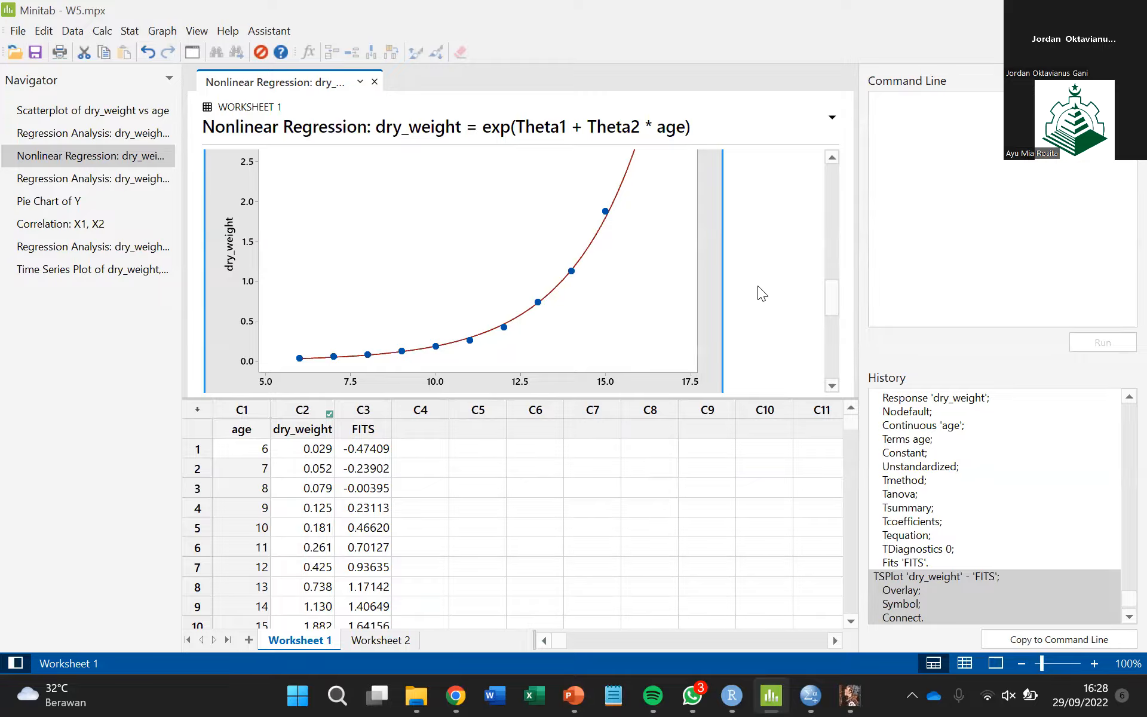
# Review the method and starting values of the Minitab nonlinear regression, and switch to the W5.sav dataset in IBM SPSS Statistics.
pyautogui.scroll(5, 758, 286)
pyautogui.scroll(5, 757, 293)
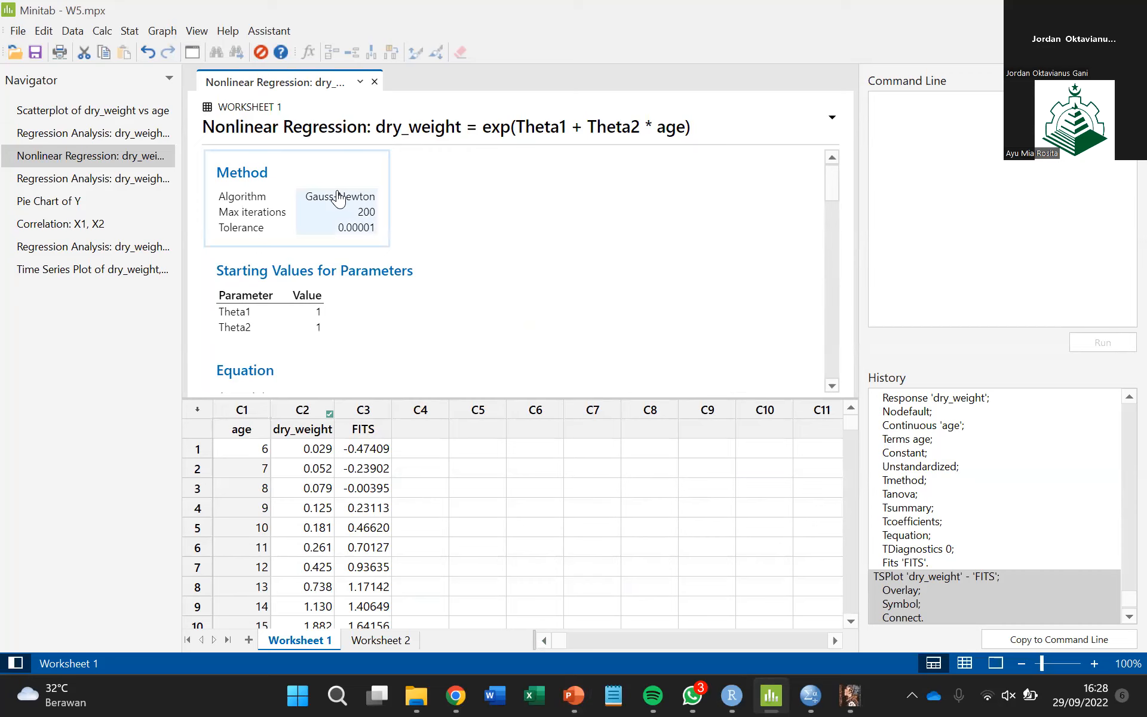
pyautogui.moveTo(812, 695)
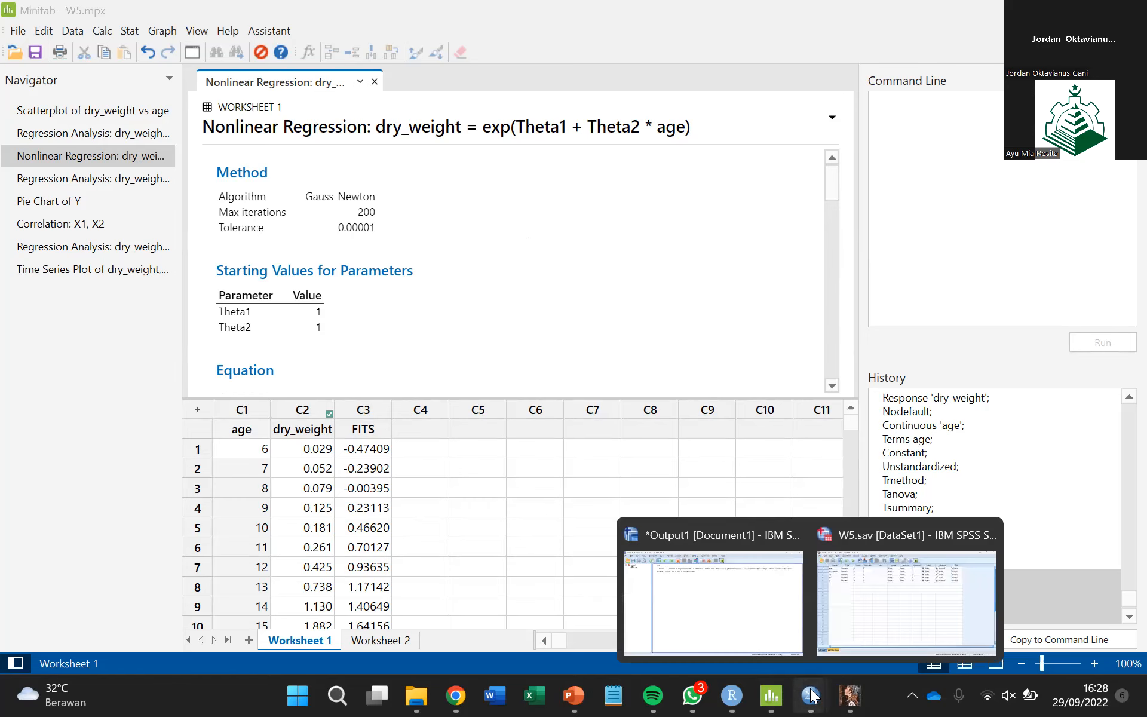
pyautogui.click(901, 548)
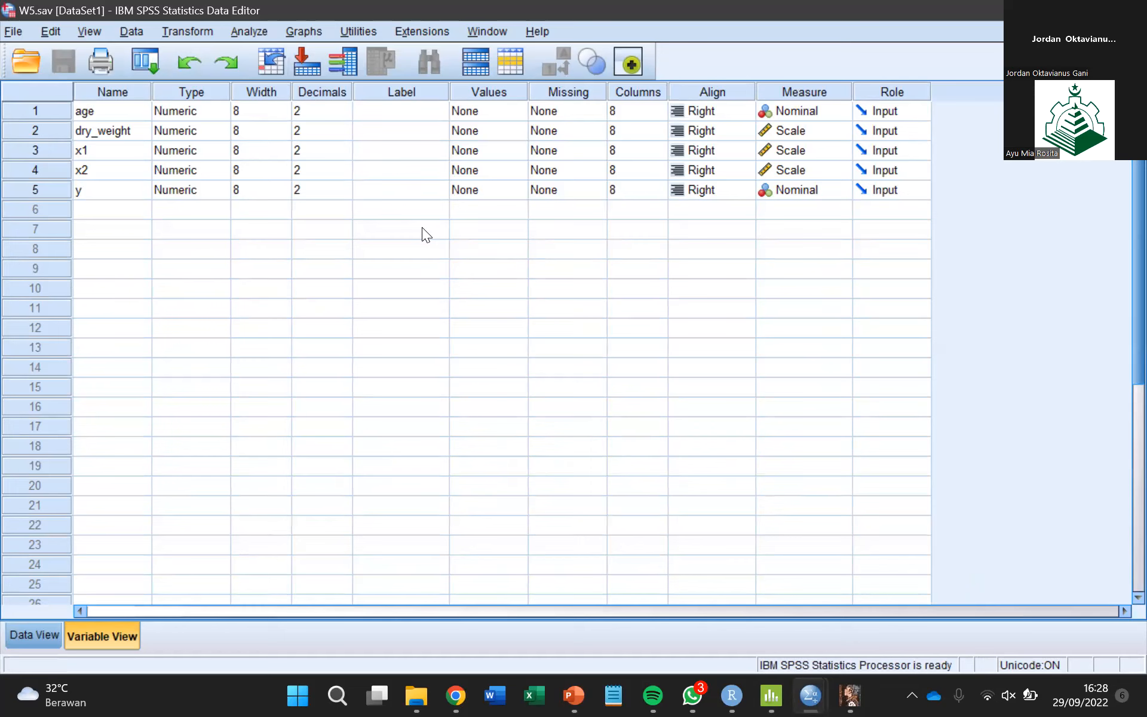
# Set up a Curve Estimation regression with dry_weight as the dependent variable and age as the independent variable.
pyautogui.click(258, 31)
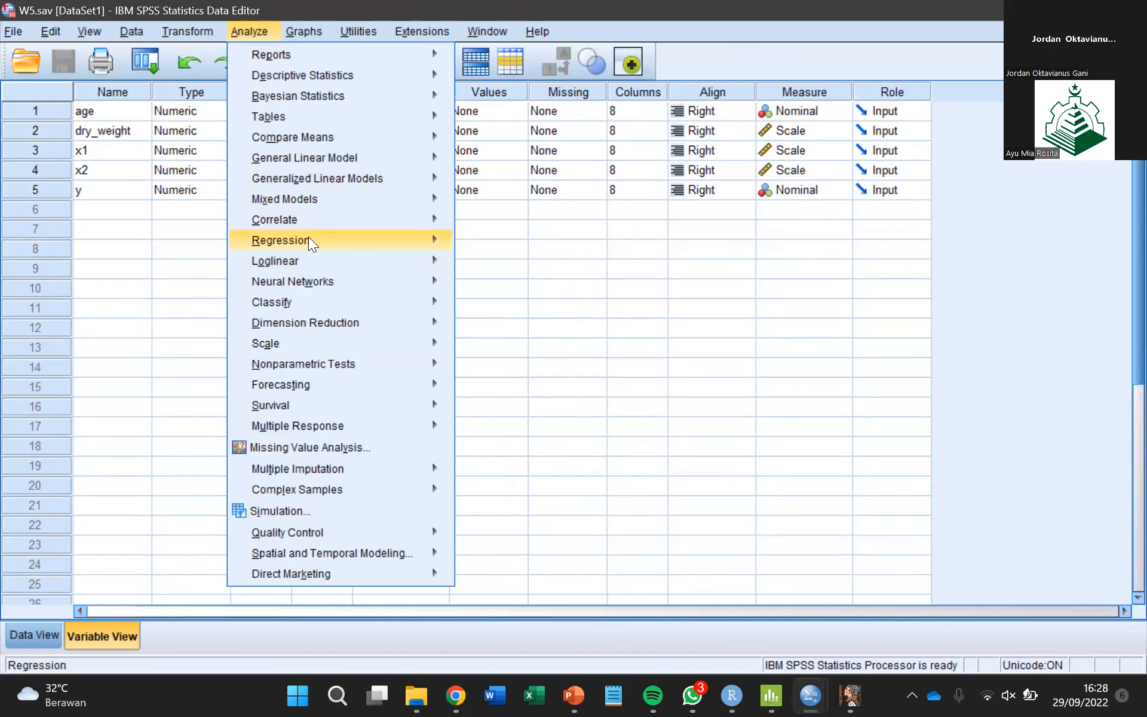
pyautogui.moveTo(310, 240)
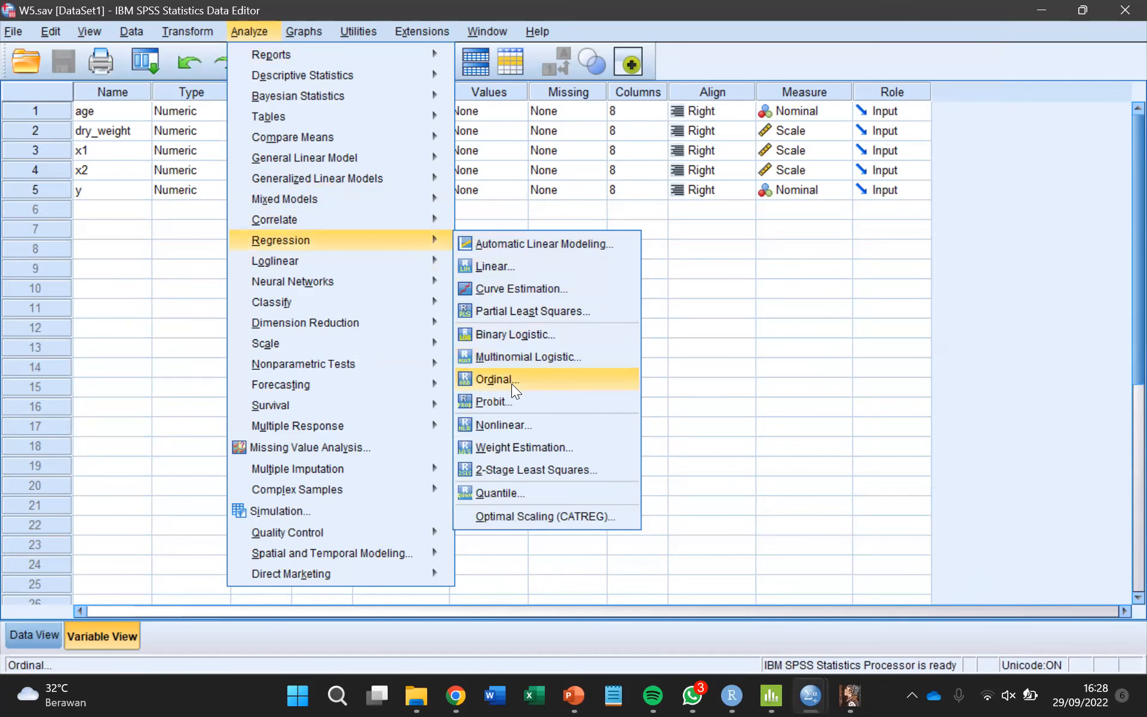
pyautogui.click(505, 296)
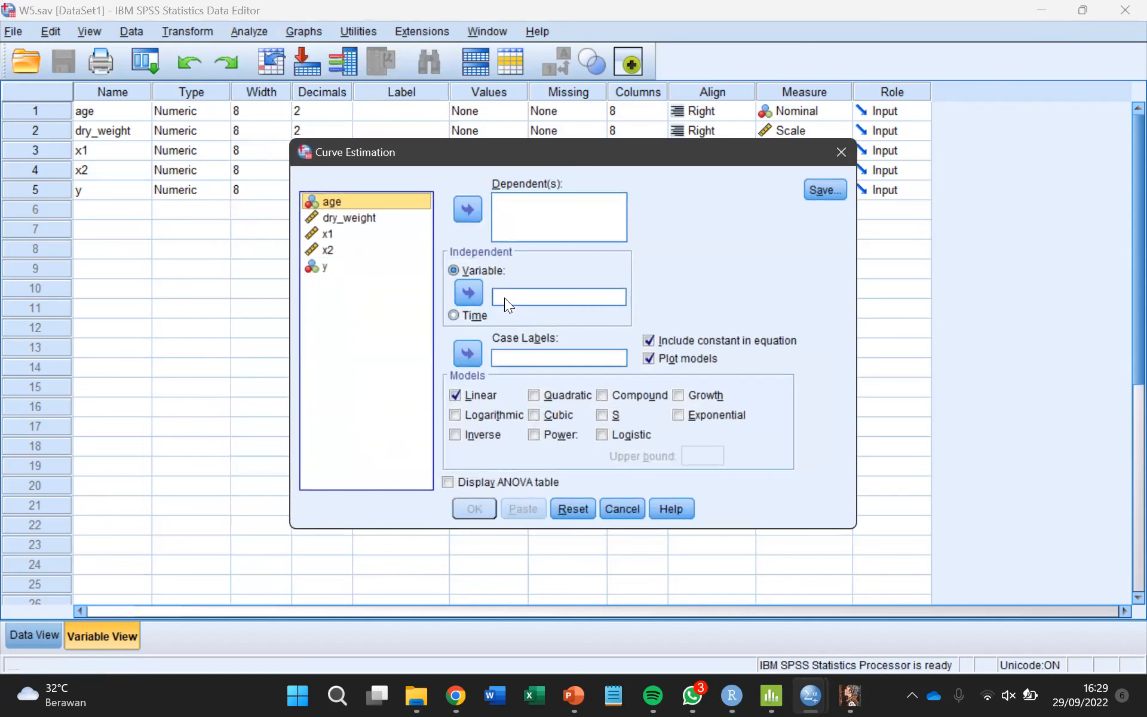
pyautogui.click(407, 218)
pyautogui.click(460, 208)
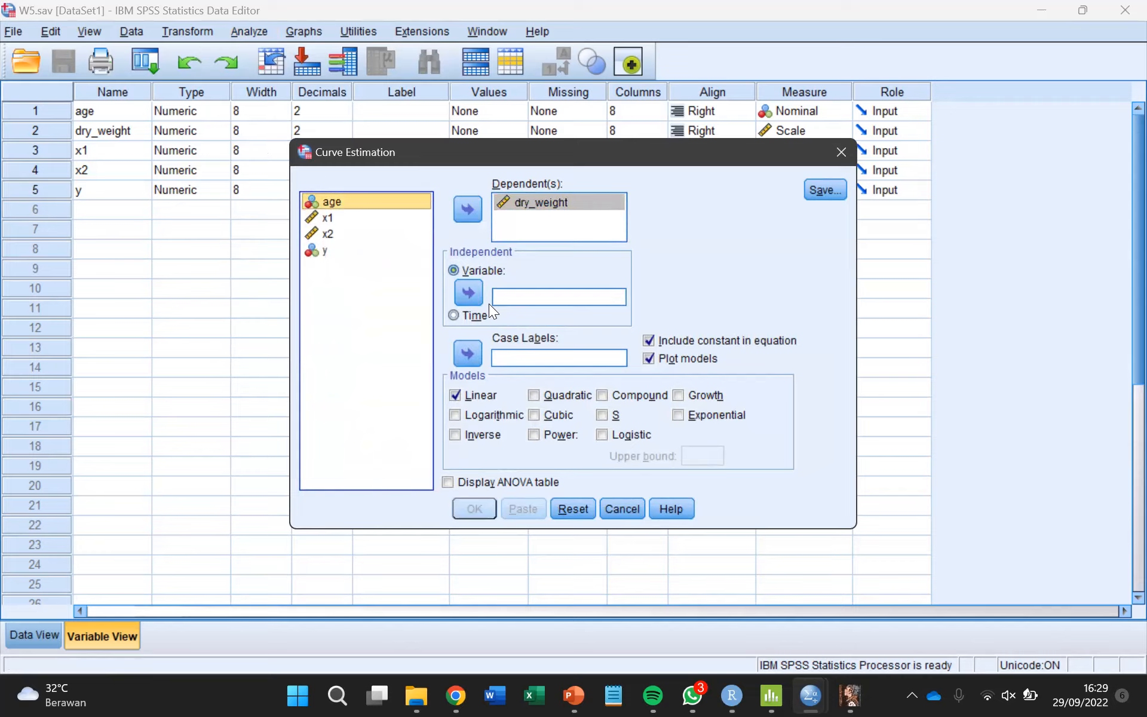
pyautogui.click(469, 293)
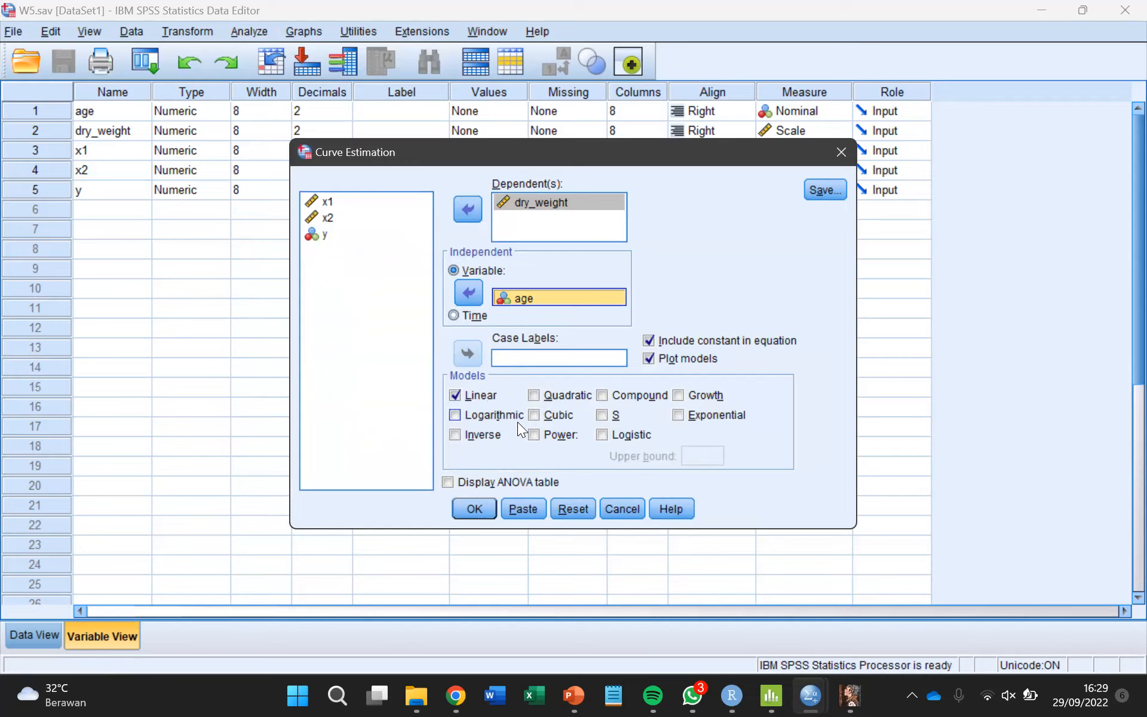
# Add the Exponential and Logarithmic models alongside Linear and run the curve estimation.
pyautogui.click(691, 408)
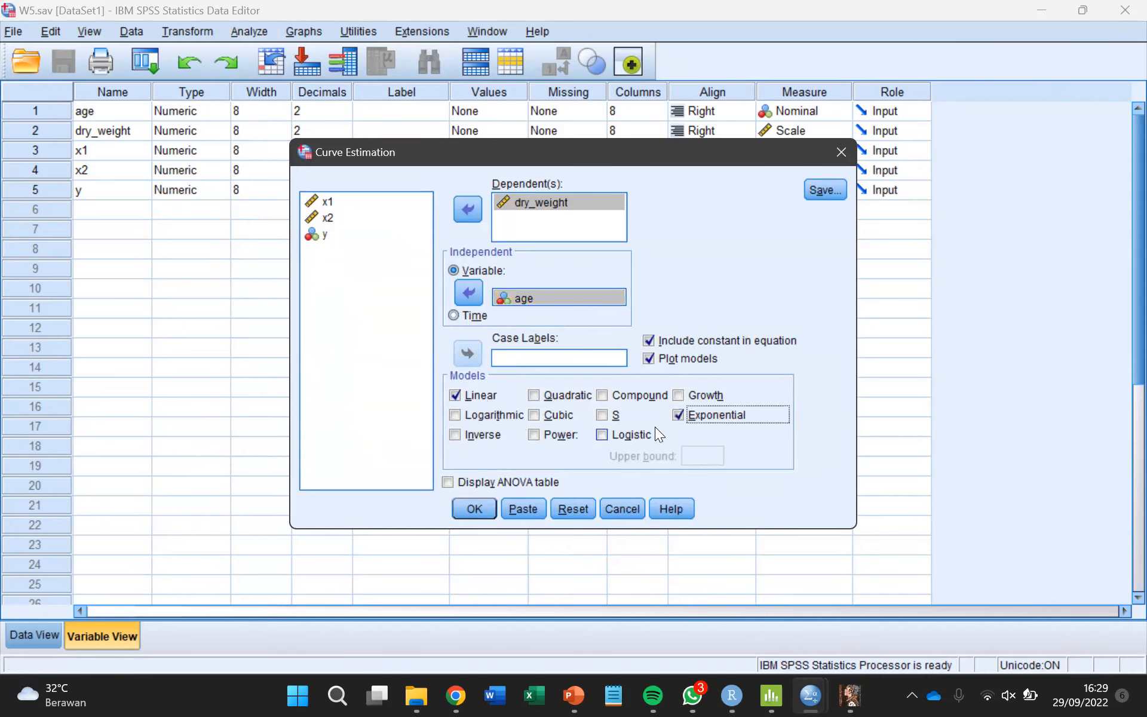
pyautogui.click(483, 416)
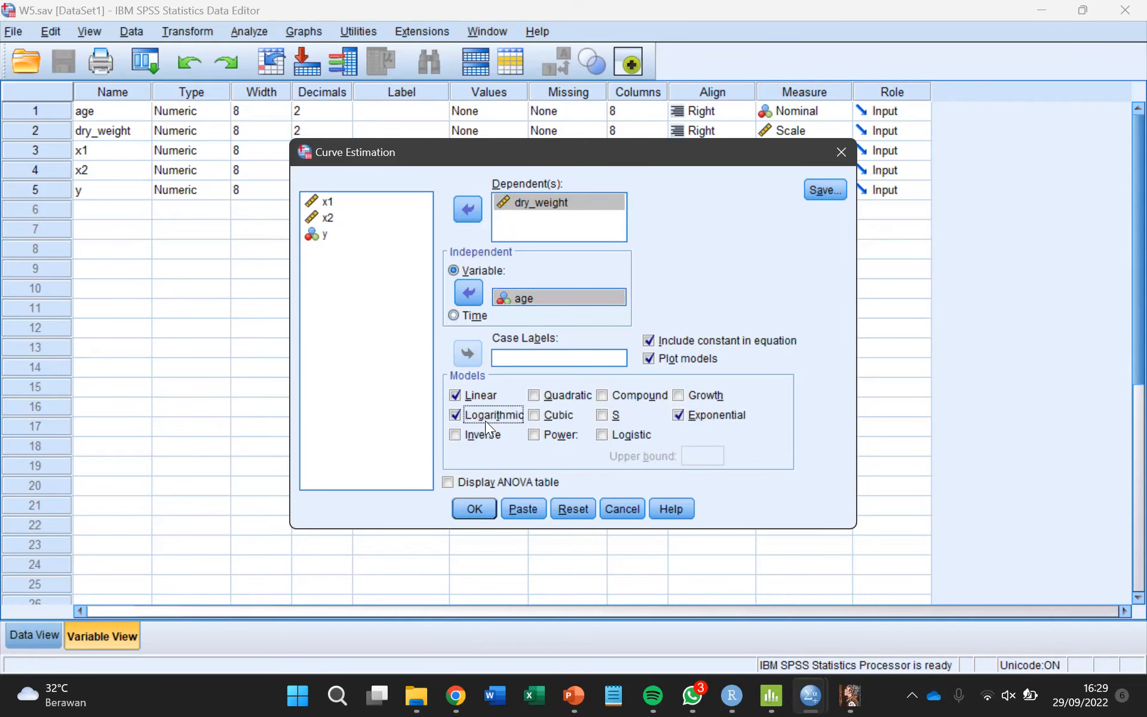
pyautogui.click(474, 508)
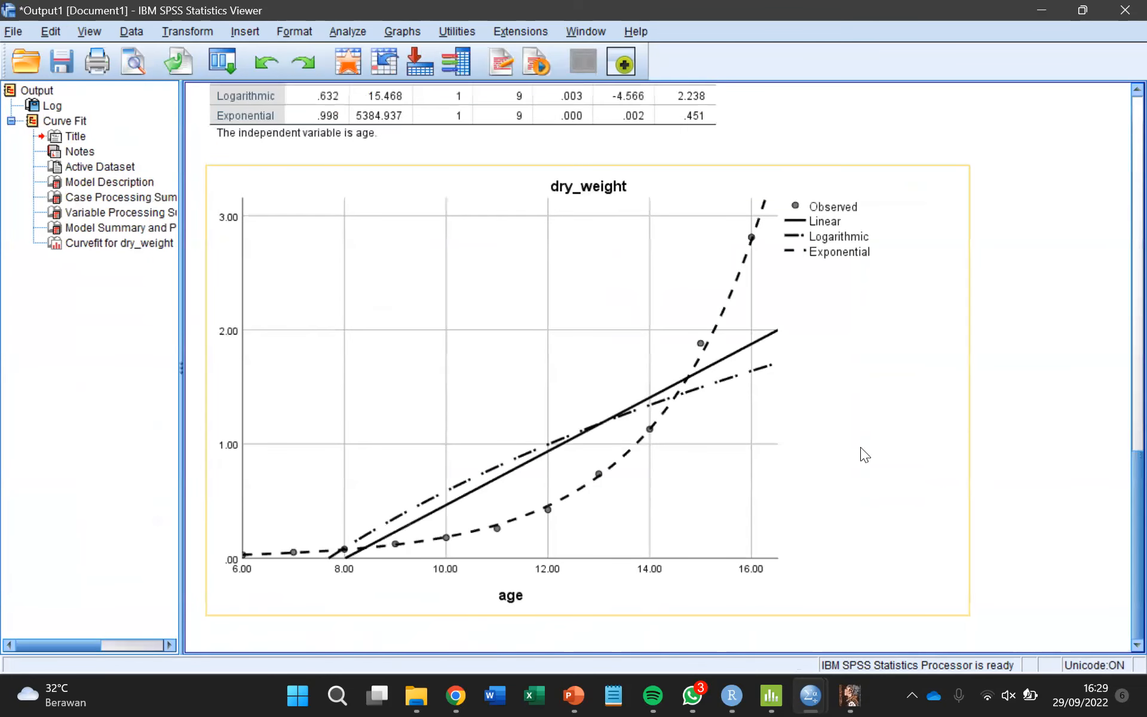
# Examine the dry_weight curve-fit chart, comparing the observed points with the linear, logarithmic and exponential curves.
pyautogui.doubleClick(889, 395)
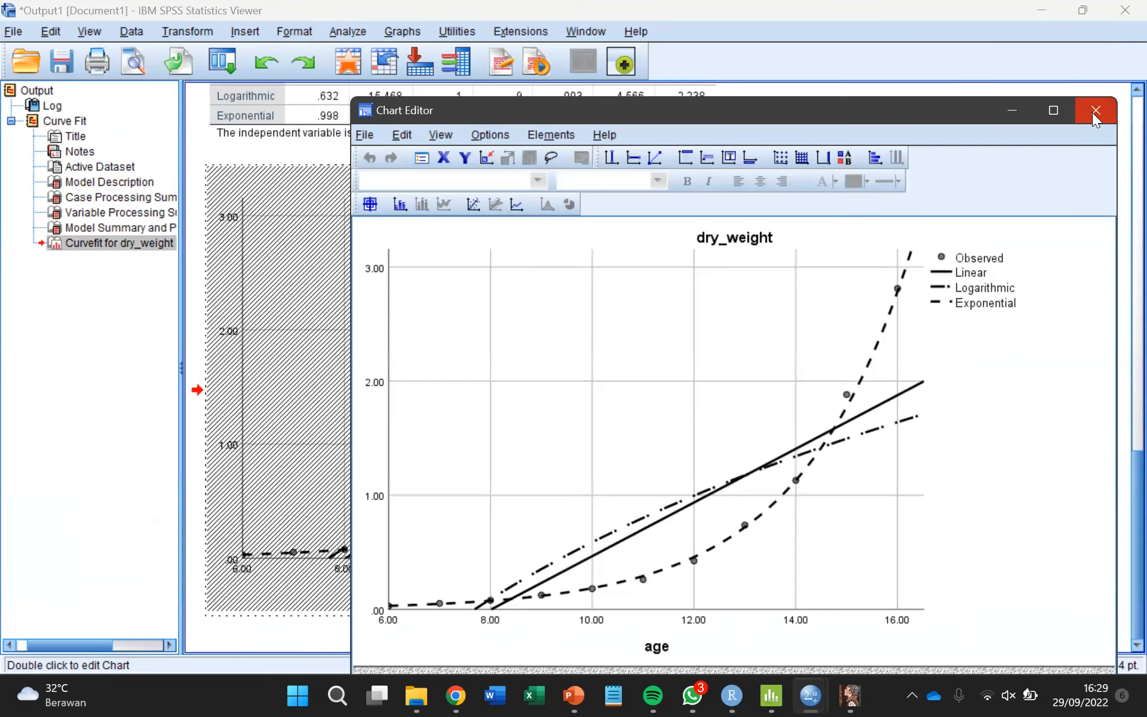
pyautogui.click(1093, 112)
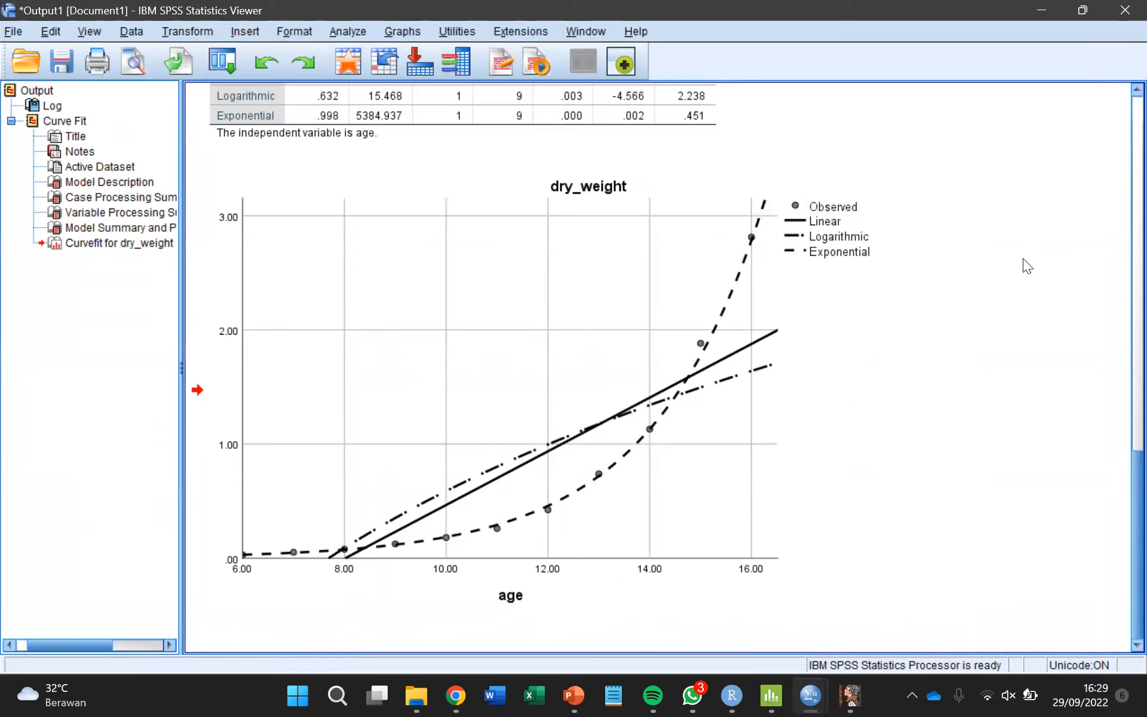
pyautogui.click(703, 345)
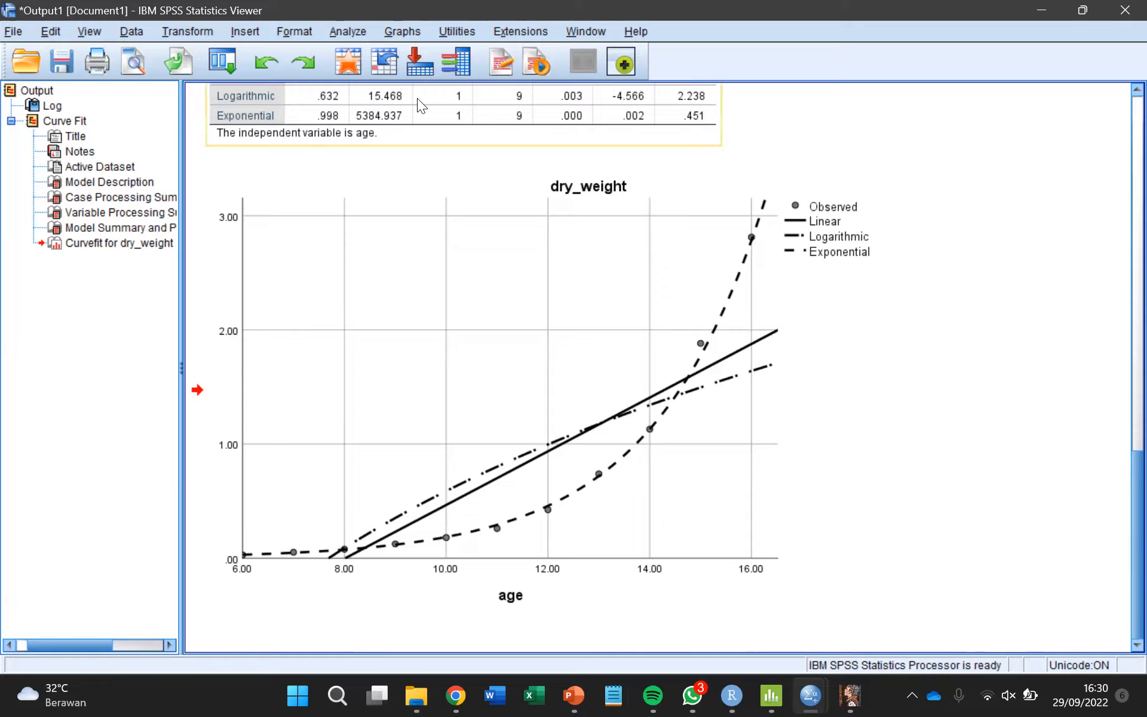
# Start a Nonlinear Regression analysis with dry_weight as the dependent variable.
pyautogui.click(352, 31)
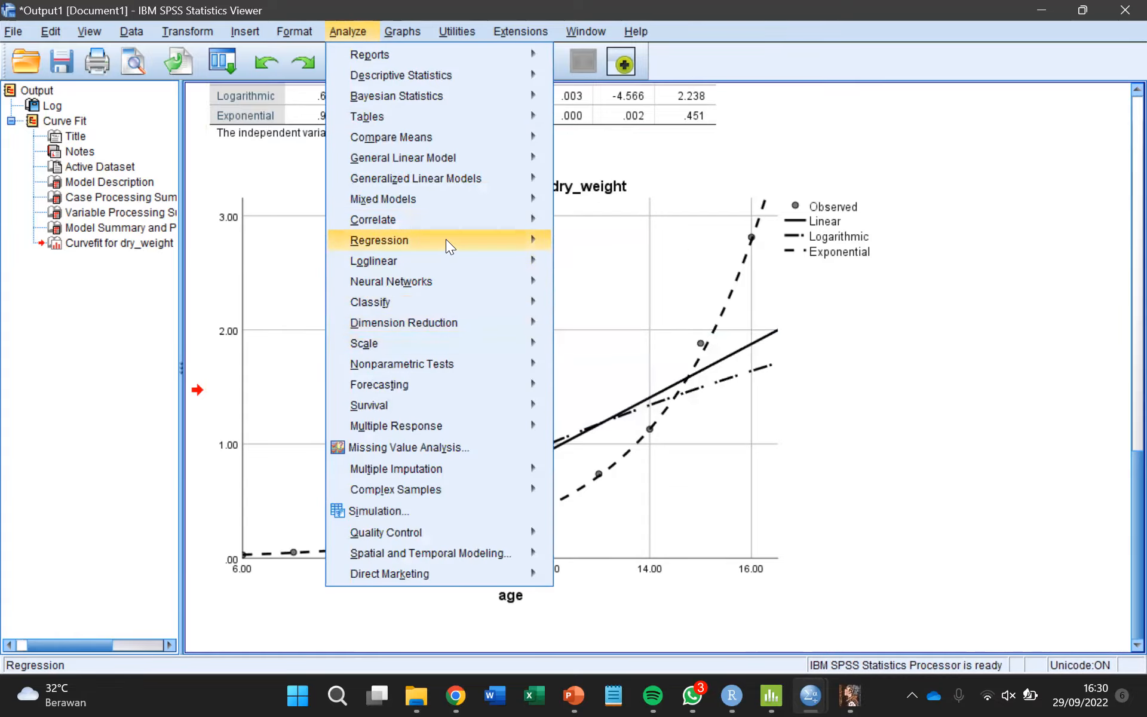
pyautogui.moveTo(444, 239)
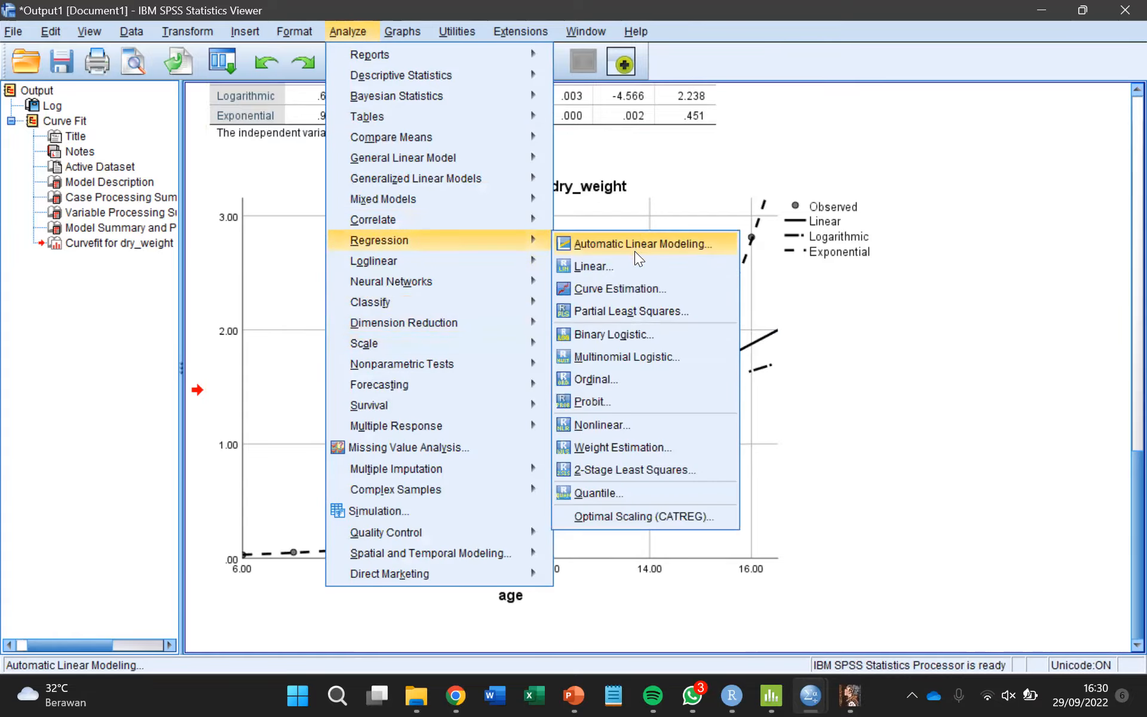
pyautogui.click(623, 423)
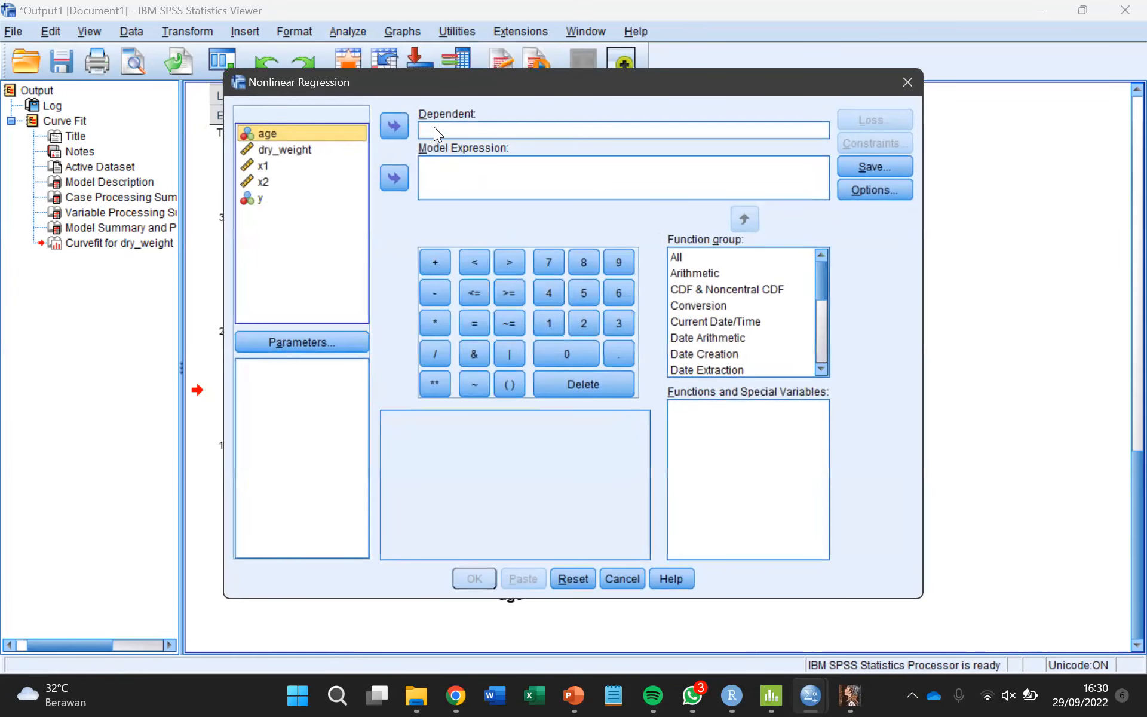
pyautogui.click(434, 127)
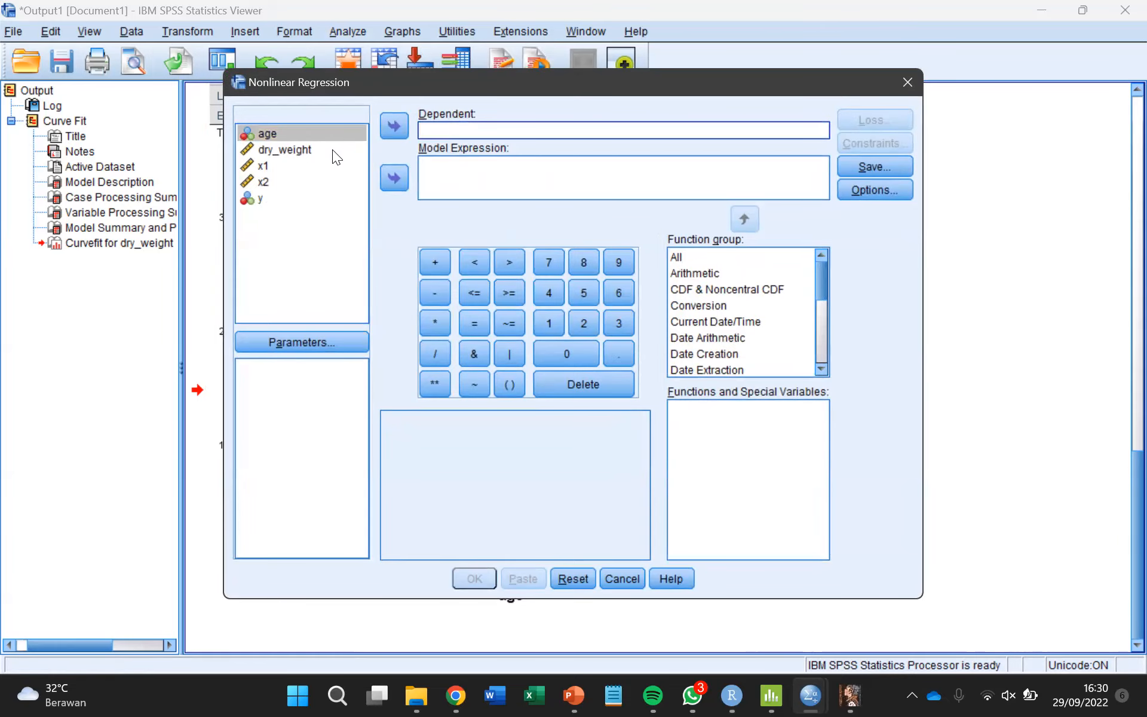
pyautogui.click(357, 148)
pyautogui.click(387, 127)
# Insert the Exp function from the complete function list into the model expression.
pyautogui.click(468, 174)
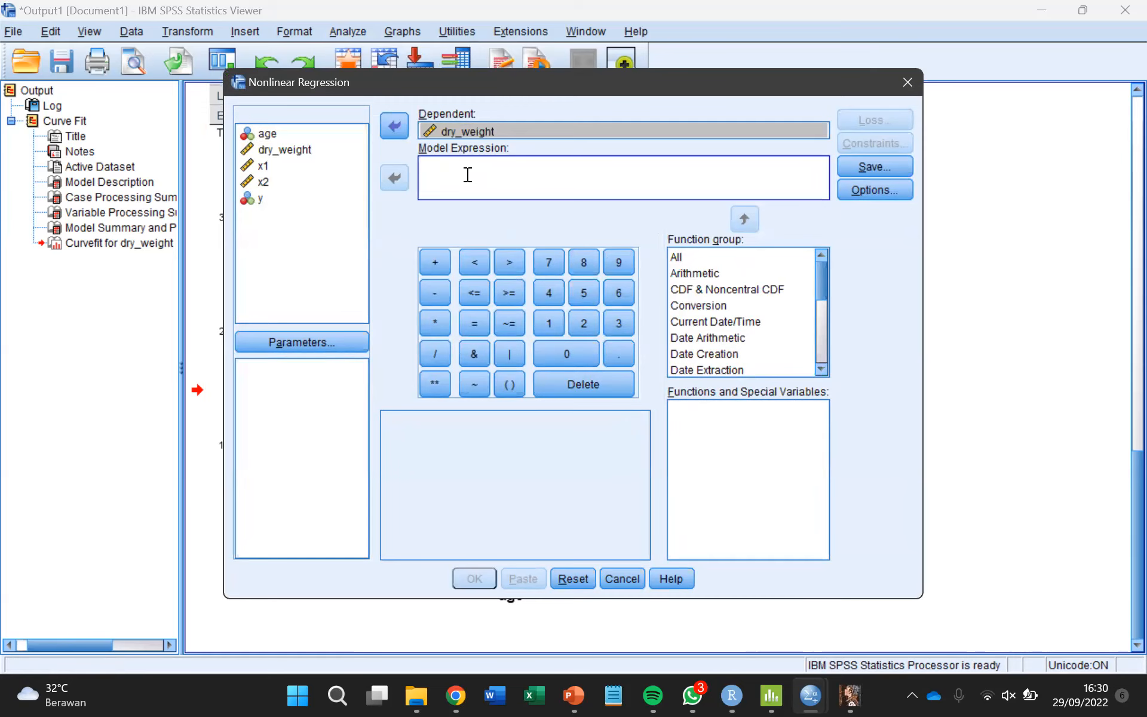
pyautogui.click(681, 257)
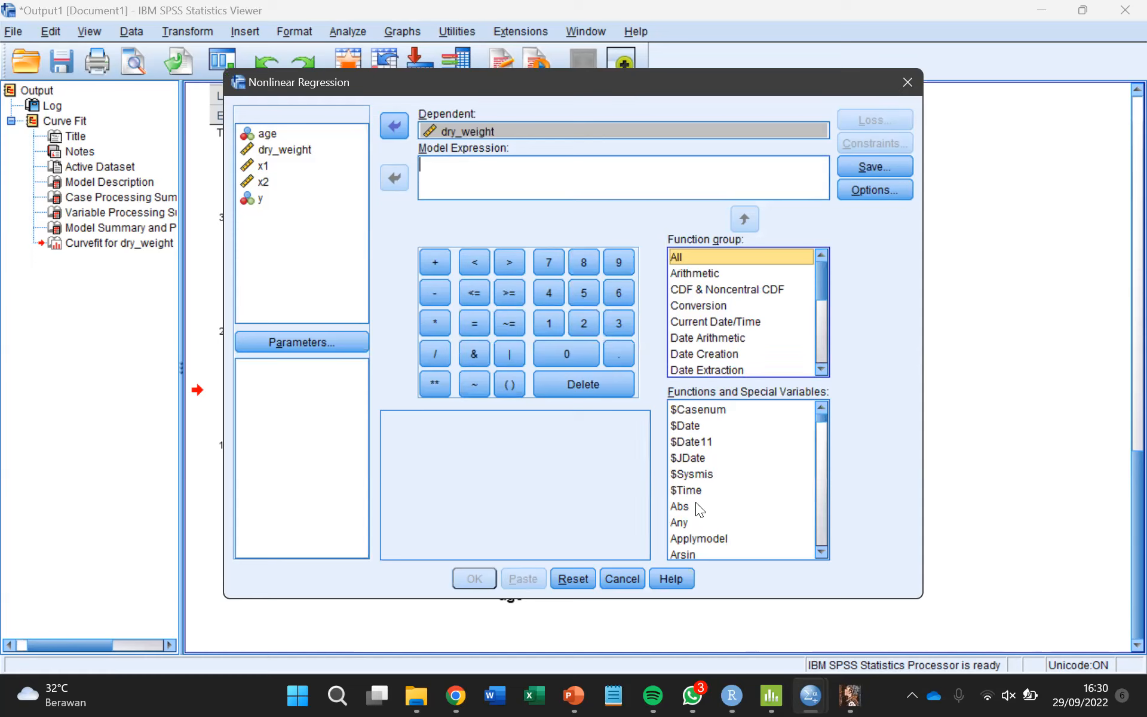
pyautogui.scroll(-7, 693, 502)
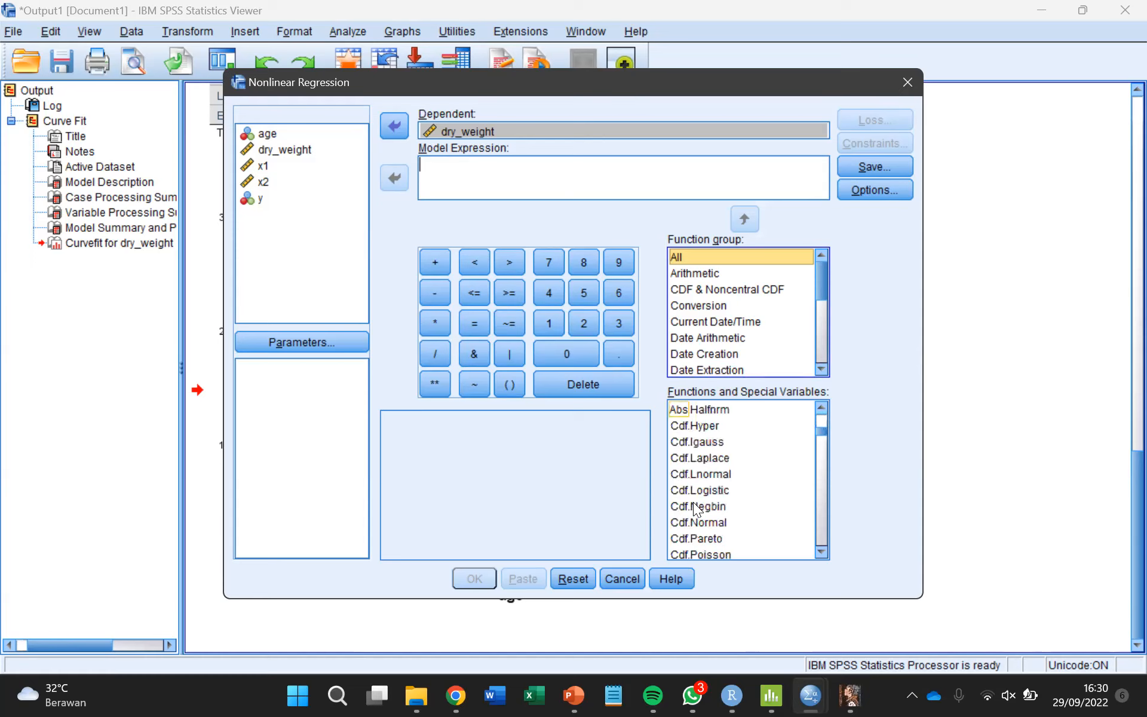
pyautogui.scroll(-4, 695, 508)
pyautogui.scroll(-10, 693, 502)
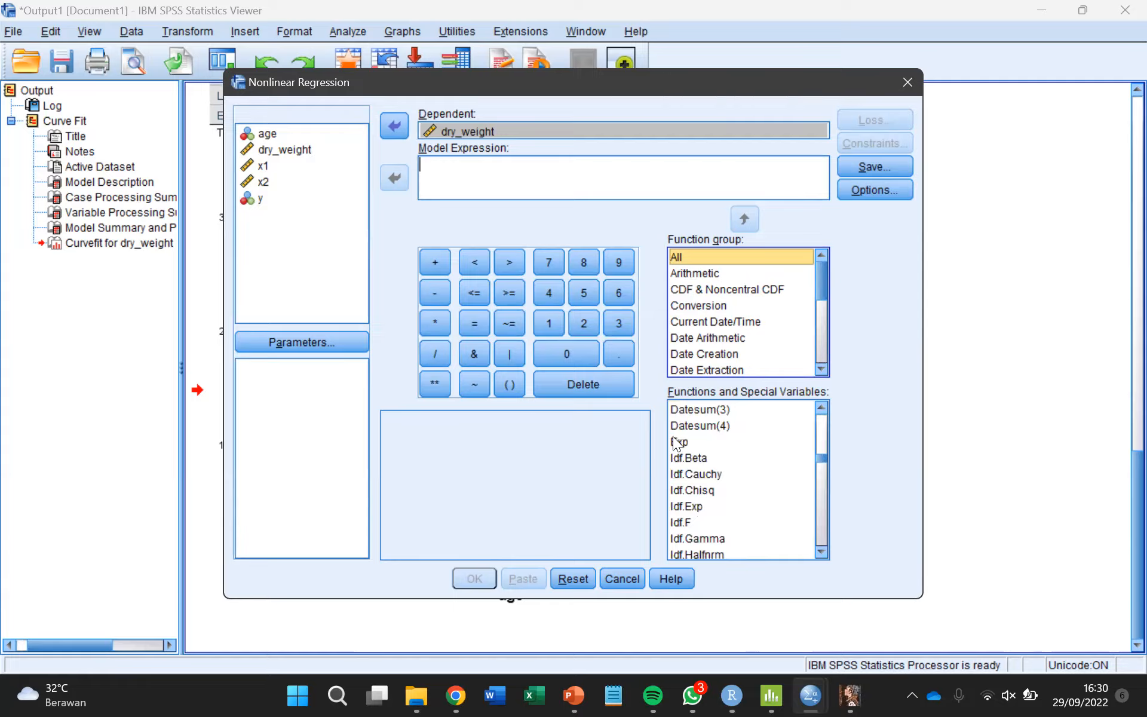
pyautogui.doubleClick(675, 444)
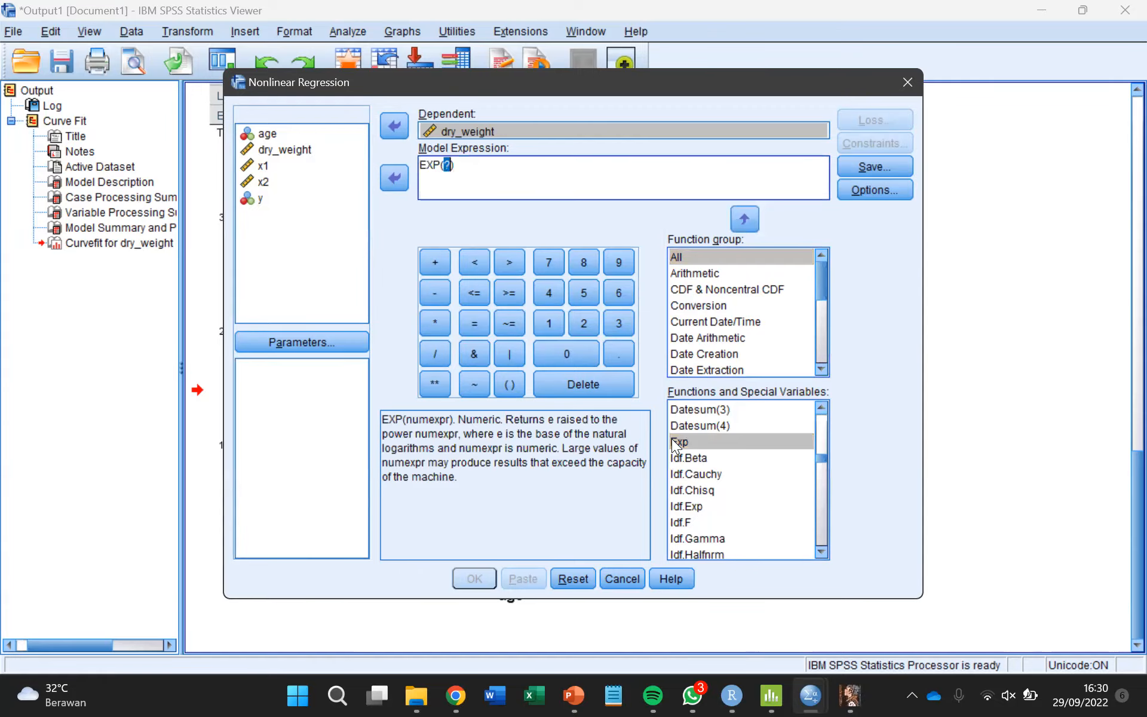
# Define the model parameter theta1 with a starting value of 1.
pyautogui.click(354, 343)
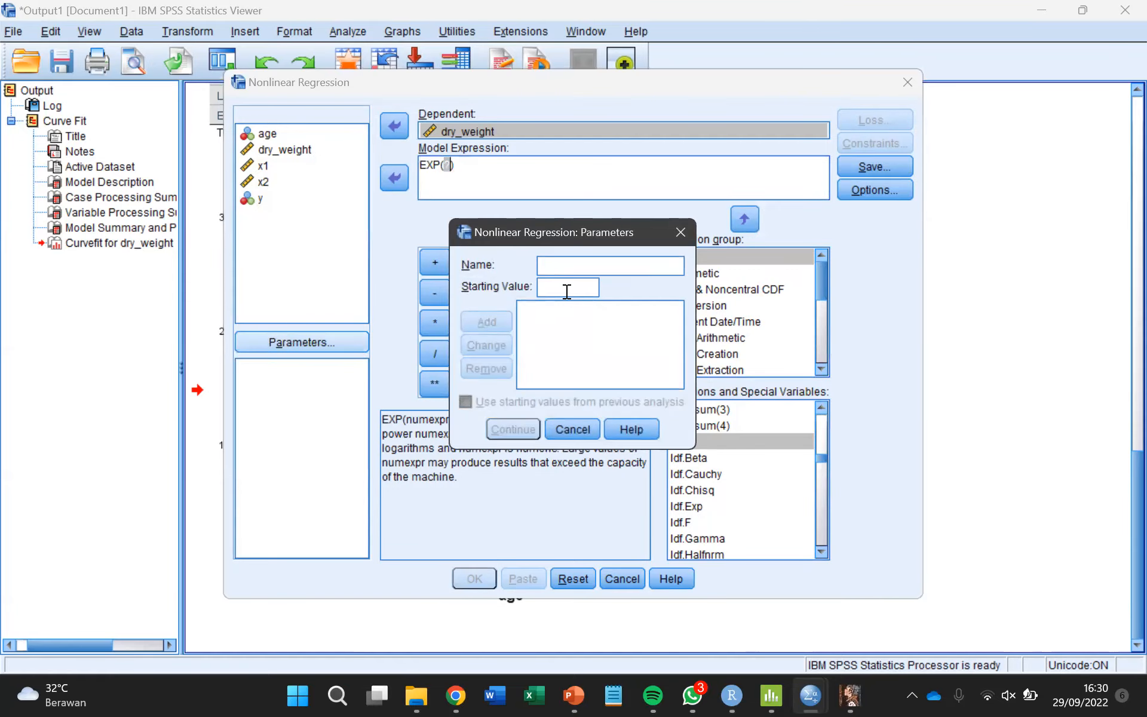
pyautogui.write('theta1')
pyautogui.click(561, 295)
pyautogui.write('1')
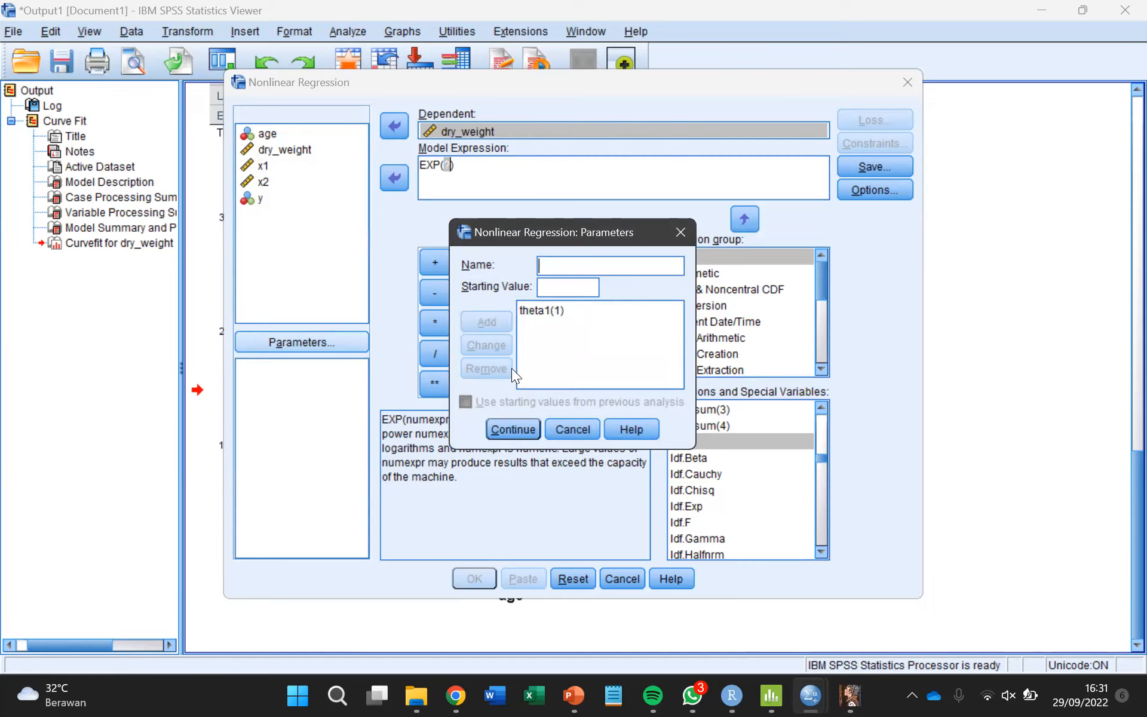
pyautogui.click(512, 427)
# Define a second model parameter, theta2, with a starting value of 1.
pyautogui.click(333, 342)
pyautogui.write('theta2')
pyautogui.click(551, 290)
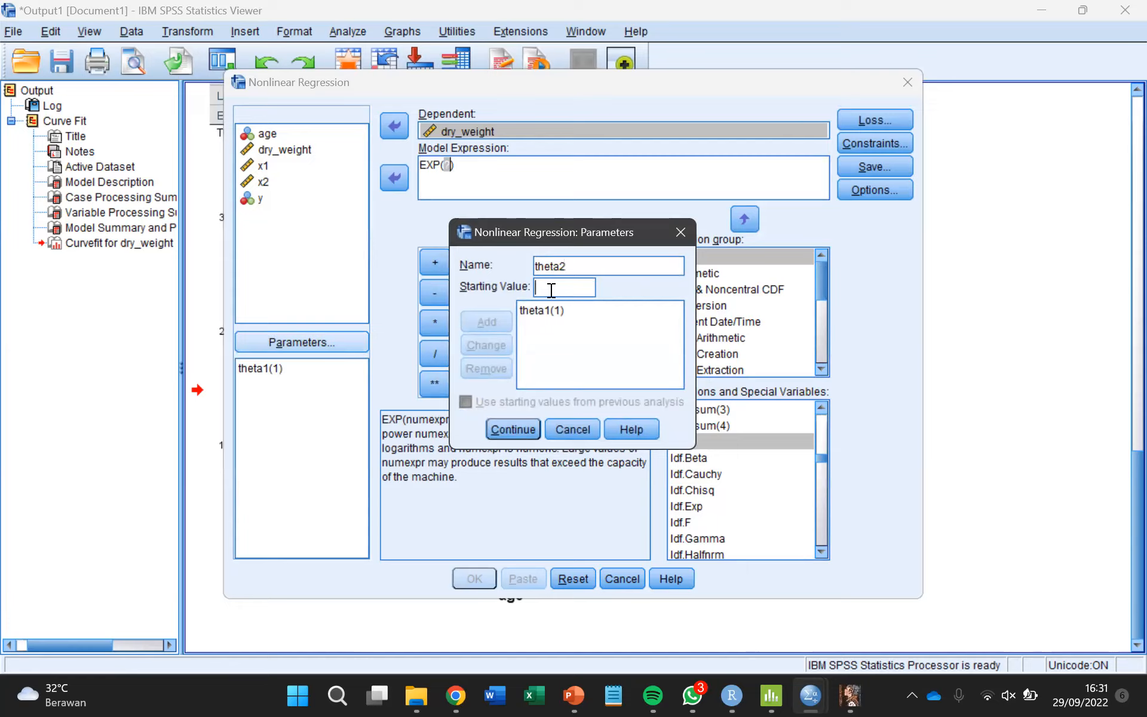
pyautogui.write('1')
pyautogui.click(493, 321)
pyautogui.click(499, 437)
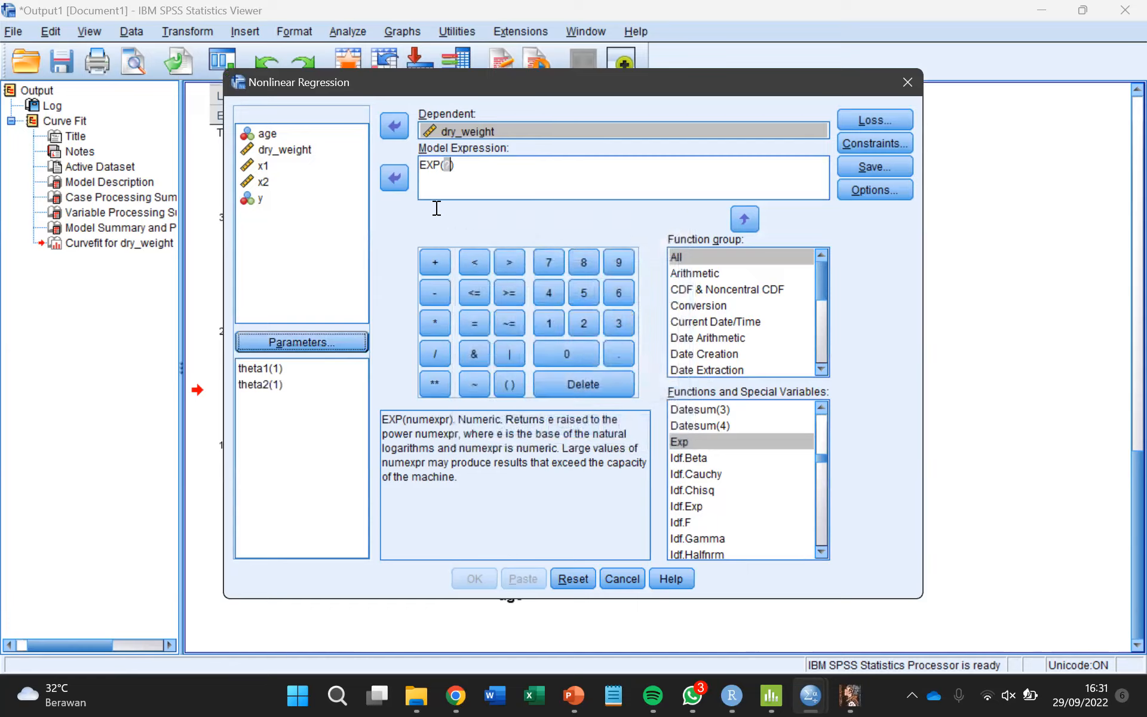
# Complete the model expression as EXP(theta1+theta2 *age), using the defined parameters and the age variable.
pyautogui.click(449, 165)
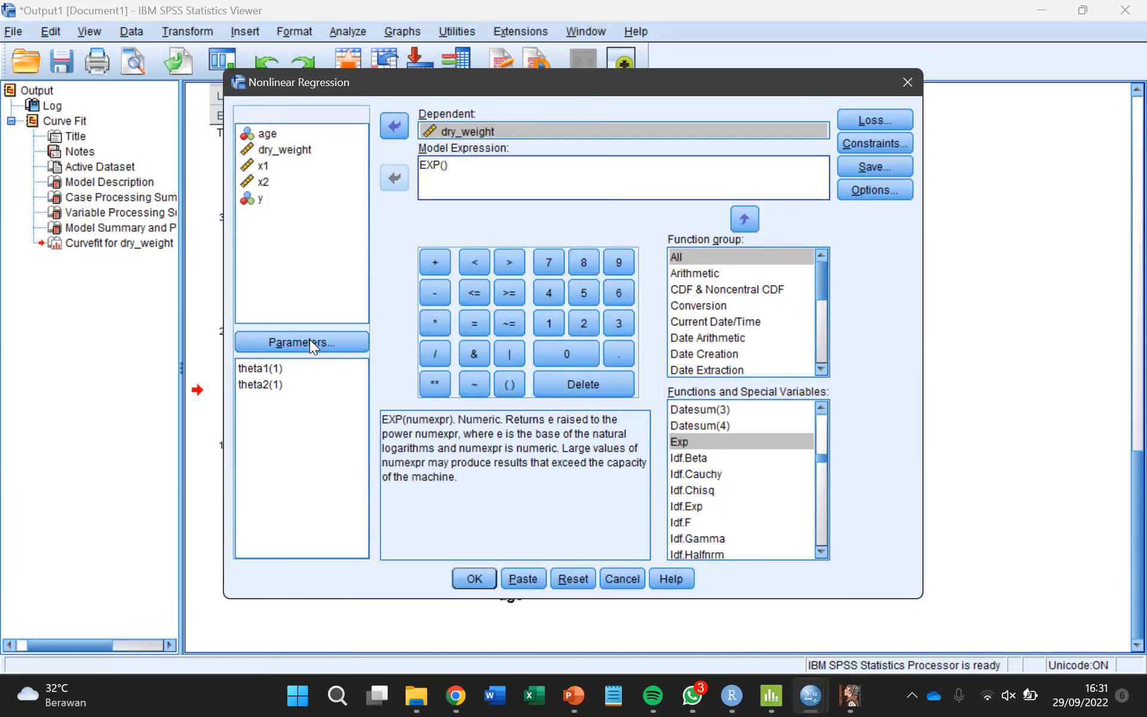
pyautogui.click(286, 367)
pyautogui.doubleClick(285, 367)
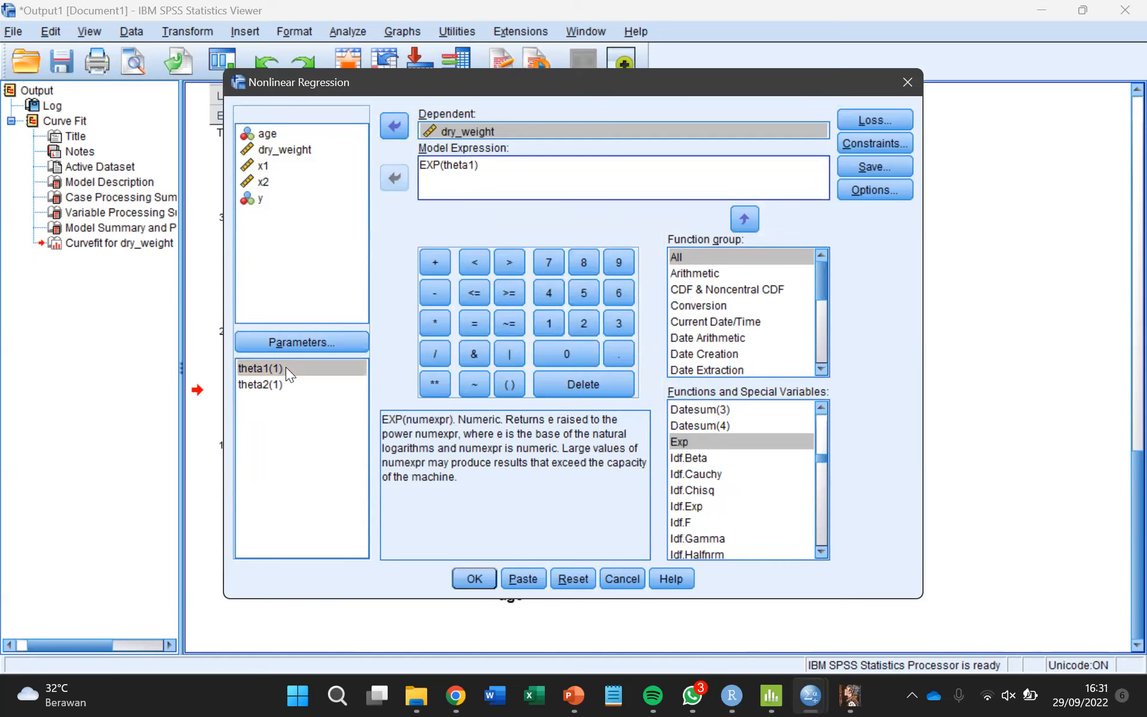
pyautogui.write('+')
pyautogui.click(285, 383)
pyautogui.doubleClick(285, 383)
pyautogui.click(435, 323)
pyautogui.click(280, 133)
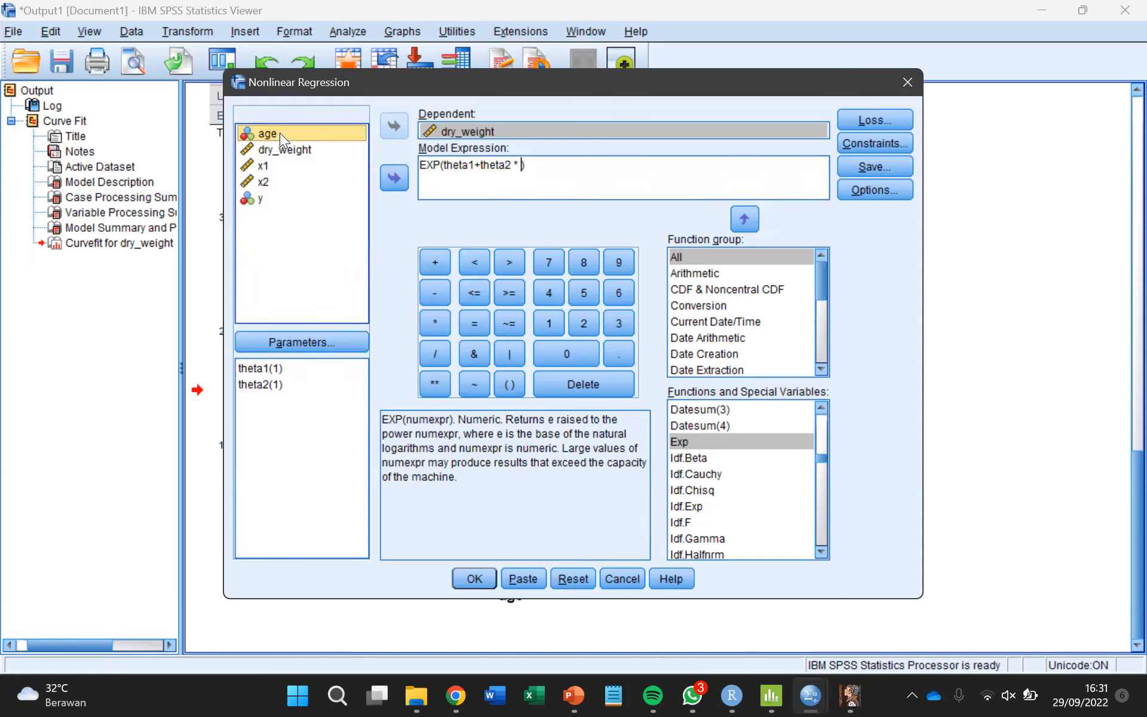
pyautogui.click(387, 179)
pyautogui.click(523, 164)
pyautogui.press('BackSpace')
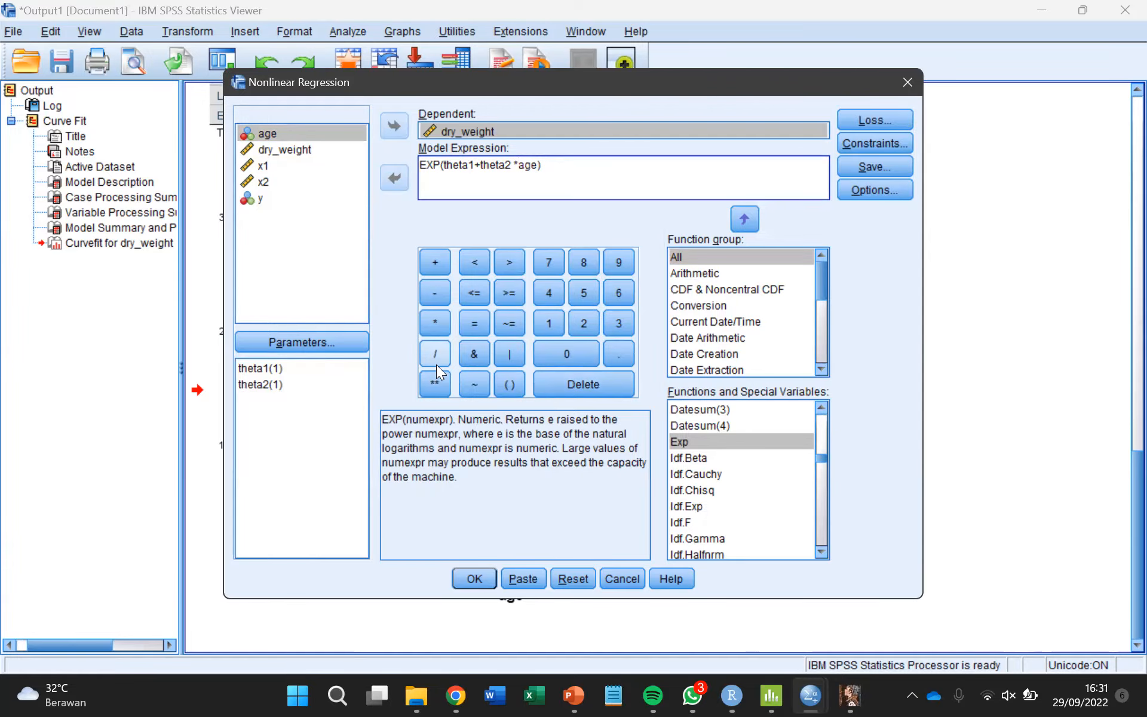
# Run the nonlinear regression and review its iteration history, parameter estimates and ANOVA table.
pyautogui.click(475, 578)
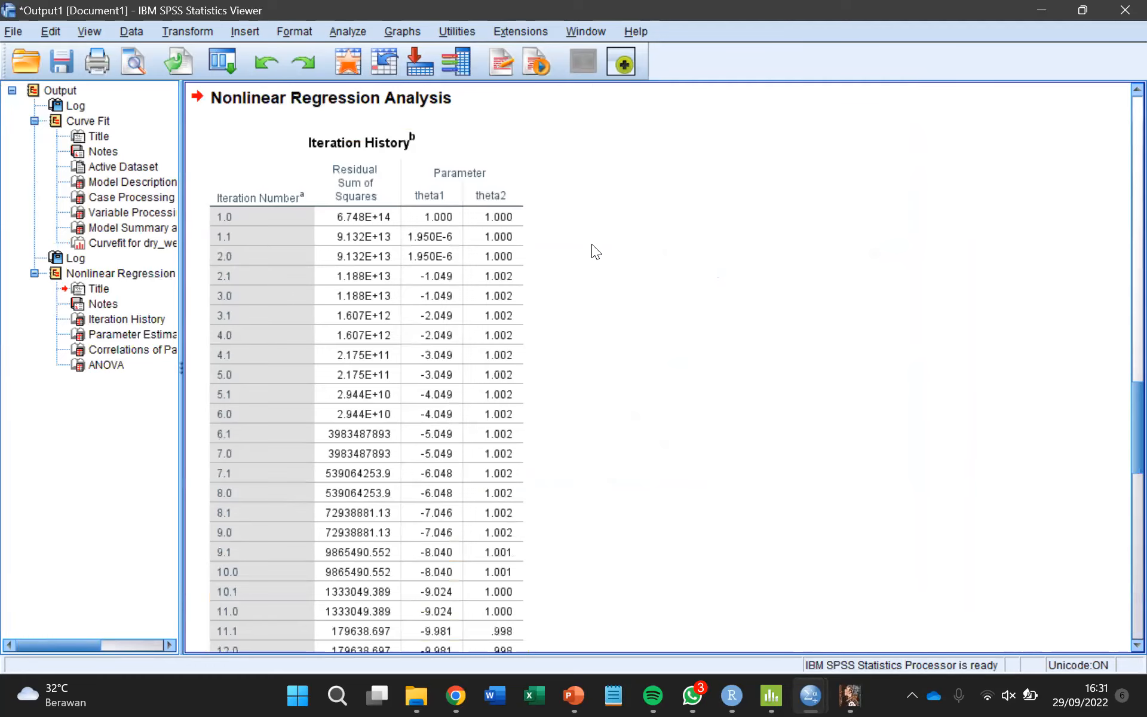
pyautogui.scroll(-10, 592, 244)
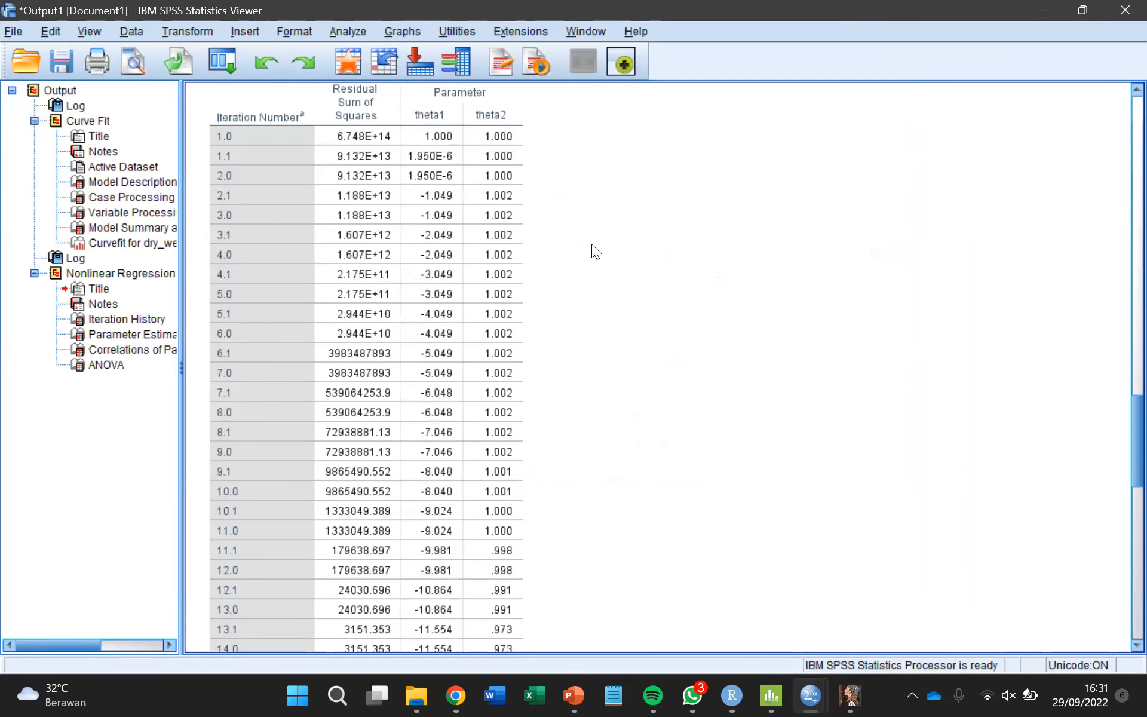
pyautogui.scroll(-9, 592, 244)
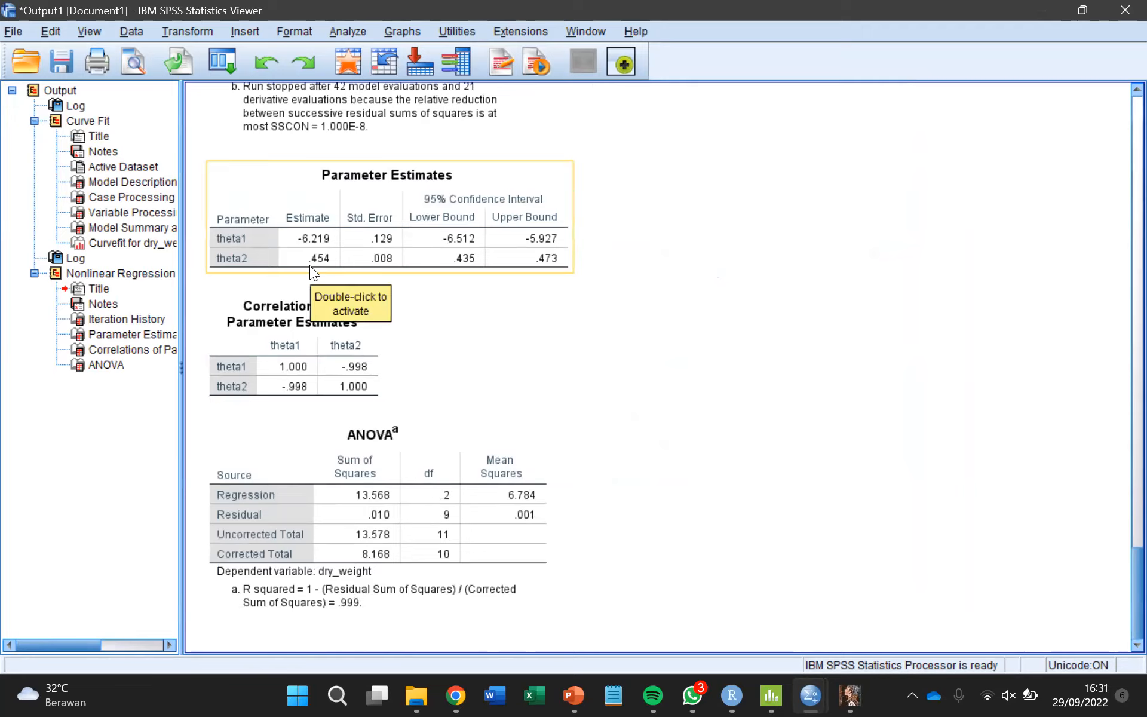
pyautogui.click(347, 482)
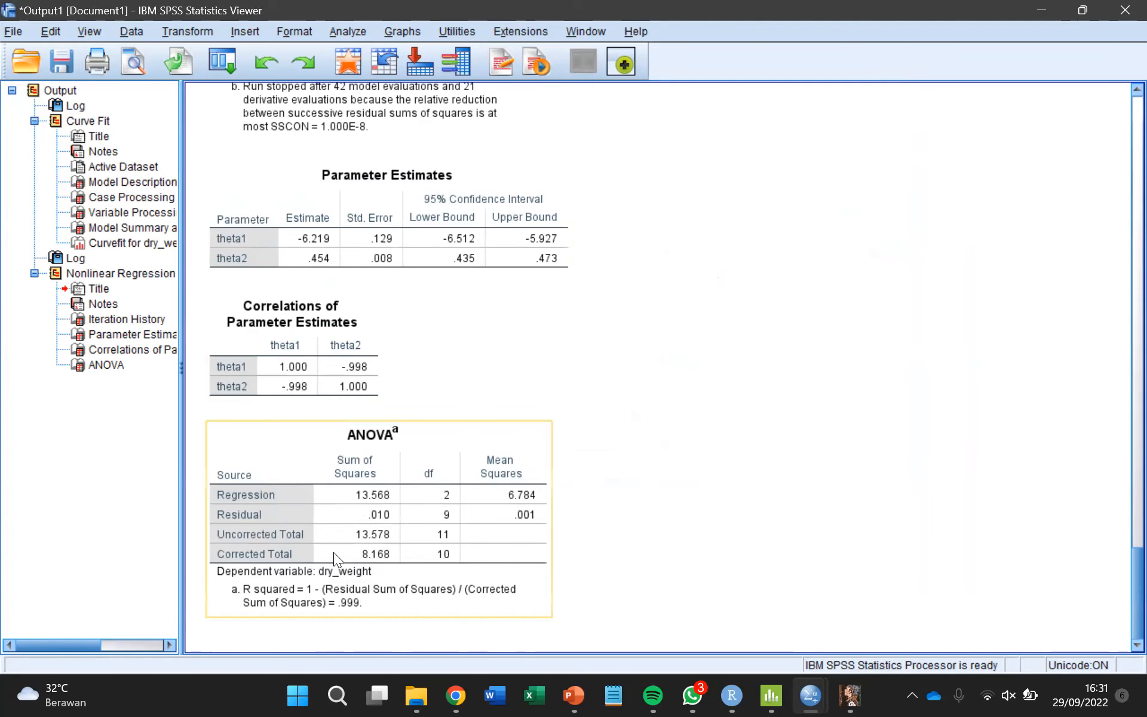
# Switch to RStudio and copy the W5.R code from the first line through the nonlinear regression section.
pyautogui.click(614, 355)
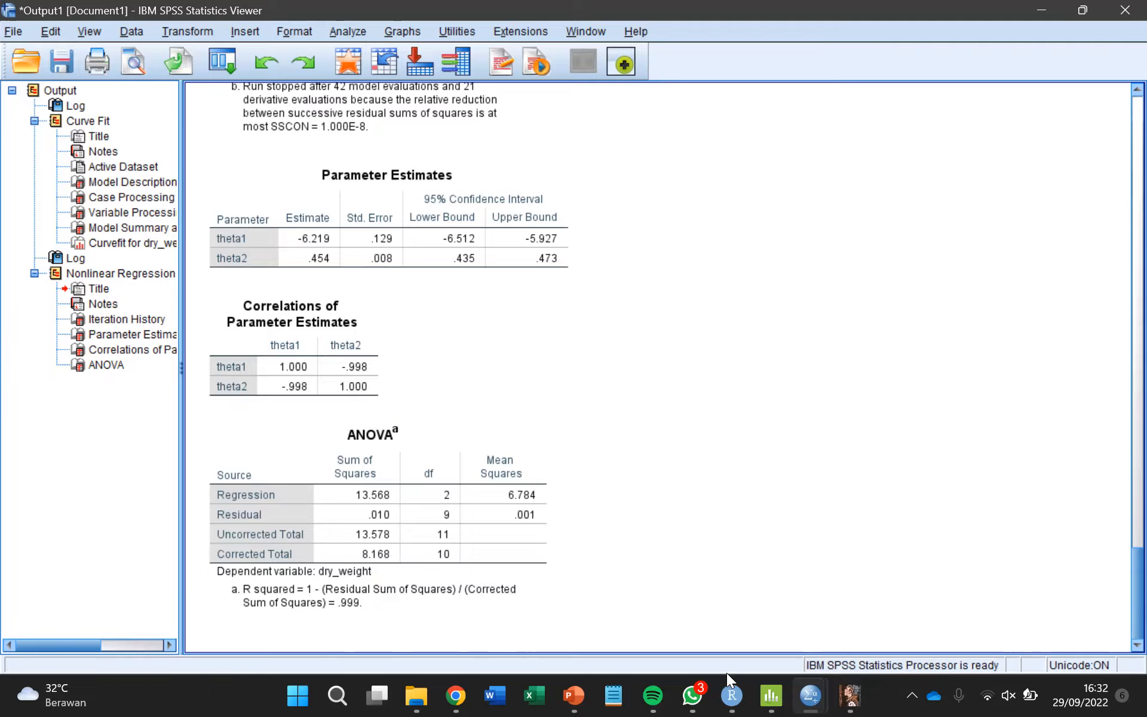
pyautogui.moveTo(733, 695)
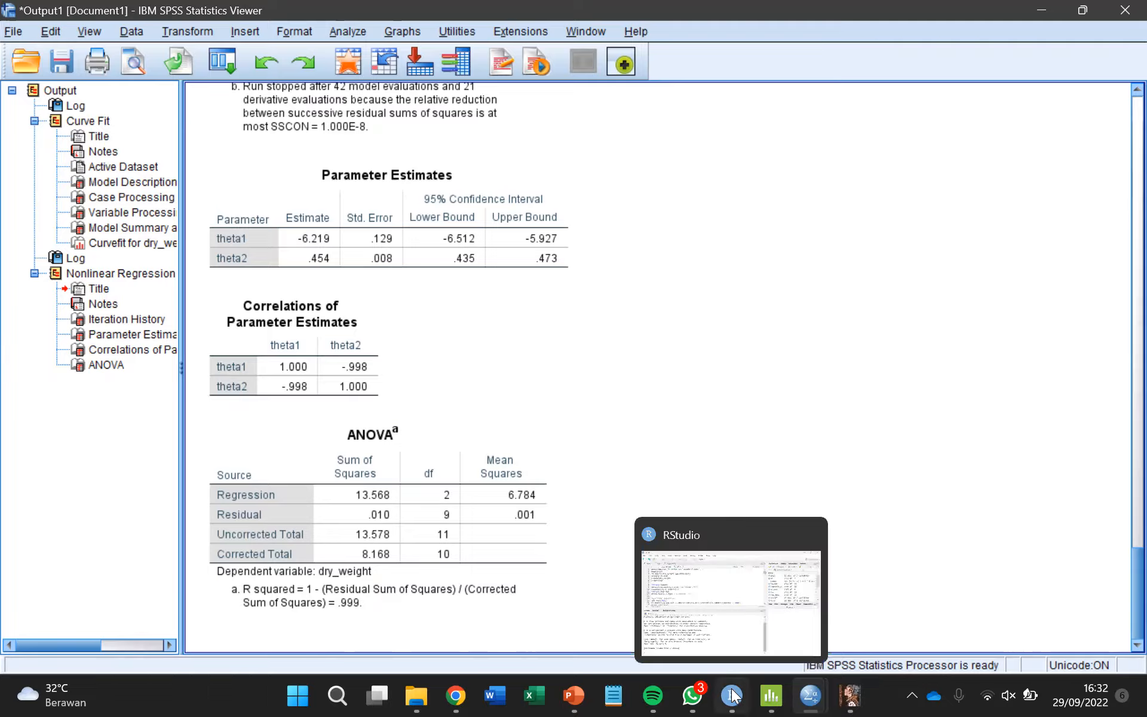
pyautogui.click(732, 695)
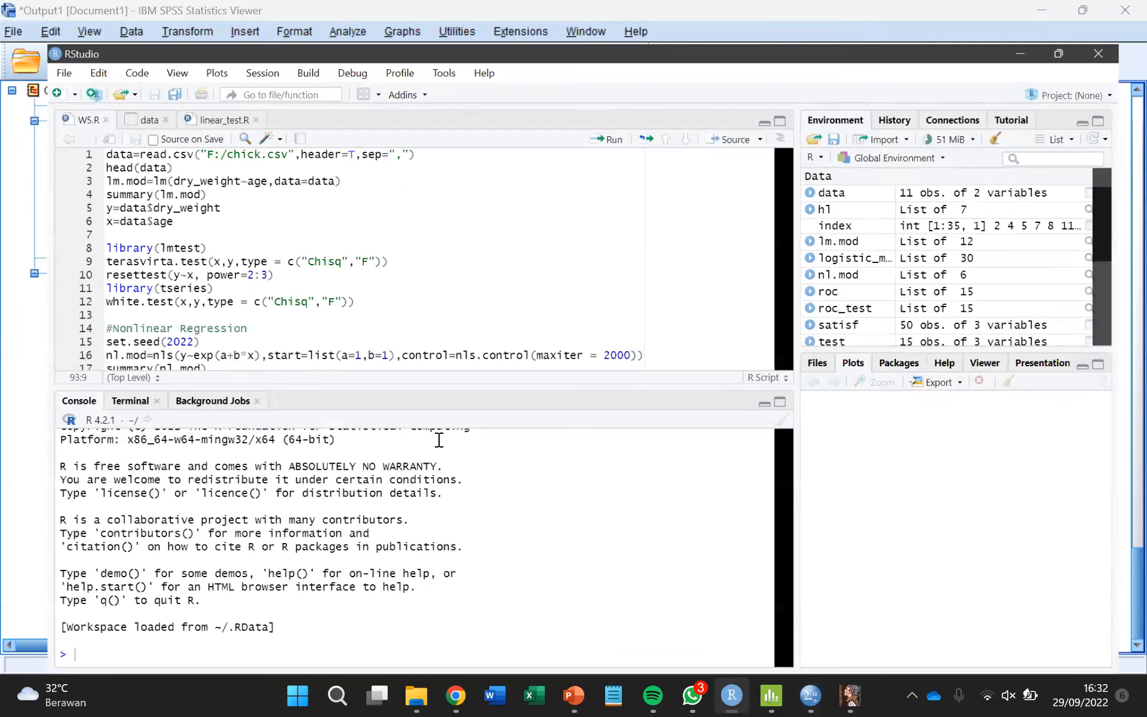
pyautogui.scroll(-3, 268, 239)
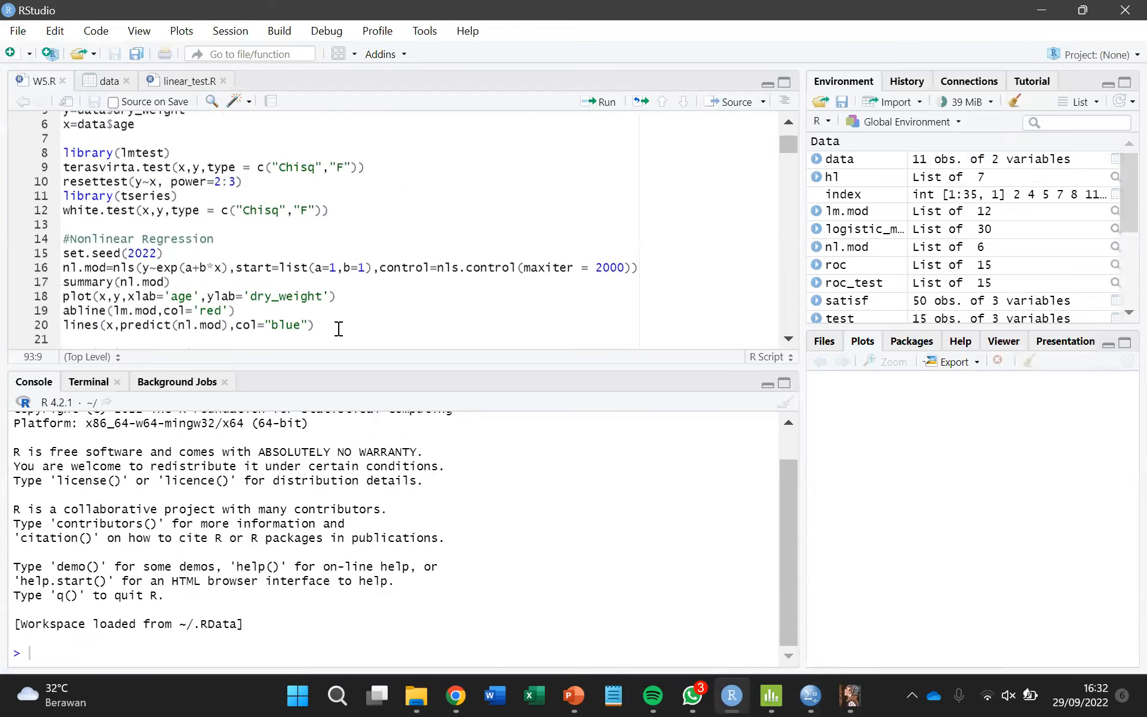
pyautogui.moveTo(338, 329); pyautogui.dragTo(49, 108)
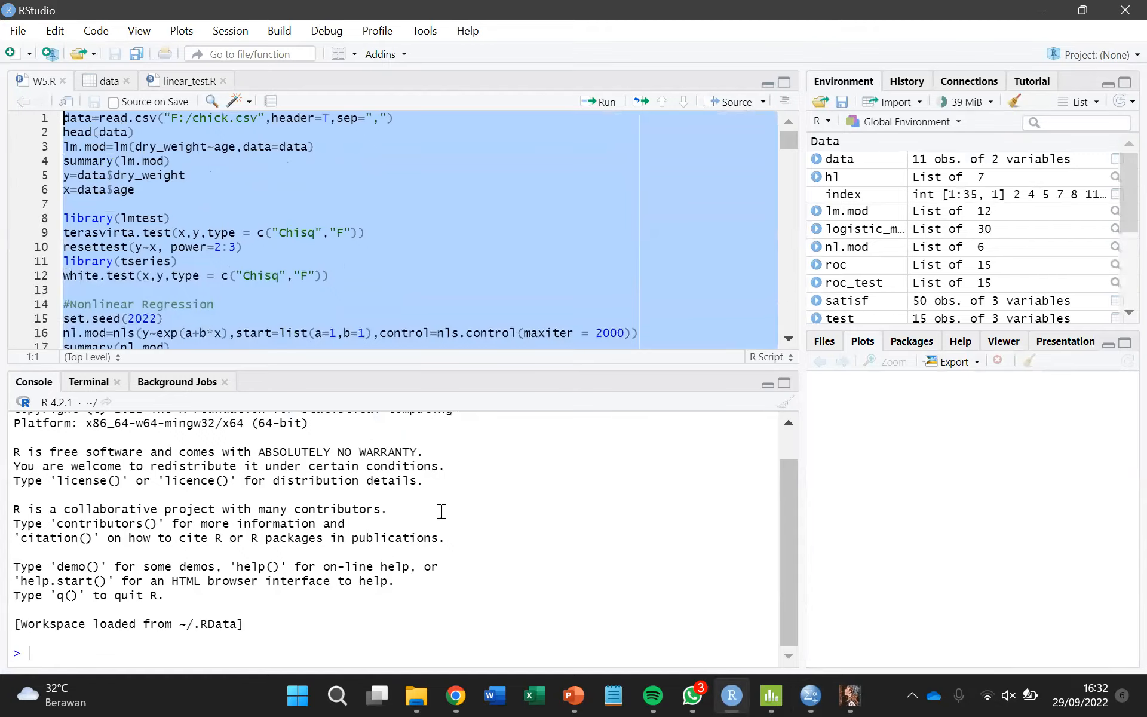
# Switch to Chrome, create a new Google Docs document in the shared Week 5 Drive folder, and close the Zoom launch page.
pyautogui.click(455, 695)
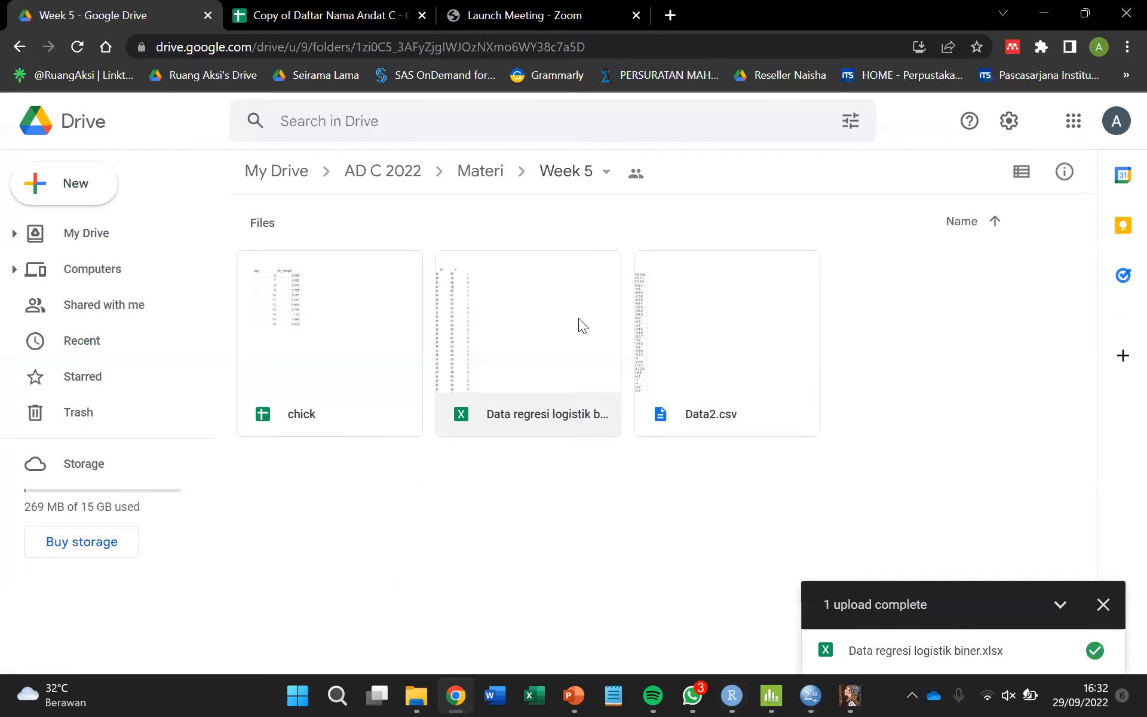
pyautogui.click(75, 180)
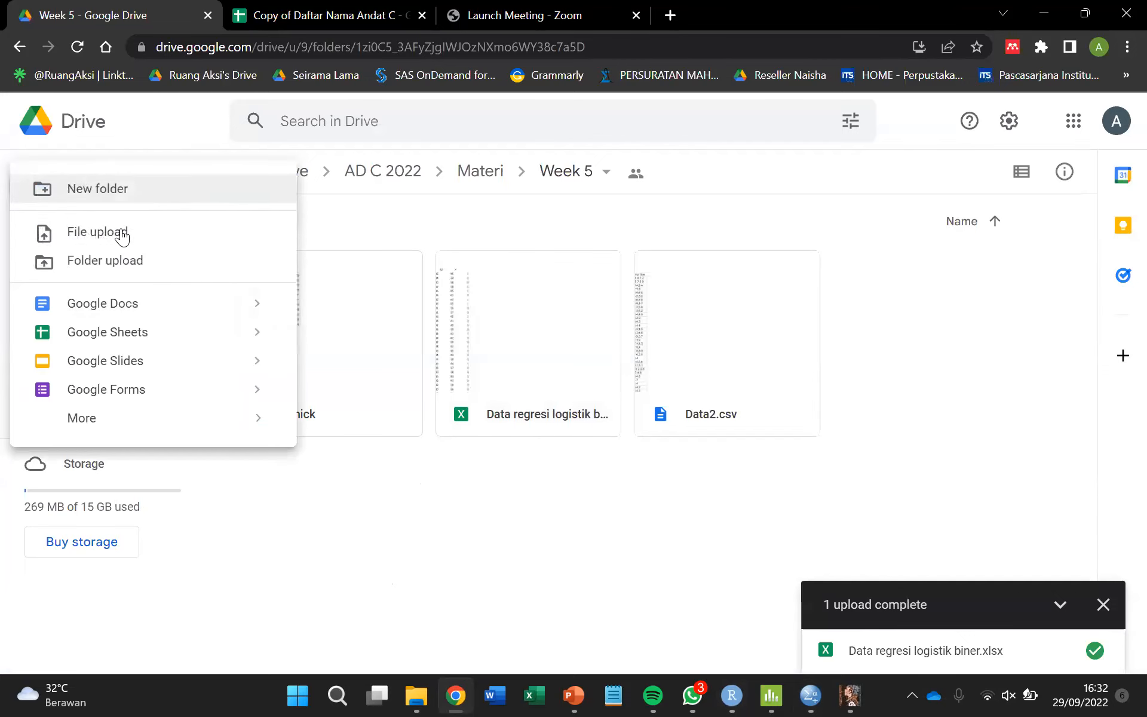
pyautogui.click(114, 318)
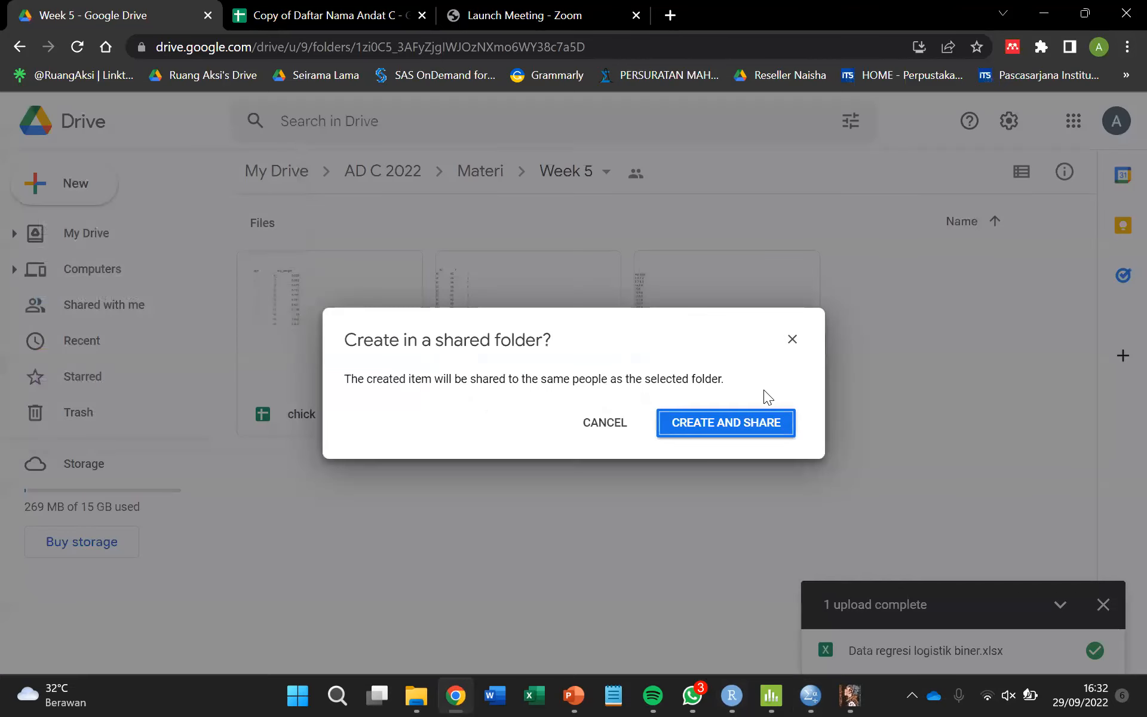
pyautogui.click(714, 424)
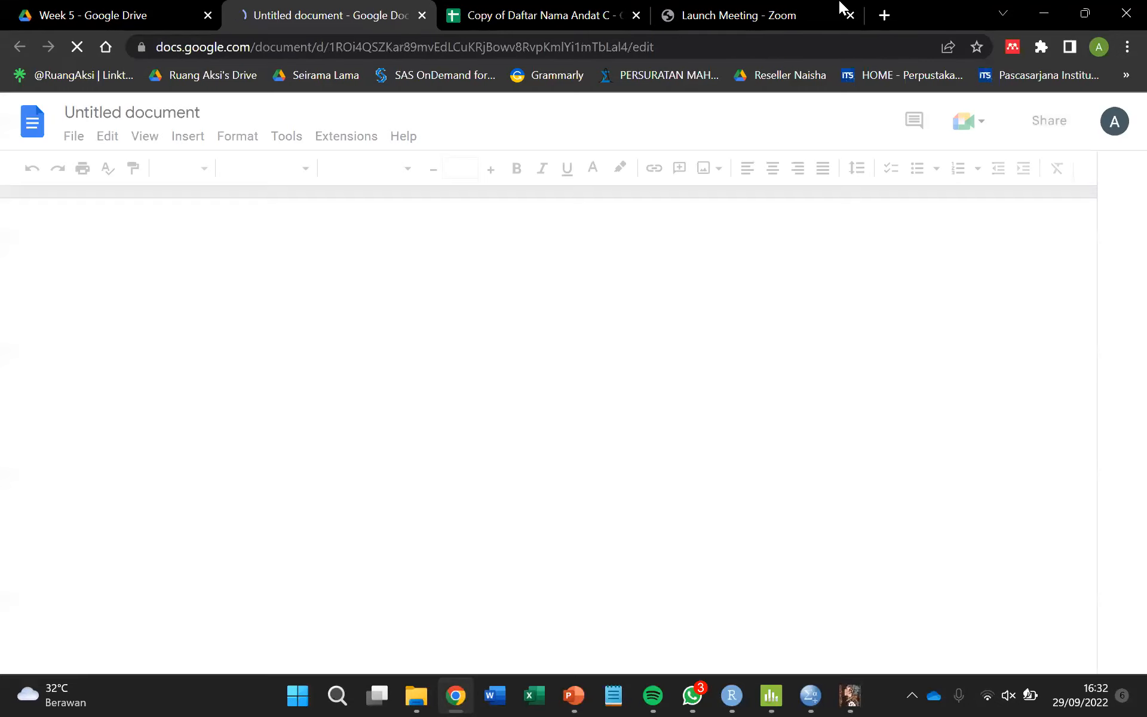
pyautogui.click(850, 16)
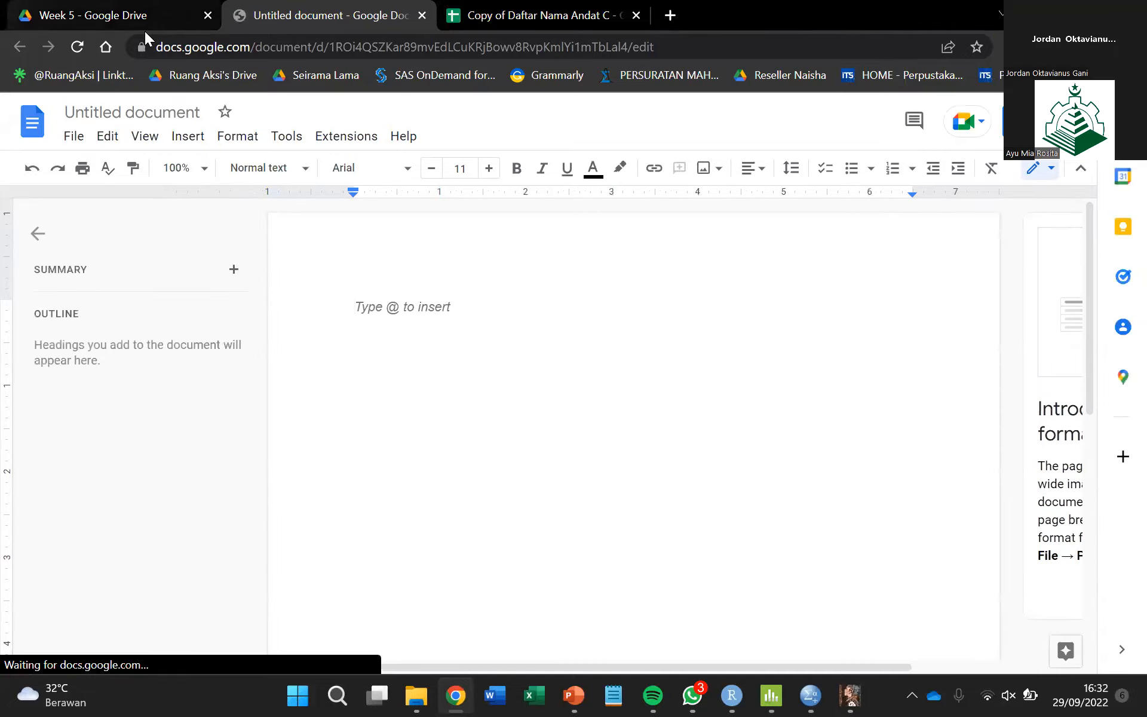
# Name the new document R and paste the copied regression code into its body.
pyautogui.click(140, 104)
pyautogui.write('R')
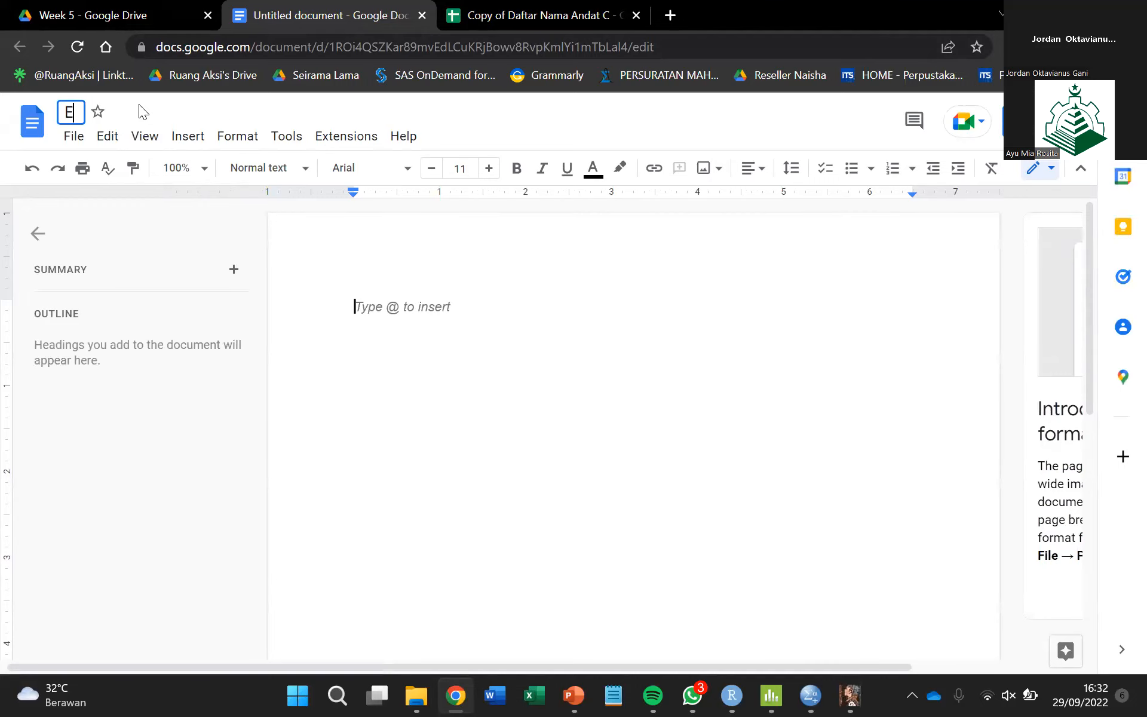
pyautogui.click(389, 304)
pyautogui.write('data=read.csv("F:/chick.csv",header=T,sep=",") head(data) lm.mod=lm(dry_weight~age,data=data) summary(lm.mod) y=data$dry_weight x=data$age  library(lmtest) terasvirta.test(x,y,type = c("Chisq","F")) resettest(y~x, power=2:3) library(tseries) white.test(x,y,type = c("Chisq","F"))  #Nonlinear Regression set.seed(2022) nl.mod=nls(y~exp(a+b*x),start=list(a=1,b=1),control=nls.control(maxiter = 2000)) summary(nl.mod) plot(x,y,xlab=\'age\',ylab=\'dry_weight\') abline(lm.mod,col=\'red\') lines(x,predict(nl.mod),col="blue")')
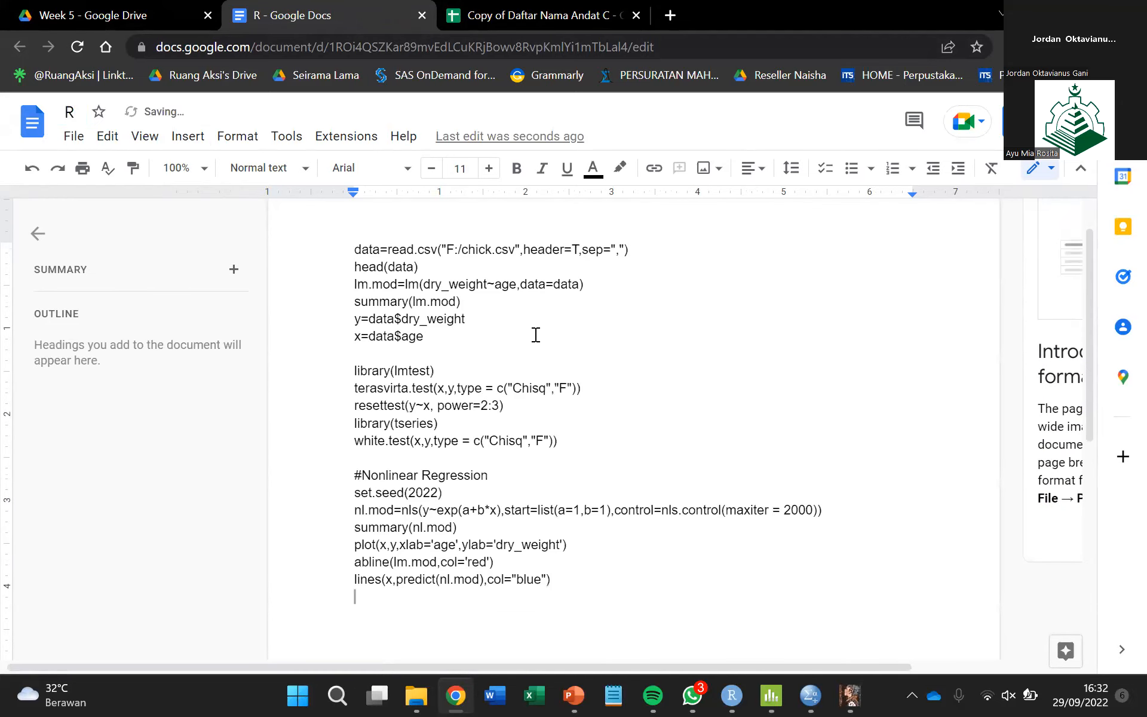
pyautogui.scroll(1, 536, 335)
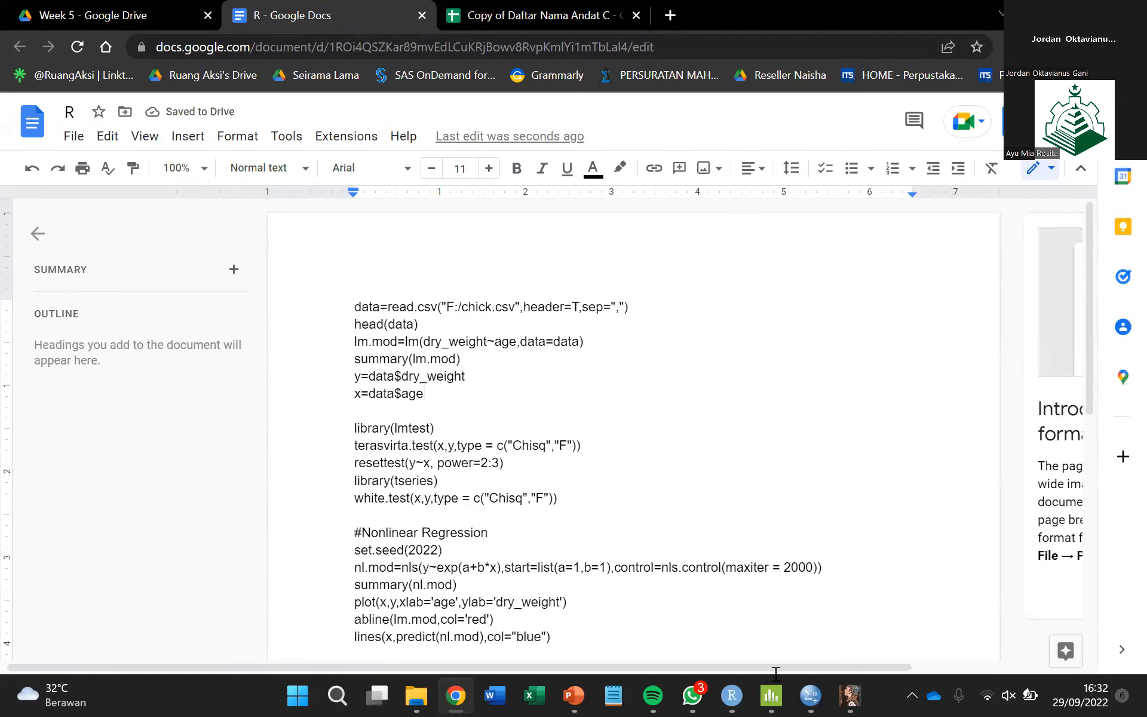
# Return to RStudio and run lines 1–6 of W5.R to load chick.csv, fit and summarize the linear model, and assign y and x.
pyautogui.click(733, 695)
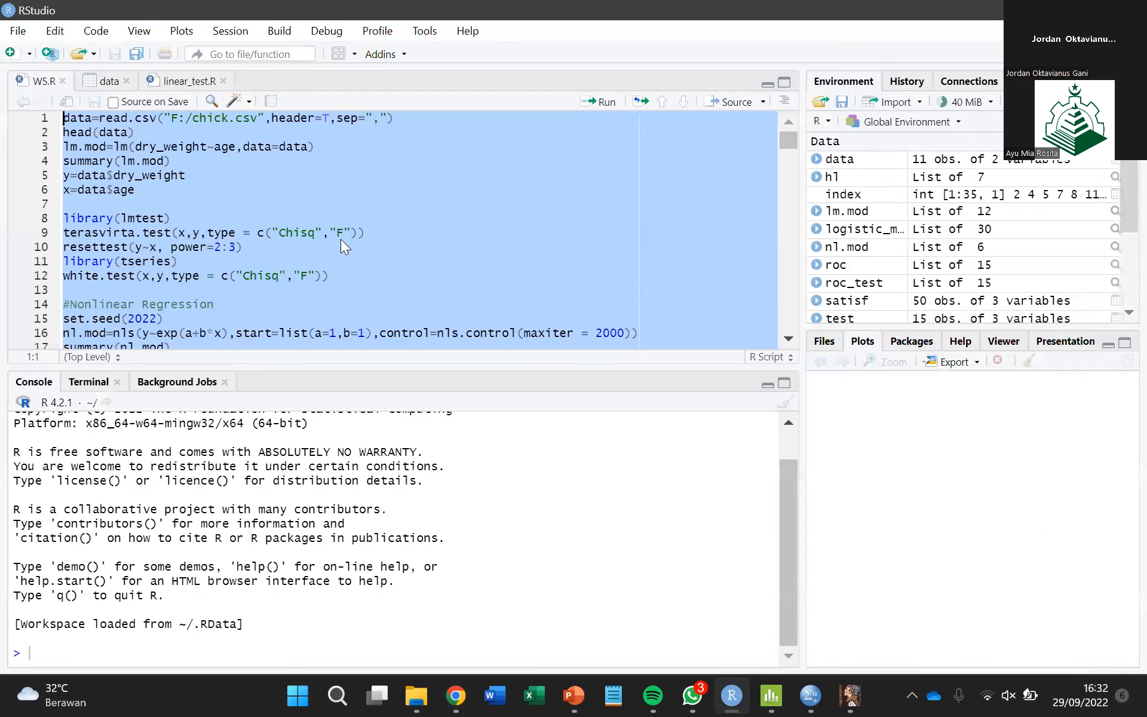
pyautogui.click(343, 239)
pyautogui.scroll(-3, 342, 239)
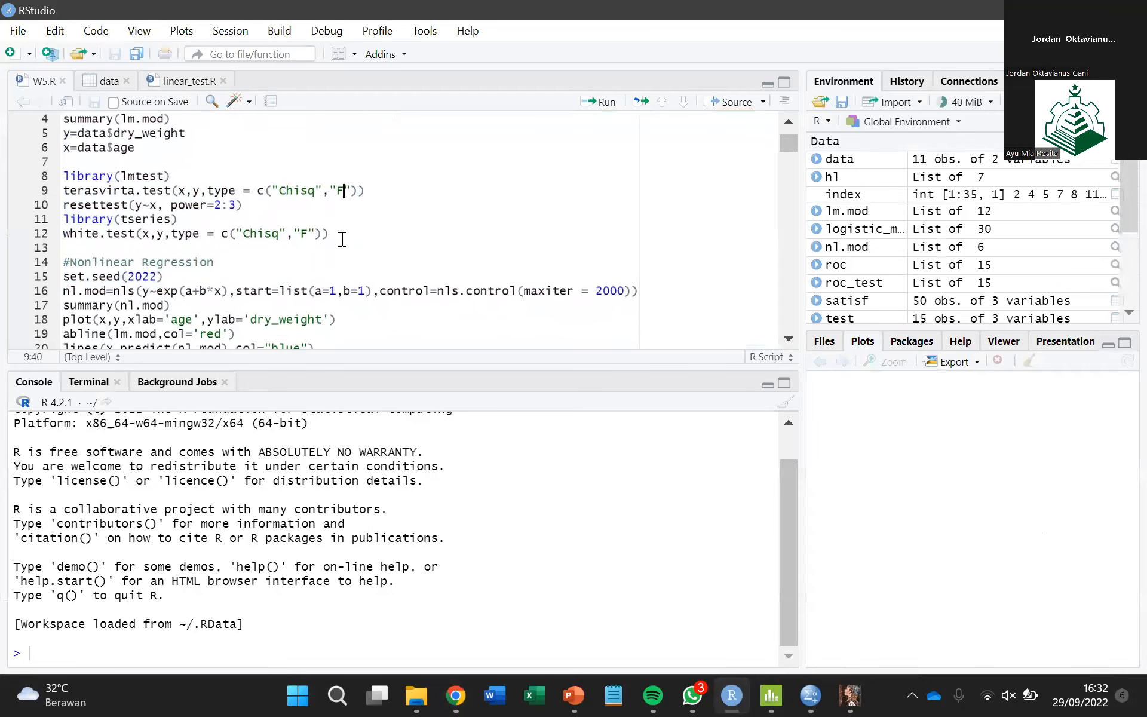
pyautogui.scroll(-1, 342, 239)
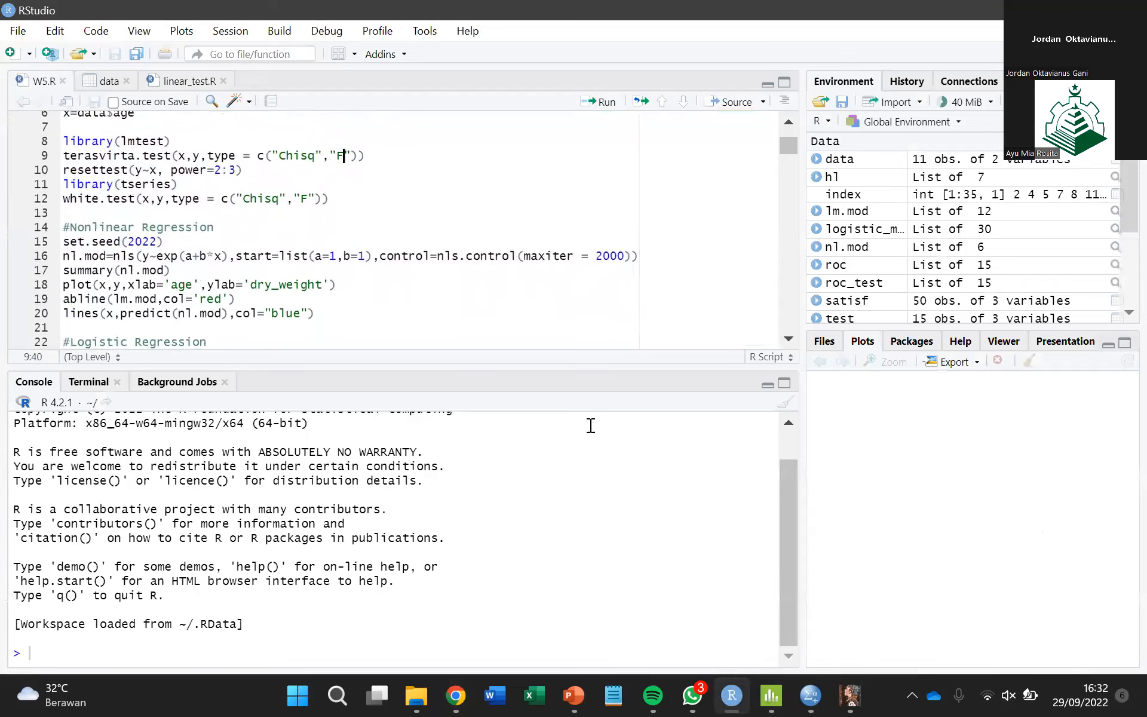
pyautogui.scroll(3, 327, 241)
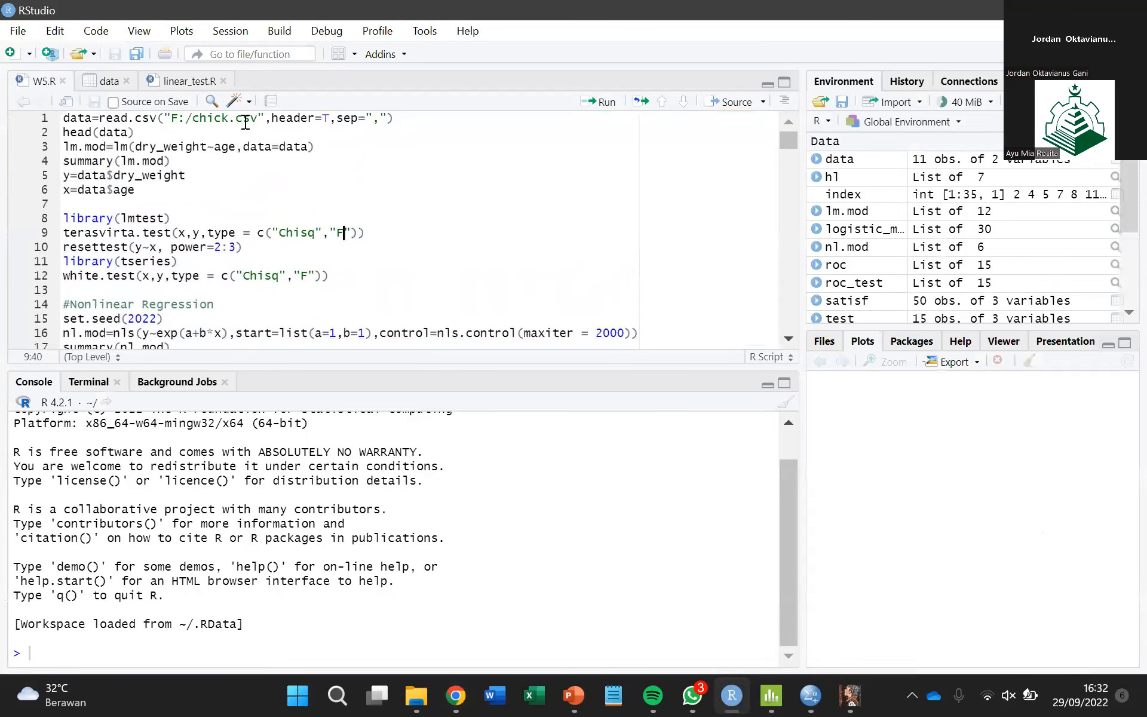
pyautogui.click(225, 117)
pyautogui.hotkey('ctrl', 'Return')
pyautogui.hotkey('ctrl', 'Return')
pyautogui.hotkey('ctrl', 'Return')
pyautogui.hotkey('ctrl', 'Return')
pyautogui.hotkey('ctrl', 'Return')
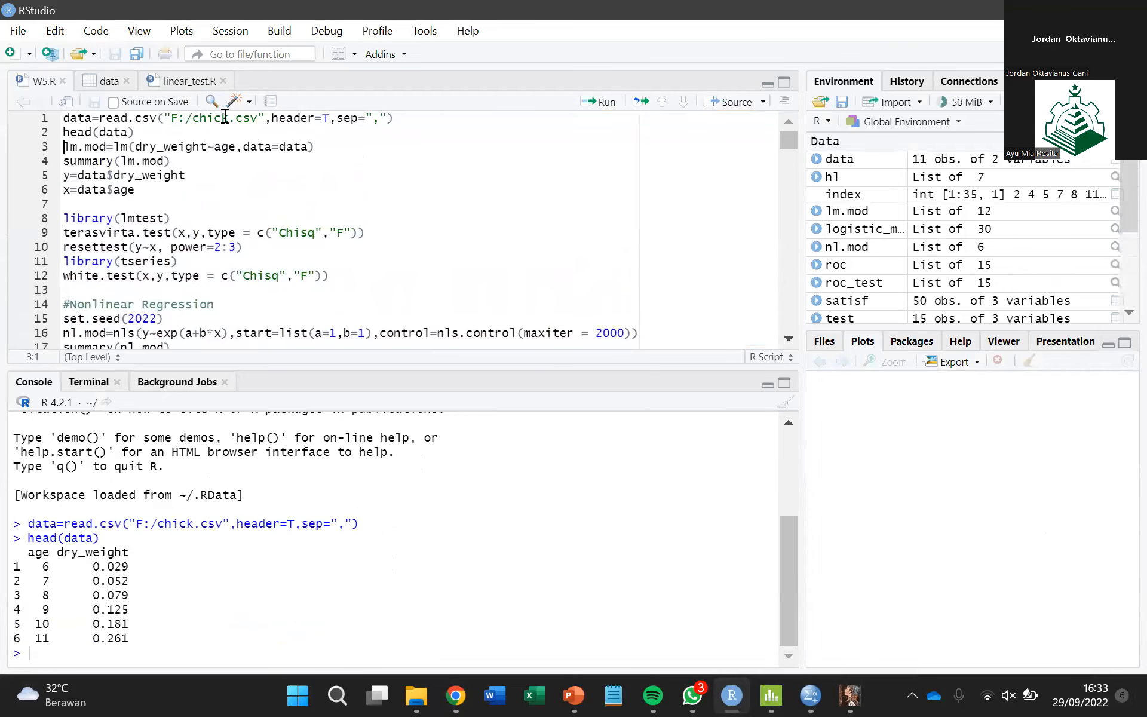
pyautogui.hotkey('ctrl', 'Return')
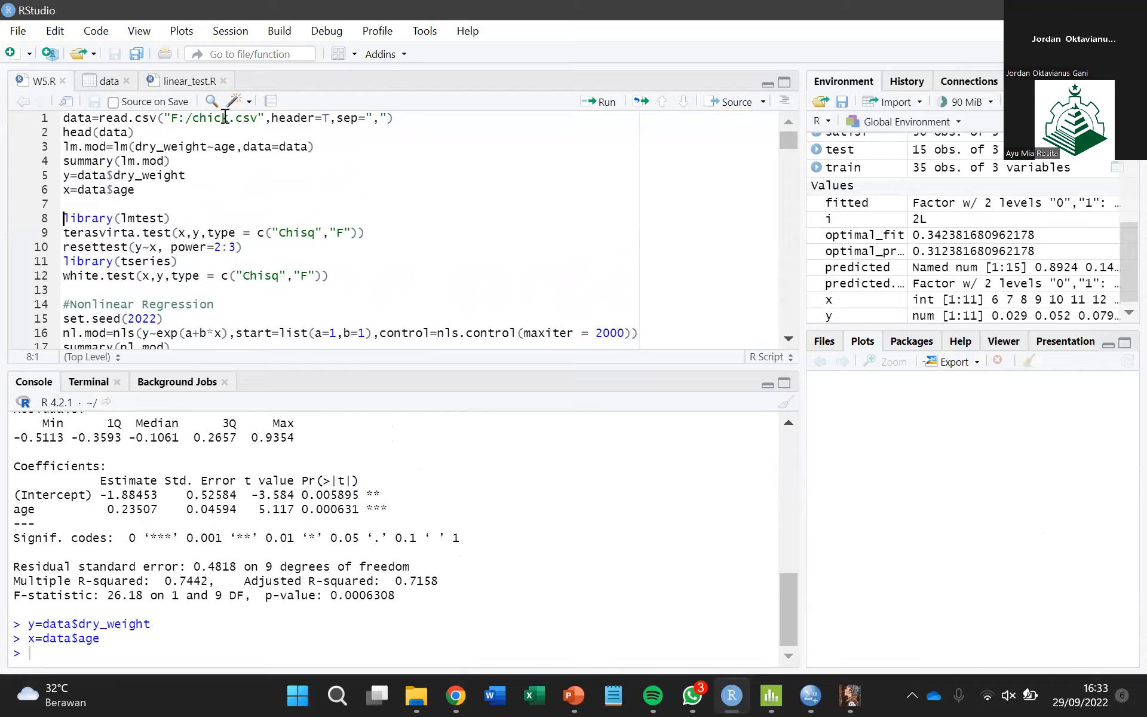
# Enlarge the interface text and run lines 8–12: load lmtest and tseries, and execute terasvirta.test, resettest (power=2:3) and white.test.
pyautogui.hotkey('ctrl', '+')
pyautogui.hotkey('ctrl', '+')
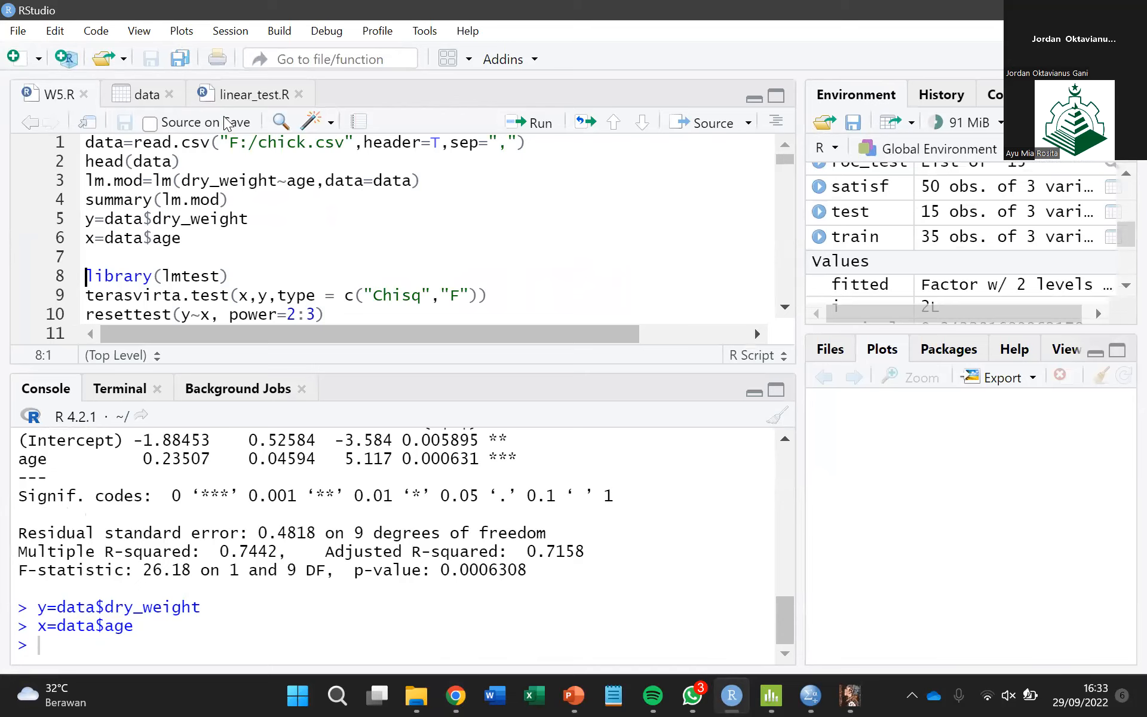
pyautogui.press('Down')
pyautogui.press('Down')
pyautogui.press('Up')
pyautogui.press('Up')
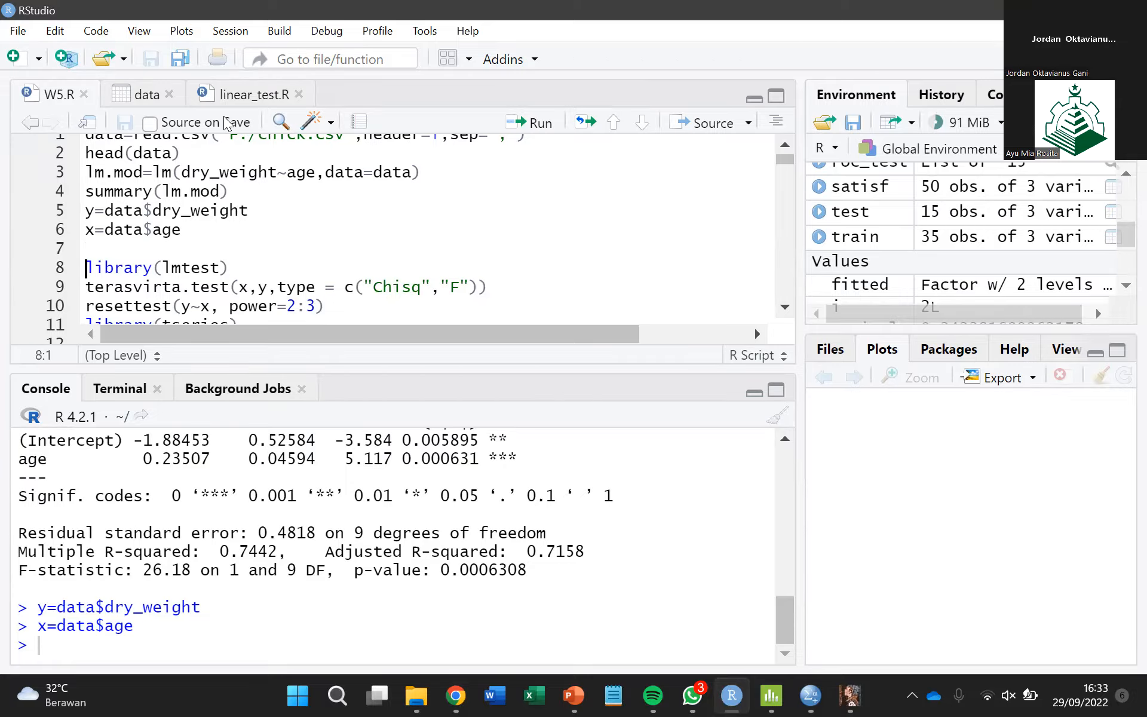
pyautogui.hotkey('ctrl', 'Return')
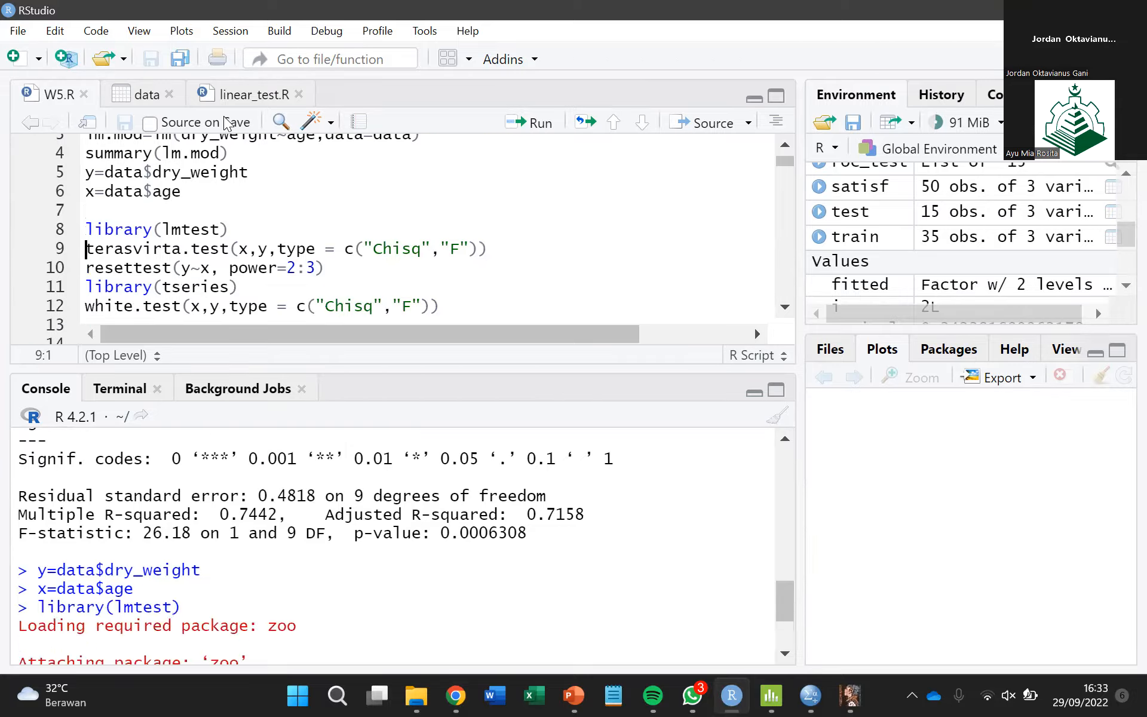
pyautogui.hotkey('ctrl', 'Return')
pyautogui.hotkey('ctrl', 'Return')
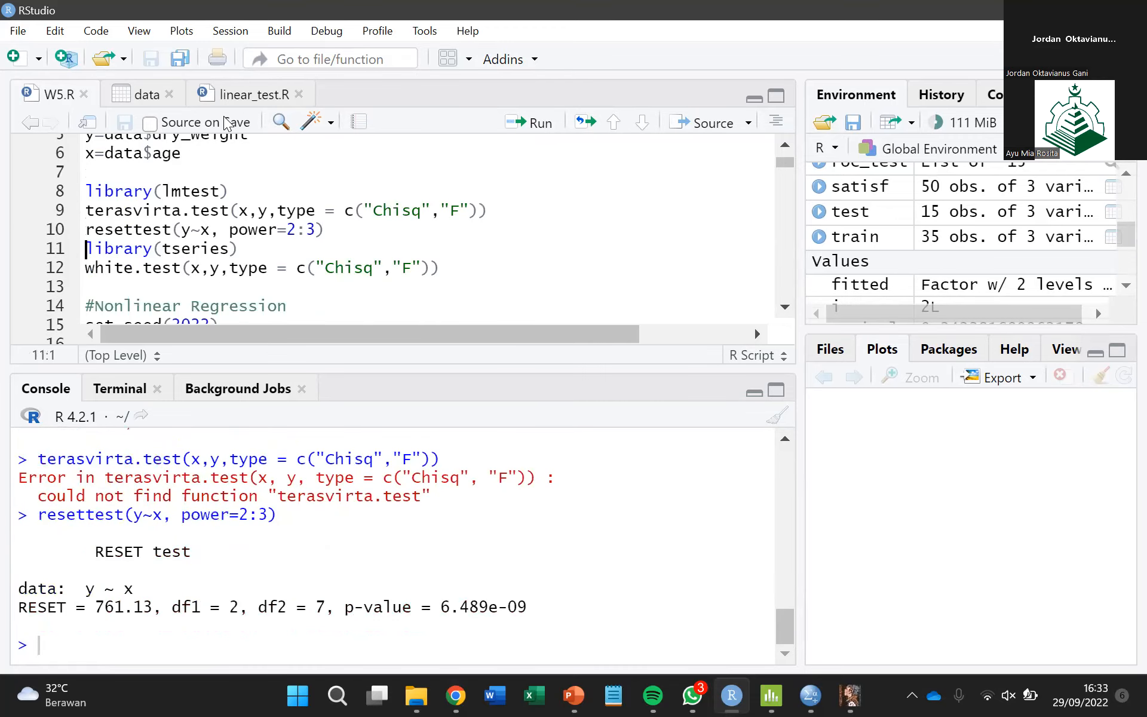
pyautogui.hotkey('ctrl', 'Return')
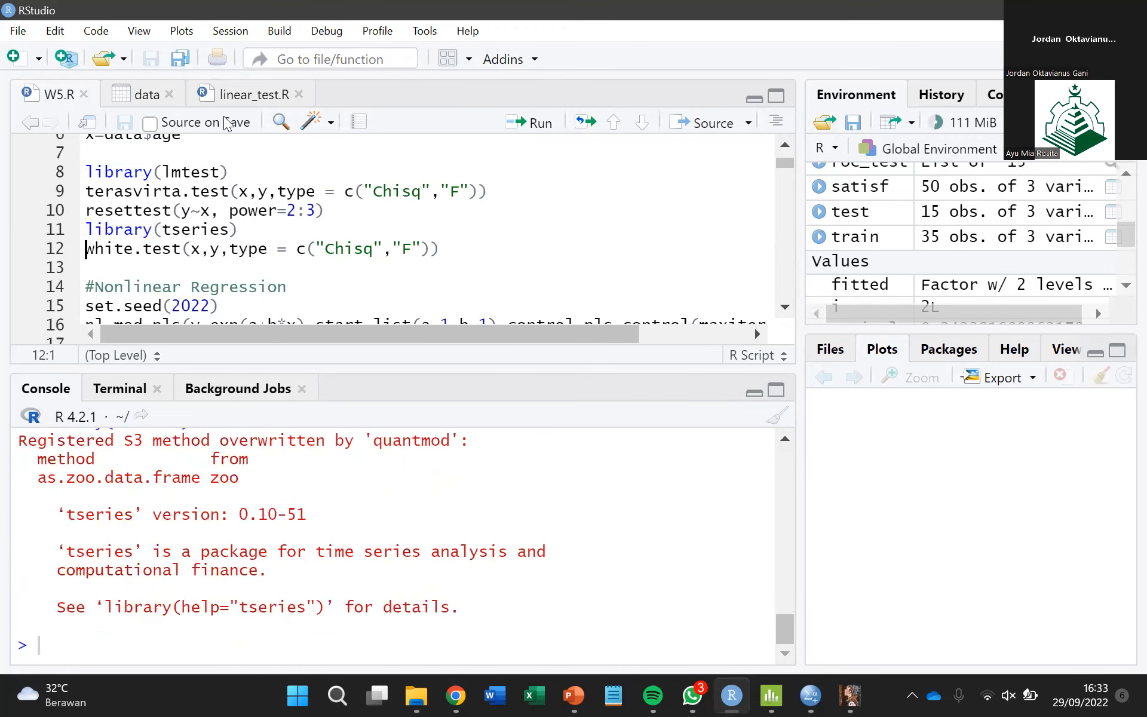
pyautogui.hotkey('ctrl', 'Return')
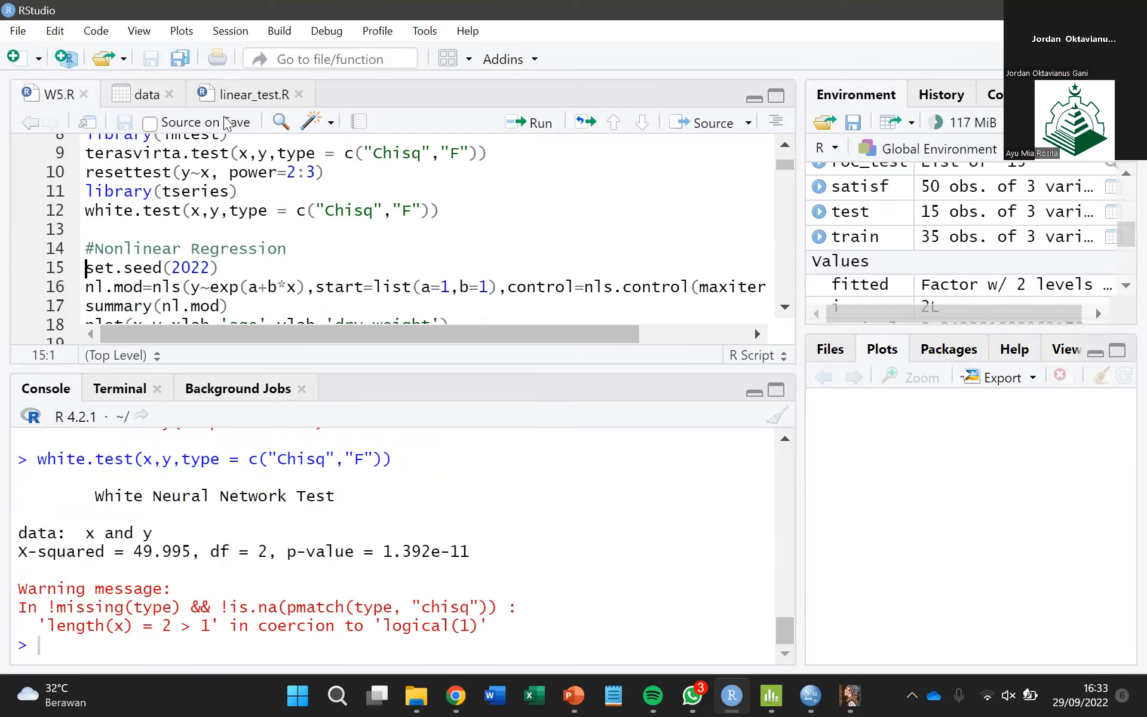
# Run the set.seed(2022) line in the Nonlinear Regression section.
pyautogui.scroll(-3, 256, 210)
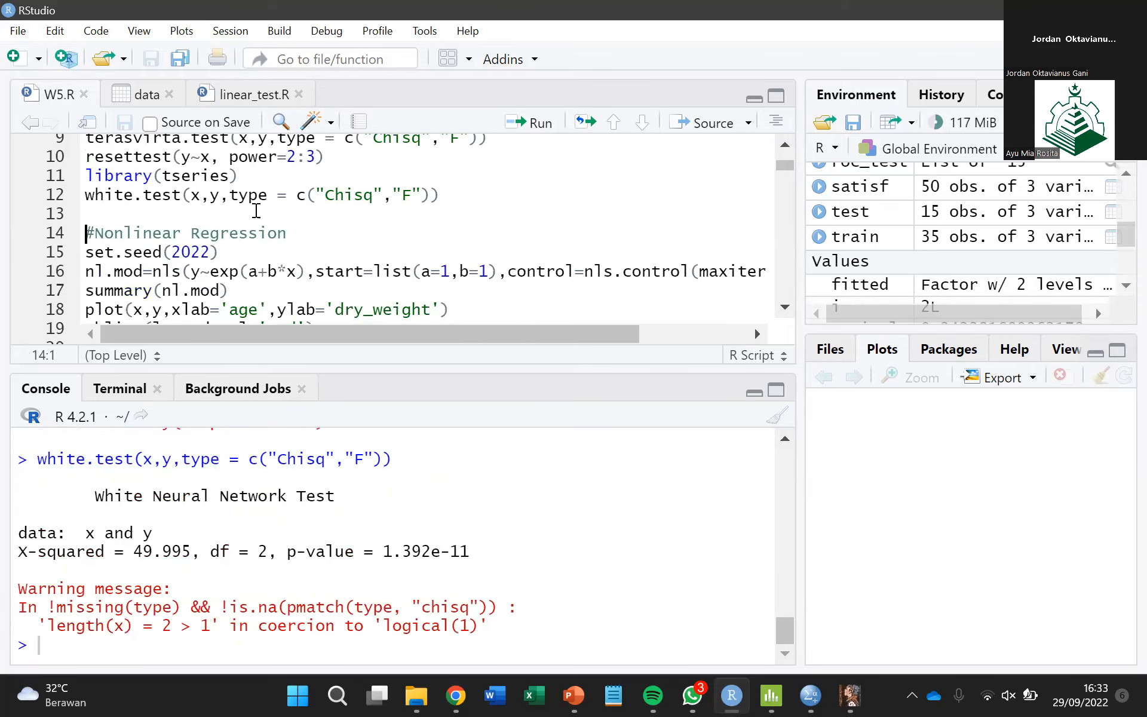
pyautogui.click(227, 199)
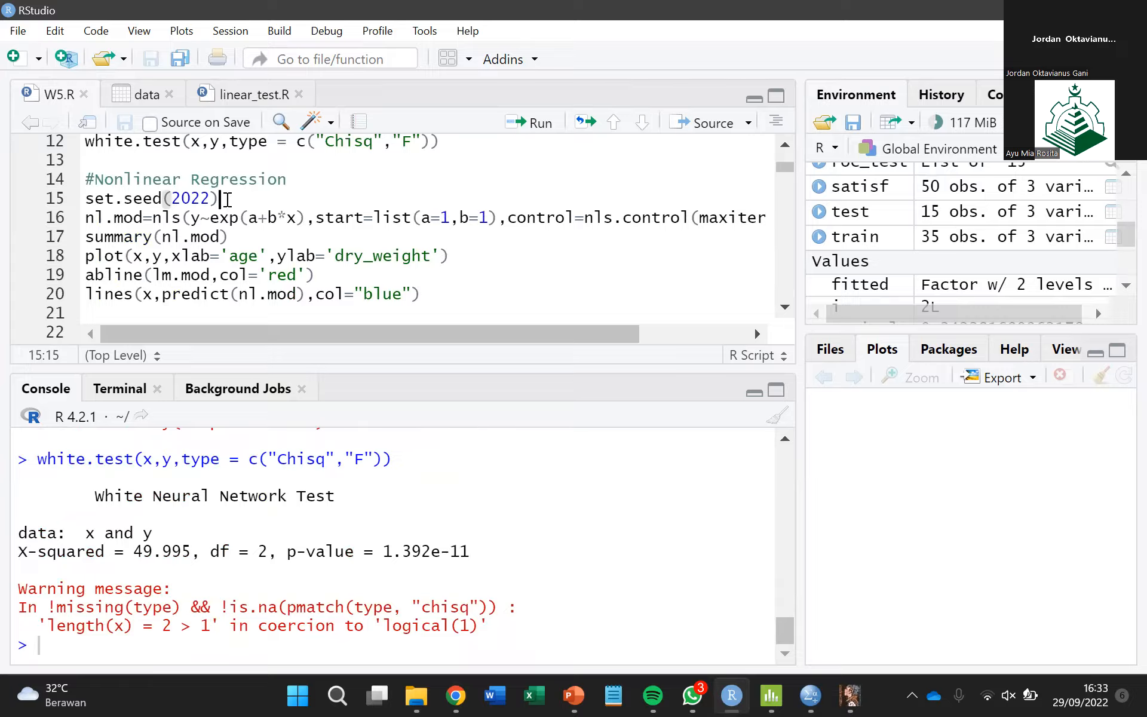
pyautogui.hotkey('ctrl', 'Return')
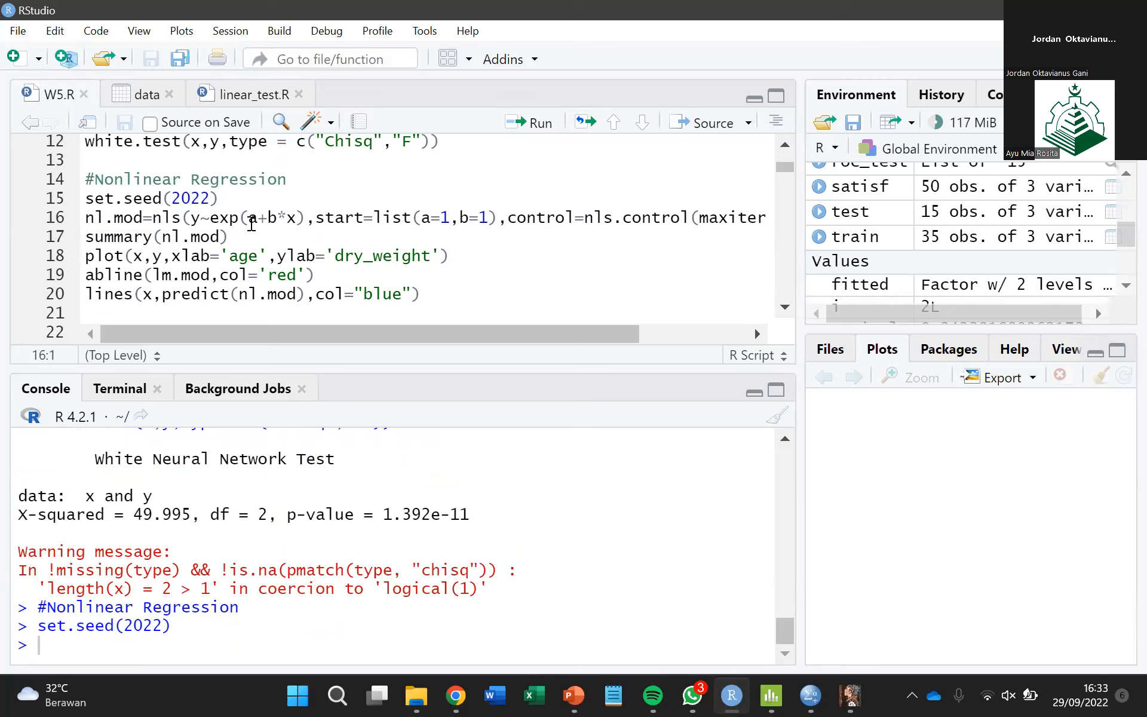
# Examine the nls call on line 16, highlighting start=list(a=1,b=1) and control=nls.control(maxiter = 2000).
pyautogui.moveTo(191, 218); pyautogui.dragTo(495, 220)
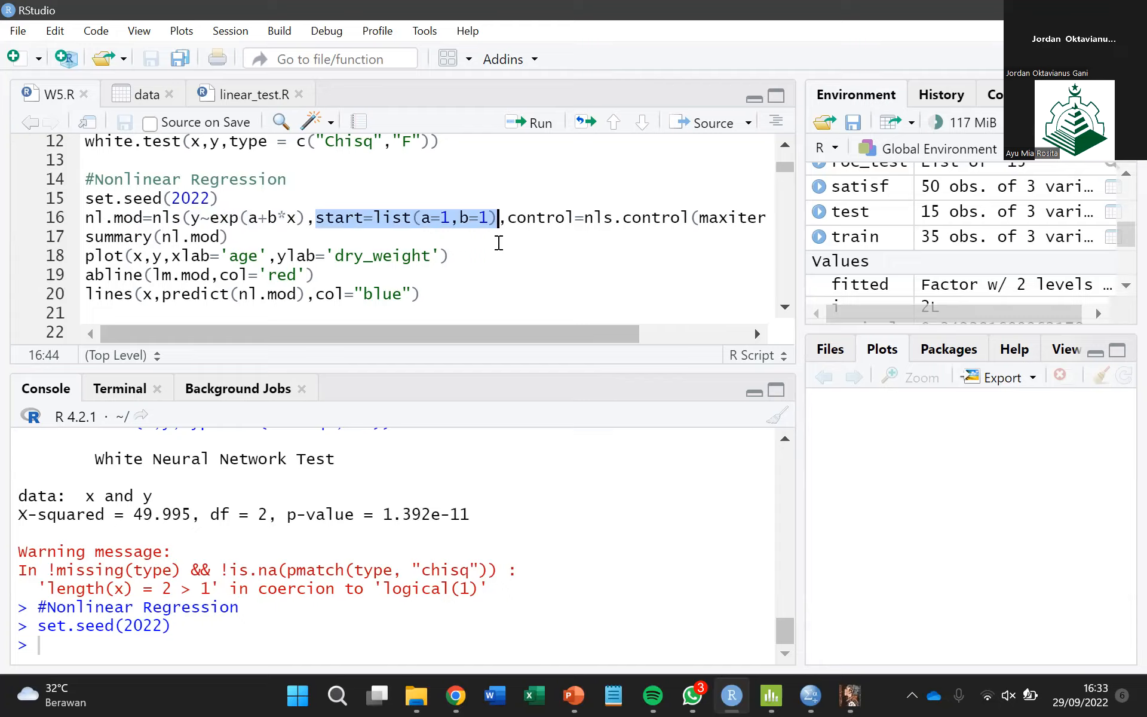
pyautogui.click(508, 219)
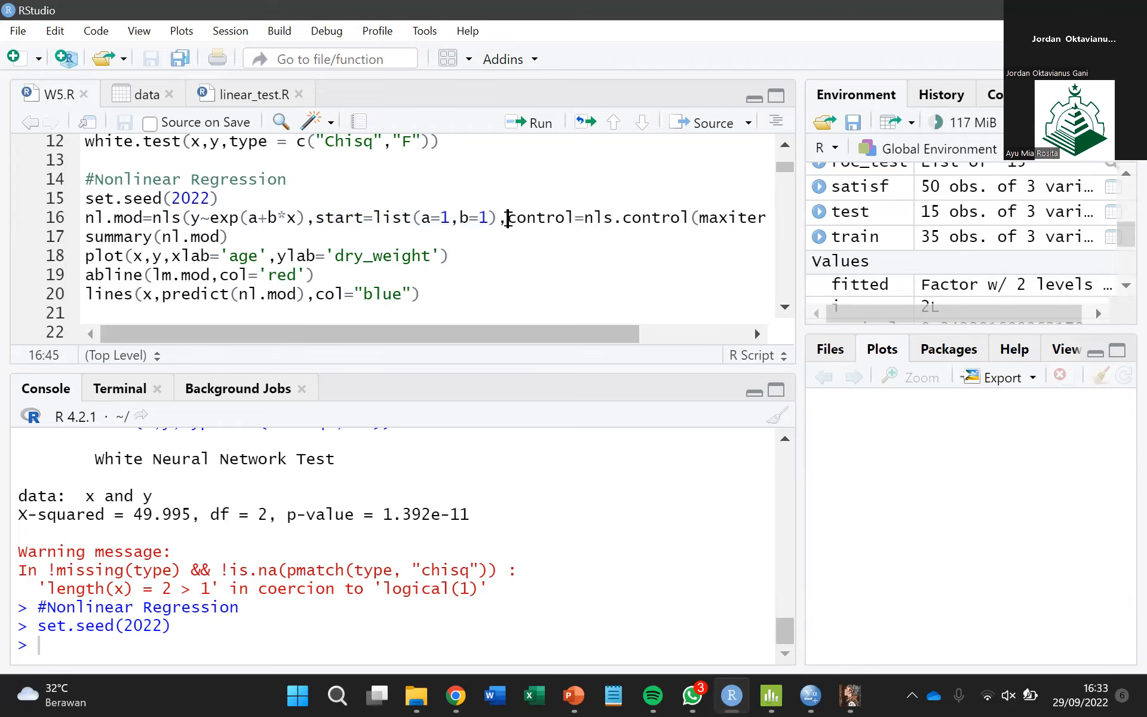
pyautogui.hotkey('shift', 'End')
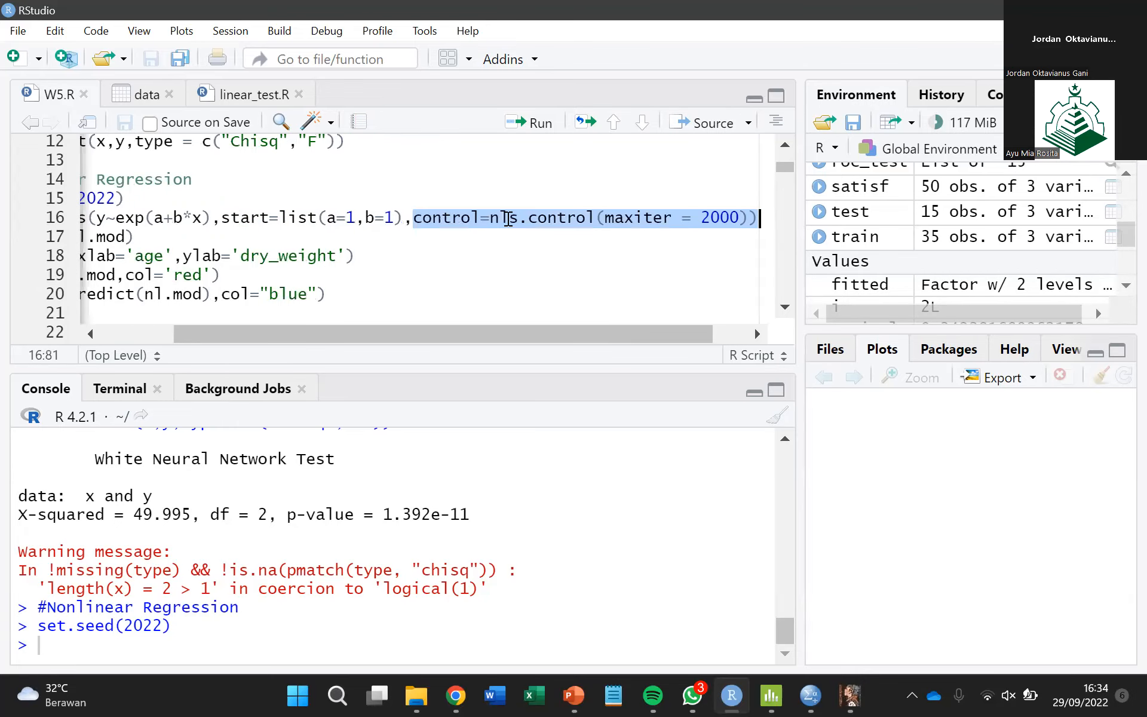
pyautogui.hotkey('shift', 'Left')
# Check the nonlinear regression method settings in Minitab, and return to RStudio to highlight the nls.control(maxiter = 2000) argument for comparison.
pyautogui.click(769, 695)
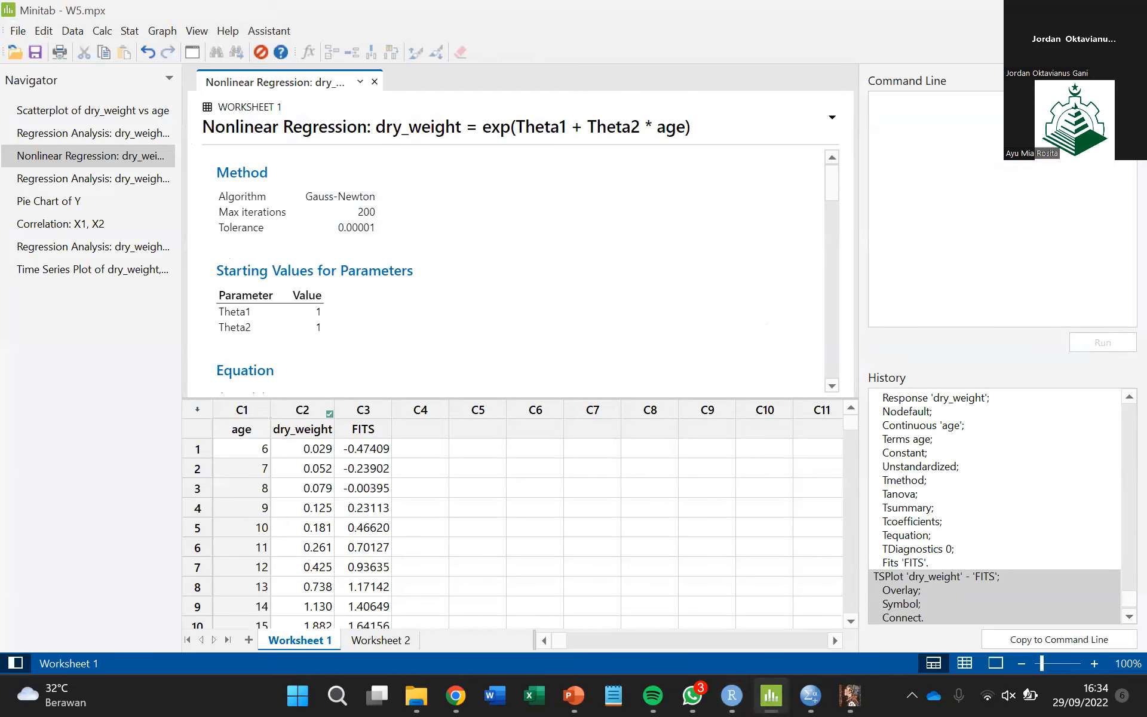
pyautogui.hotkey('alt', 'Tab')
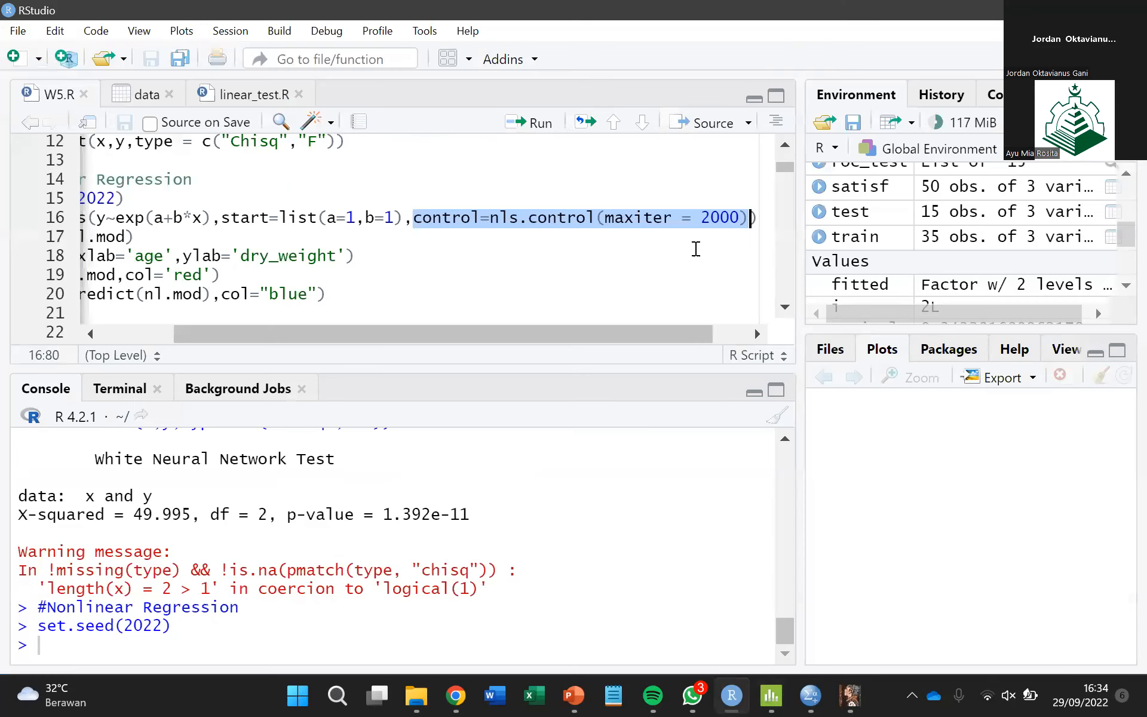
pyautogui.click(729, 221)
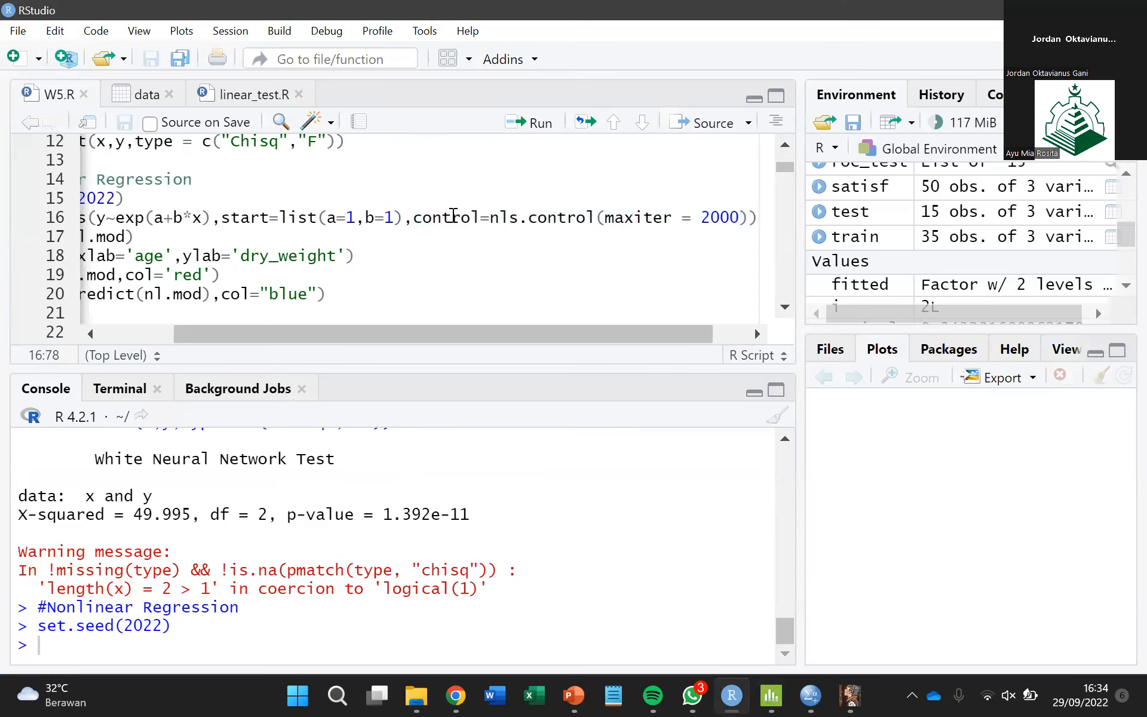
pyautogui.click(416, 215)
pyautogui.hotkey('shift', 'End')
pyautogui.hotkey('shift', 'Left')
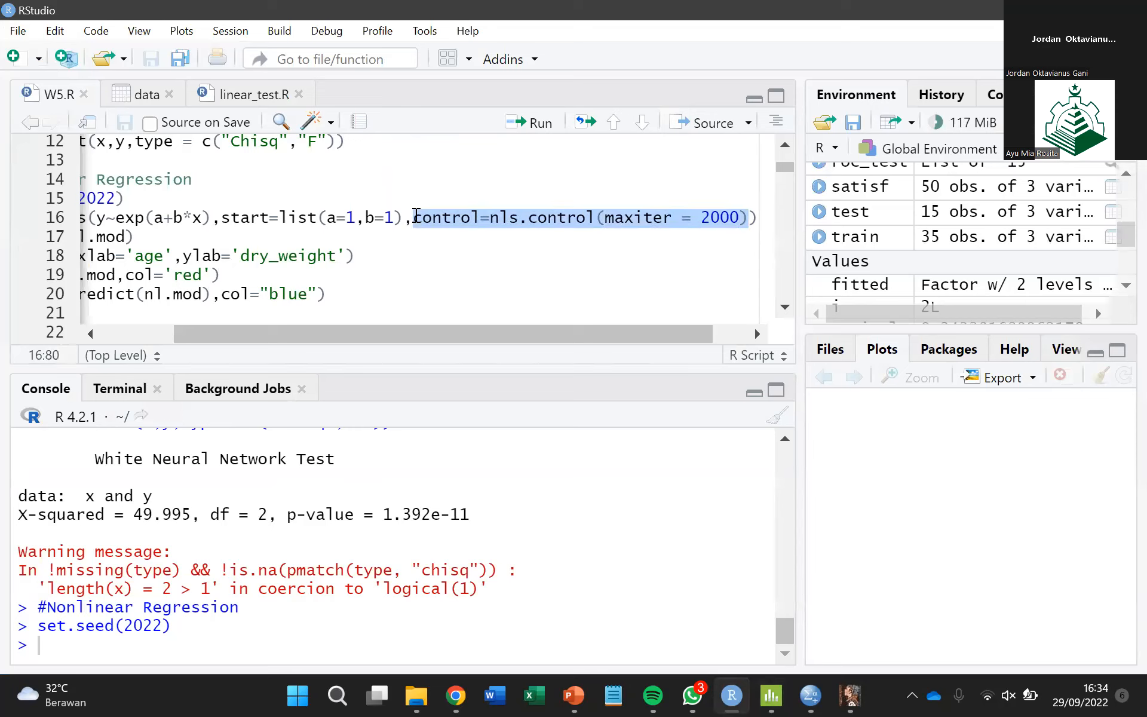
# Run lines 16–17 to fit nl.mod with nls and print its summary, and highlight the residual standard error in the output.
pyautogui.press('End')
pyautogui.press('Right')
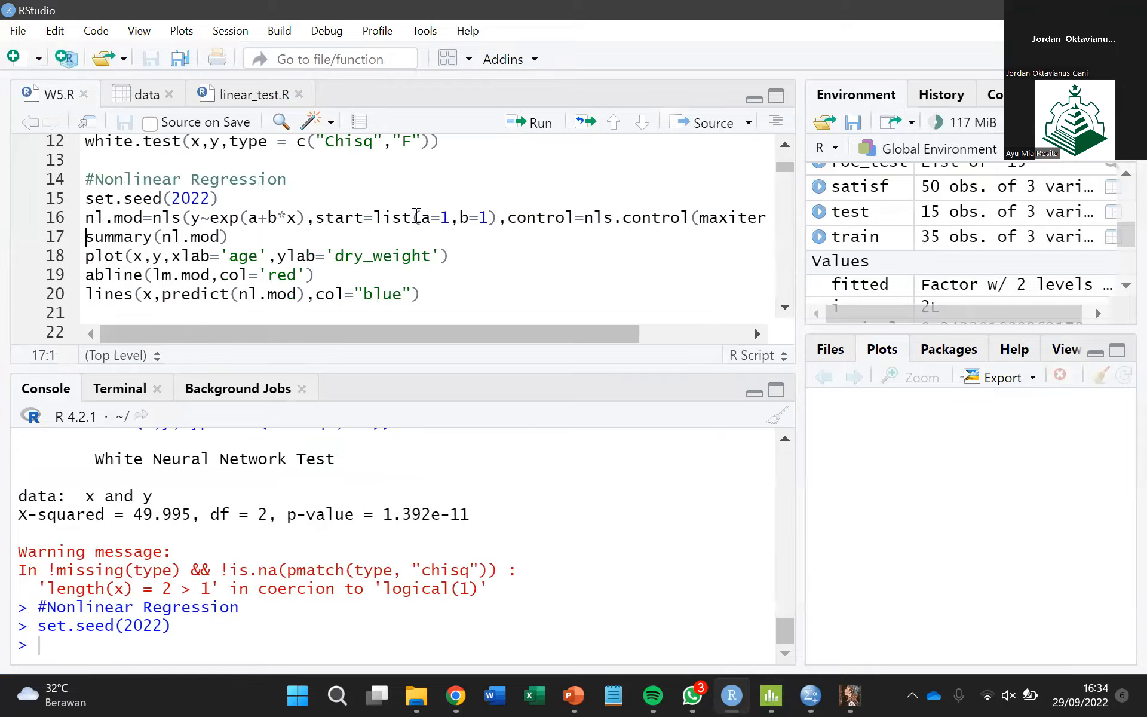
pyautogui.press('Up')
pyautogui.hotkey('ctrl', 'Return')
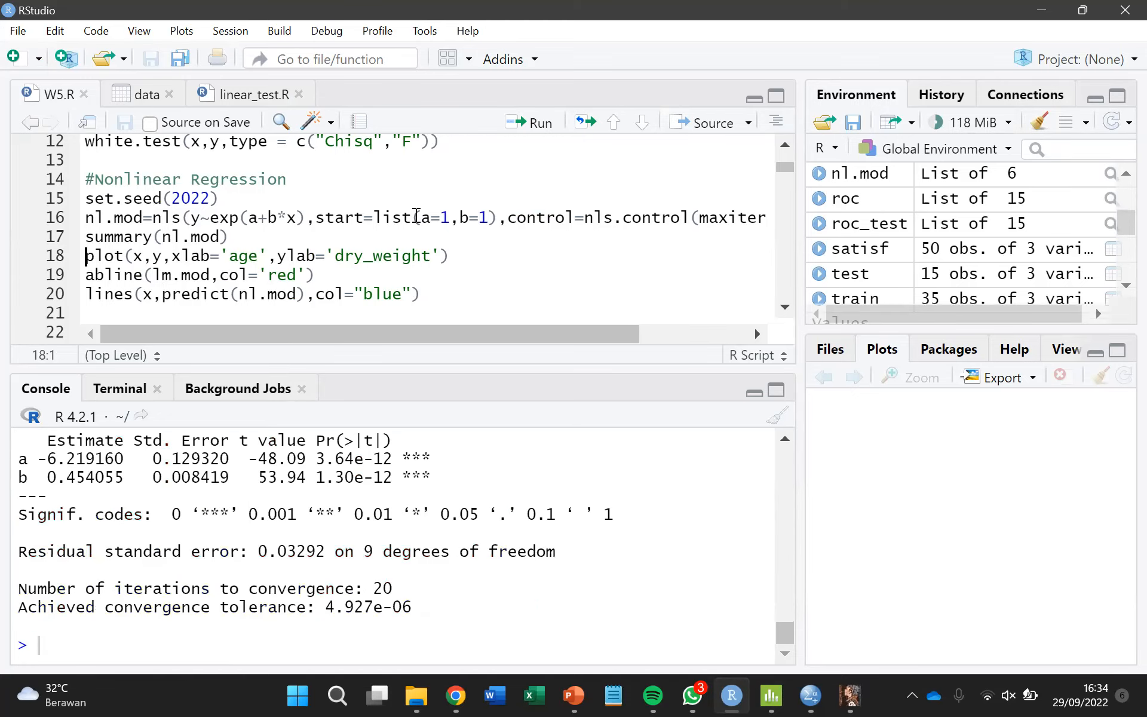
pyautogui.moveTo(259, 551); pyautogui.dragTo(327, 553)
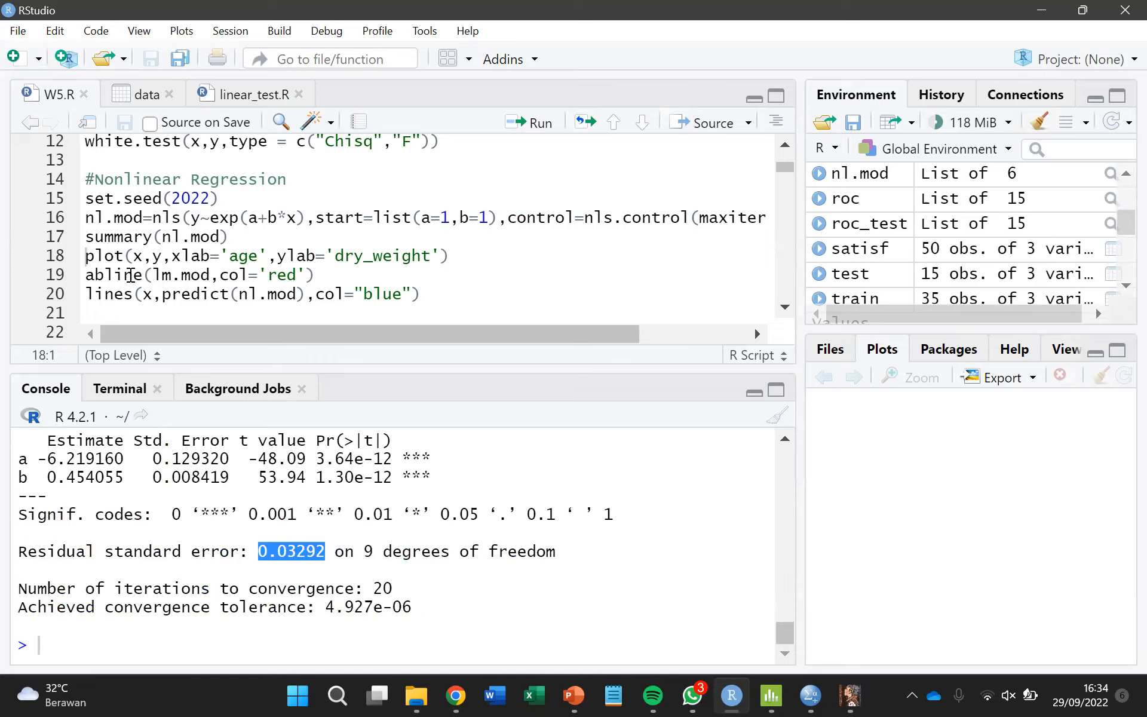
# Run lines 18–20 to plot dry_weight against age, with the linear model in red and the nl.mod predictions in blue.
pyautogui.click(107, 258)
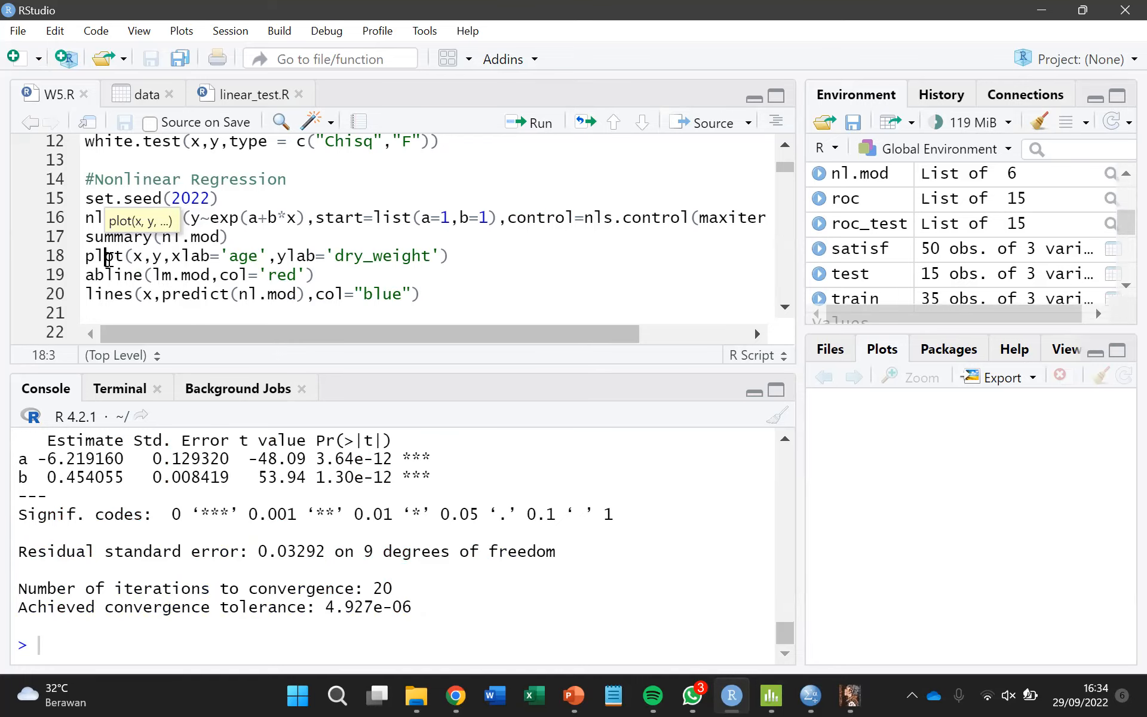
pyautogui.hotkey('ctrl', 'Return')
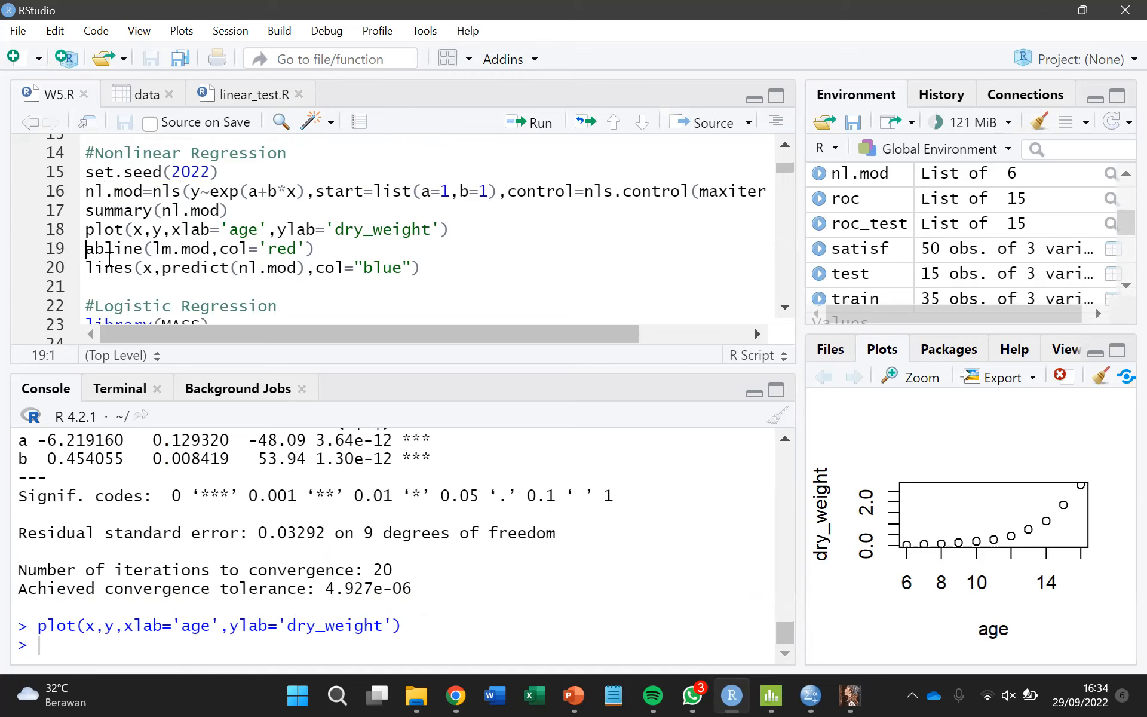
pyautogui.hotkey('ctrl', 'Return')
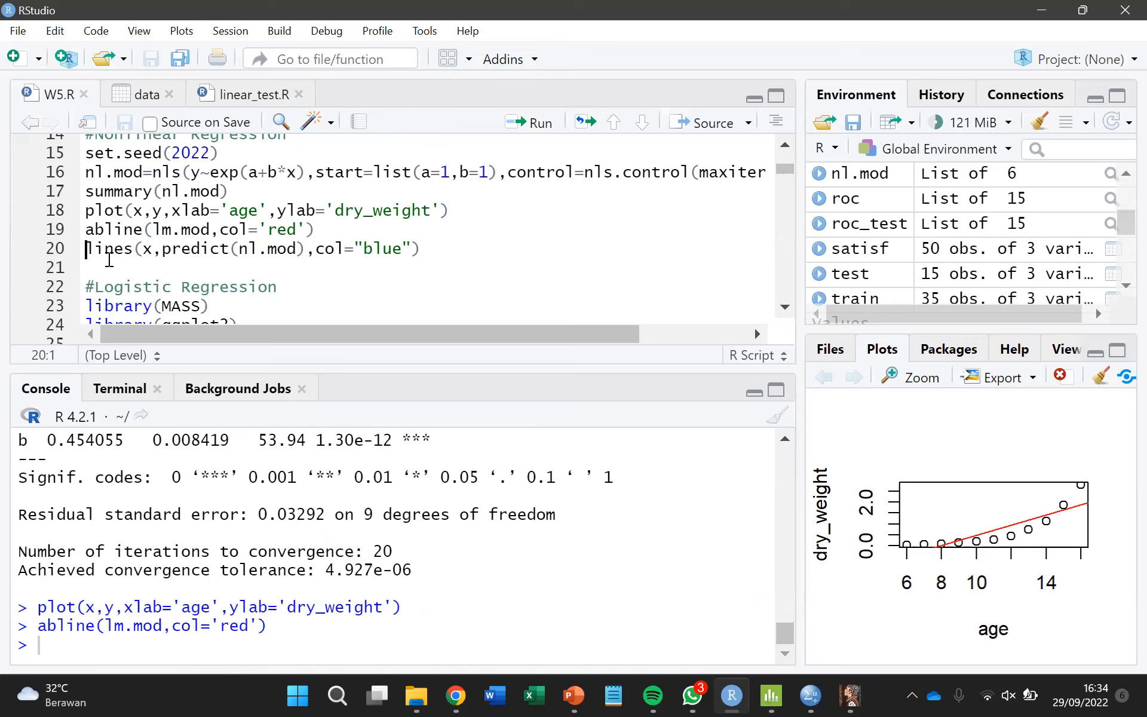
pyautogui.hotkey('ctrl', 'Return')
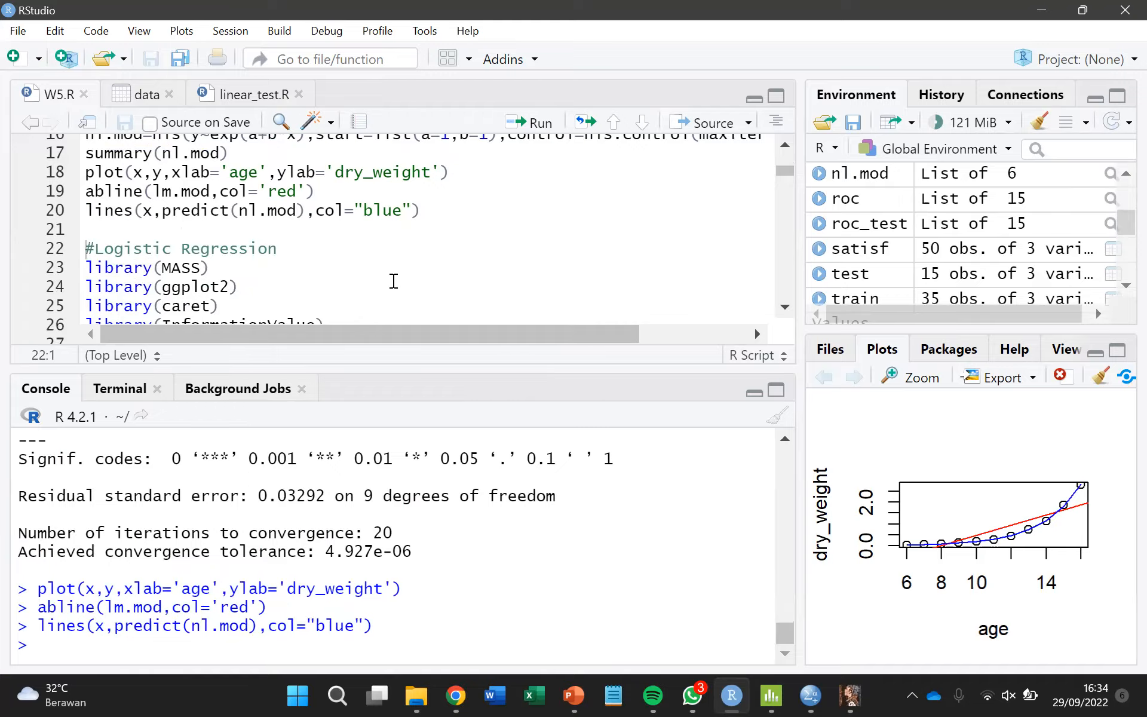
pyautogui.scroll(1, 394, 281)
pyautogui.scroll(3, 393, 281)
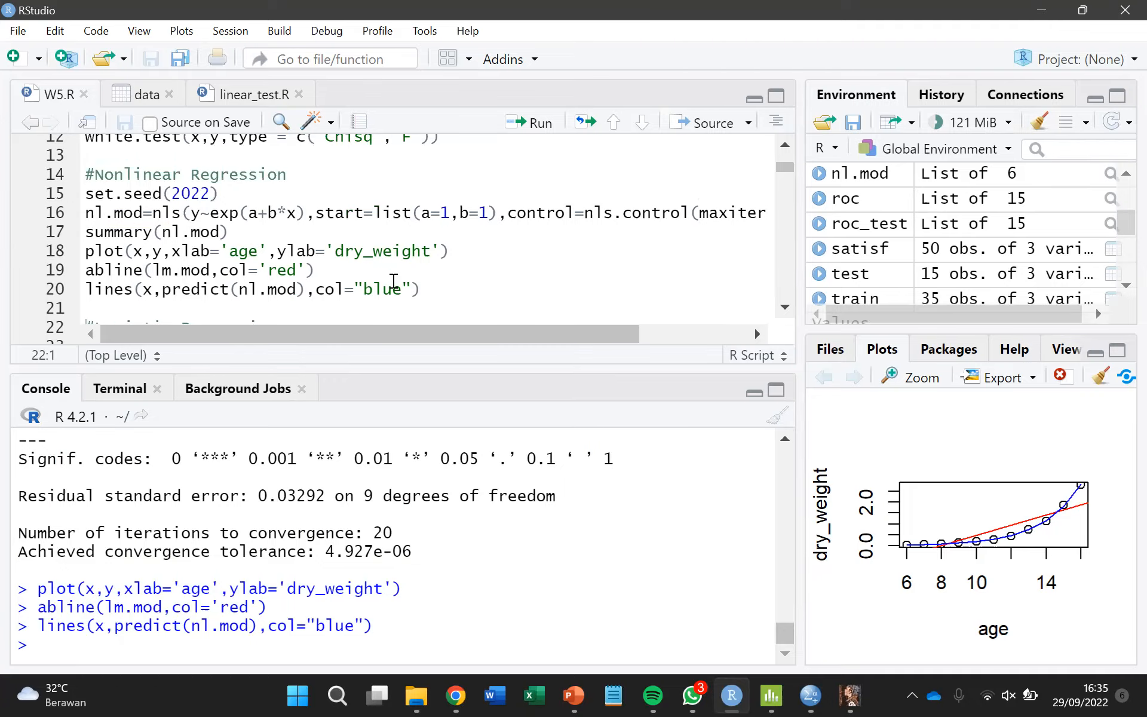
pyautogui.click(980, 381)
pyautogui.click(927, 484)
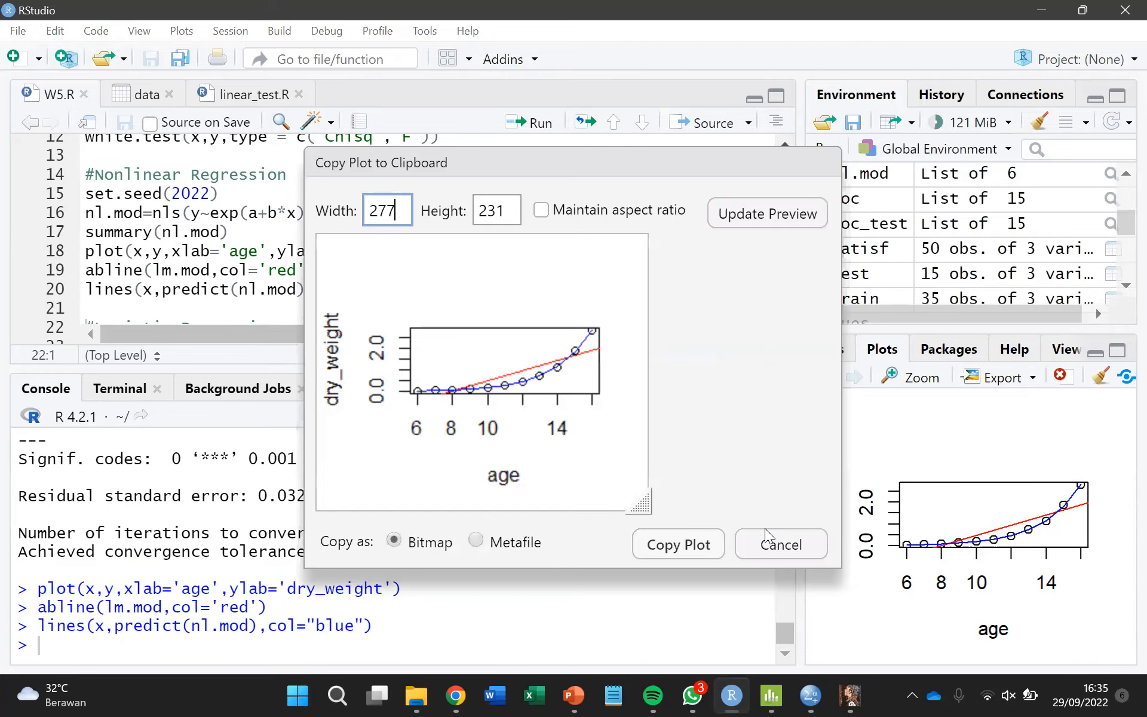
pyautogui.click(767, 545)
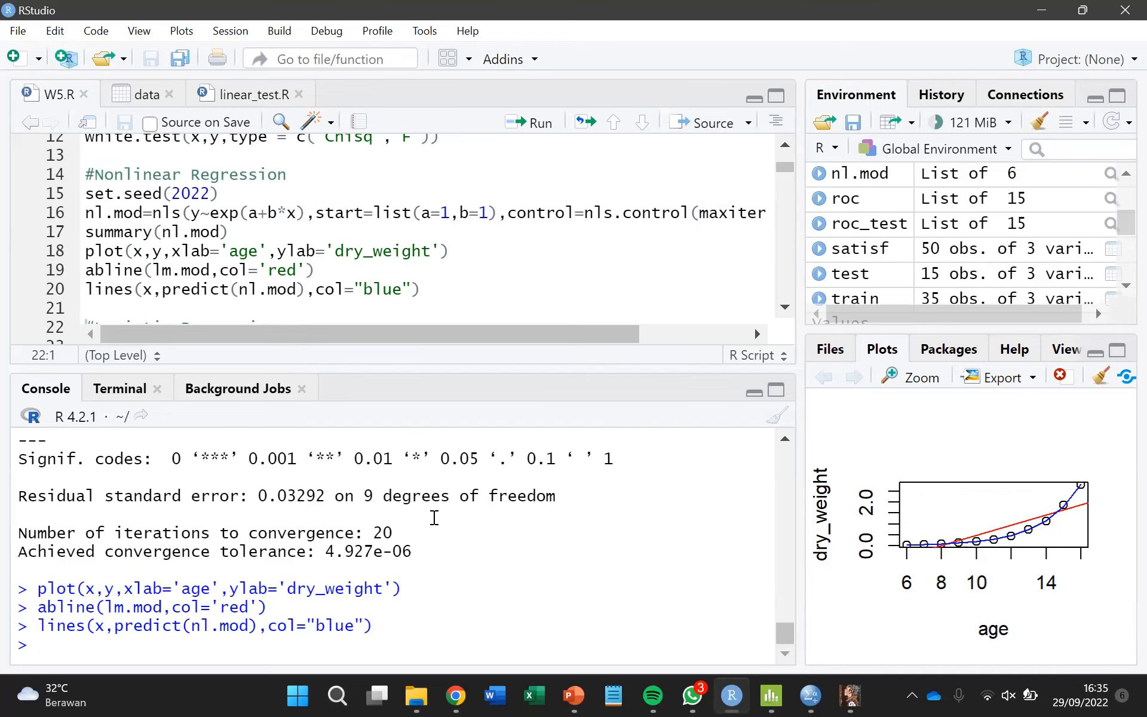
# Compare the residual standard errors of the linear model and the nonlinear model in the console output, highlighting each one.
pyautogui.scroll(15, 434, 518)
pyautogui.scroll(5, 435, 517)
pyautogui.scroll(-10, 435, 518)
pyautogui.scroll(10, 434, 518)
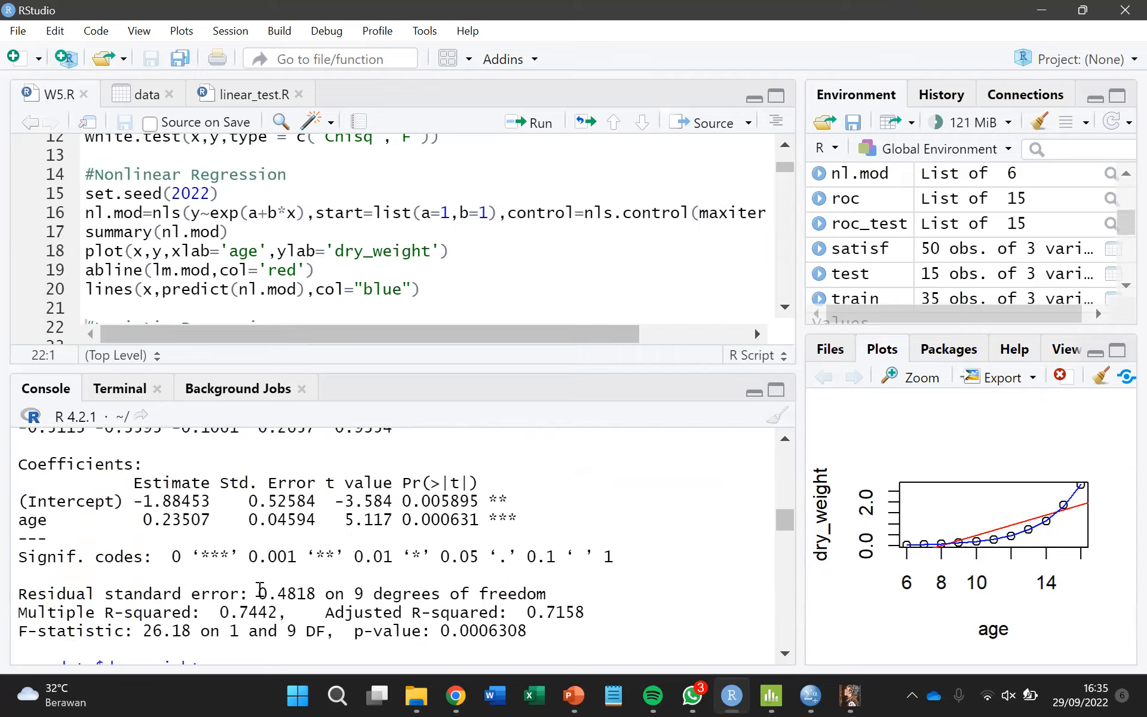
pyautogui.doubleClick(316, 596)
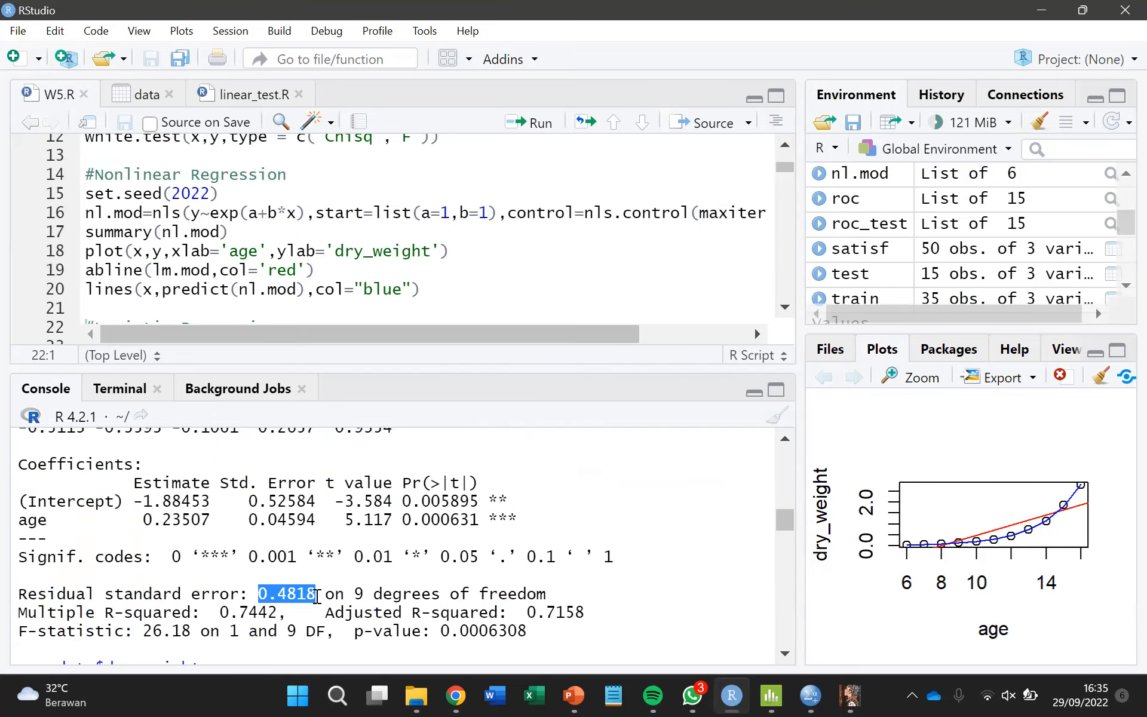
pyautogui.scroll(-13, 317, 596)
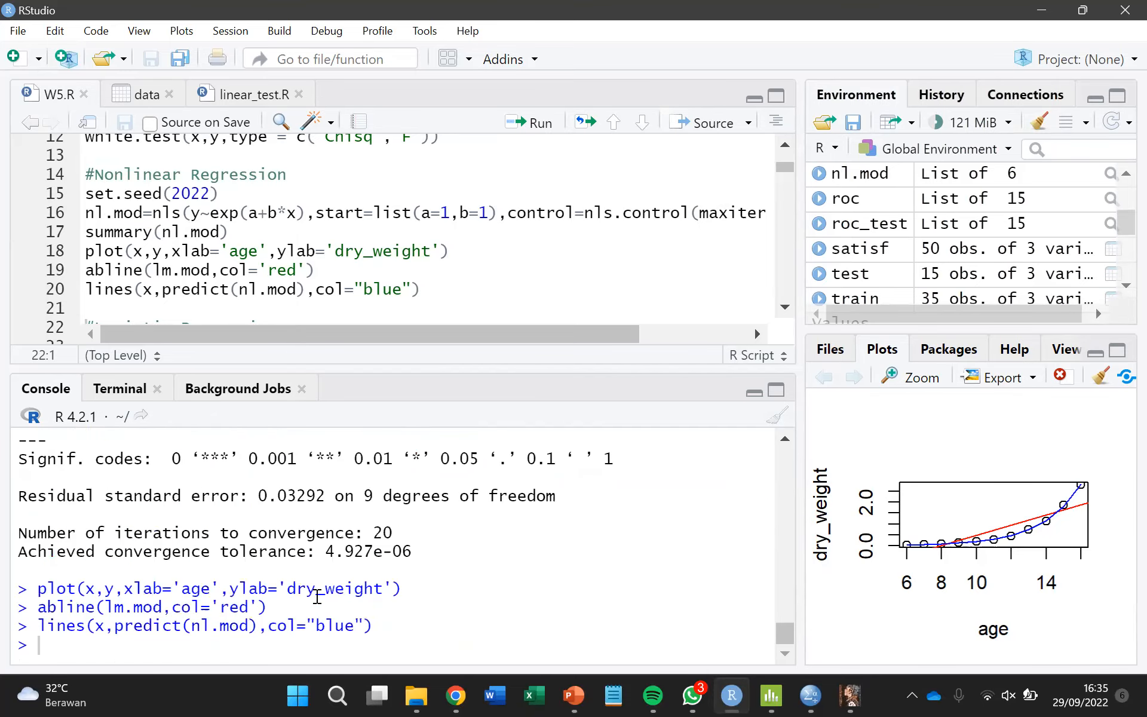
pyautogui.scroll(3, 318, 596)
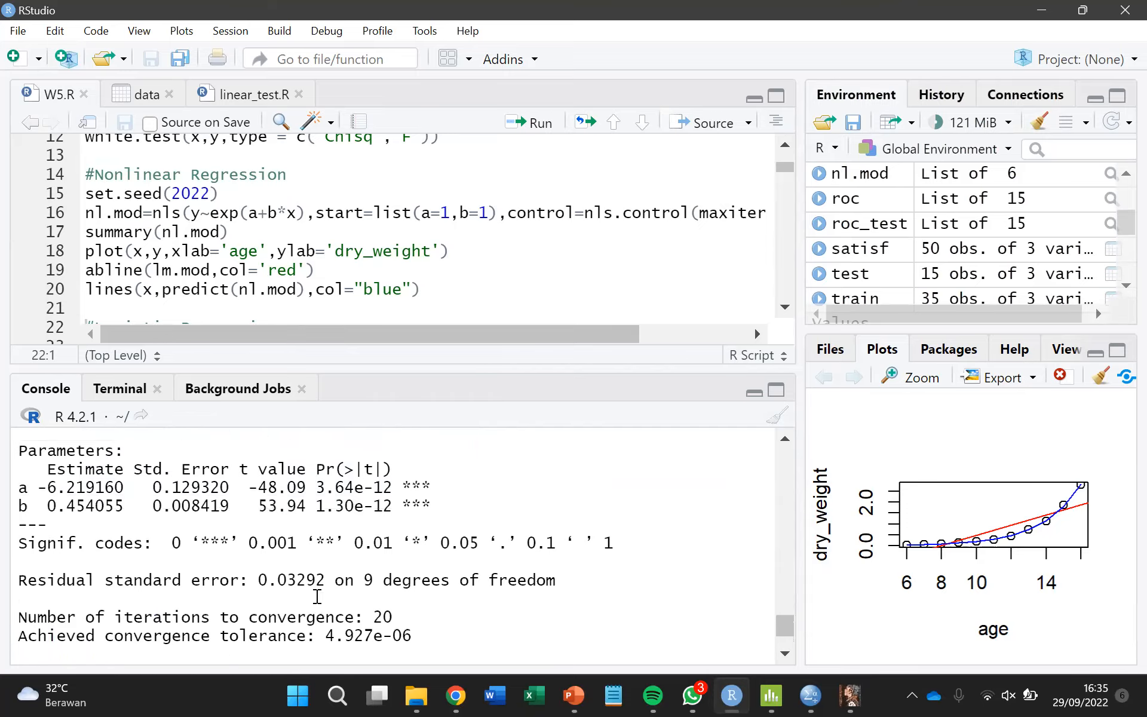
pyautogui.moveTo(258, 596); pyautogui.dragTo(329, 597)
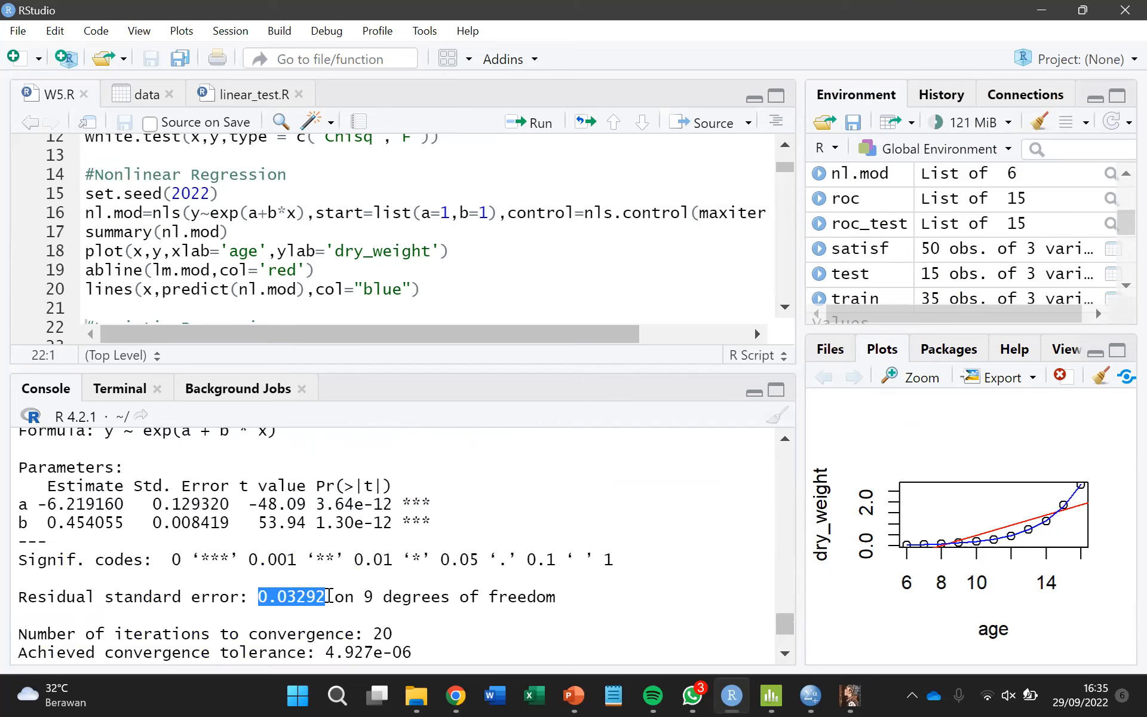
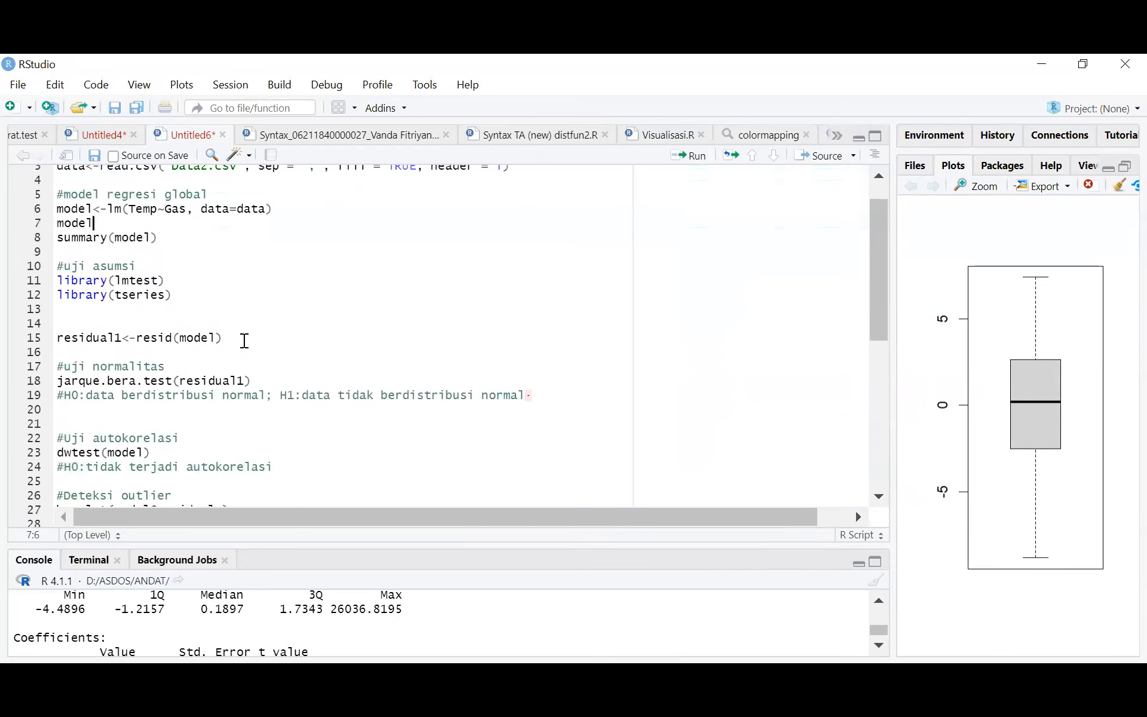
# Enlarge the script area and review the robust regression script, from the assumption tests to the rlm model.
pyautogui.click(118, 210)
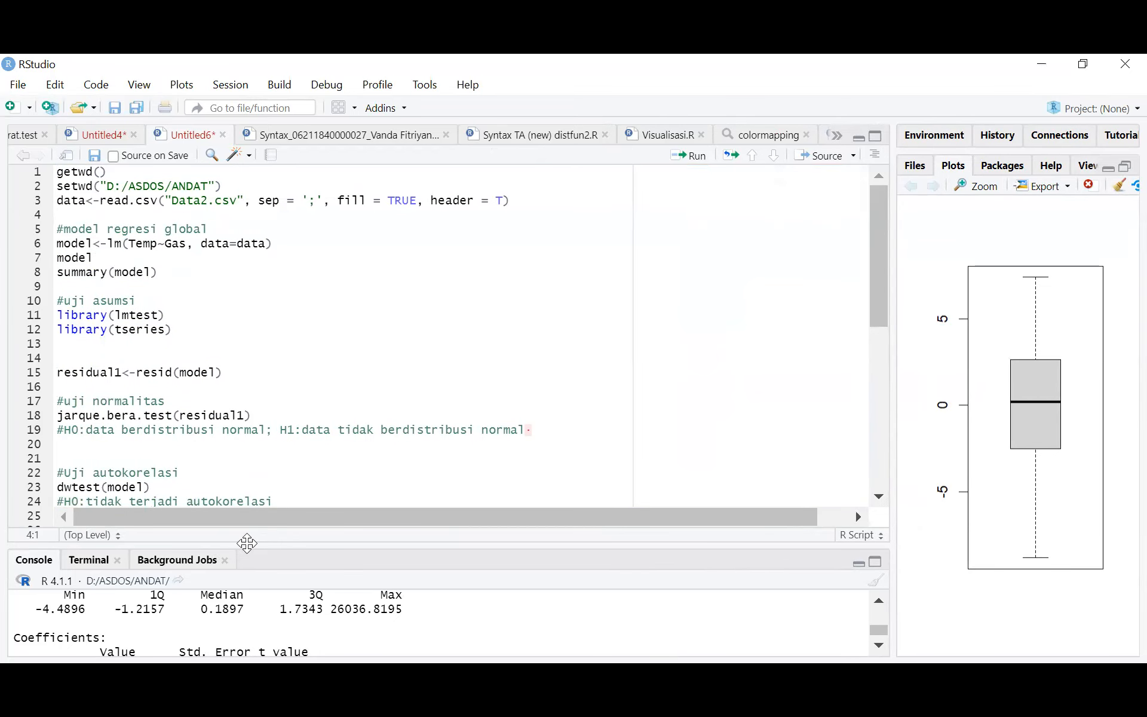
pyautogui.moveTo(249, 544); pyautogui.dragTo(251, 651)
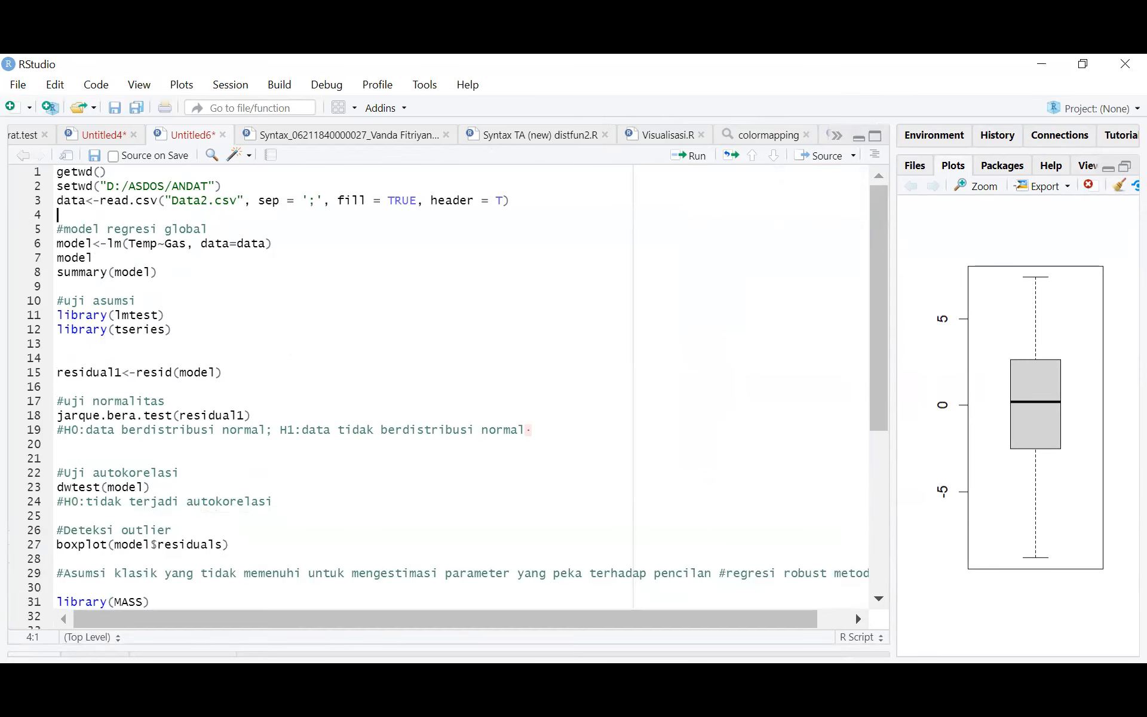
pyautogui.scroll(-7, 294, 460)
pyautogui.scroll(5, 295, 460)
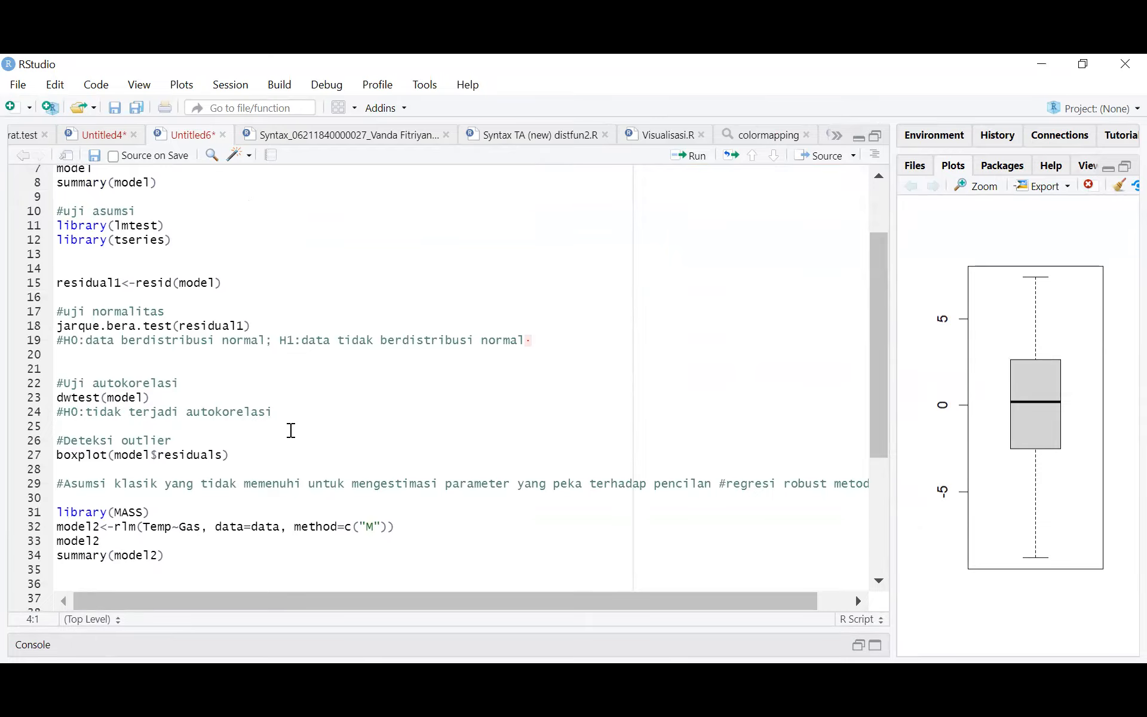
pyautogui.moveTo(287, 412); pyautogui.dragTo(75, 422)
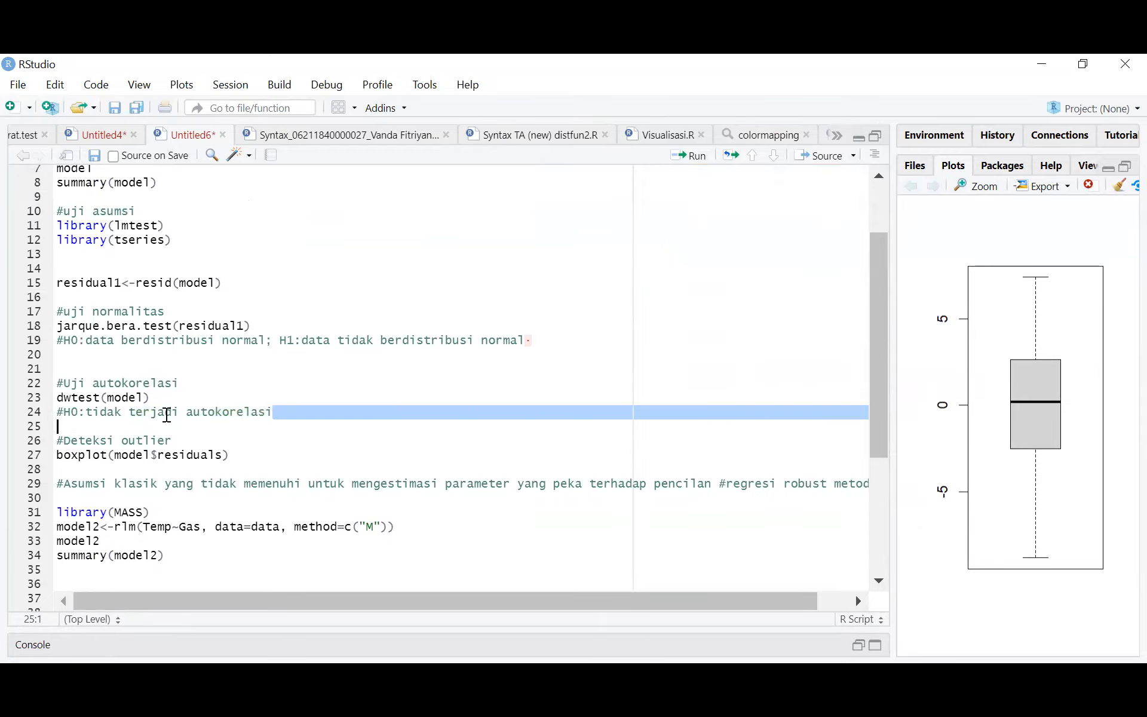
pyautogui.click(172, 414)
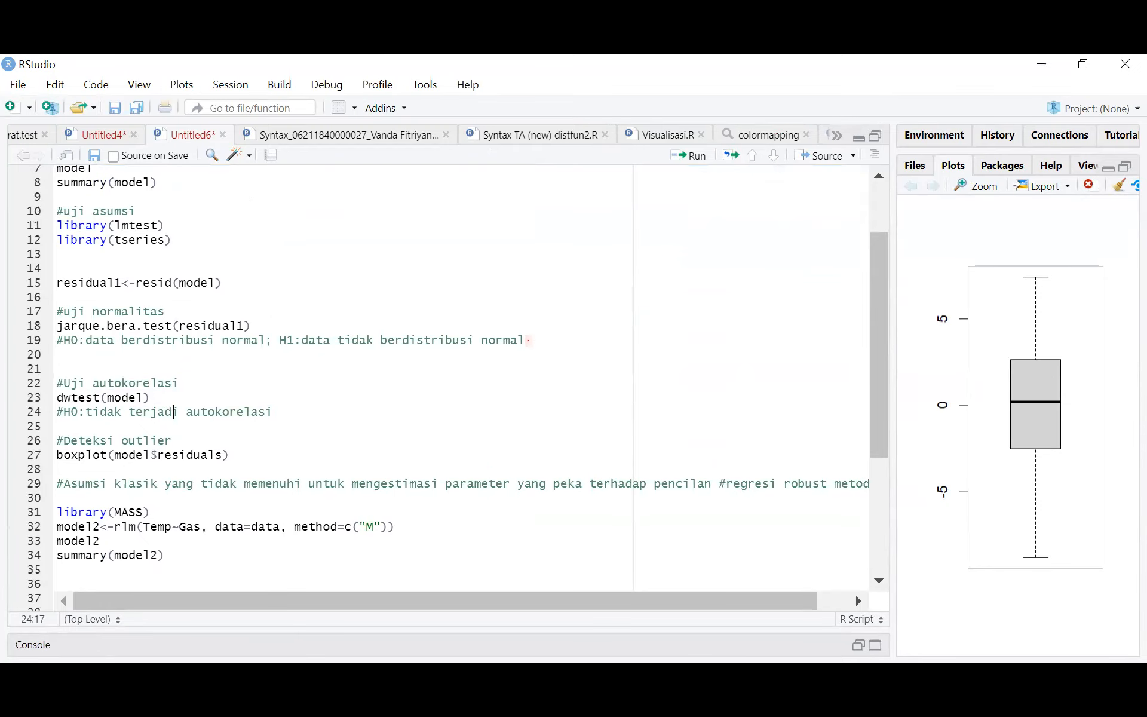
pyautogui.hotkey('alt', 'Tab')
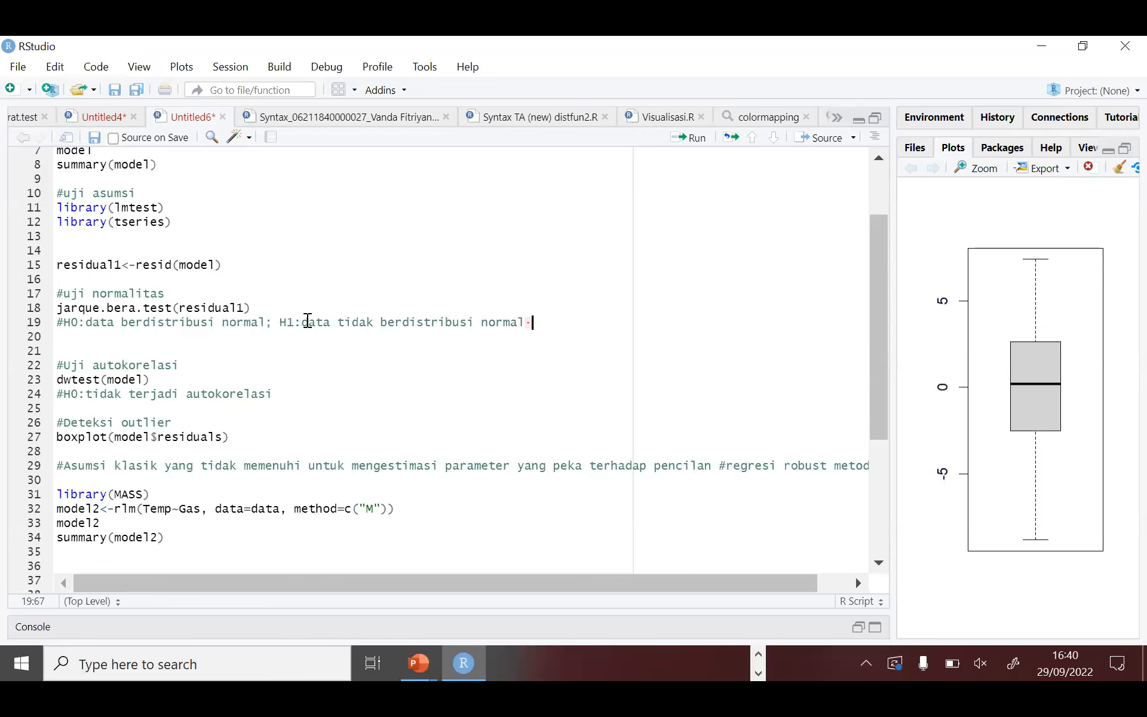
# Go back to the start of the script and highlight the Data2.csv file name in the read.csv call on line 3.
pyautogui.scroll(2, 308, 321)
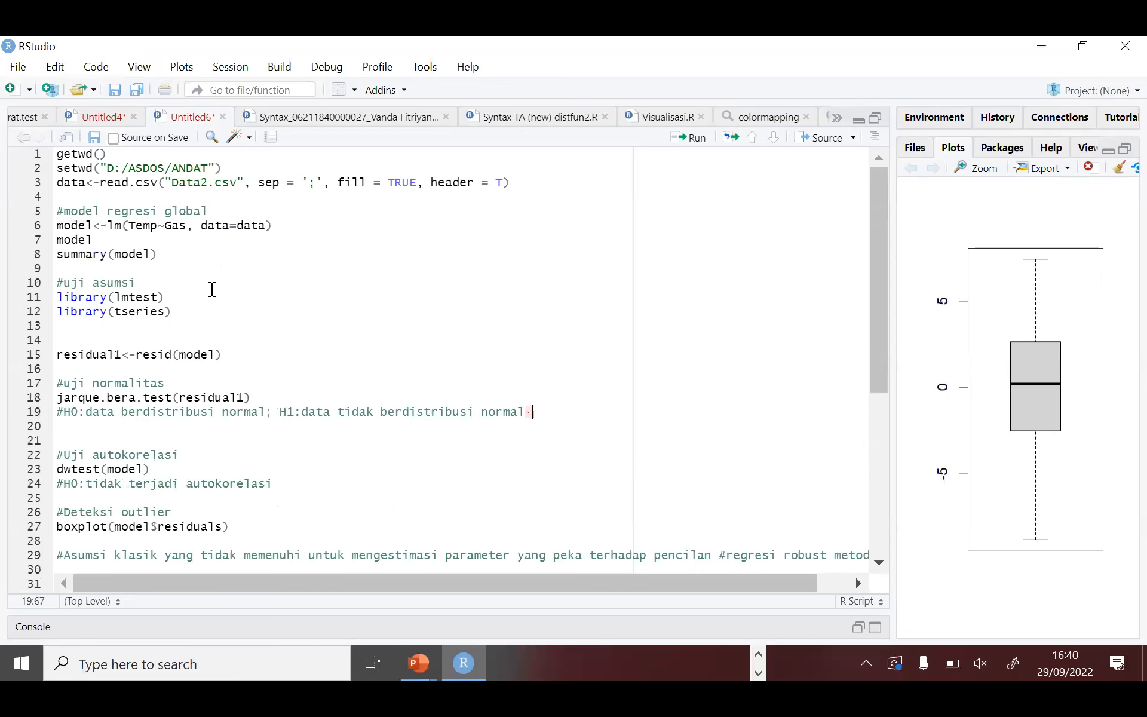
pyautogui.click(184, 285)
pyautogui.click(153, 244)
pyautogui.click(230, 214)
pyautogui.moveTo(242, 184)
pyautogui.mouseDown()
pyautogui.moveTo(167, 184)
pyautogui.moveTo(243, 179)
pyautogui.mouseUp()
pyautogui.click(229, 182)
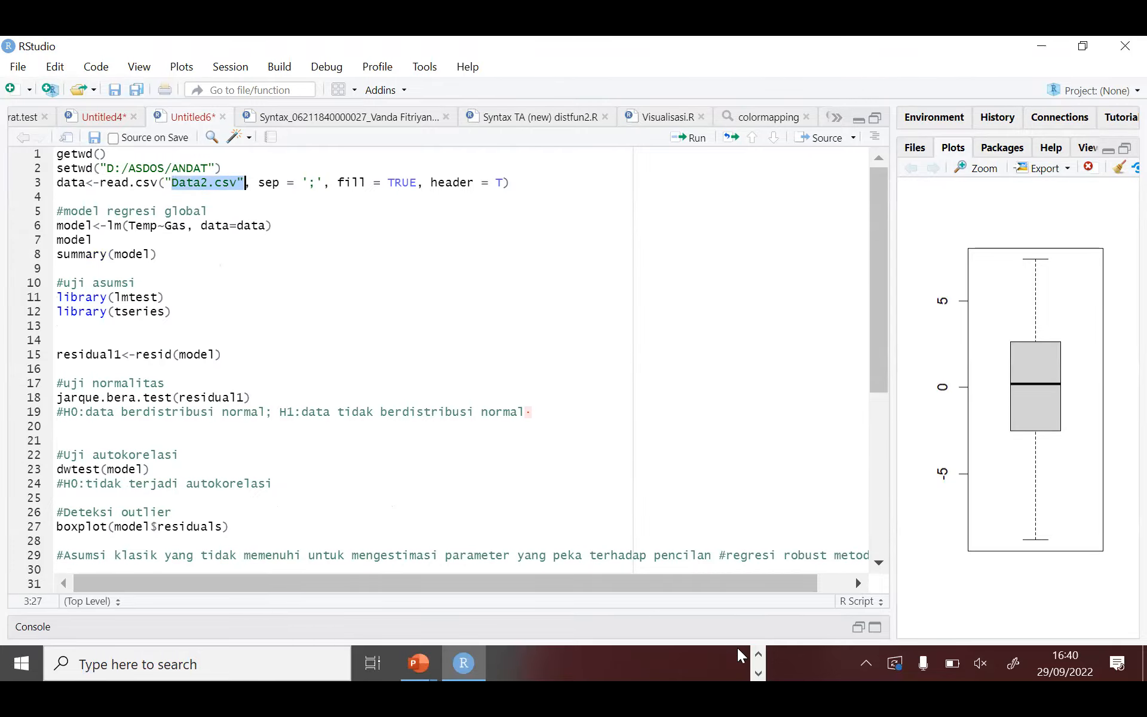
# Switch to Chrome and show the Week 5 Google Drive folder that contains Data2.csv.
pyautogui.click(758, 656)
pyautogui.click(696, 663)
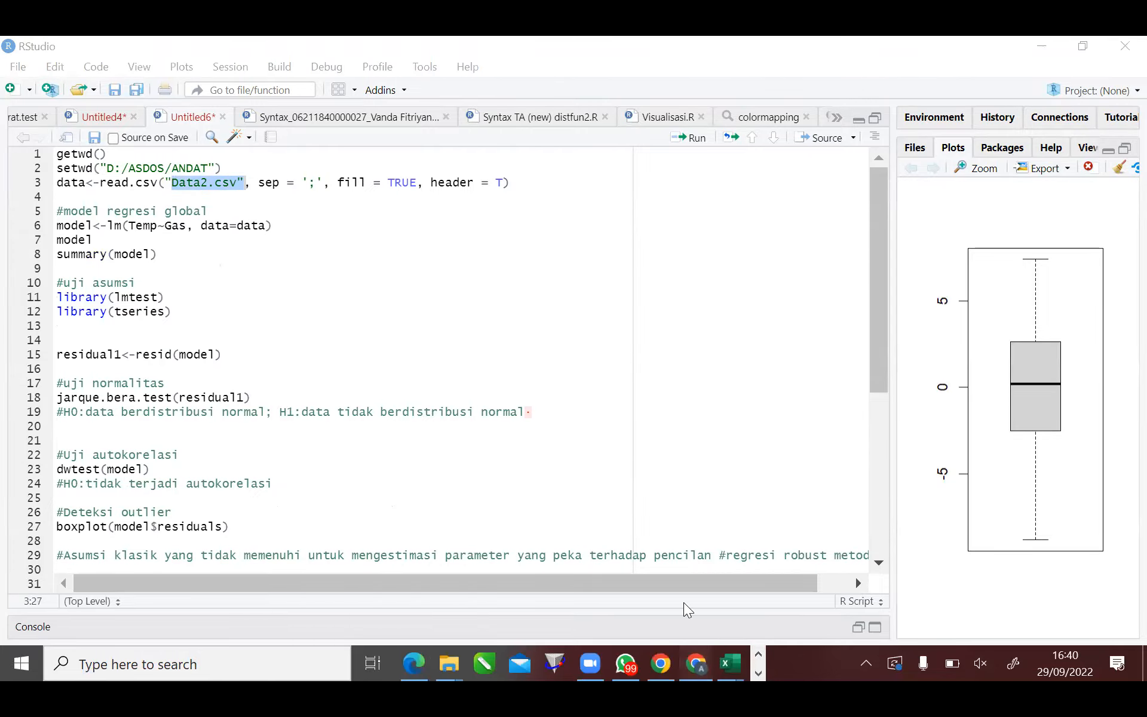
pyautogui.scroll(2, 620, 464)
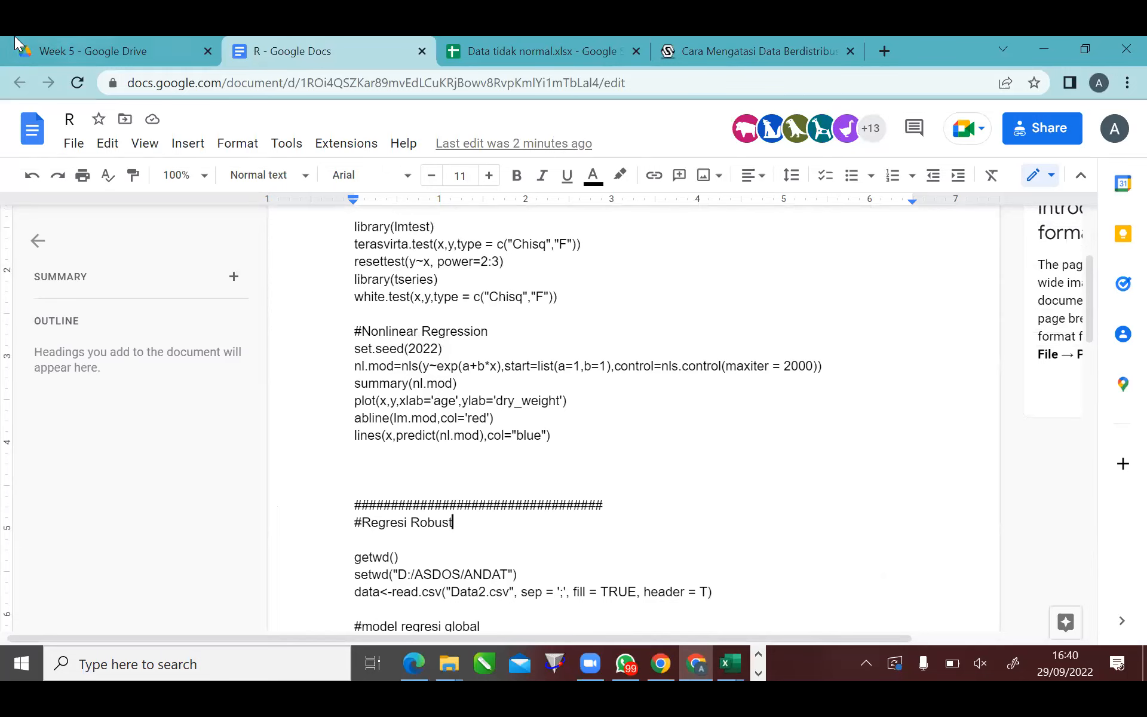
pyautogui.hotkey('ctrl', 'shift', 'Tab')
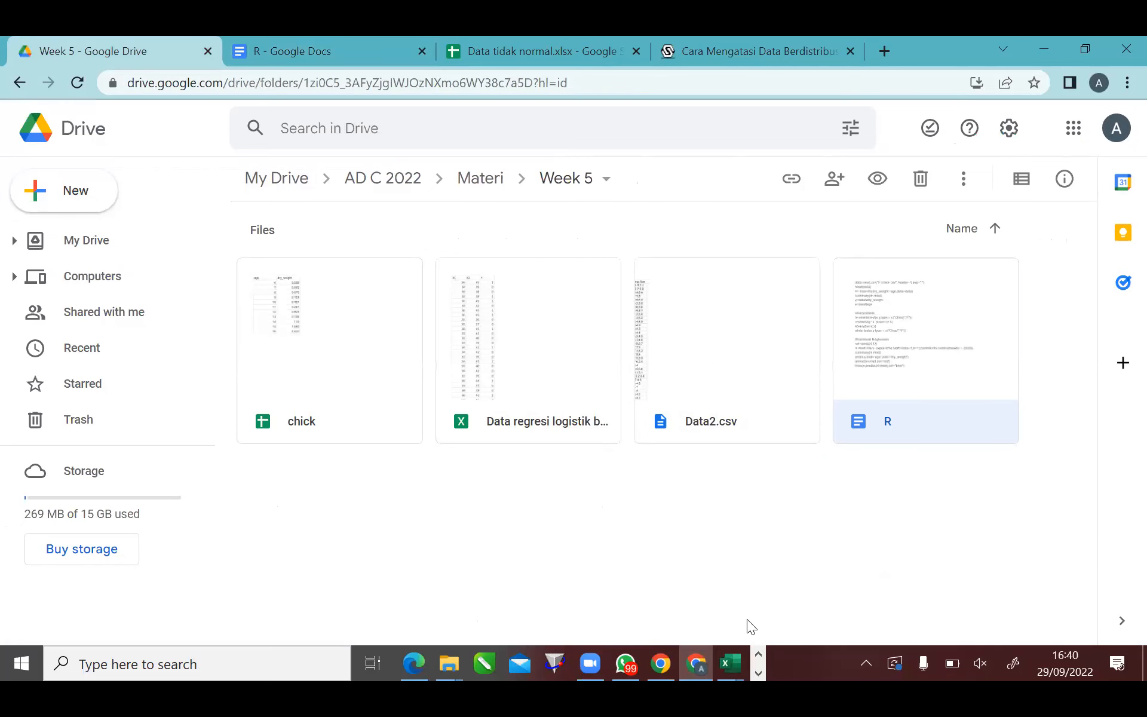
pyautogui.click(757, 674)
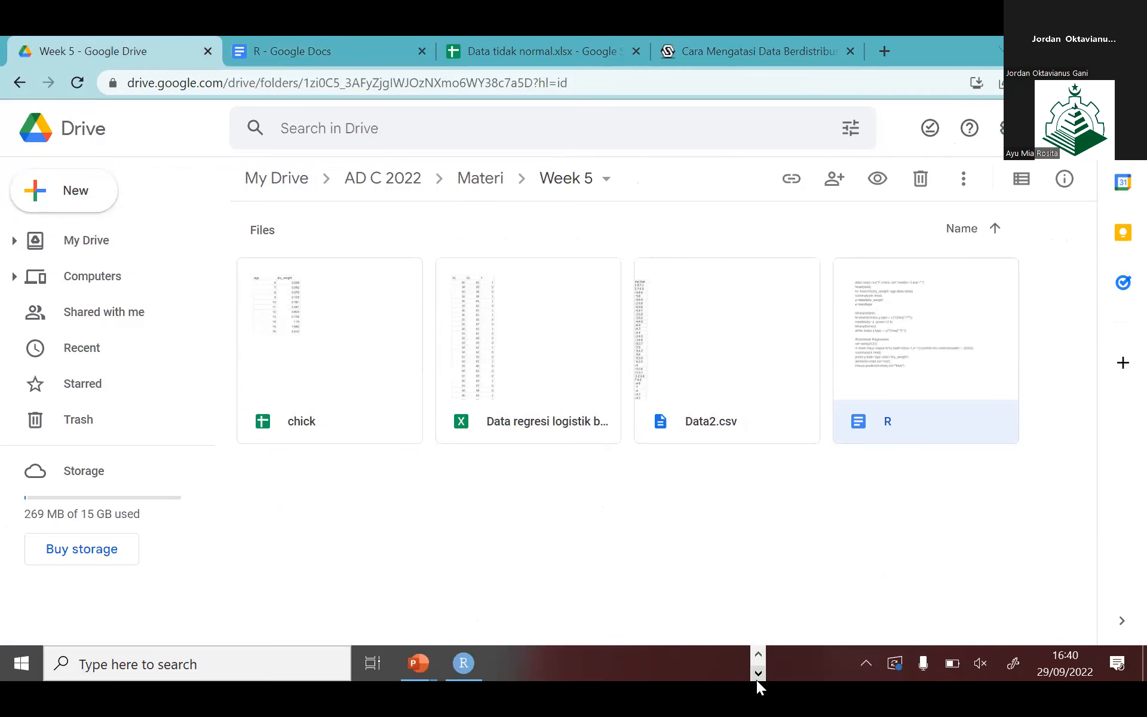
# Return to RStudio, add head(data) on line 5 below the read.csv call, run it, and enlarge the console to show the output.
pyautogui.click(464, 663)
pyautogui.click(396, 315)
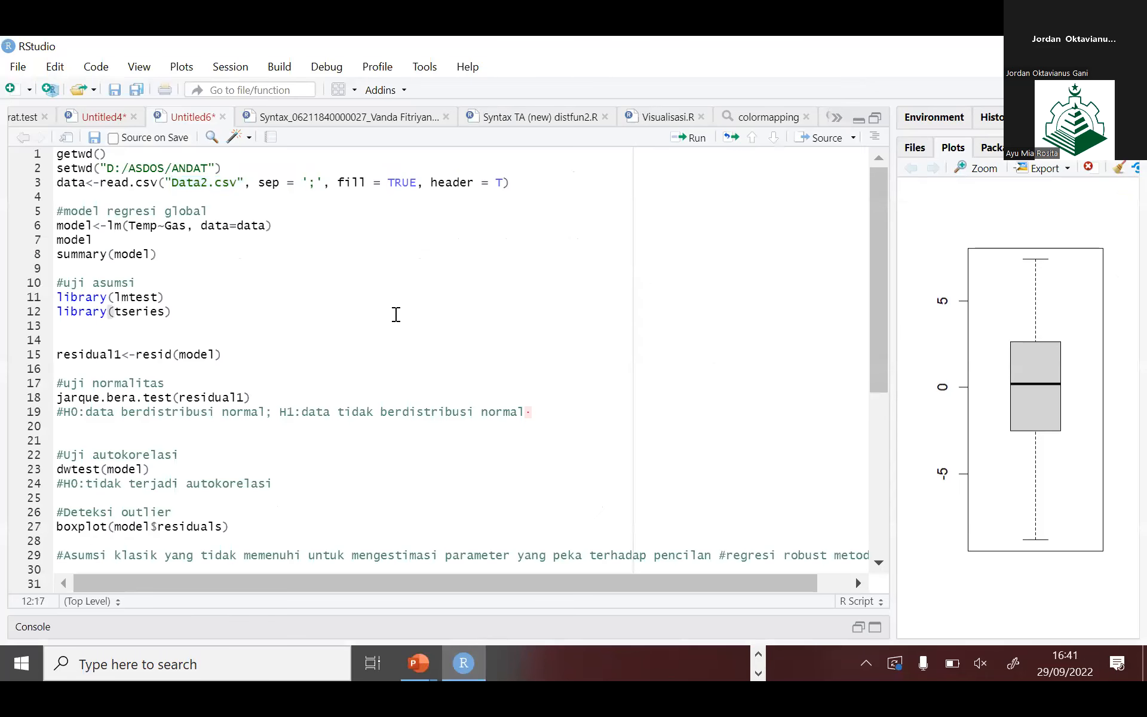
pyautogui.click(274, 198)
pyautogui.press('Return')
pyautogui.press('Return')
pyautogui.press('Up')
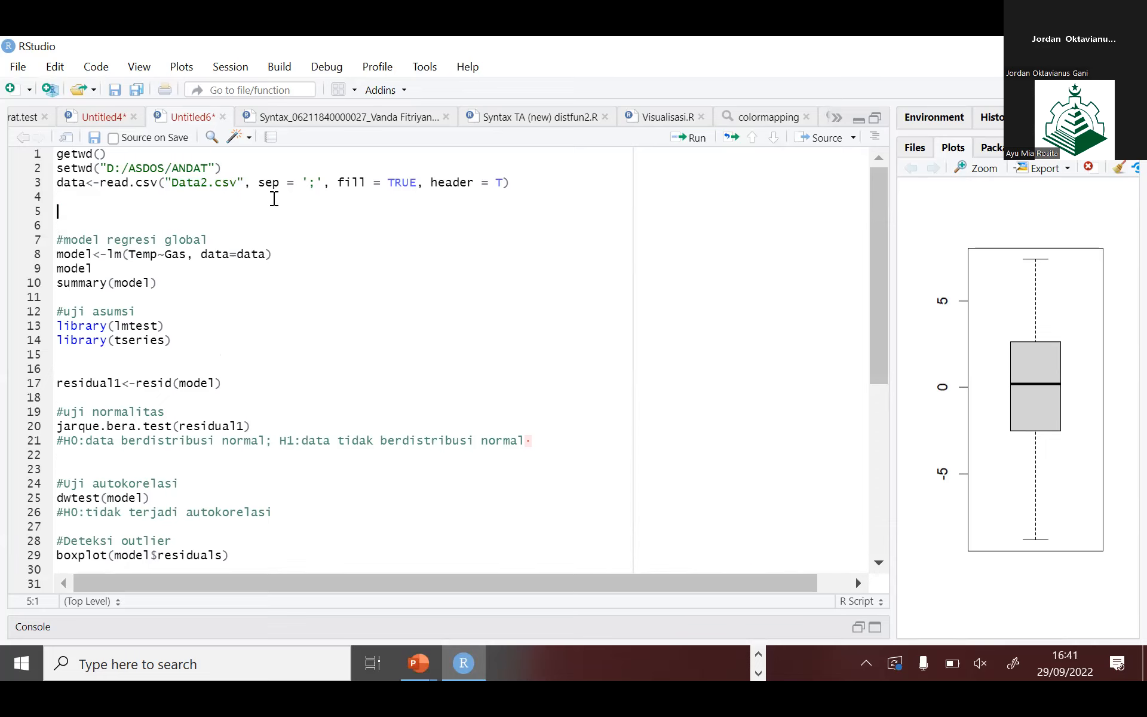
pyautogui.write('head')
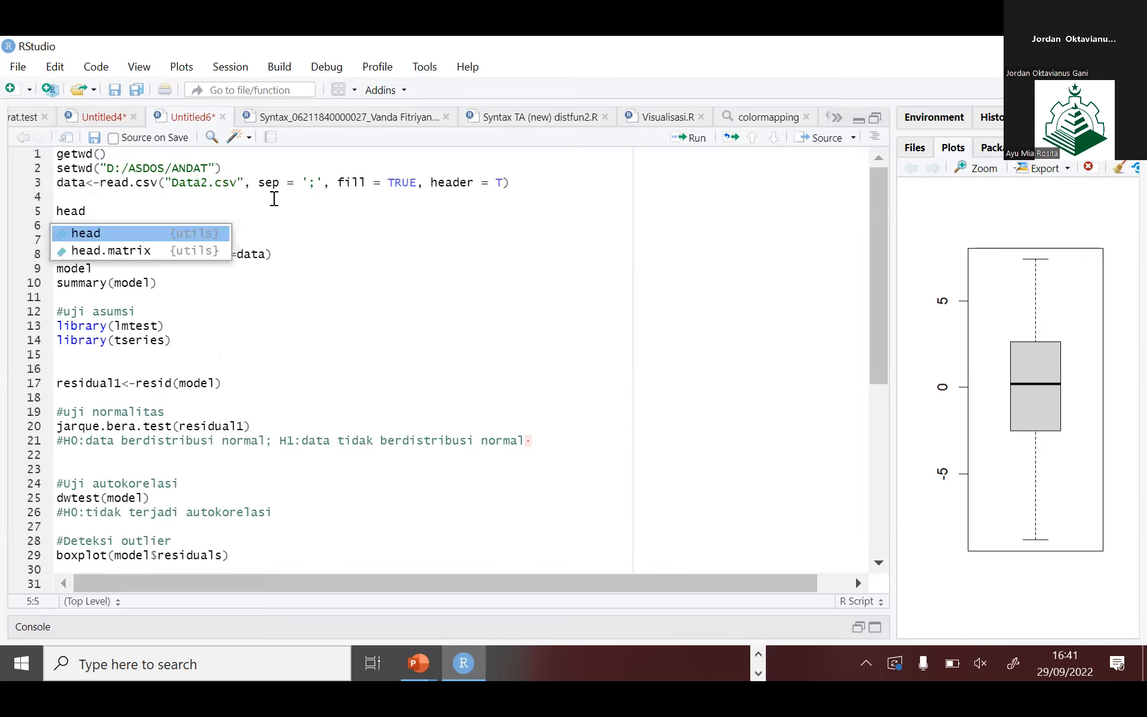
pyautogui.write('(data')
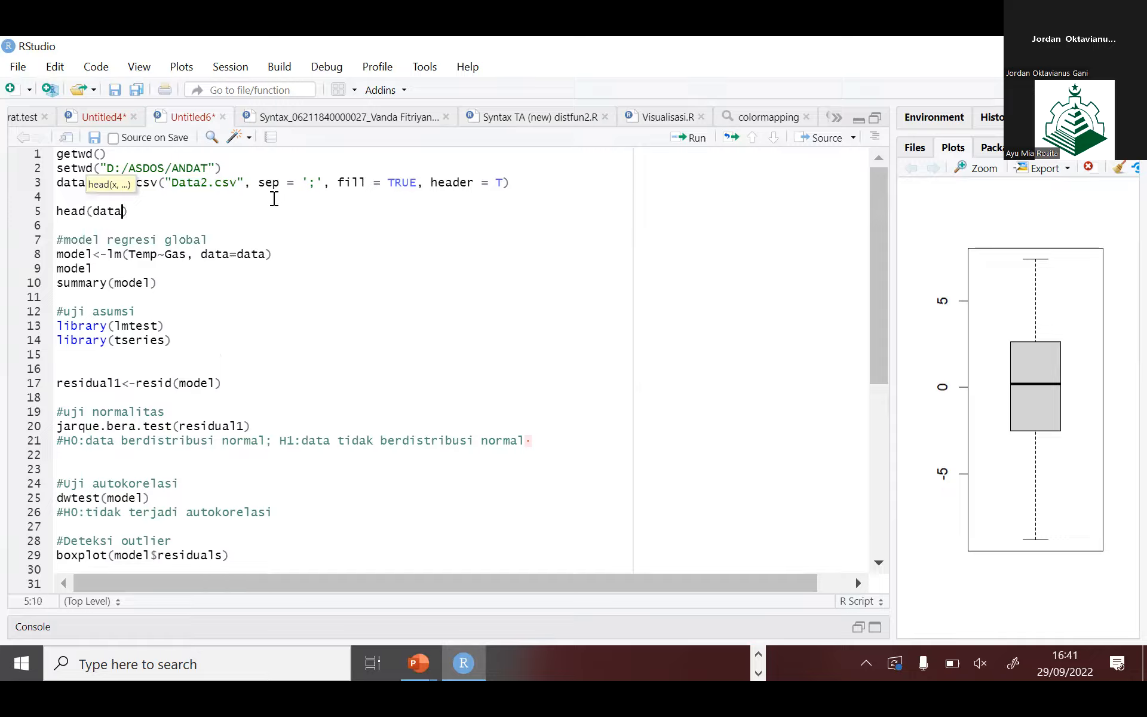
pyautogui.hotkey('ctrl', 'Return')
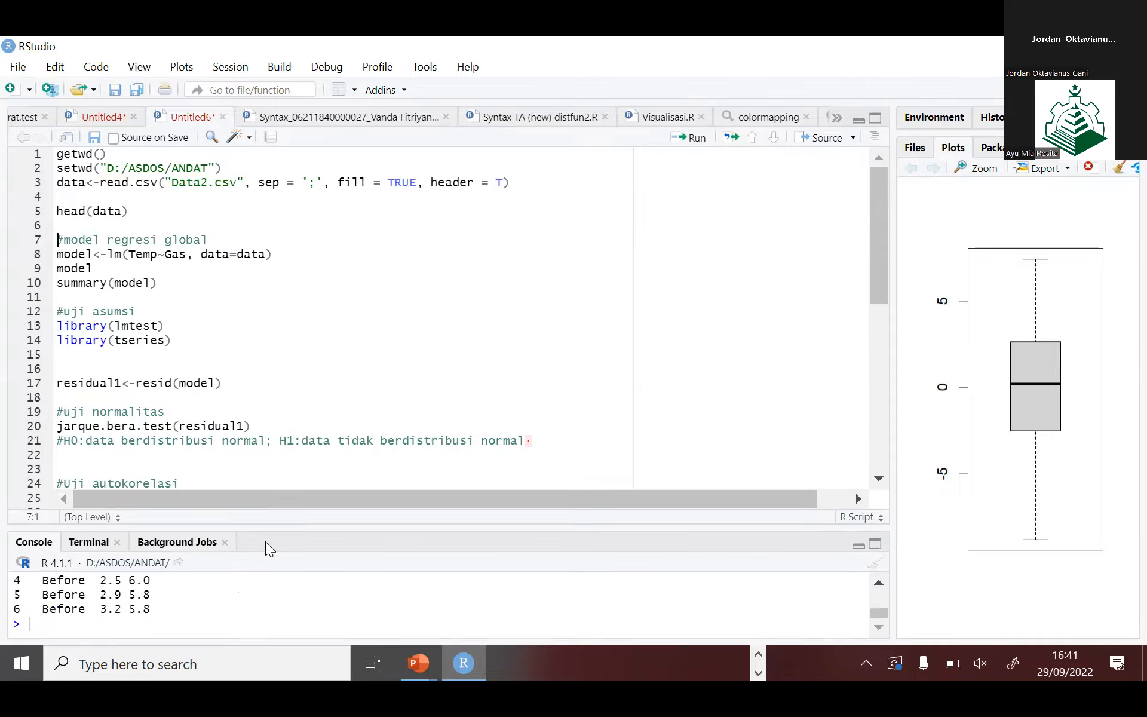
pyautogui.moveTo(283, 526); pyautogui.dragTo(301, 458)
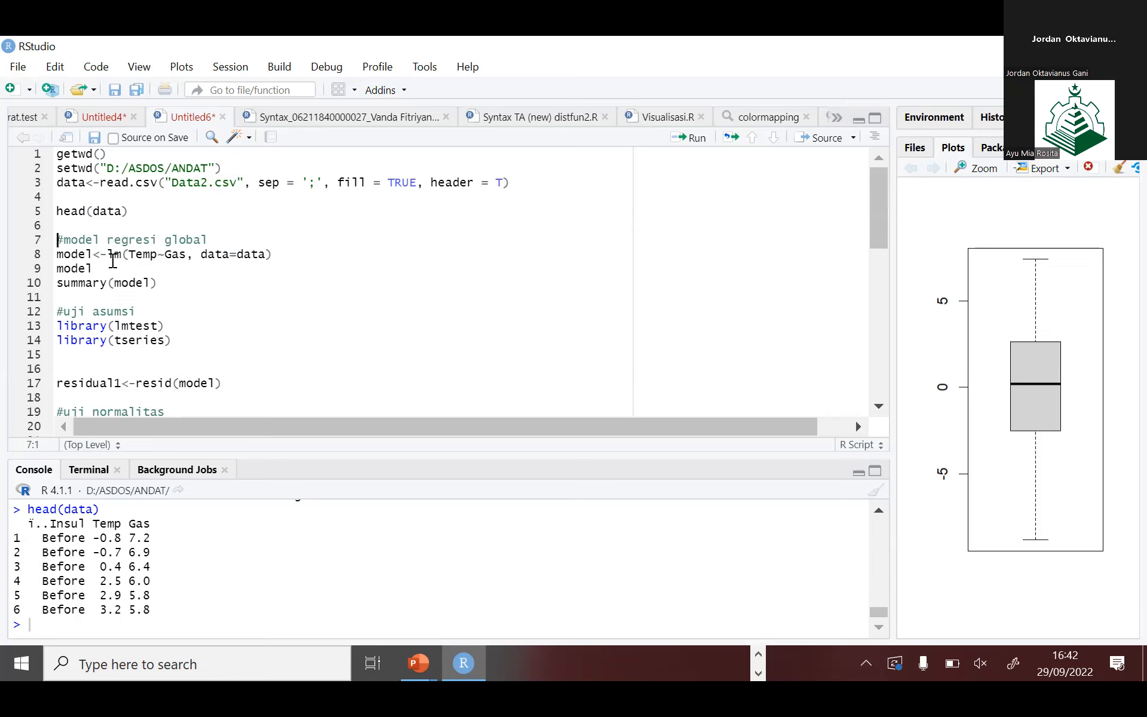
# Run lines 8 to 10 to fit the global linear model of Temp on Gas and output its summary.
pyautogui.moveTo(107, 254); pyautogui.dragTo(126, 254)
pyautogui.click(194, 256)
pyautogui.click(295, 259)
pyautogui.moveTo(159, 282); pyautogui.dragTo(26, 257)
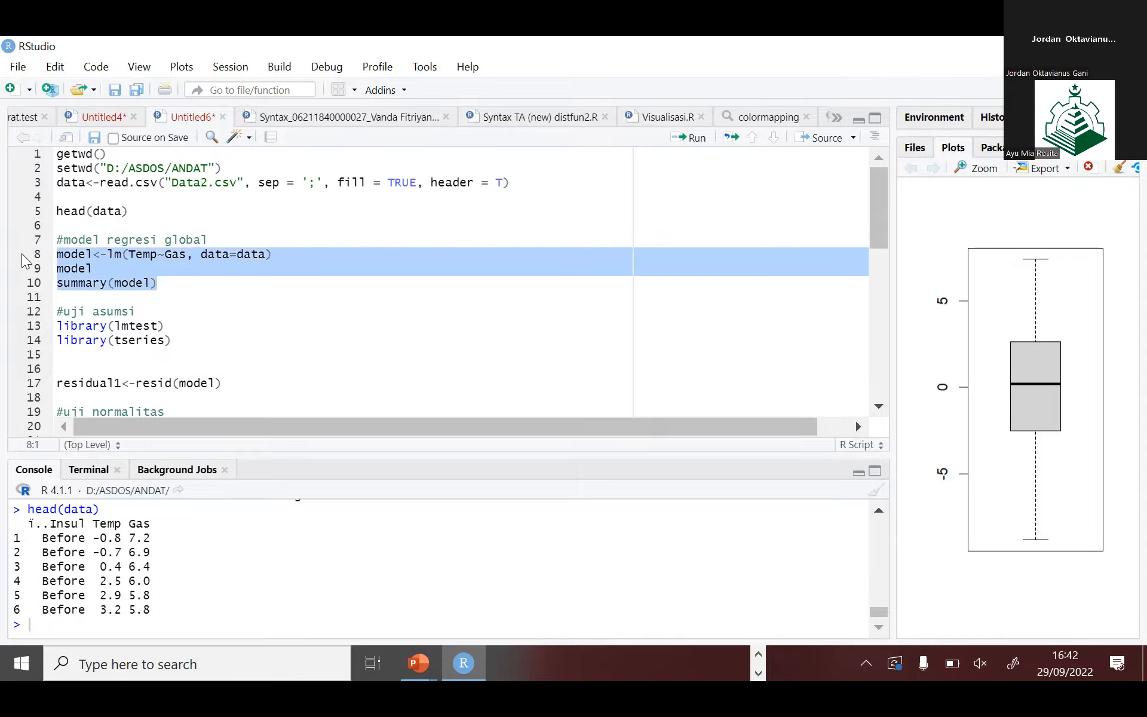
pyautogui.hotkey('ctrl', 'Return')
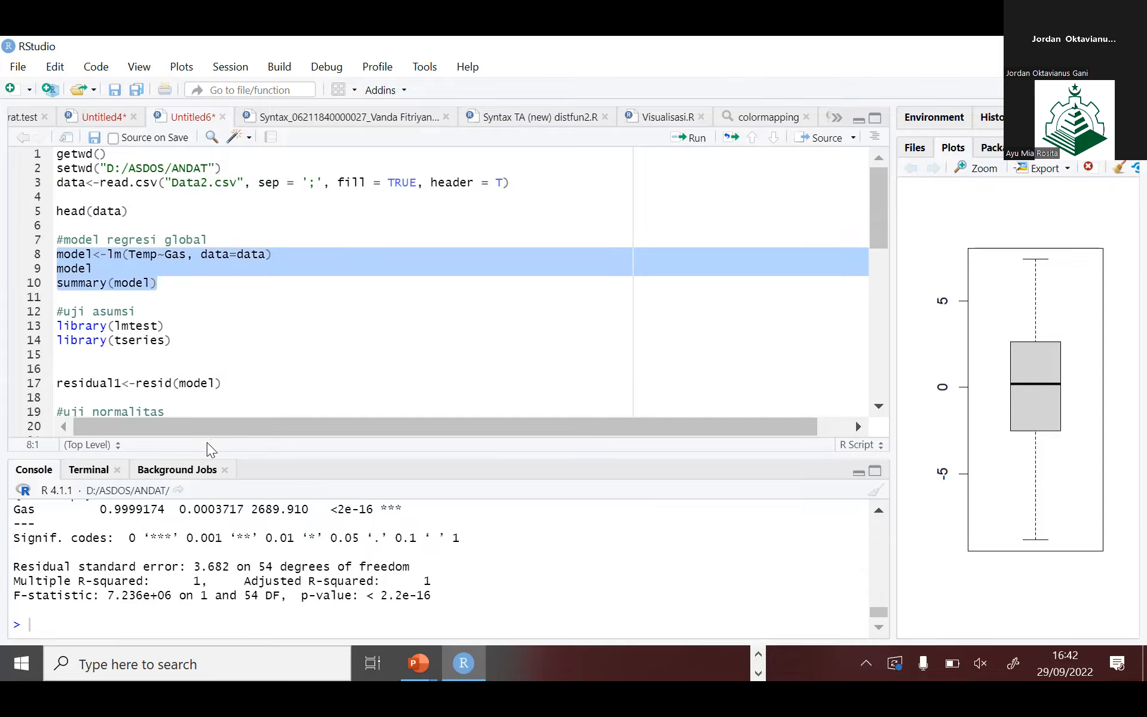
# Resize the console so the summary's coefficient table can be read beside the model code.
pyautogui.moveTo(206, 449); pyautogui.dragTo(177, 496)
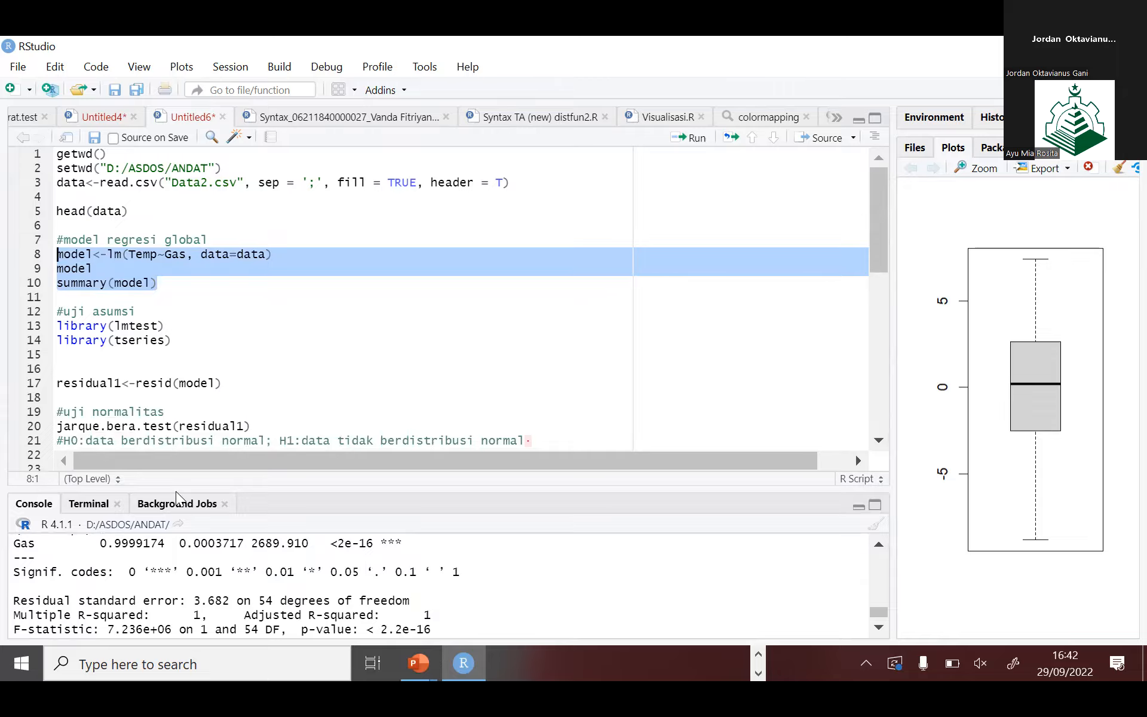
pyautogui.scroll(-1, 219, 336)
pyautogui.scroll(-3, 219, 336)
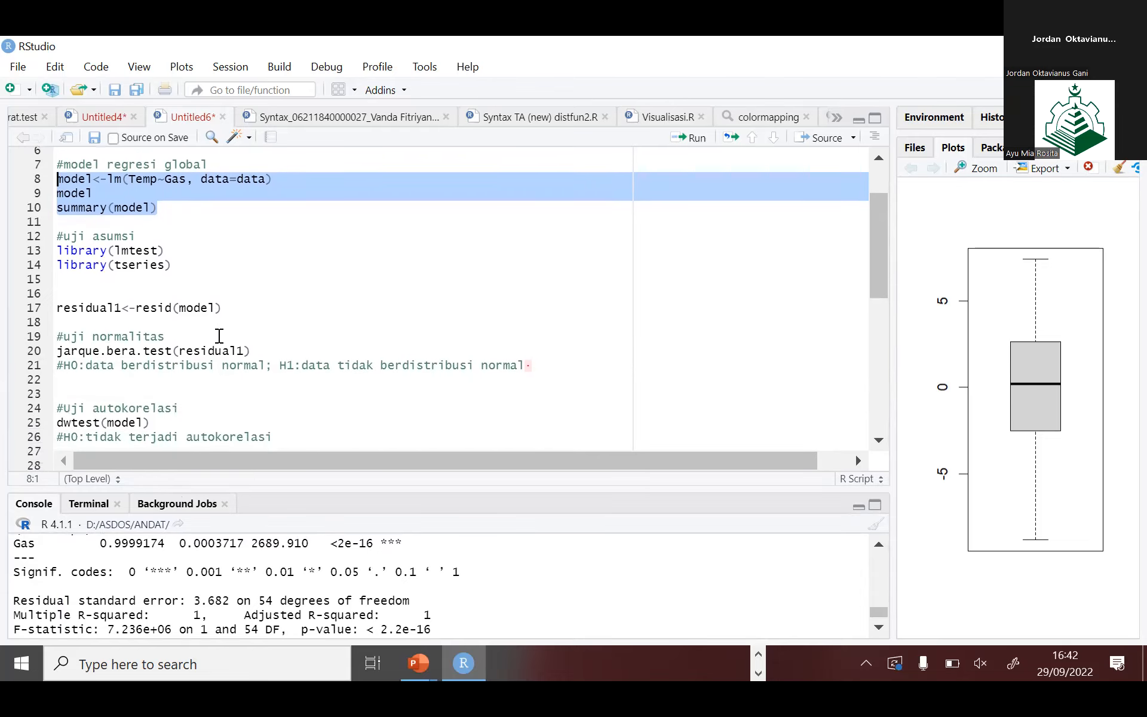
pyautogui.moveTo(304, 489); pyautogui.dragTo(309, 435)
pyautogui.click(261, 249)
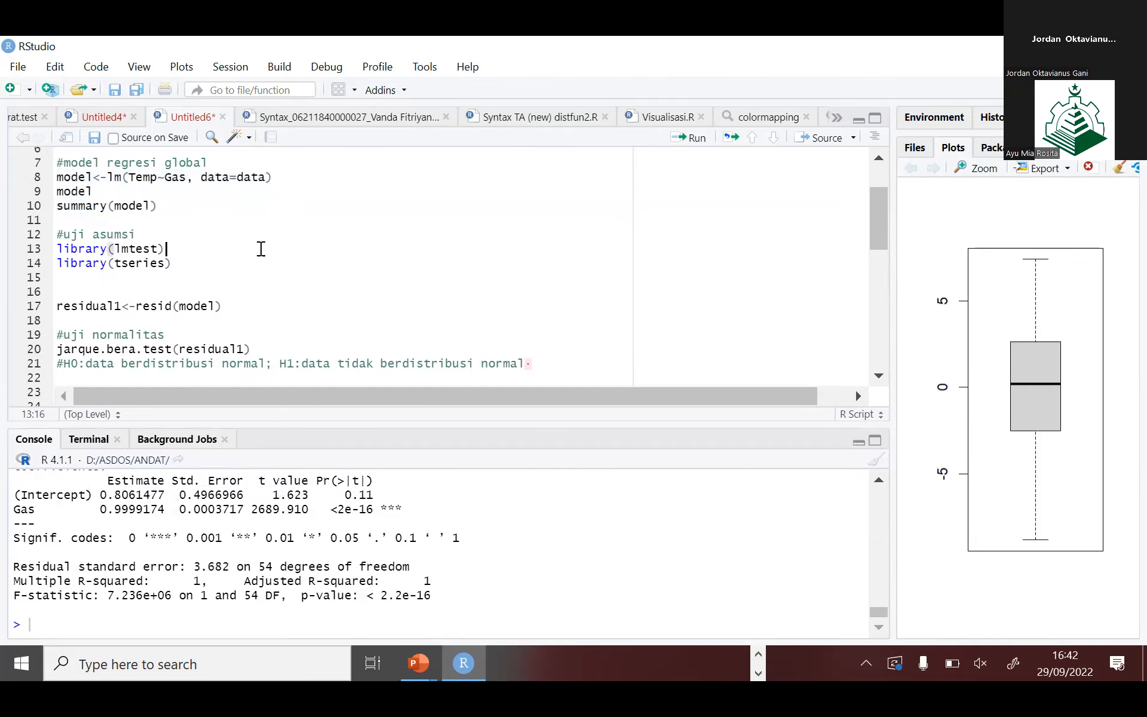
pyautogui.scroll(3, 261, 250)
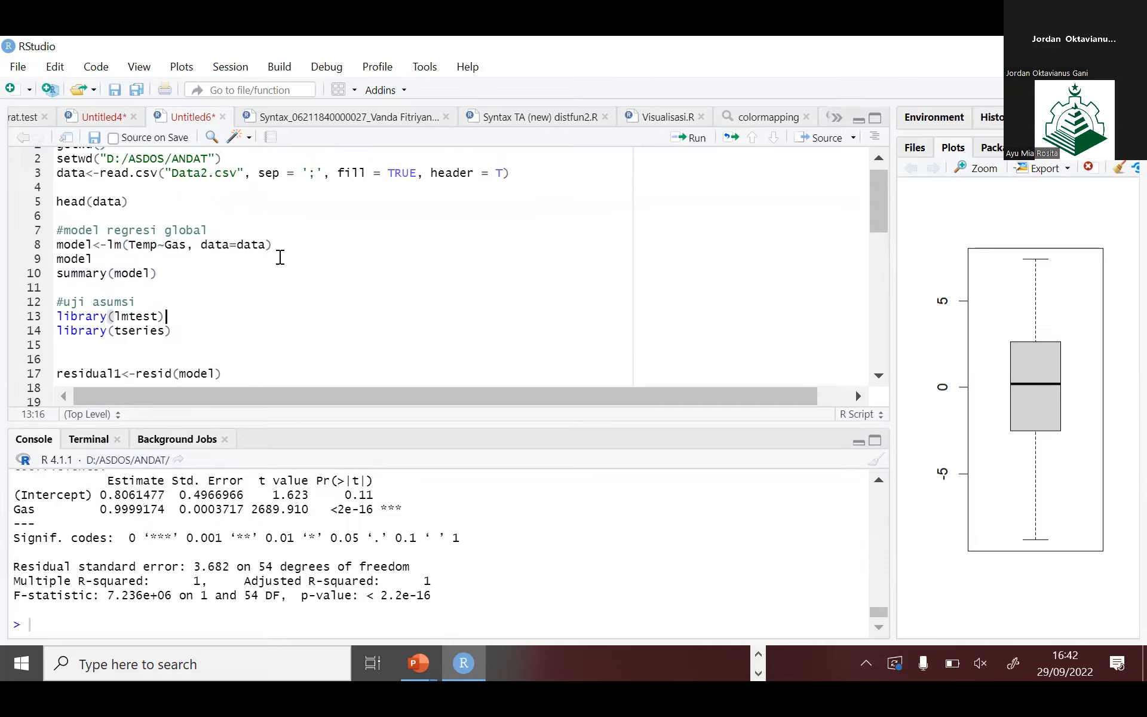
# Load the lmtest and tseries libraries by running lines 13 and 14 of the script.
pyautogui.scroll(-2, 298, 333)
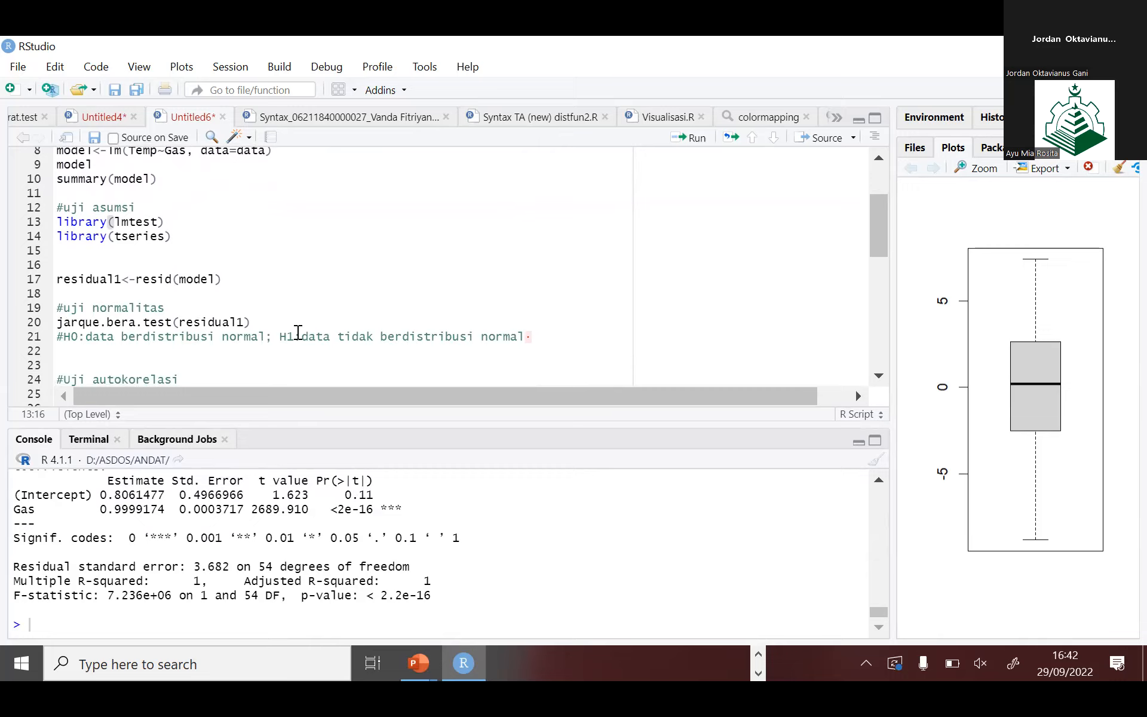
pyautogui.moveTo(57, 251); pyautogui.dragTo(48, 221)
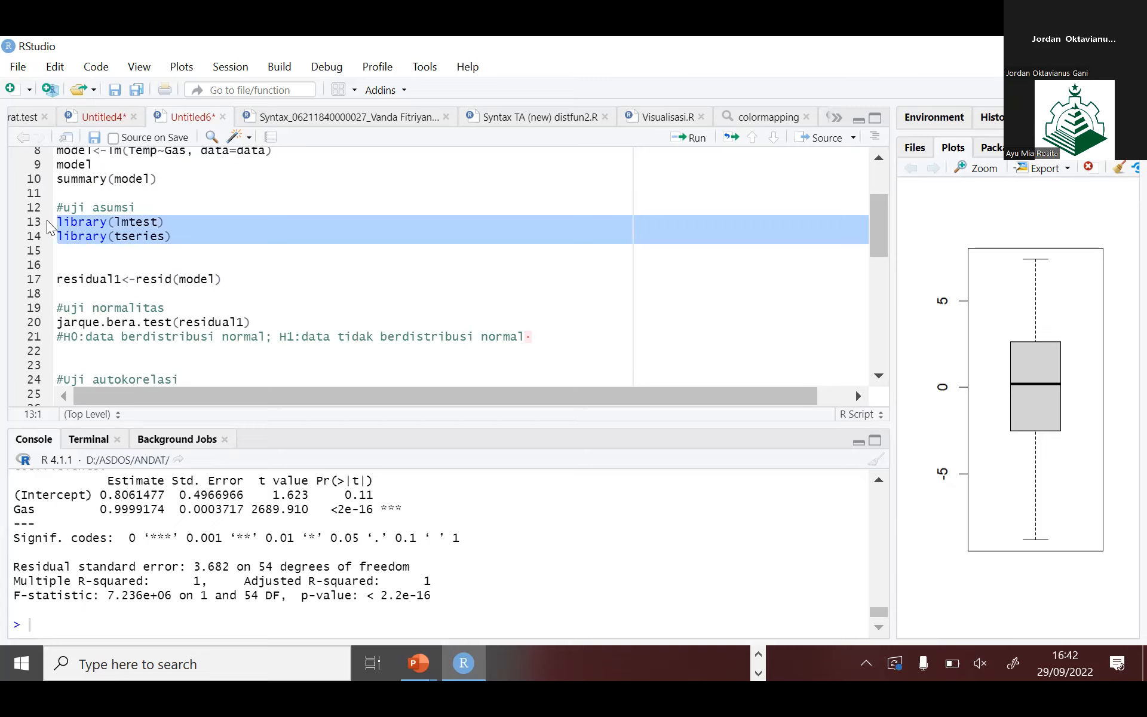
pyautogui.hotkey('ctrl', 'Return')
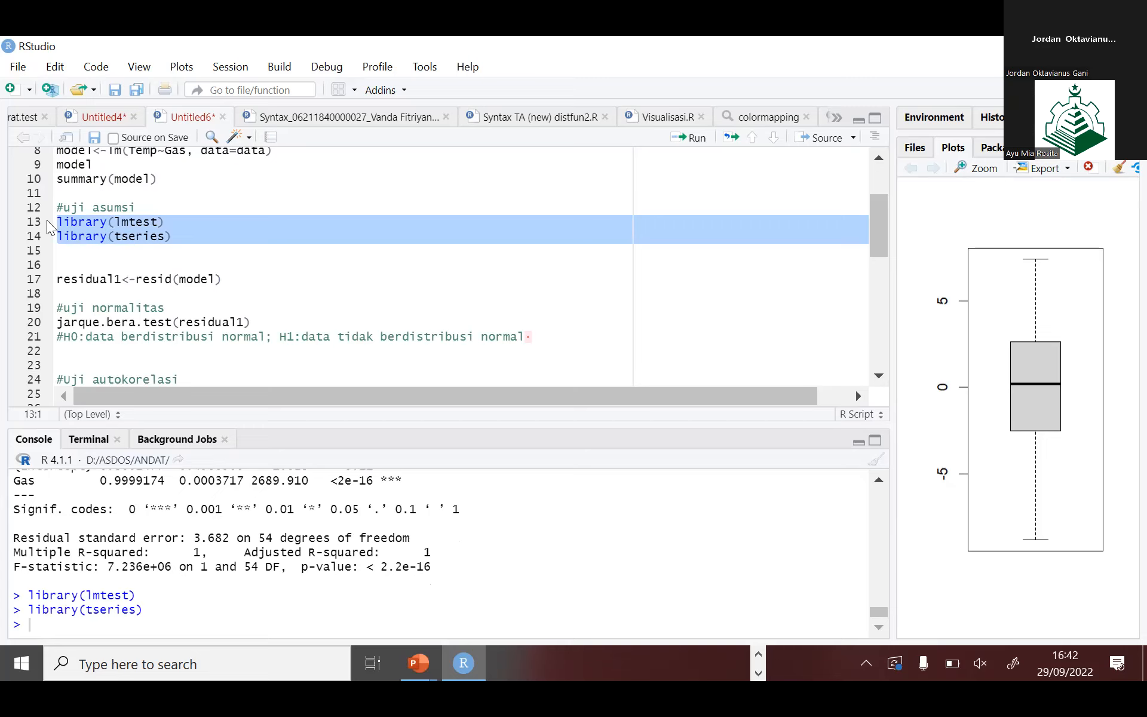
# Run line 17 to store the global model's residuals in residual1.
pyautogui.click(167, 309)
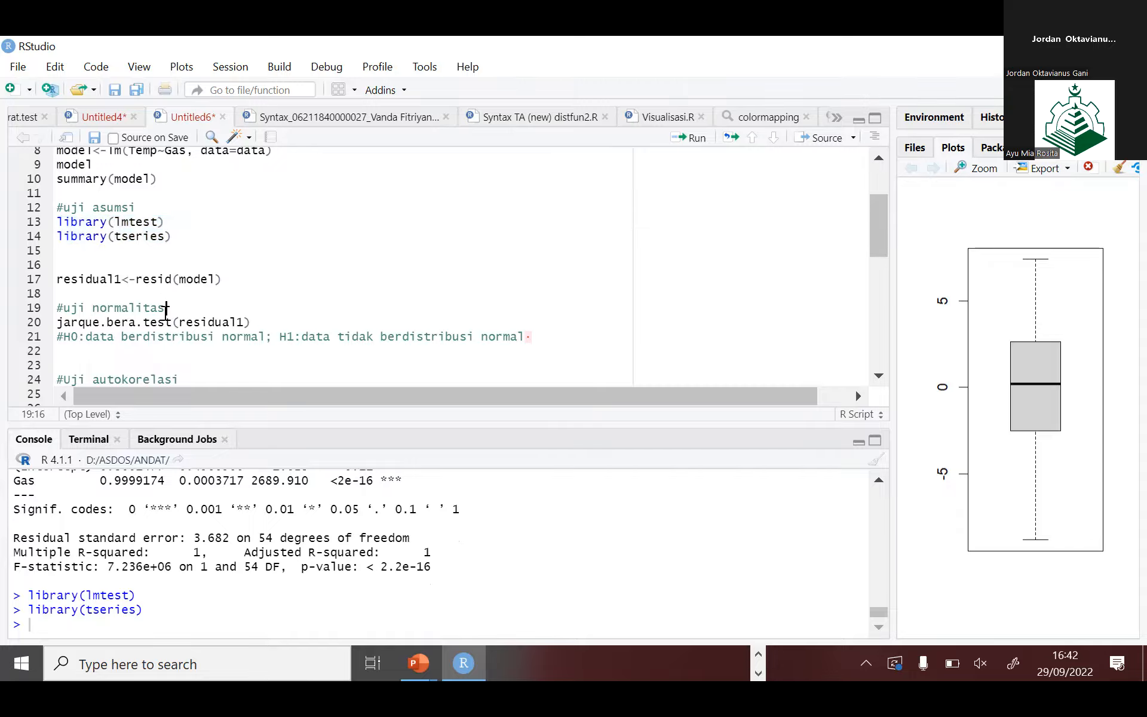
pyautogui.moveTo(225, 279); pyautogui.dragTo(39, 281)
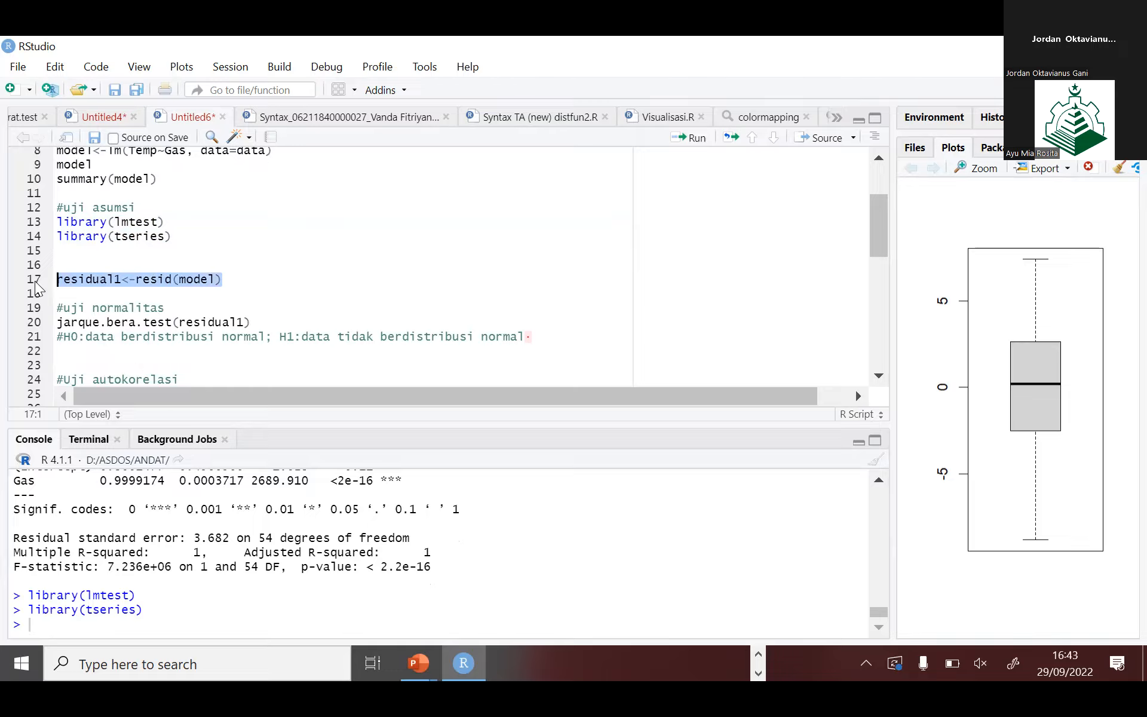
pyautogui.hotkey('ctrl', 'Return')
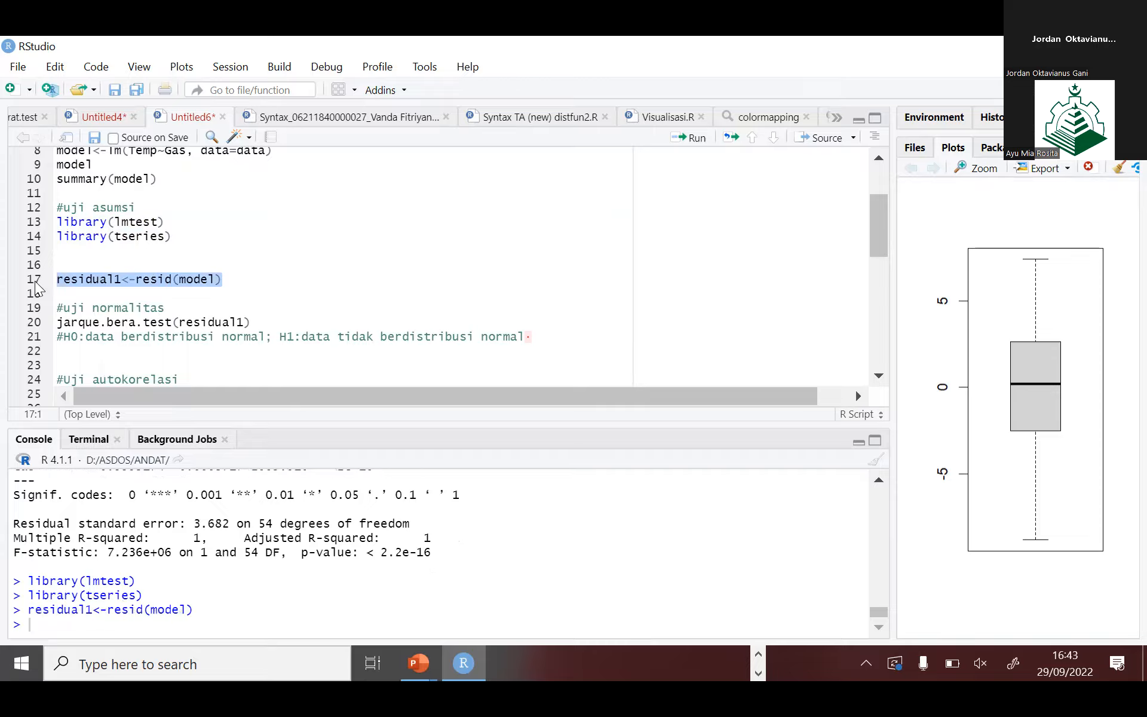
# Print residual1 from line 17 and look through the listed residual values in the console.
pyautogui.click(134, 280)
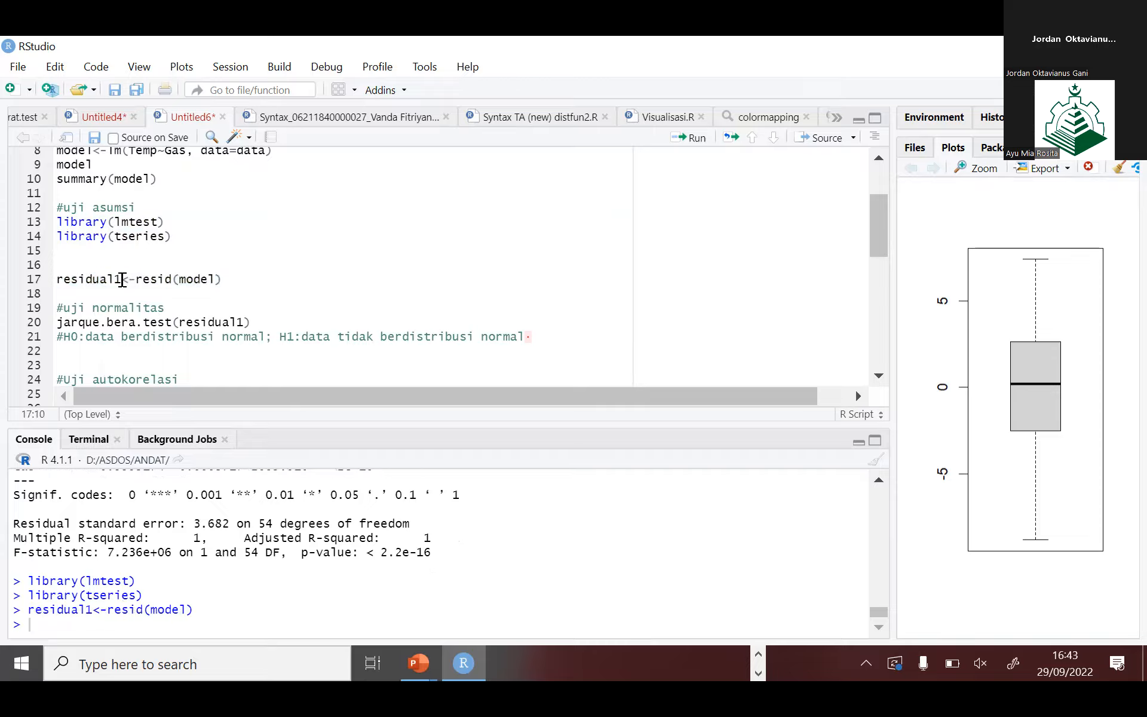
pyautogui.moveTo(126, 280); pyautogui.dragTo(27, 288)
pyautogui.hotkey('ctrl', 'Return')
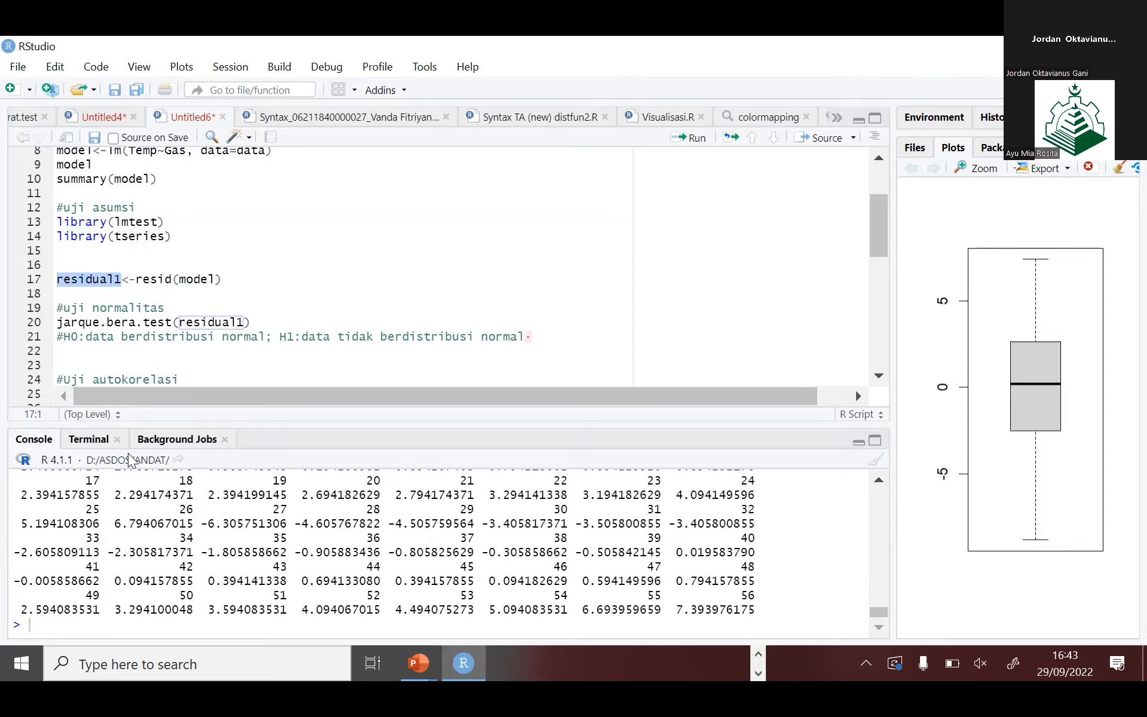
pyautogui.scroll(3, 215, 508)
pyautogui.scroll(2, 216, 506)
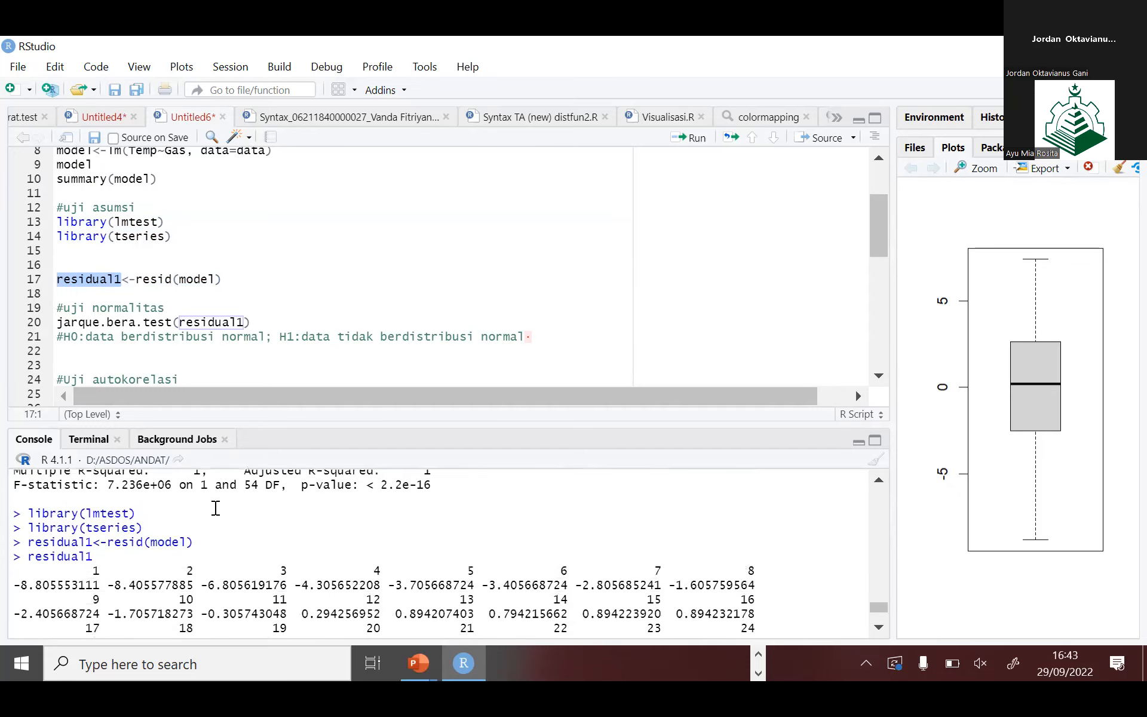
pyautogui.scroll(-3, 216, 507)
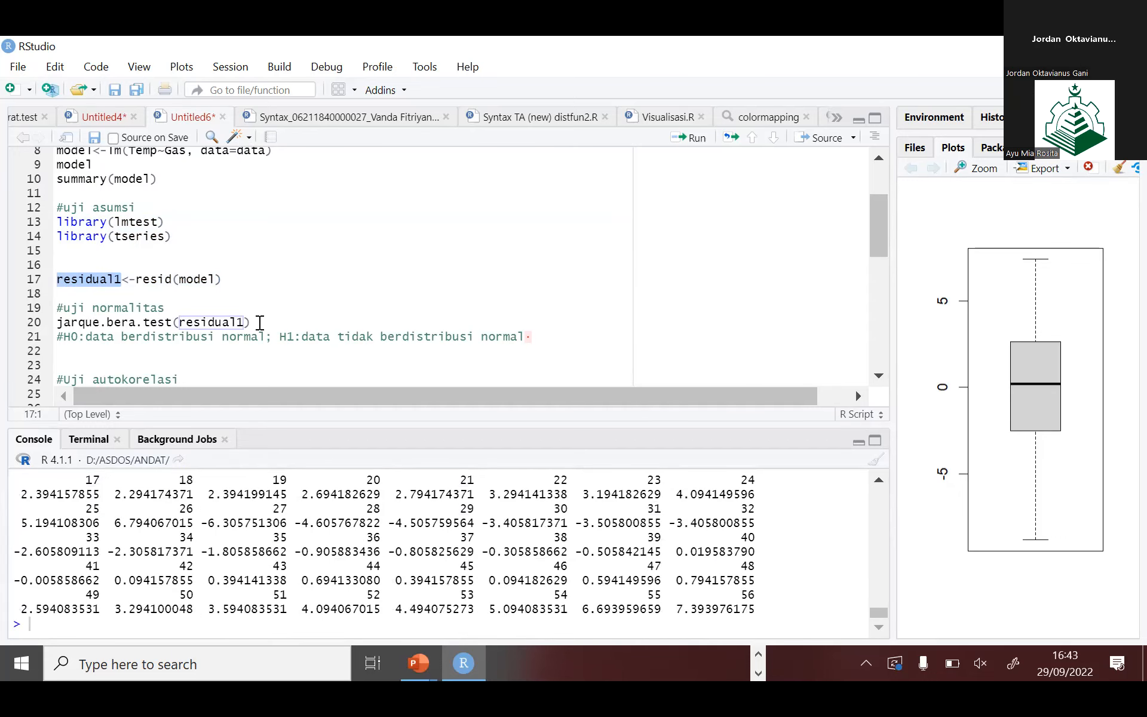
# Run the Jarque-Bera normality test on residual1 from line 20 and highlight the resulting p-value in the console.
pyautogui.click(253, 323)
pyautogui.scroll(-2, 260, 324)
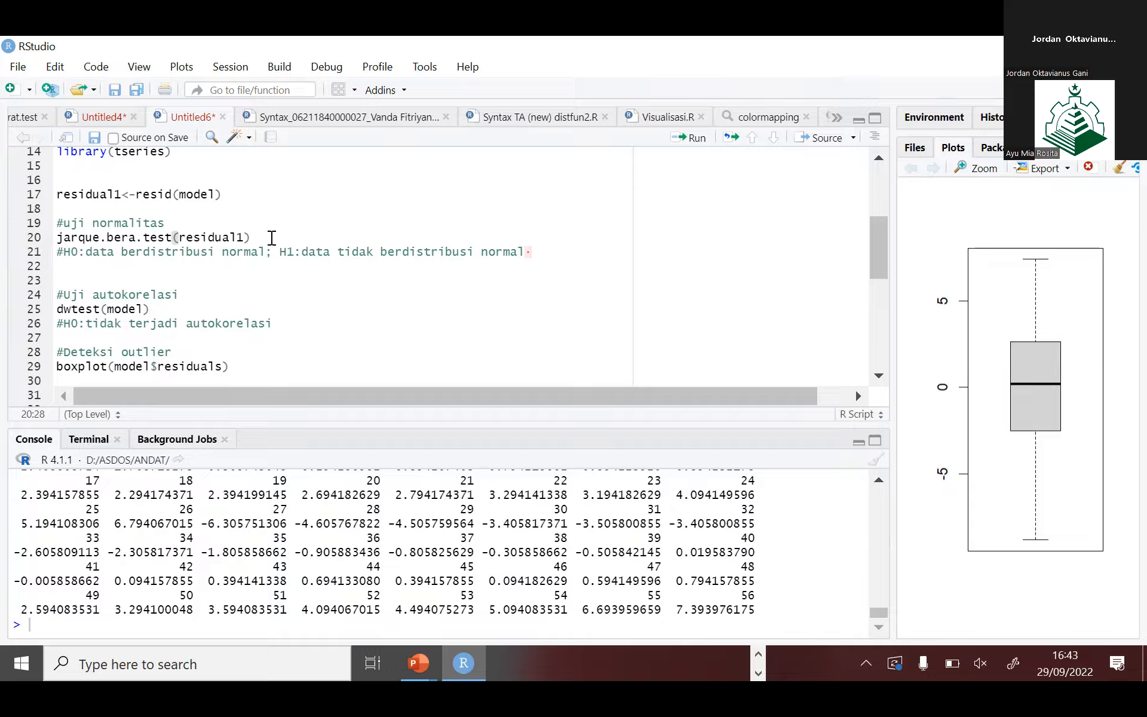
pyautogui.moveTo(251, 237); pyautogui.dragTo(54, 242)
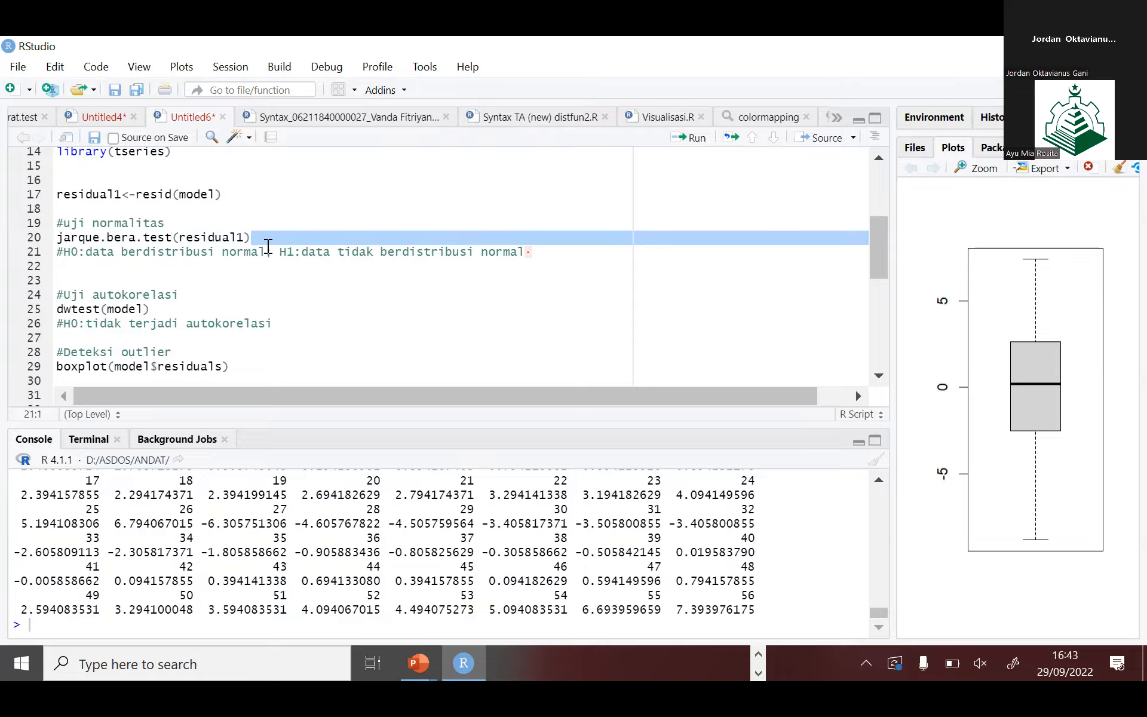
pyautogui.click(263, 239)
pyautogui.moveTo(251, 237); pyautogui.dragTo(53, 237)
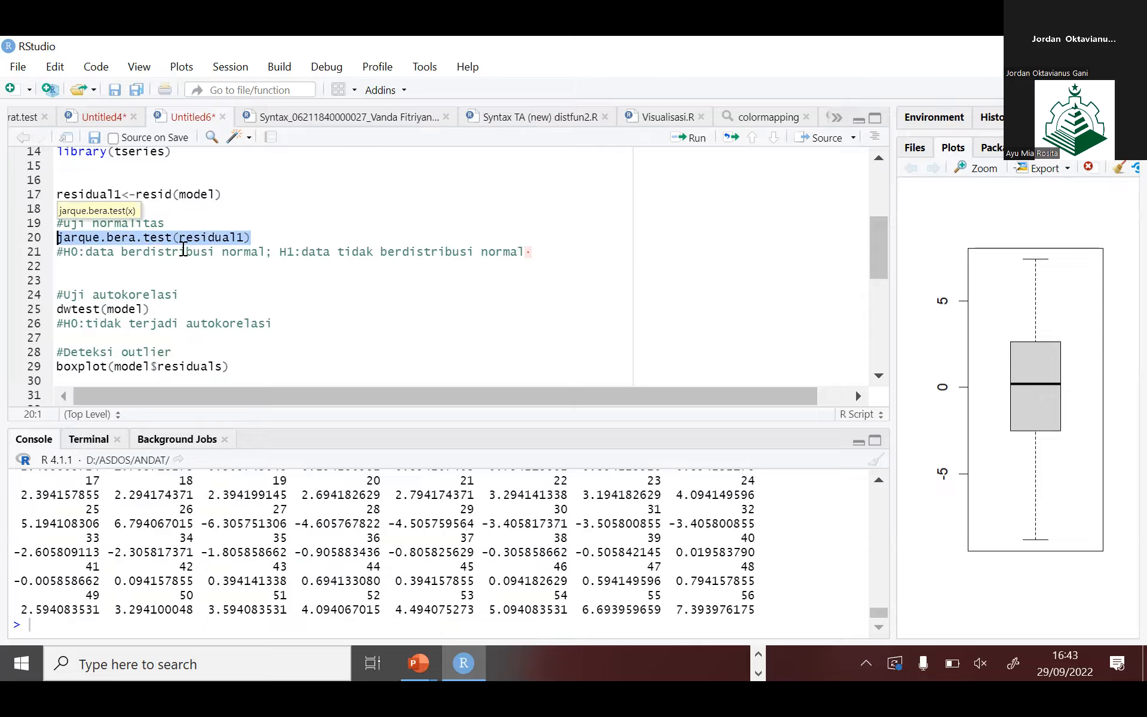
pyautogui.hotkey('ctrl', 'Return')
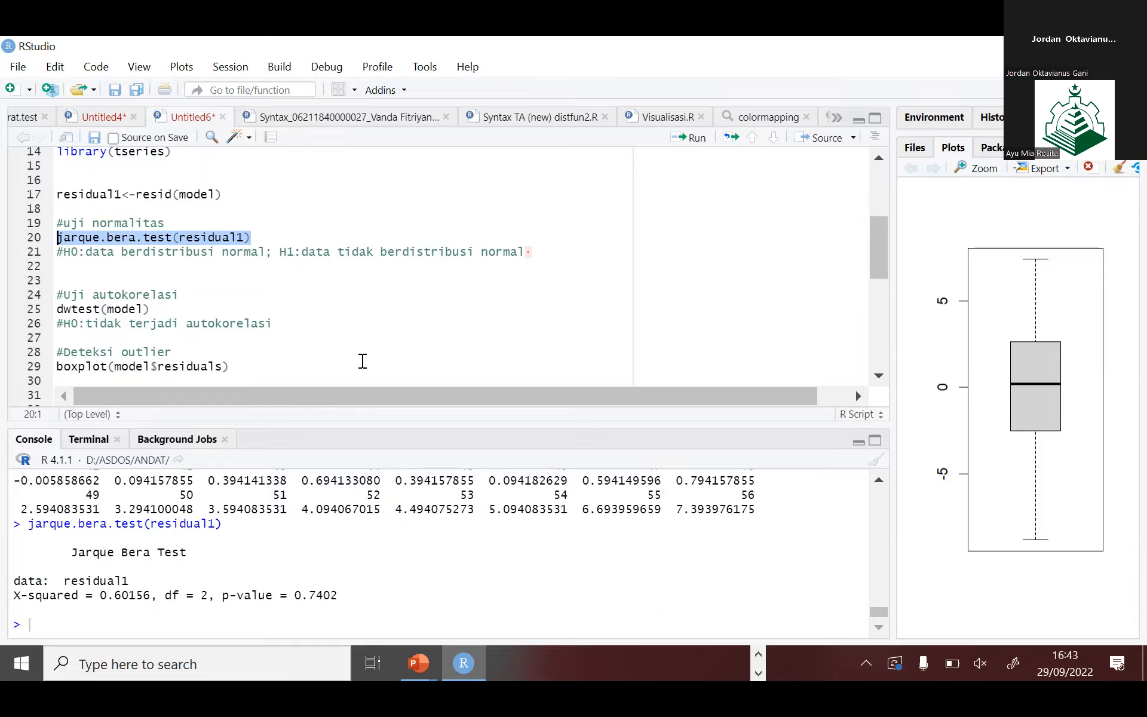
pyautogui.moveTo(294, 595); pyautogui.dragTo(349, 594)
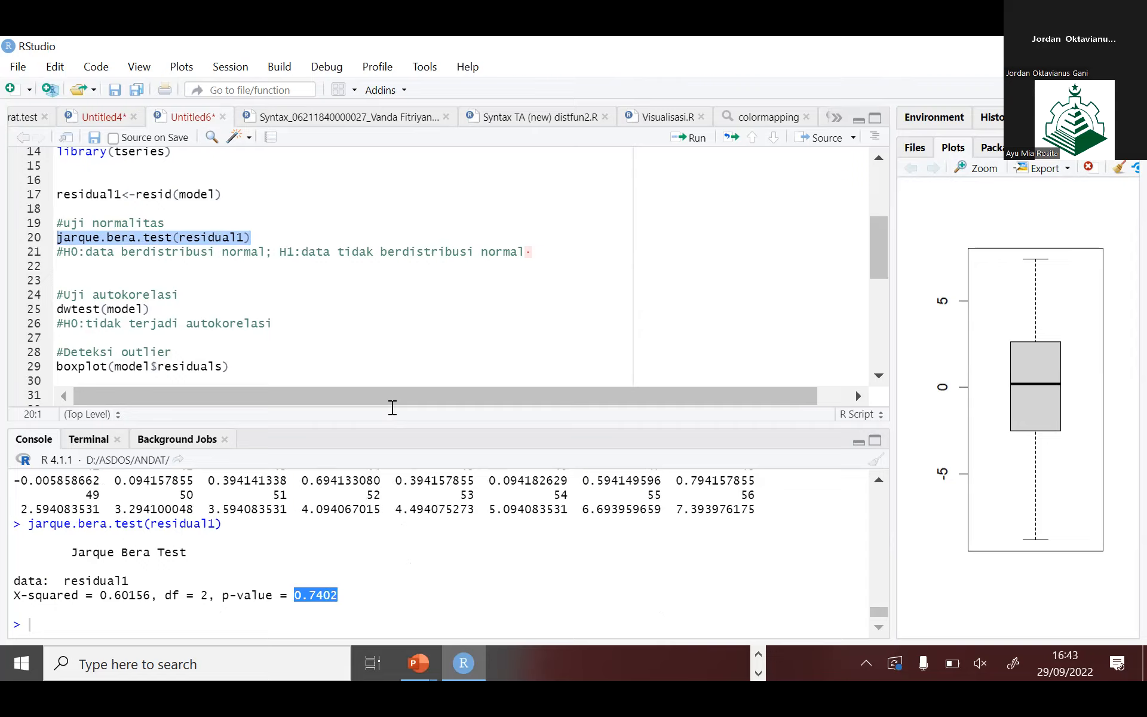
# Run the Durbin-Watson autocorrelation test dwtest(model) on line 25.
pyautogui.scroll(-3, 400, 289)
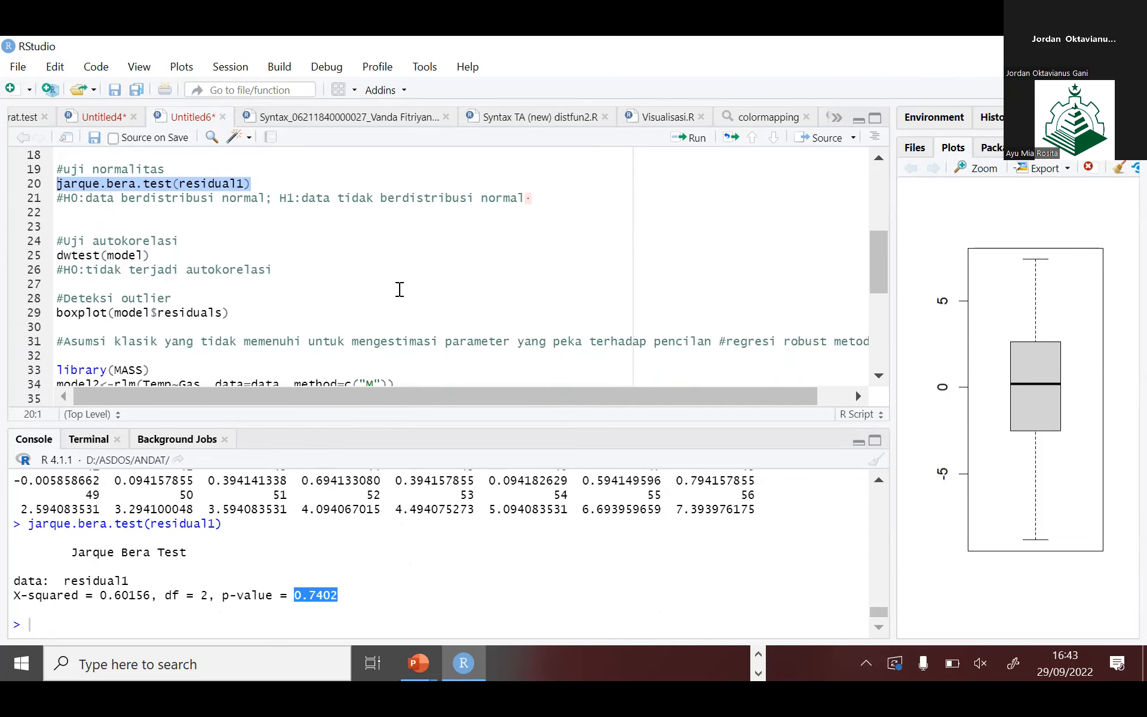
pyautogui.click(217, 256)
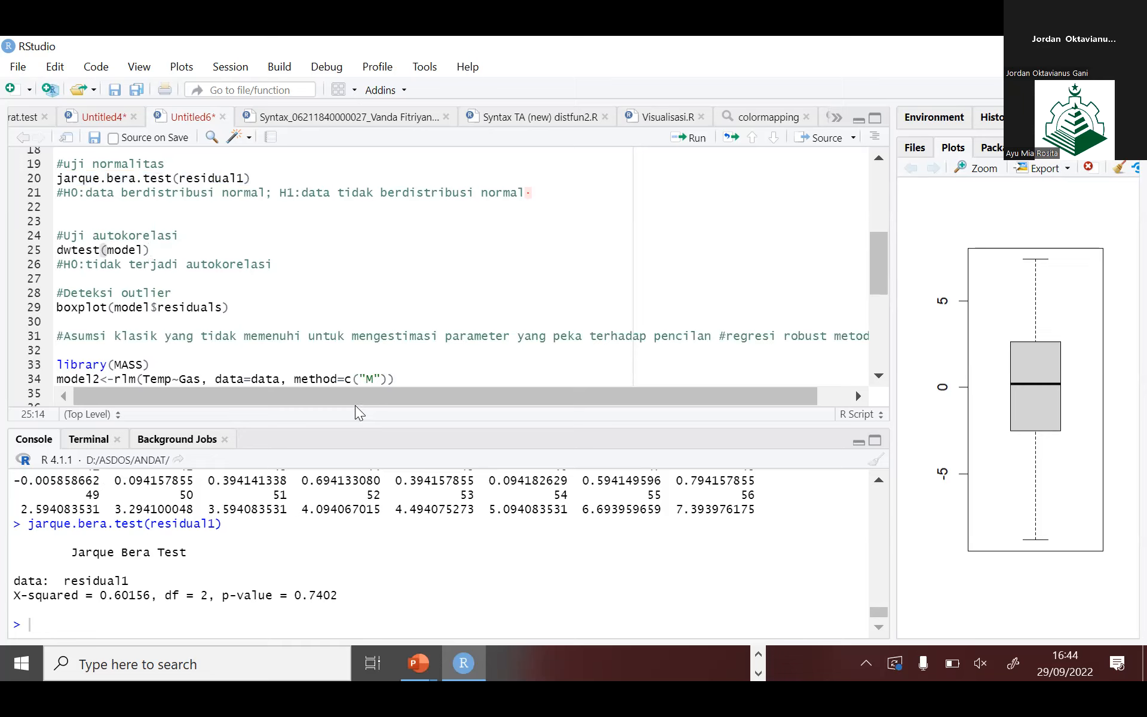
pyautogui.click(289, 264)
pyautogui.scroll(1, 289, 263)
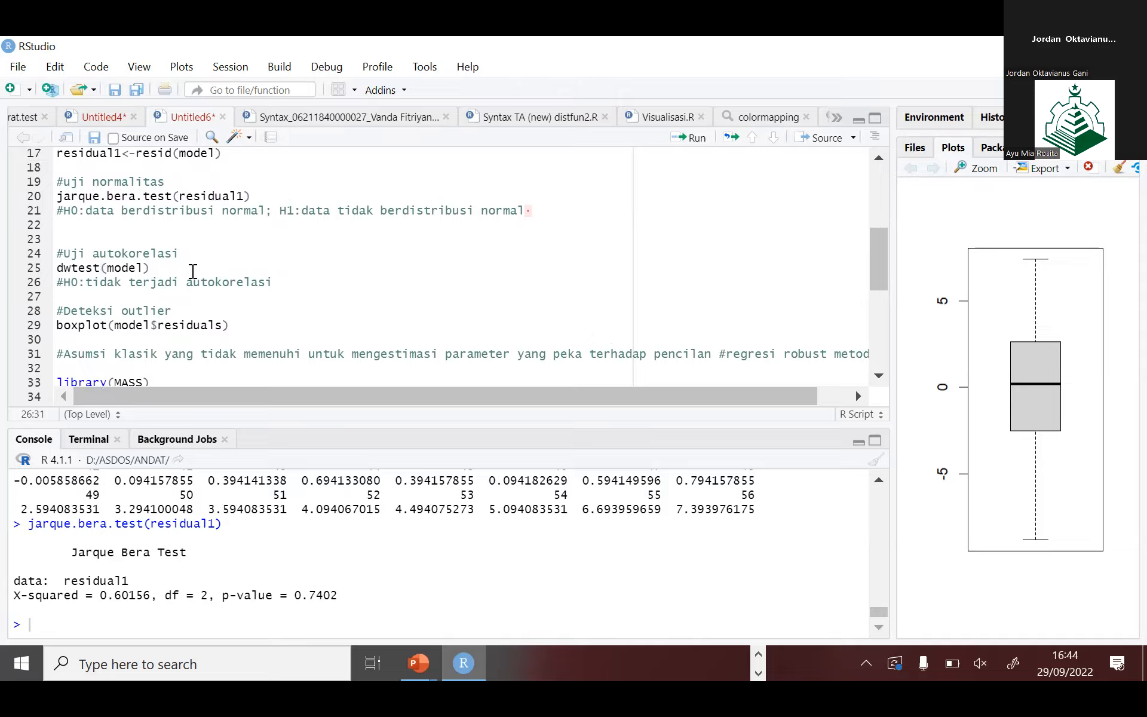
pyautogui.moveTo(150, 268); pyautogui.dragTo(11, 274)
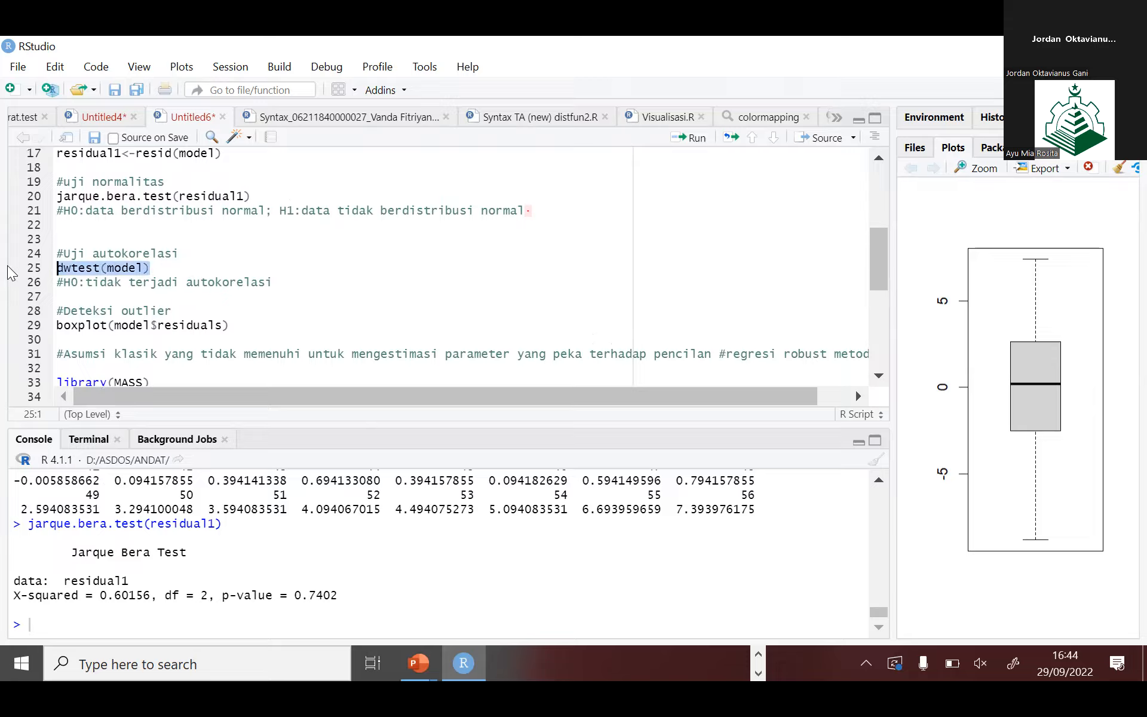
pyautogui.hotkey('ctrl', 'Return')
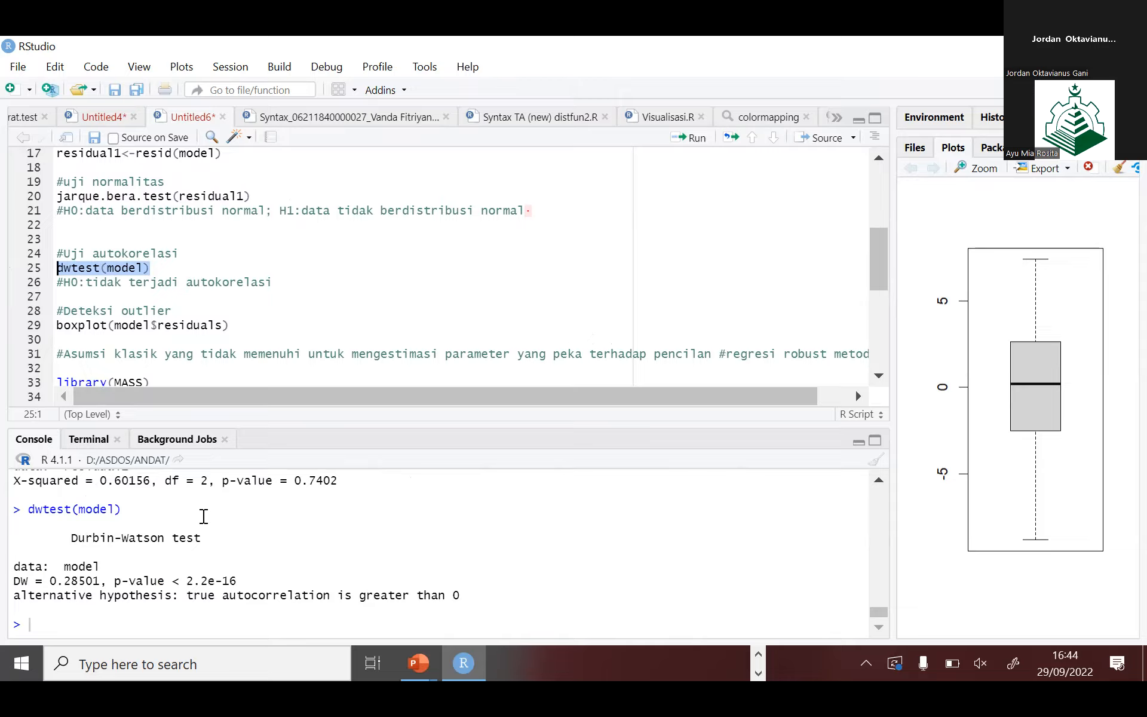
pyautogui.click(229, 272)
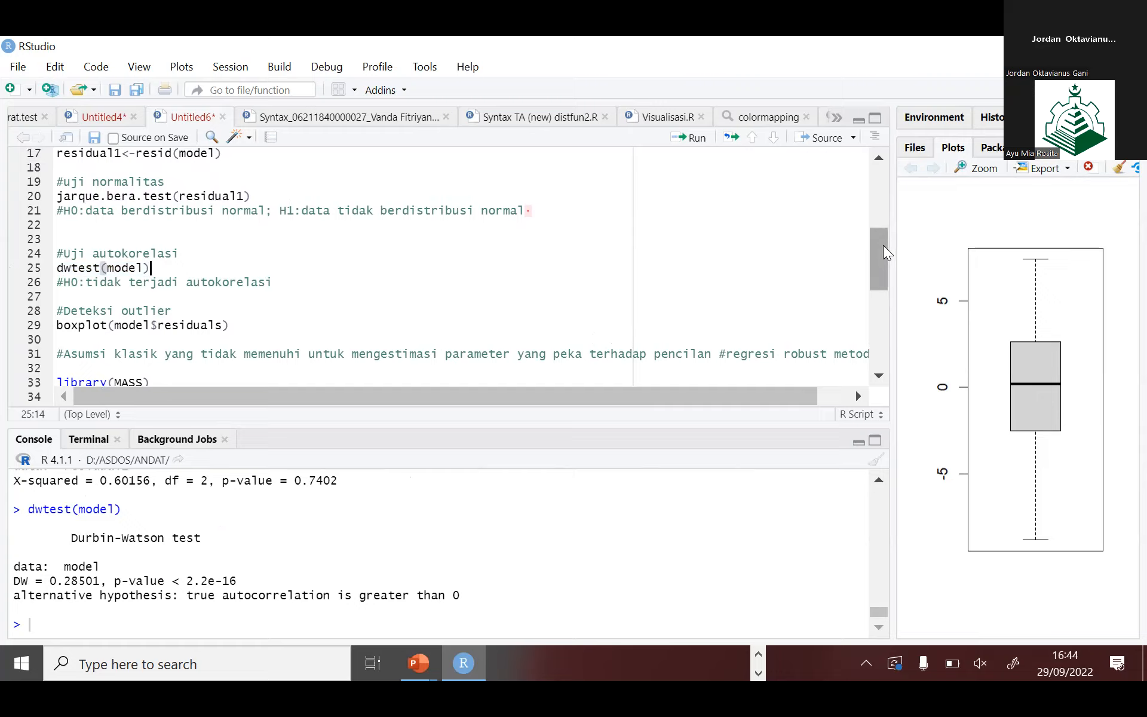
# Highlight the null hypothesis comment on line 26 below the Durbin-Watson test.
pyautogui.scroll(-1, 887, 257)
pyautogui.scroll(-2, 887, 257)
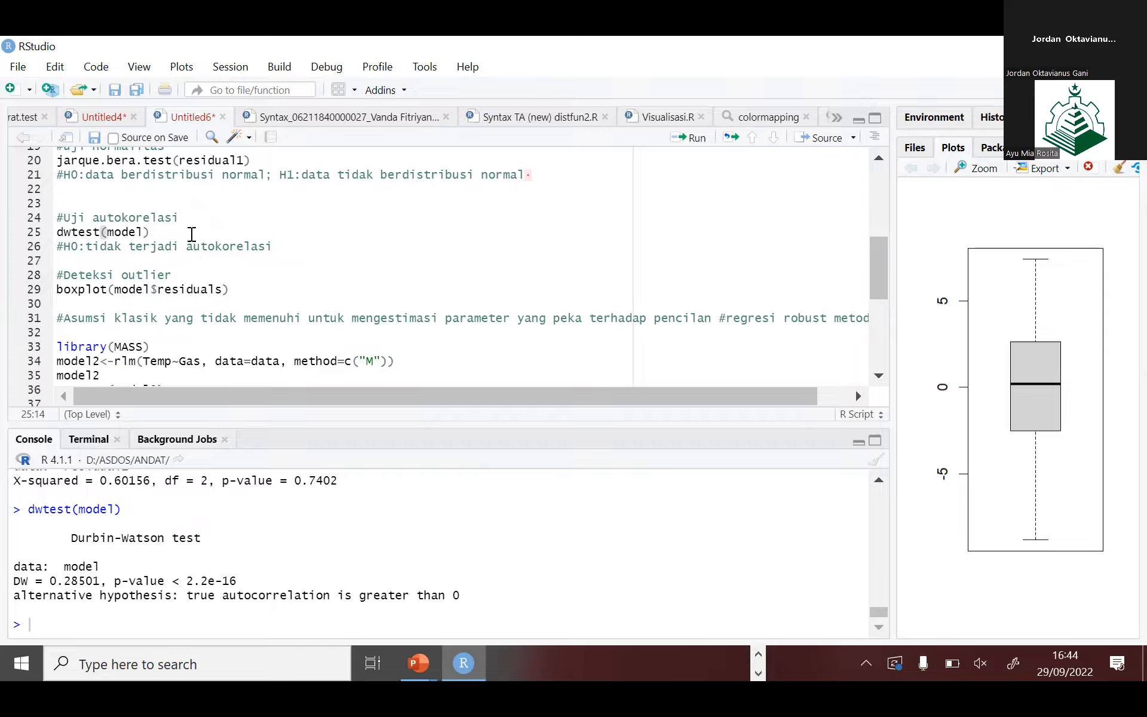
pyautogui.moveTo(278, 246); pyautogui.dragTo(51, 236)
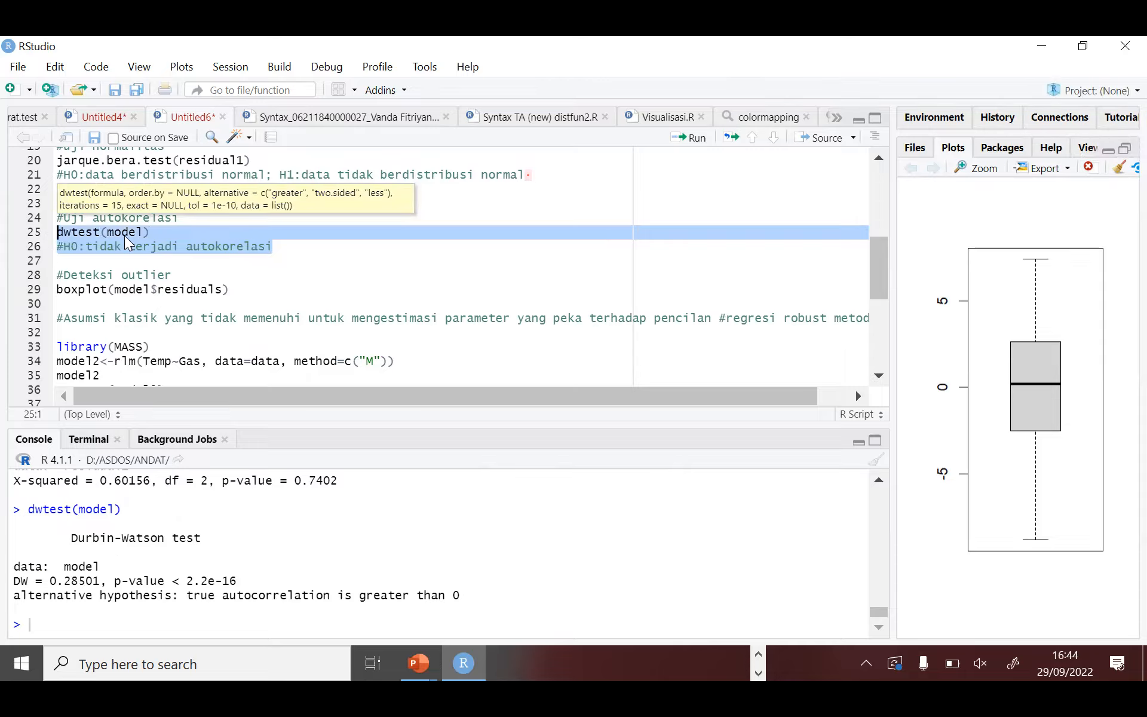
pyautogui.click(176, 236)
pyautogui.moveTo(279, 246); pyautogui.dragTo(49, 252)
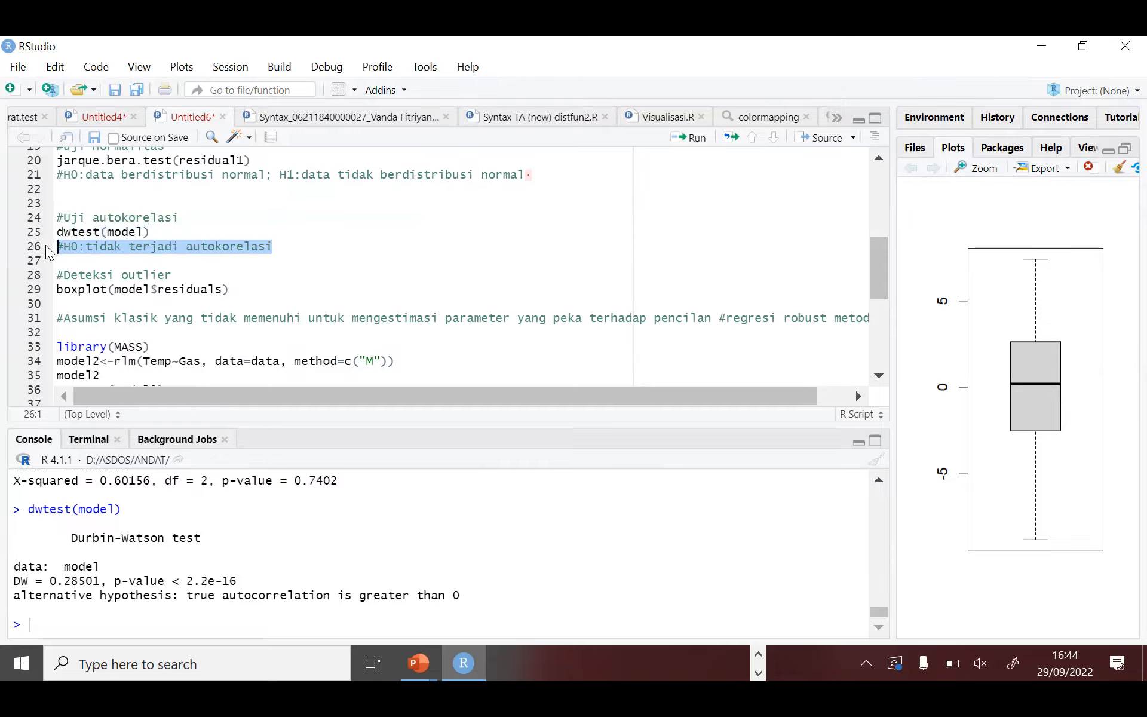
pyautogui.click(288, 241)
pyautogui.click(269, 302)
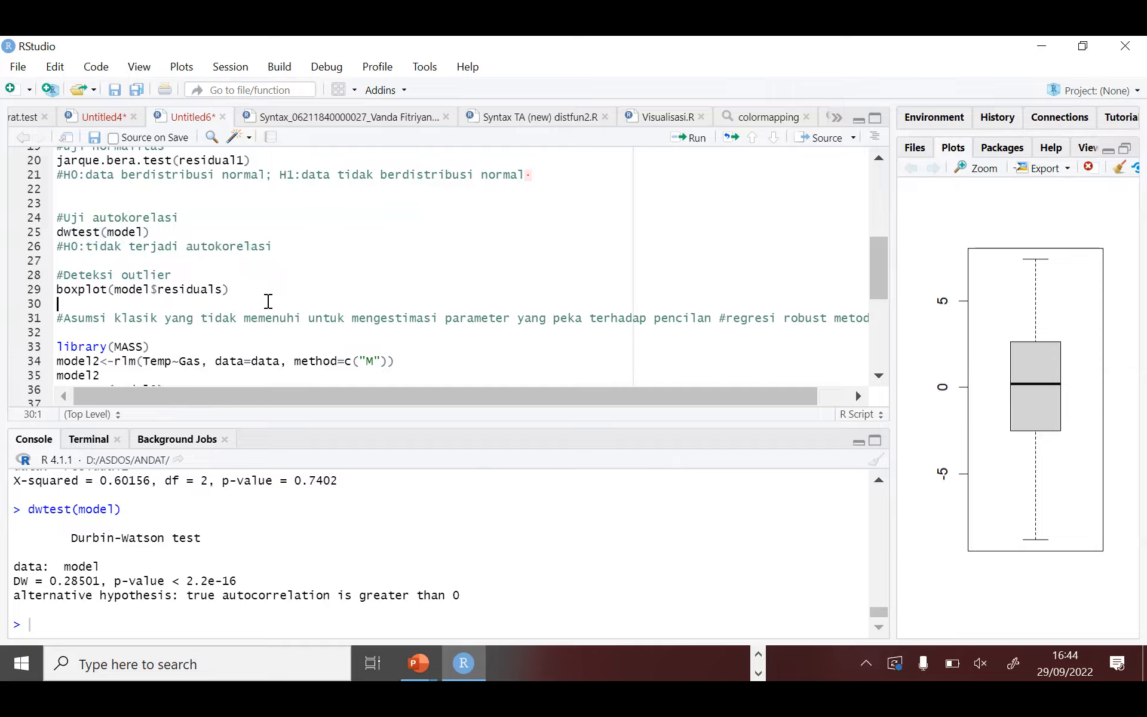
# Split the long comment on line 31 after "pencilan" so "#regresi robust metode M" stands on its own line.
pyautogui.click(247, 294)
pyautogui.scroll(-1, 247, 293)
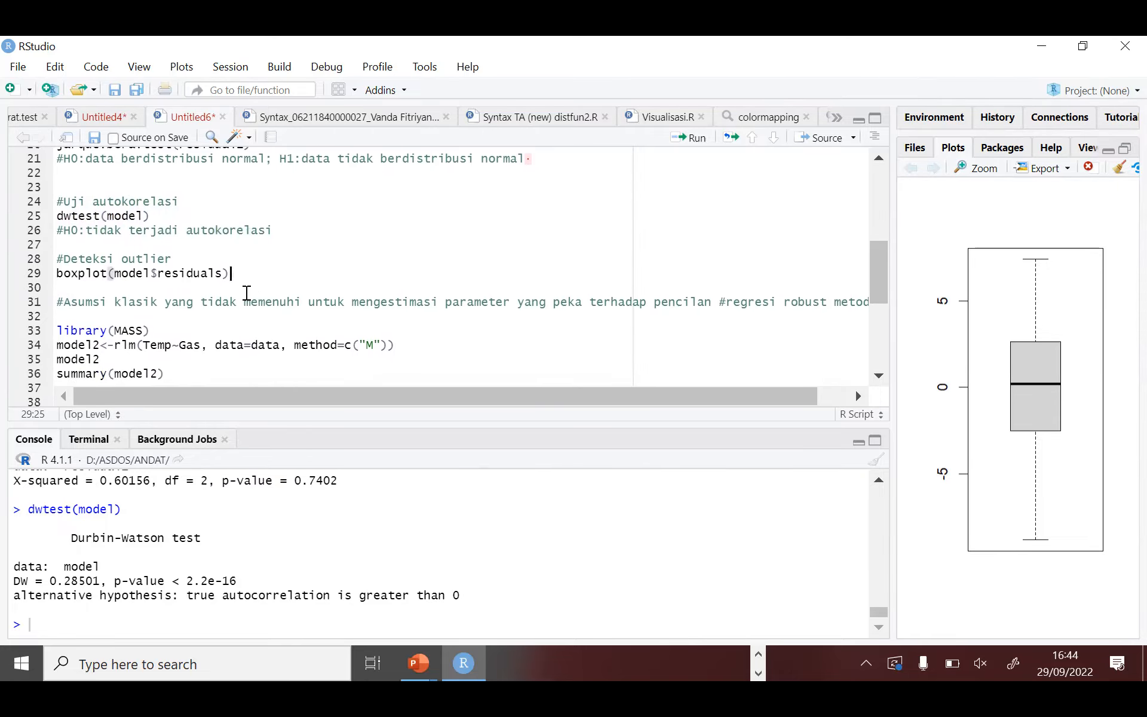
pyautogui.hscroll(1, 247, 294)
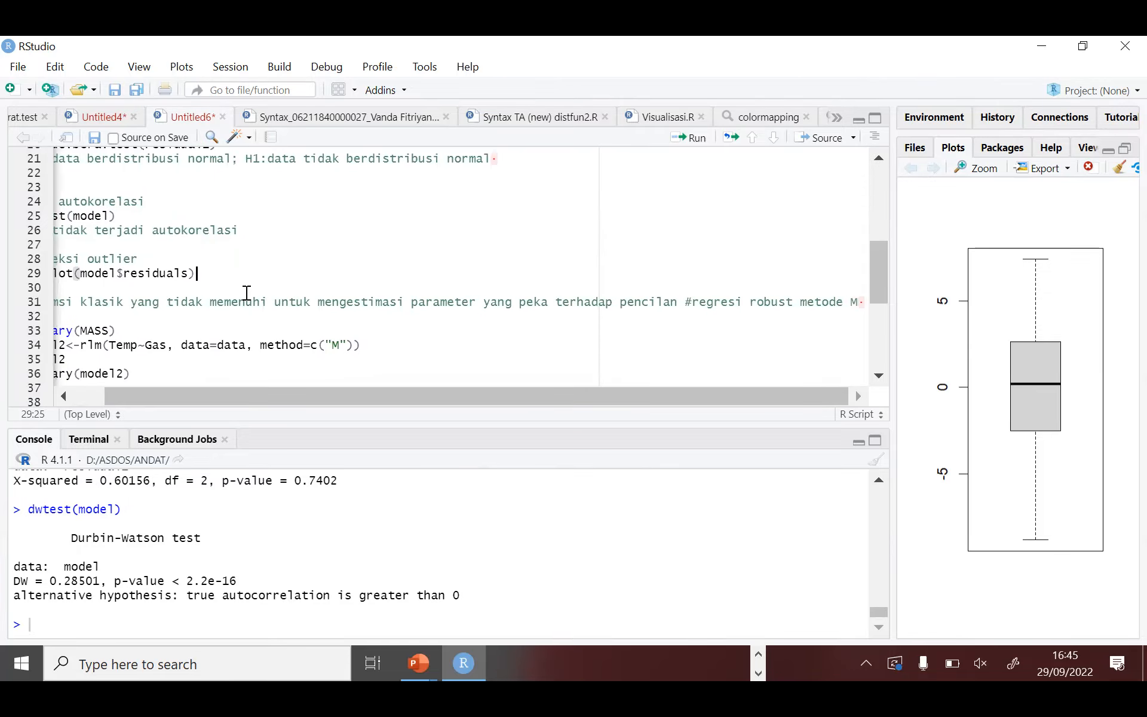
pyautogui.click(867, 303)
pyautogui.press('Left')
pyautogui.press('Left')
pyautogui.press('Left')
pyautogui.press('Left')
pyautogui.press('Left')
pyautogui.press('Left')
pyautogui.press('Left')
pyautogui.press('Left')
pyautogui.press('Left')
pyautogui.press('Left')
pyautogui.press('Left')
pyautogui.press('Left')
pyautogui.press('Left')
pyautogui.press('Left')
pyautogui.press('Left')
pyautogui.press('Left')
pyautogui.press('Left')
pyautogui.press('Left')
pyautogui.press('Left')
pyautogui.press('Left')
pyautogui.press('Left')
pyautogui.press('Left')
pyautogui.press('Left')
pyautogui.press('Left')
pyautogui.press('Left')
pyautogui.press('BackSpace')
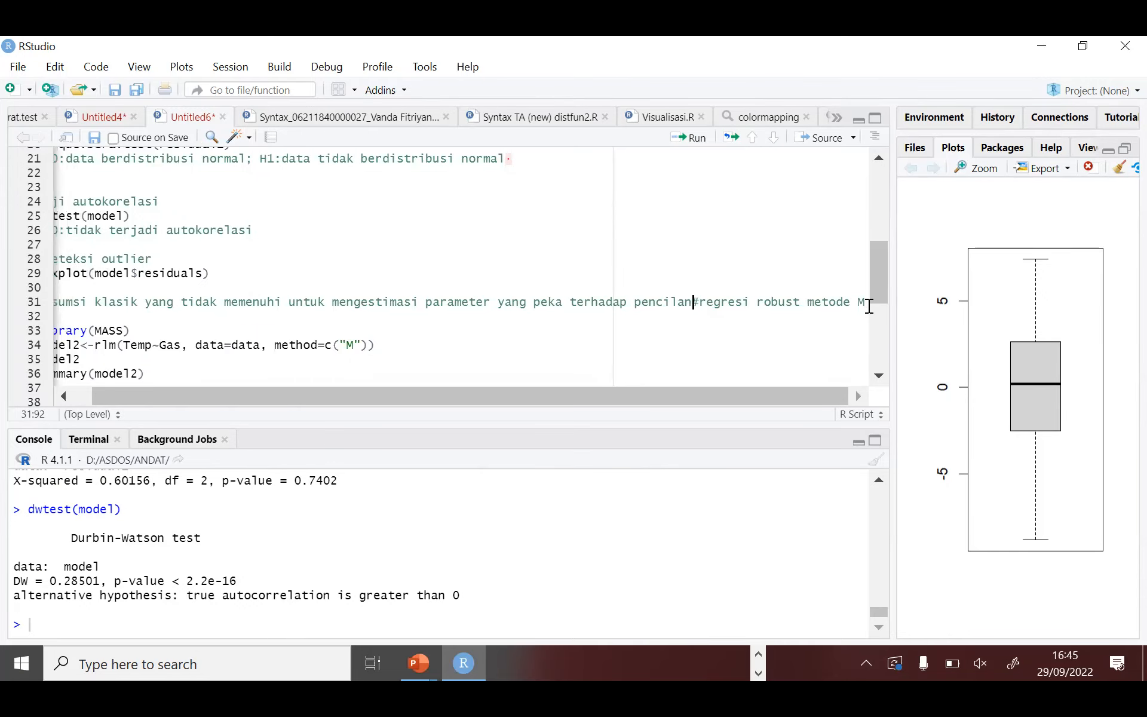
pyautogui.press('Return')
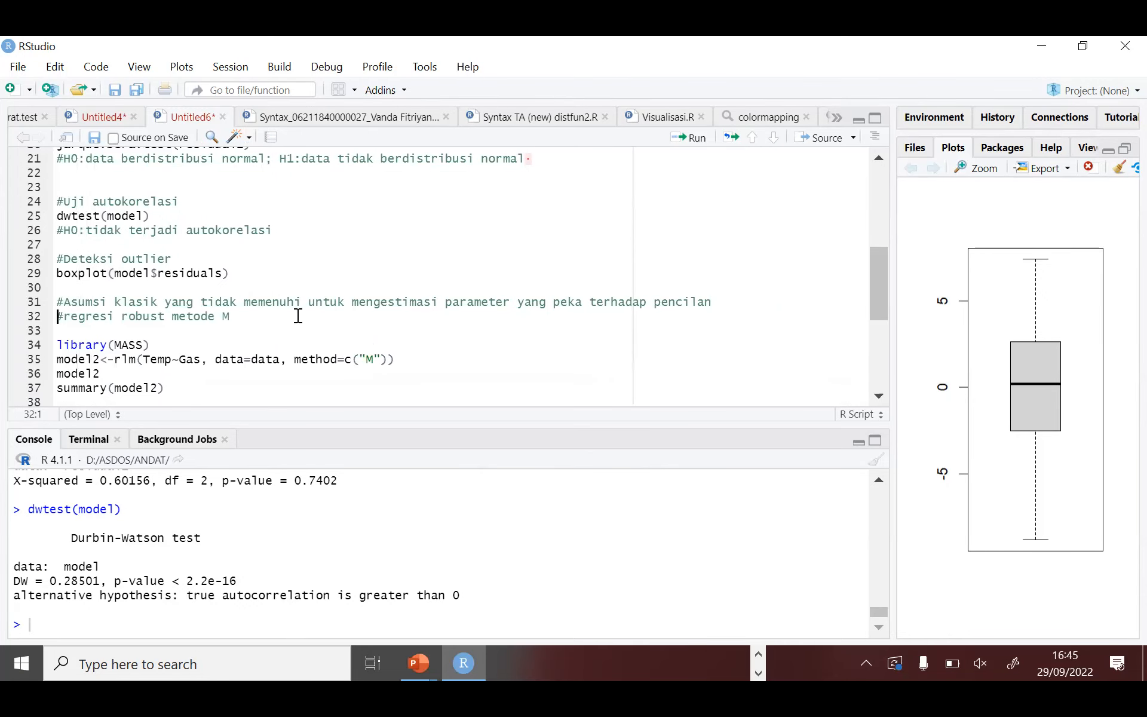
# Widen the plot area and draw the outlier-detection boxplot of model$residuals from line 29.
pyautogui.press('End')
pyautogui.scroll(-1, 216, 276)
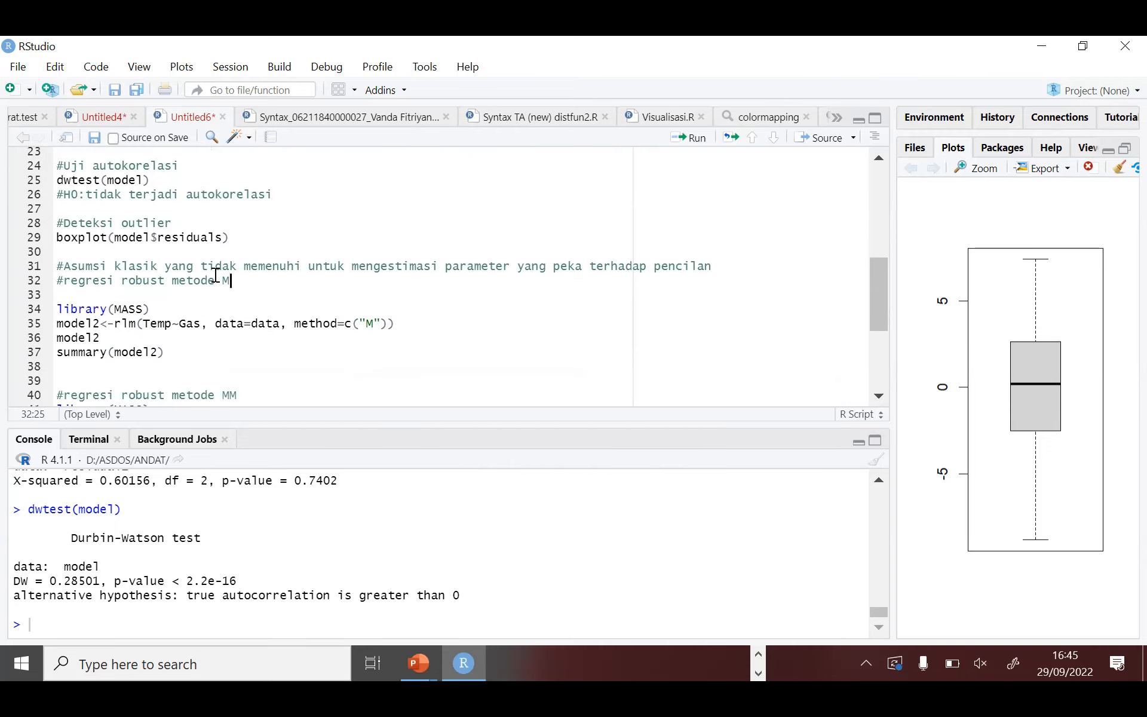
pyautogui.click(239, 239)
pyautogui.moveTo(802, 351); pyautogui.dragTo(752, 353)
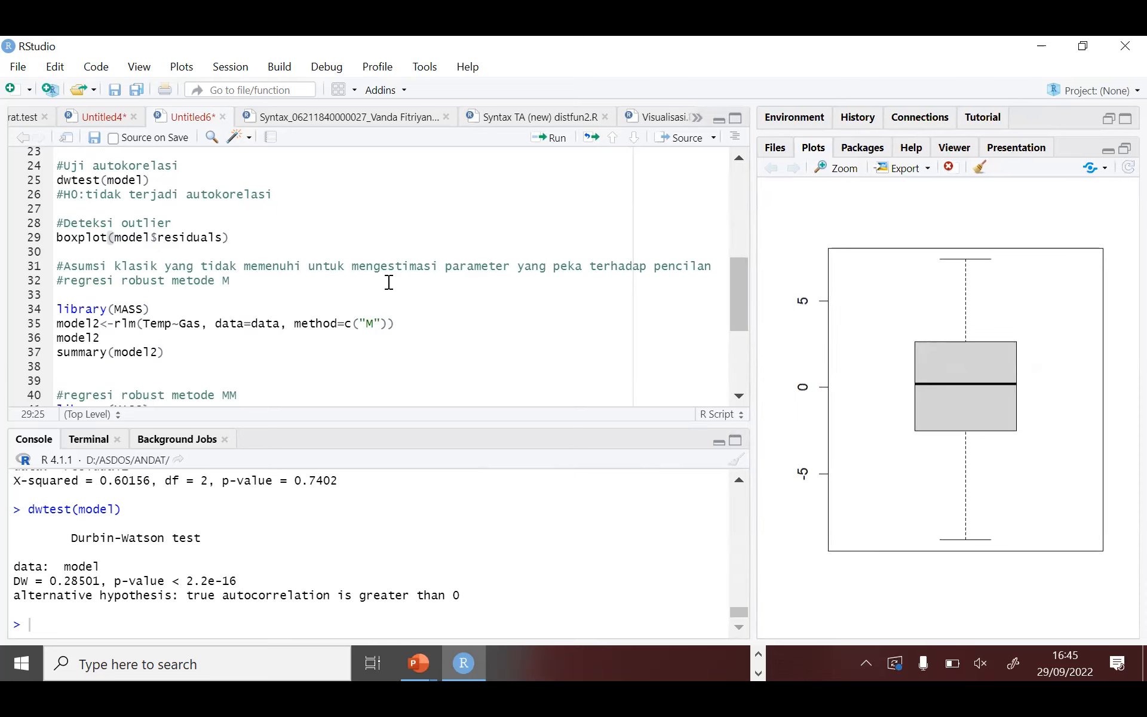
pyautogui.click(254, 280)
pyautogui.moveTo(242, 238); pyautogui.dragTo(32, 241)
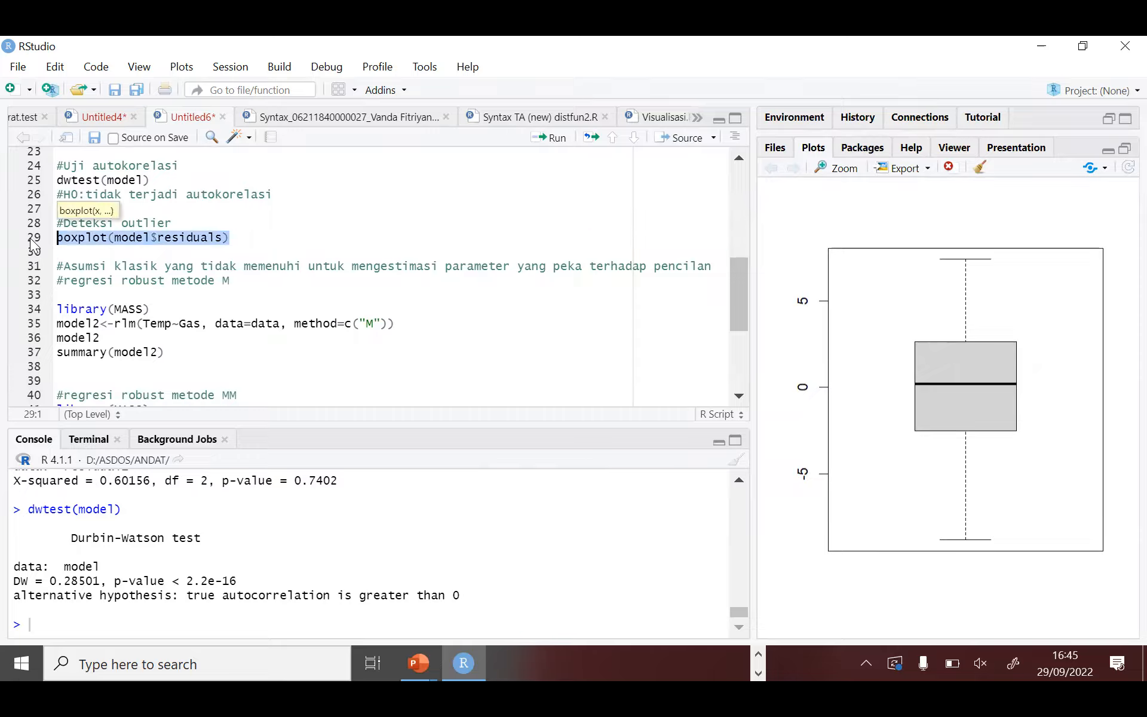
pyautogui.hotkey('ctrl', 'Return')
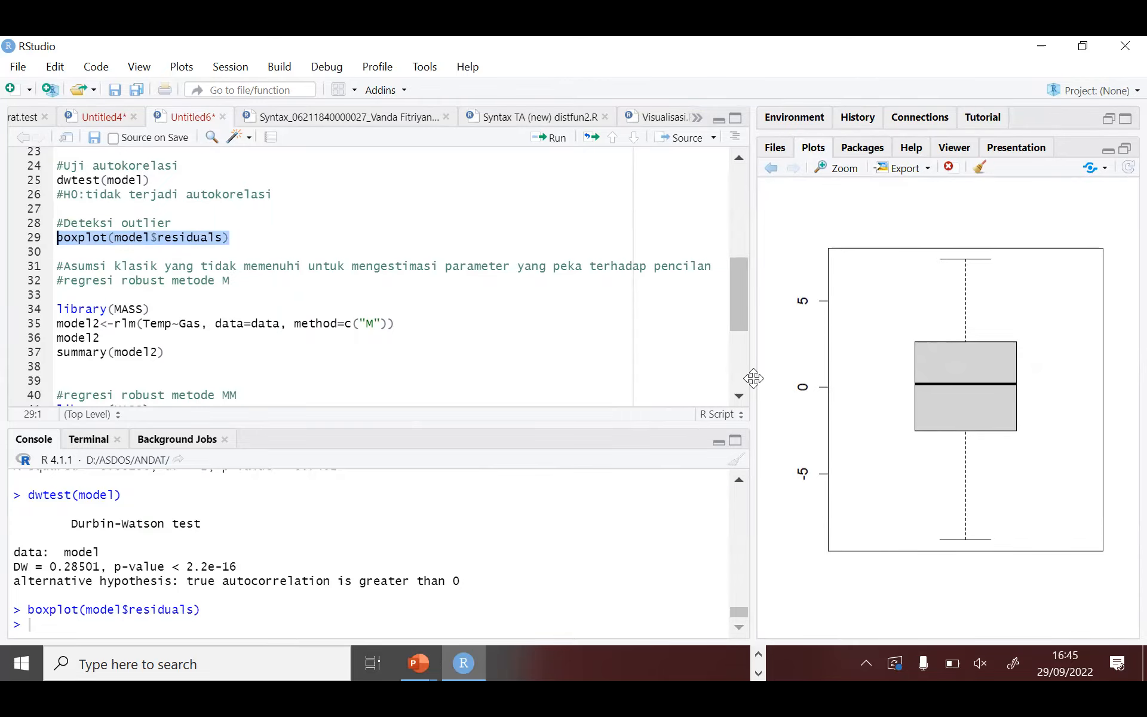
pyautogui.moveTo(753, 380)
pyautogui.mouseDown()
pyautogui.moveTo(798, 378)
pyautogui.moveTo(767, 374)
pyautogui.mouseUp()
# Highlight the comments on lines 31 and 32 about unmet classical assumptions and M-method robust regression.
pyautogui.scroll(1, 403, 320)
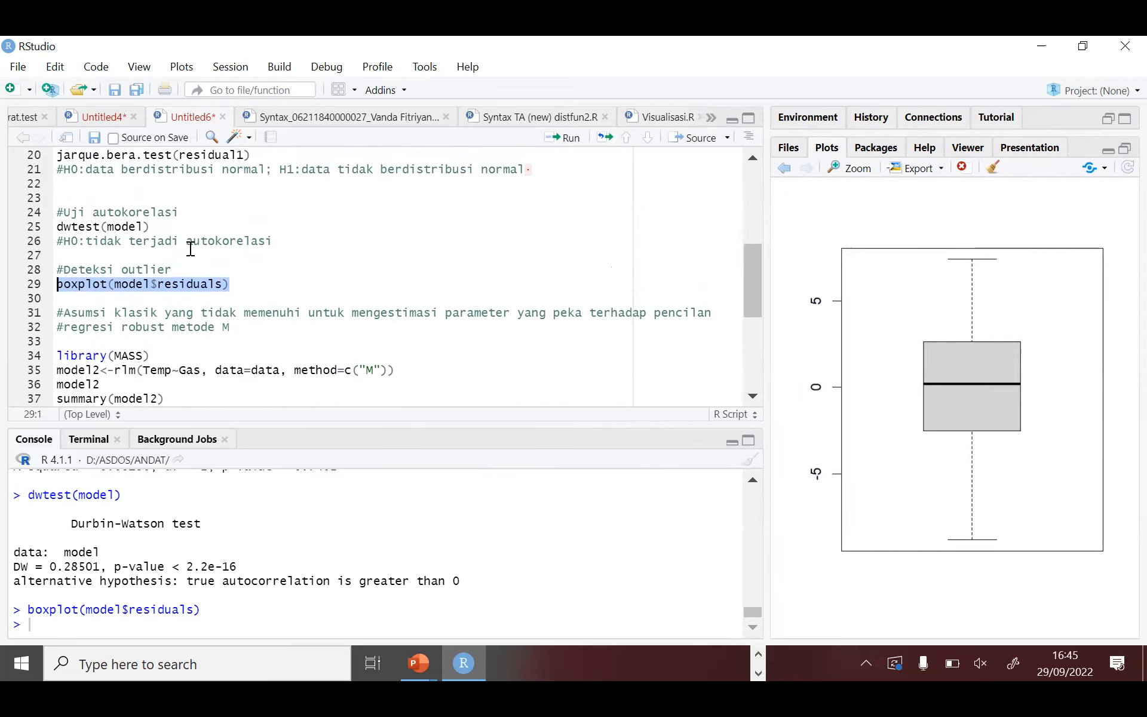
pyautogui.click(274, 241)
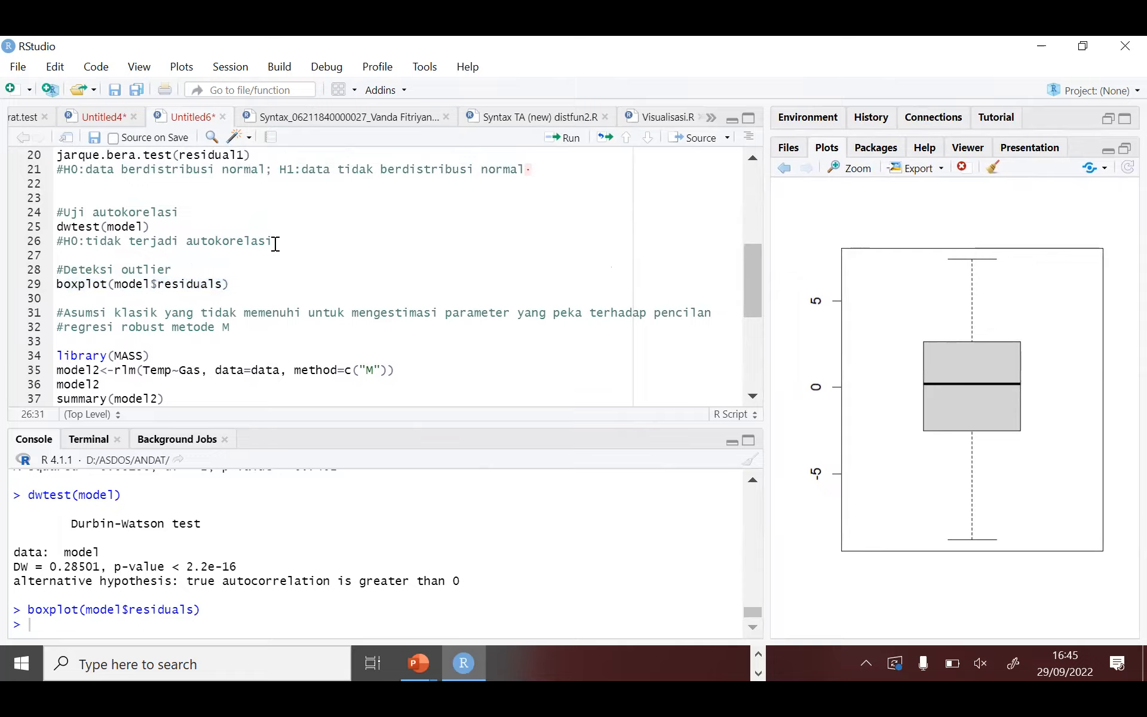
pyautogui.scroll(-1, 276, 244)
pyautogui.moveTo(751, 310); pyautogui.dragTo(753, 307)
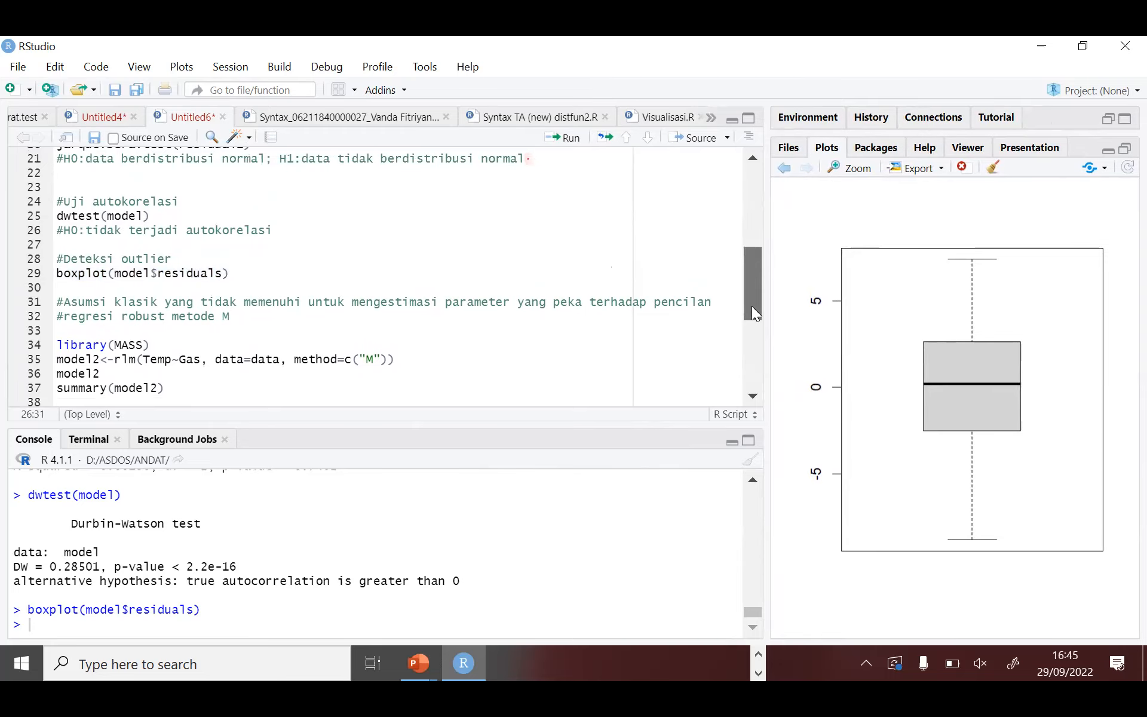
pyautogui.moveTo(752, 306)
pyautogui.mouseDown()
pyautogui.moveTo(744, 324)
pyautogui.moveTo(746, 298)
pyautogui.mouseUp()
pyautogui.scroll(-3, 295, 371)
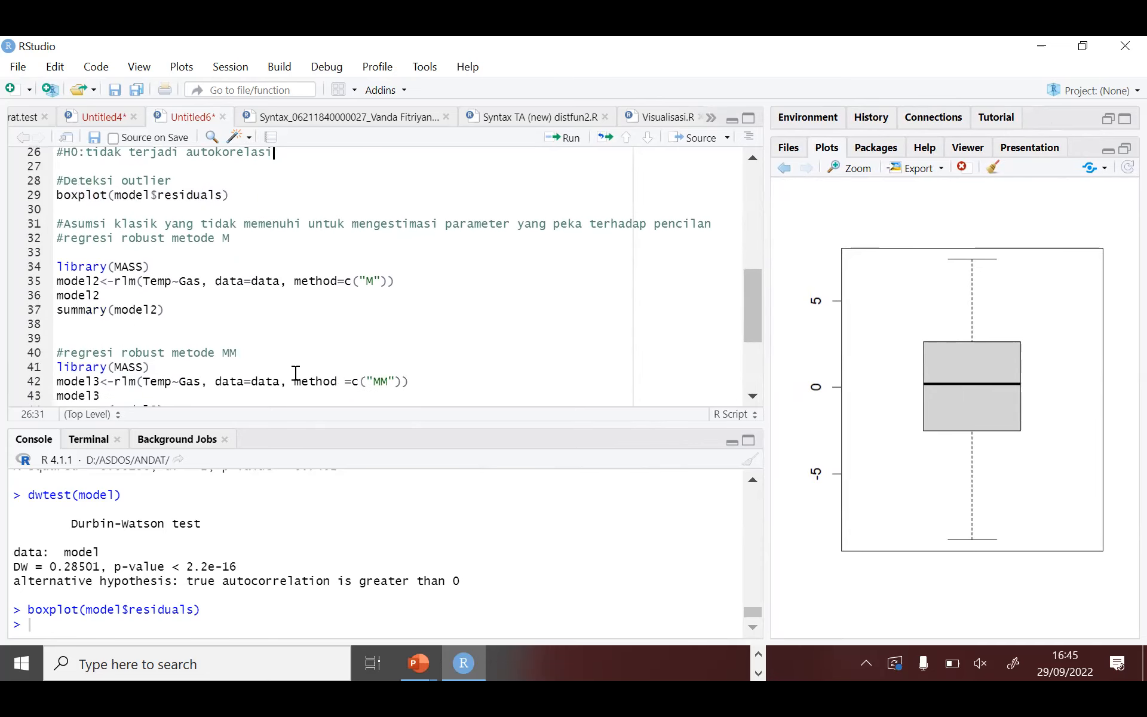
pyautogui.moveTo(56, 224); pyautogui.dragTo(269, 244)
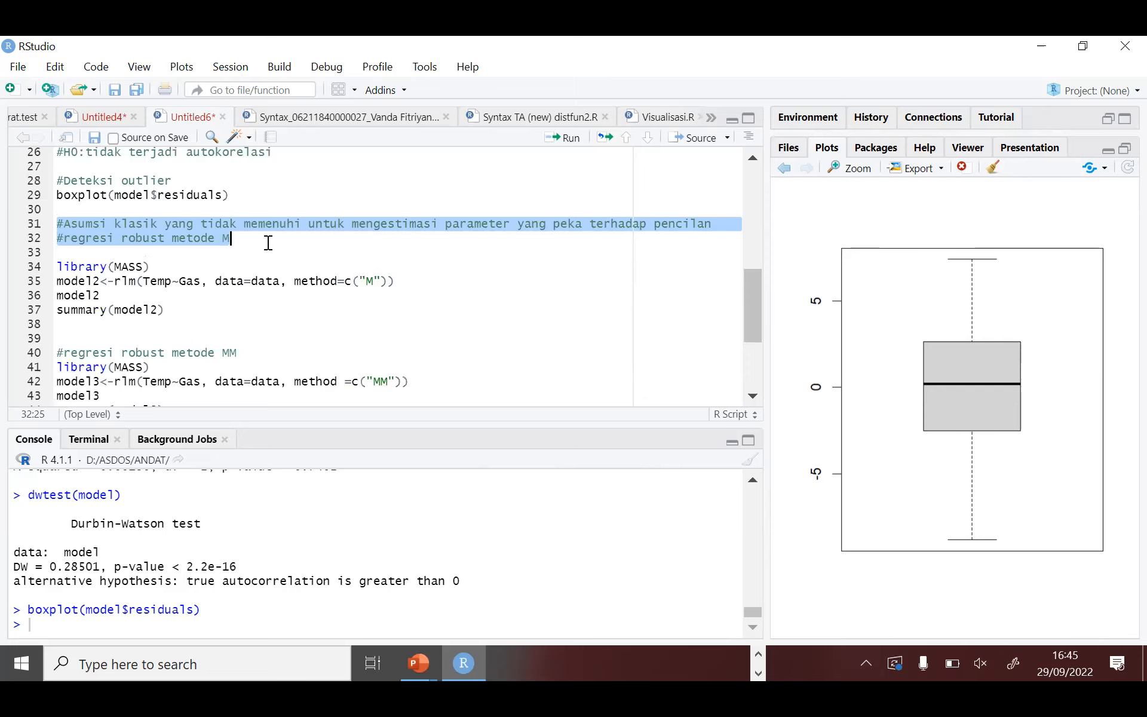
pyautogui.scroll(-1, 268, 243)
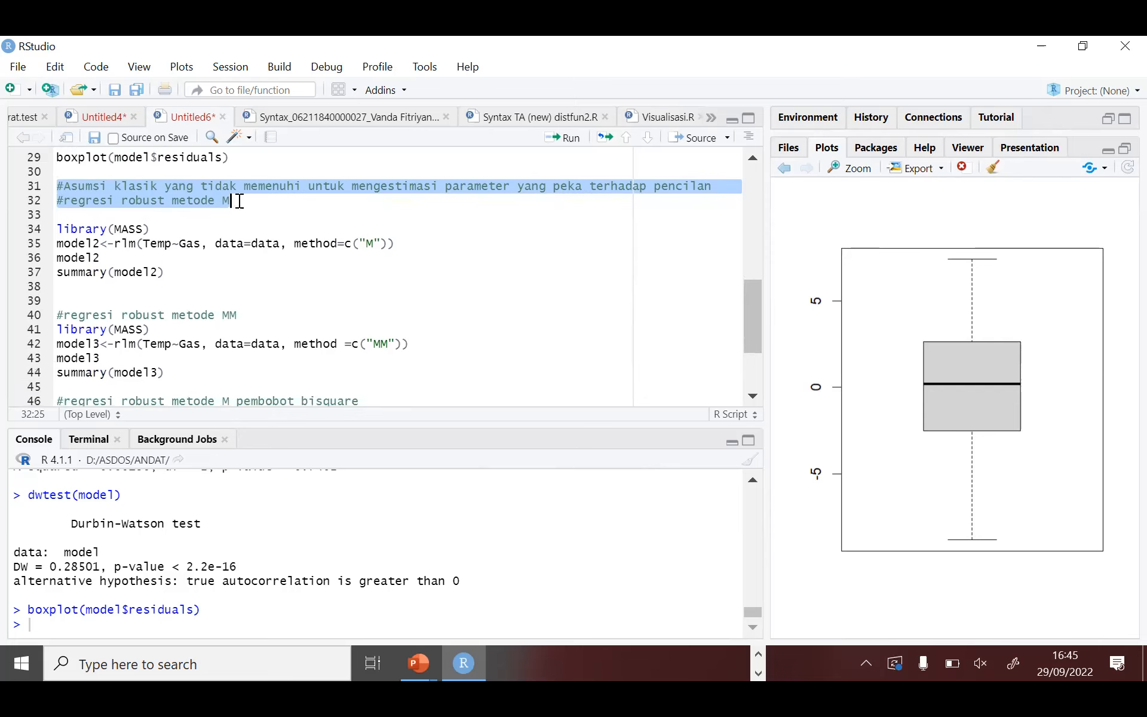
pyautogui.click(237, 199)
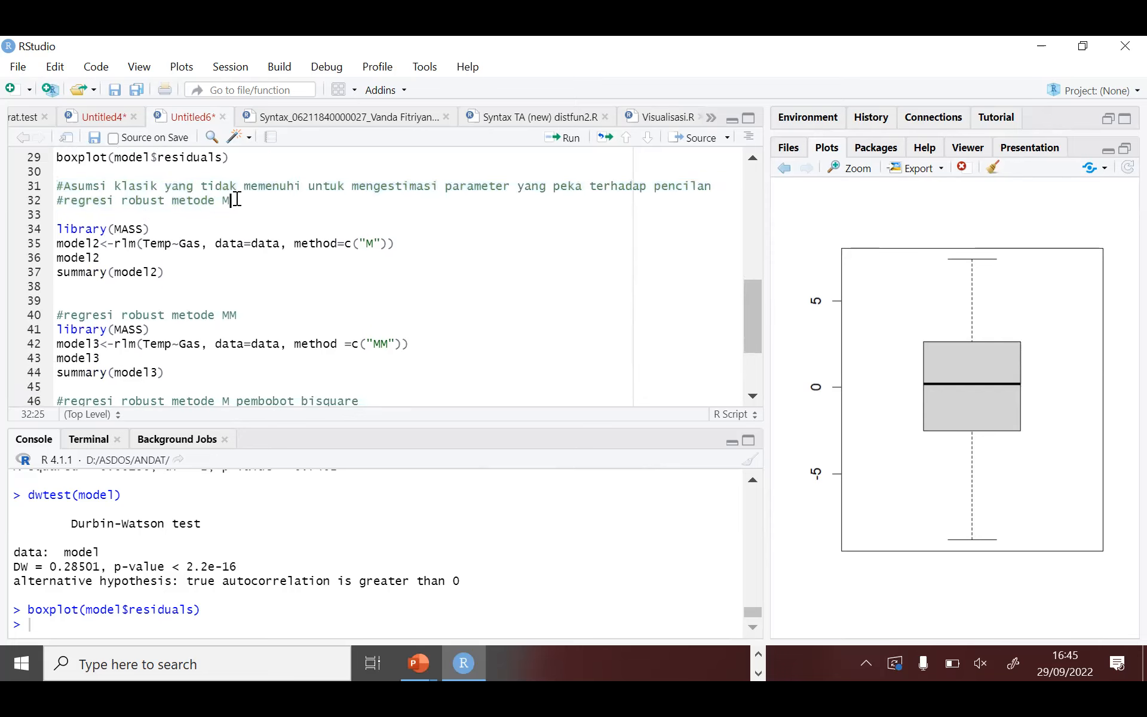
# Highlight "metode M" on line 32 and "metode MM" on line 40, and look over the bisquare and huber sections.
pyautogui.keyDown('shift'); pyautogui.click(173, 202); pyautogui.keyUp('shift')
pyautogui.scroll(-2, 254, 272)
pyautogui.click(239, 225)
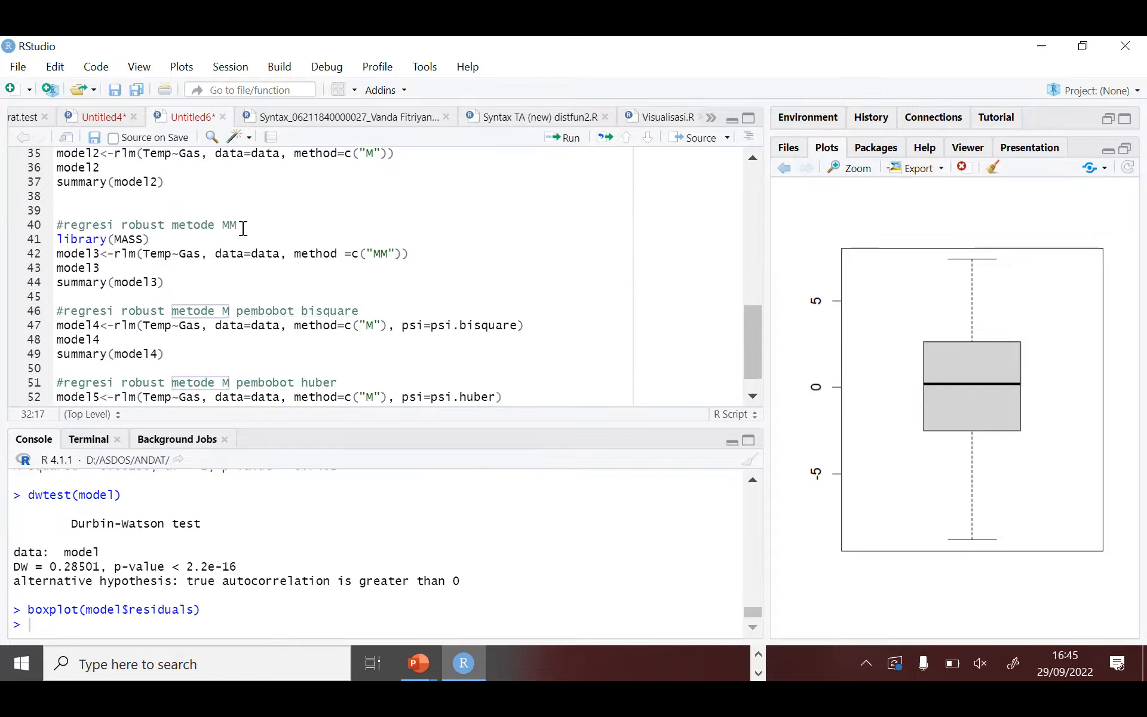
pyautogui.moveTo(230, 227); pyautogui.dragTo(179, 226)
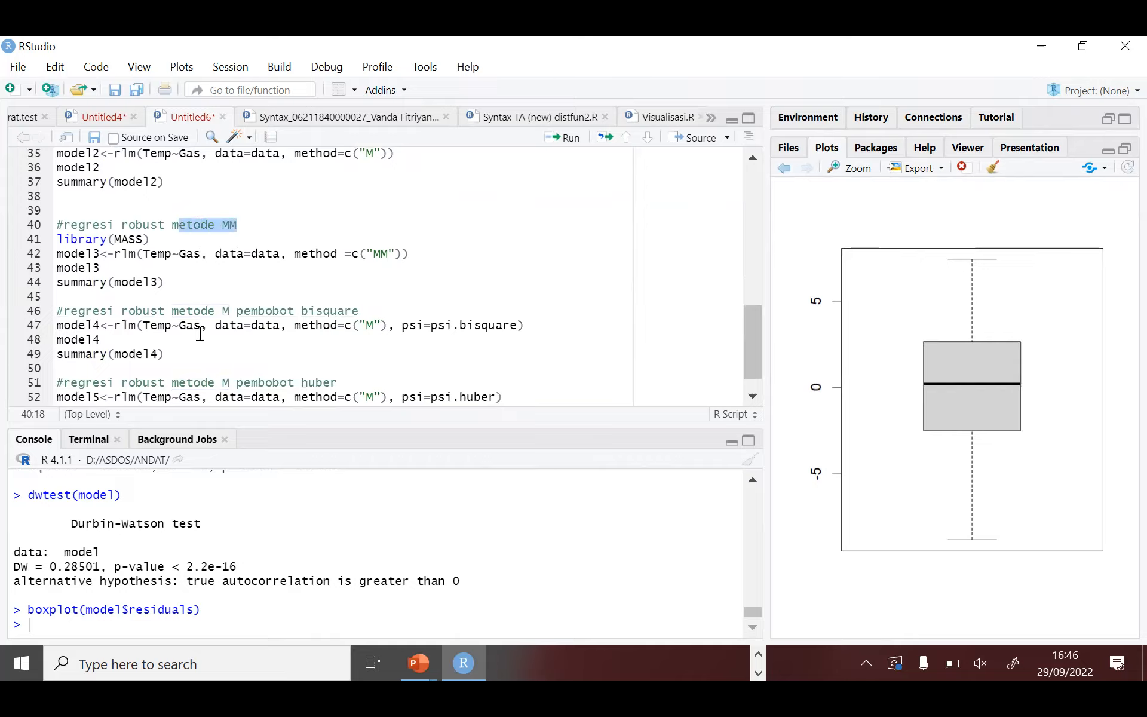
pyautogui.scroll(-1, 201, 333)
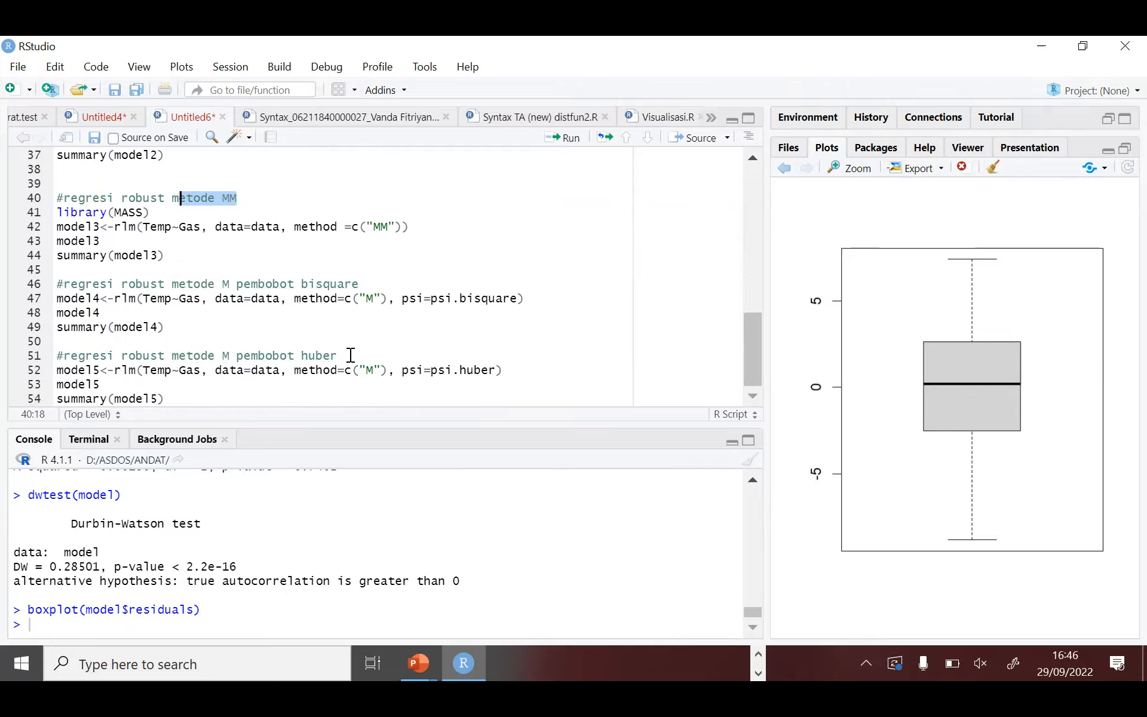
pyautogui.scroll(2, 374, 287)
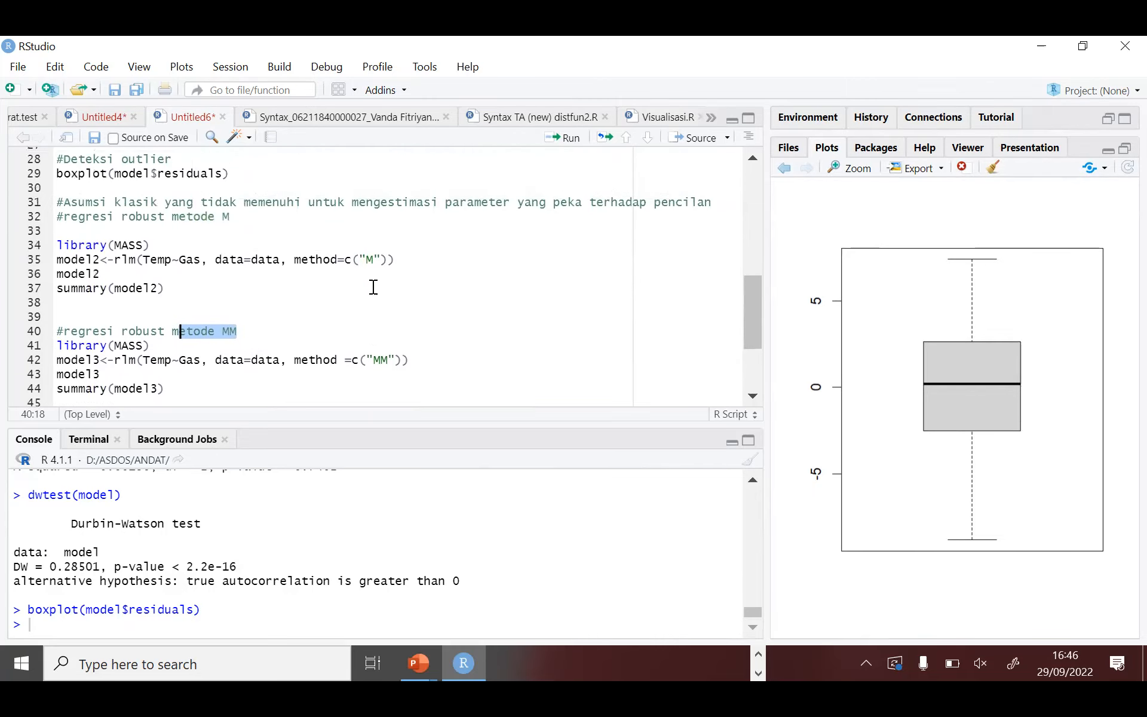
pyautogui.click(205, 285)
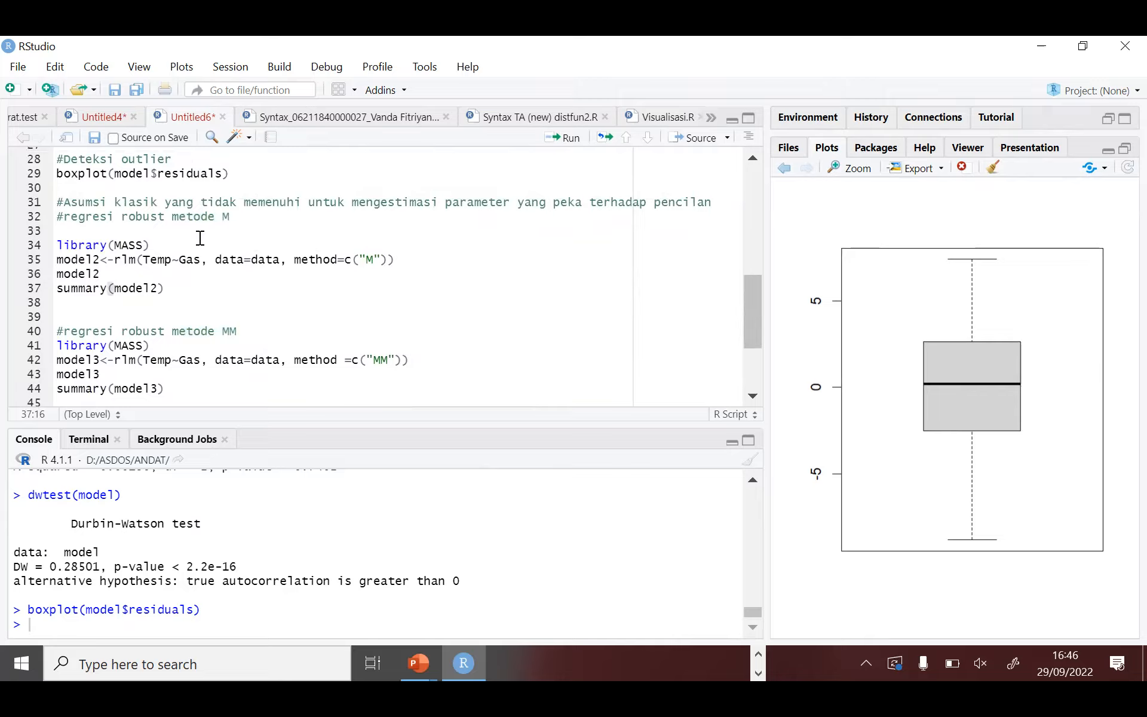
pyautogui.click(212, 229)
pyautogui.click(184, 280)
pyautogui.scroll(4, 185, 242)
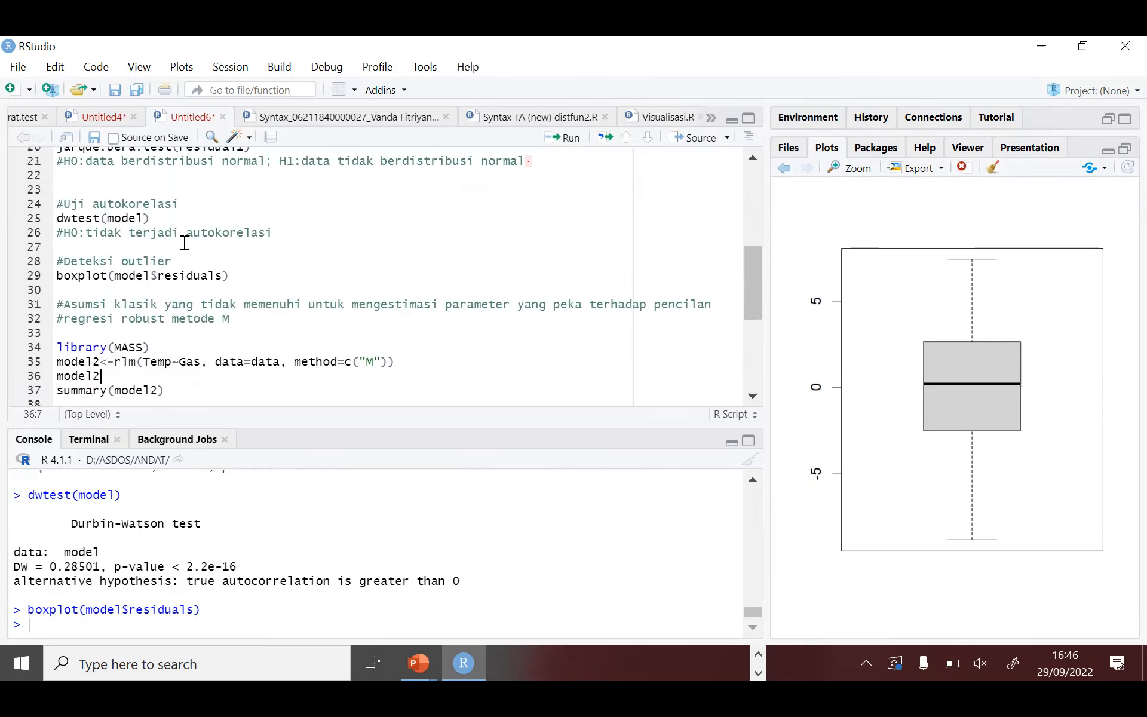
pyautogui.scroll(2, 184, 242)
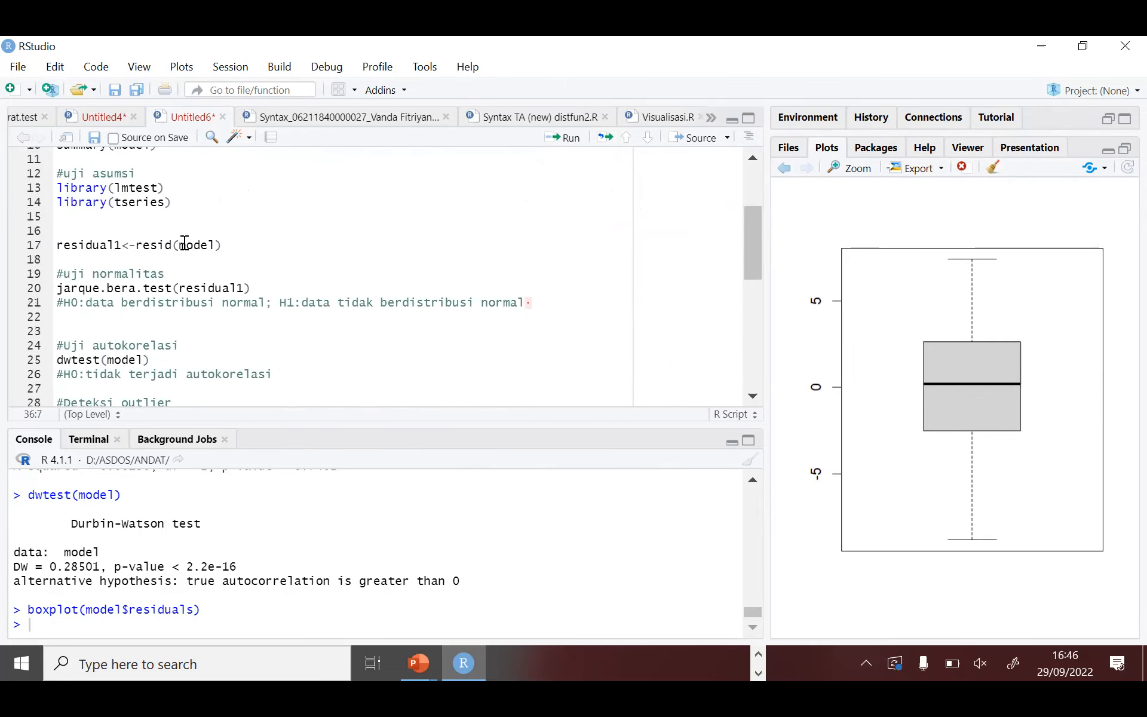
pyautogui.scroll(-5, 184, 243)
pyautogui.click(169, 315)
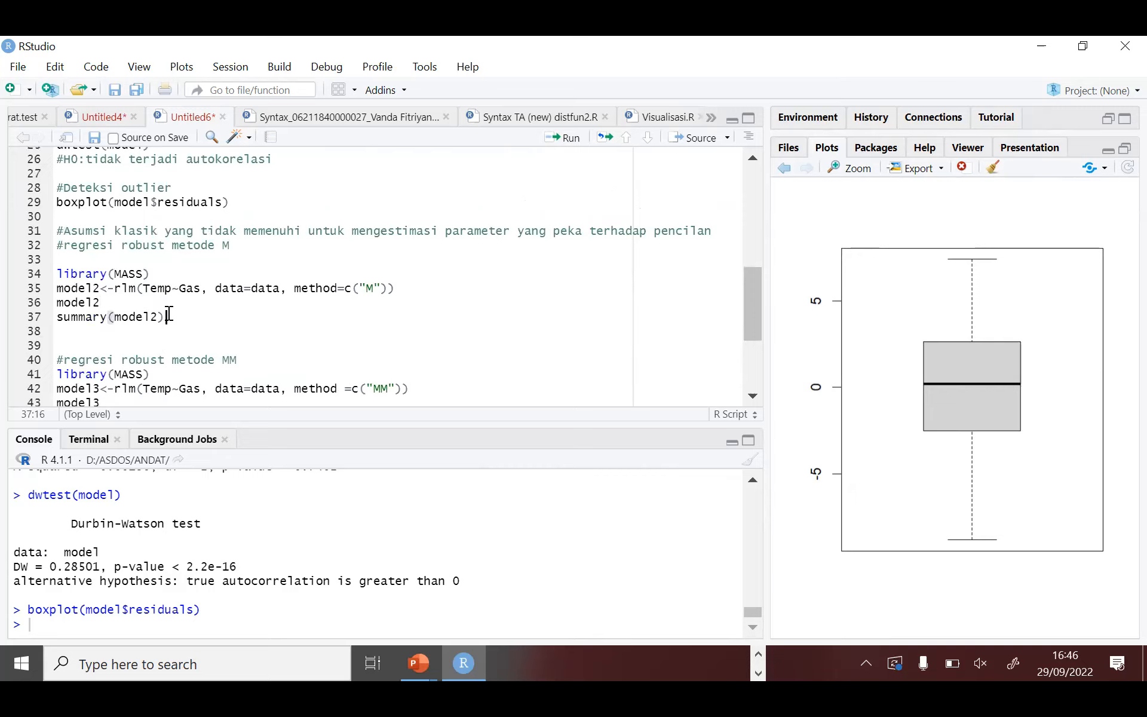
# Highlight the rlm function and its method=c("M") argument on line 35, and compare with "MM" on line 42.
pyautogui.scroll(-1, 169, 315)
pyautogui.moveTo(114, 272); pyautogui.dragTo(136, 272)
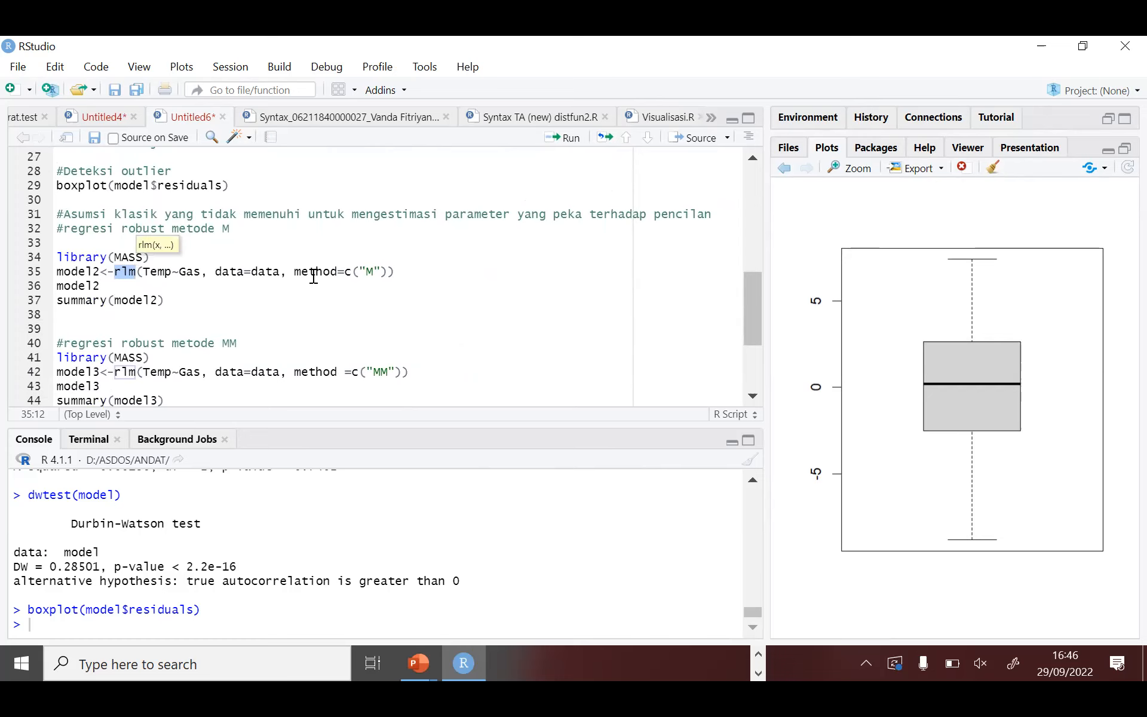
pyautogui.moveTo(294, 272); pyautogui.dragTo(390, 273)
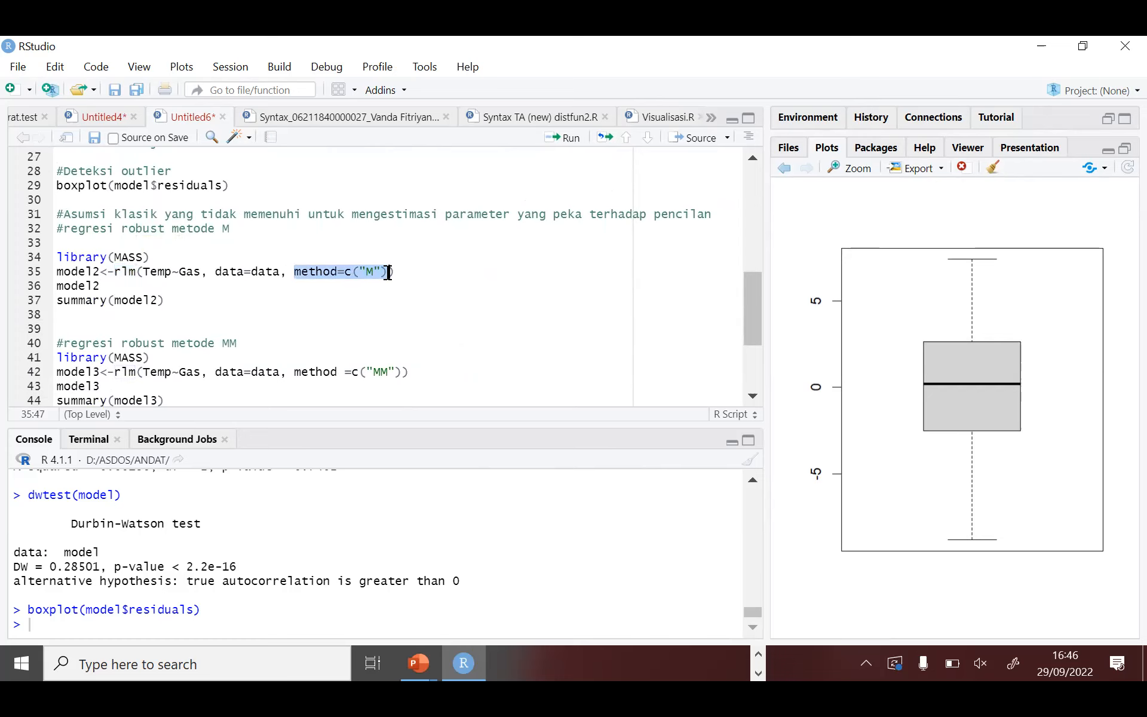
pyautogui.scroll(-2, 426, 270)
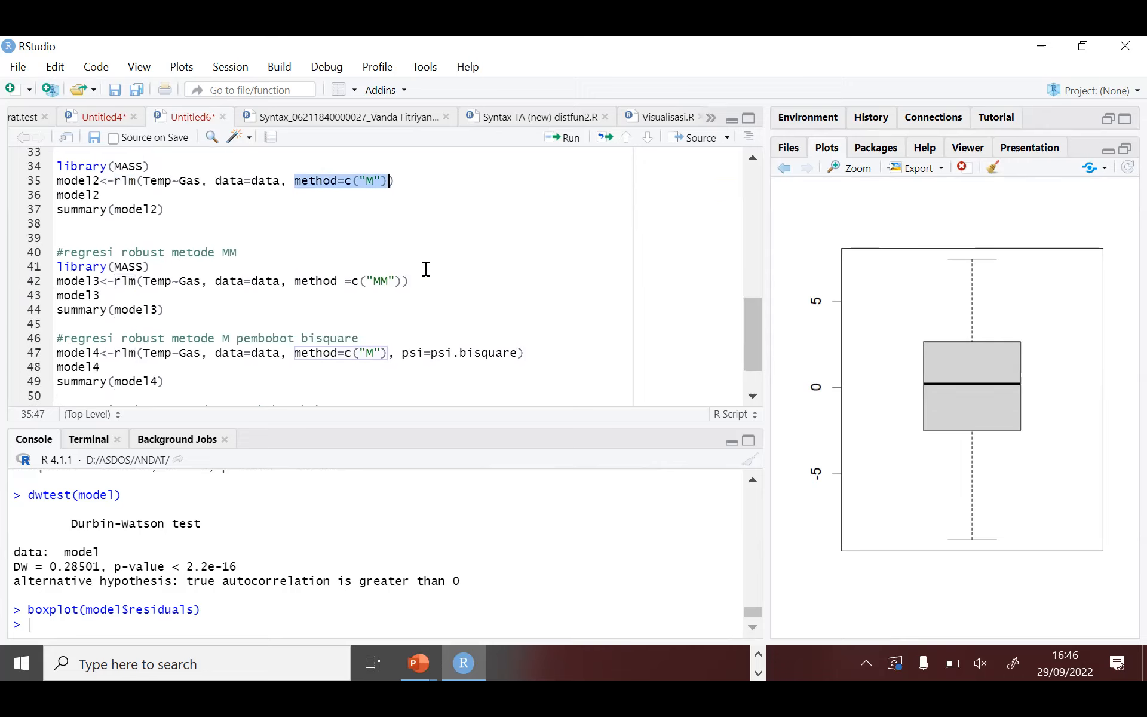
pyautogui.moveTo(366, 286); pyautogui.dragTo(395, 286)
pyautogui.click(409, 286)
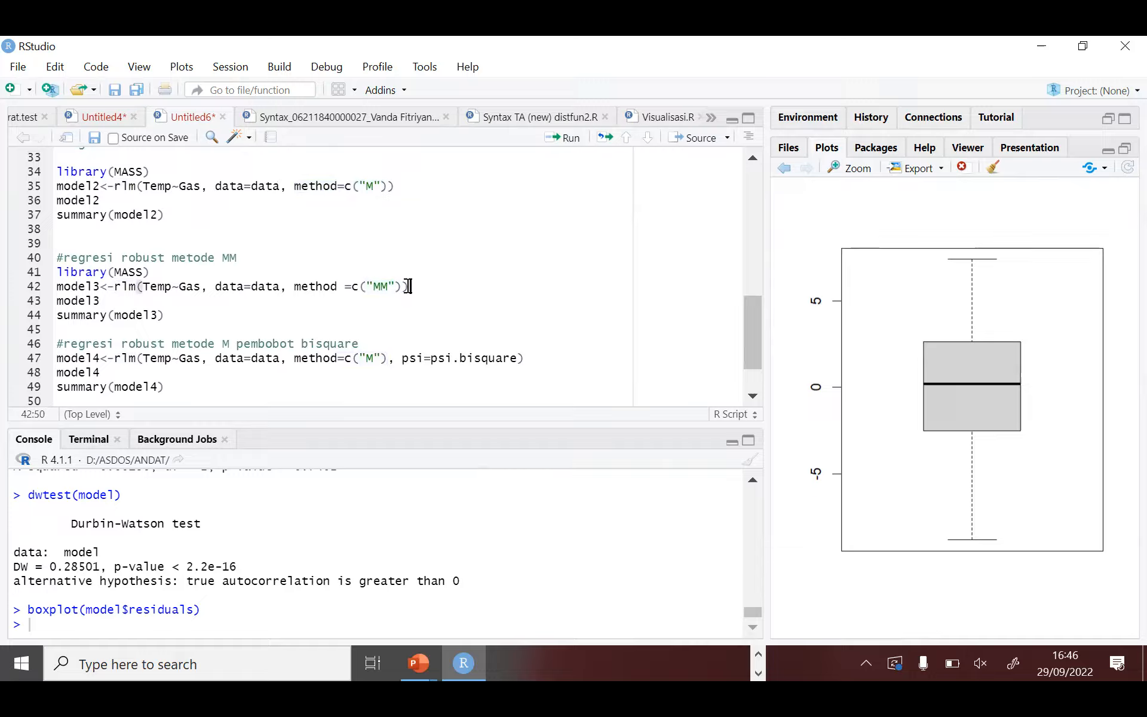
# Run the M-method robust regression of Temp on Gas on lines 35 to 37 and review model2's coefficients and summary in the console.
pyautogui.click(303, 204)
pyautogui.scroll(1, 304, 204)
pyautogui.scroll(1, 304, 203)
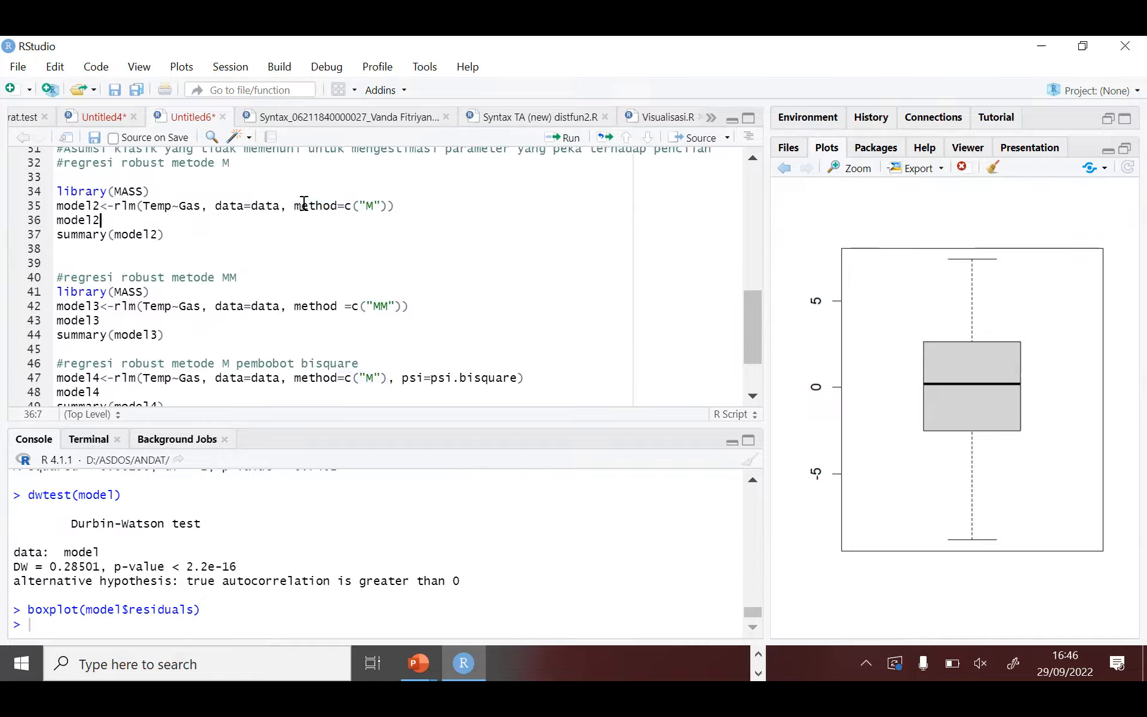
pyautogui.moveTo(165, 234); pyautogui.dragTo(45, 206)
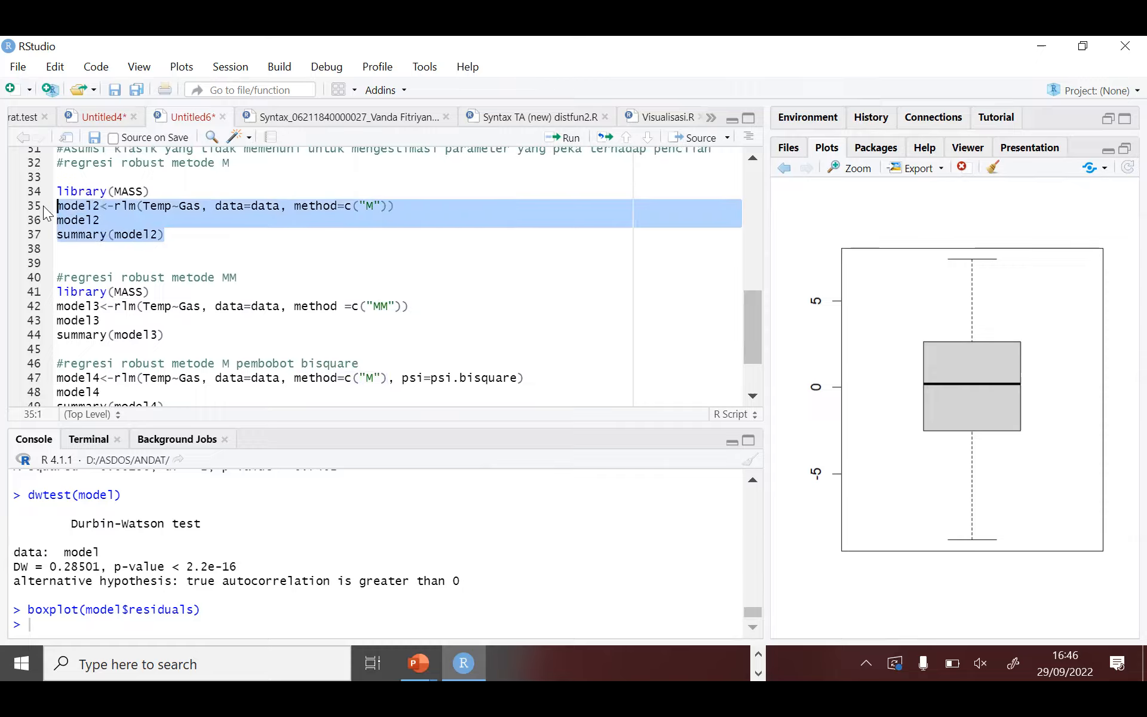
pyautogui.hotkey('ctrl', 'Return')
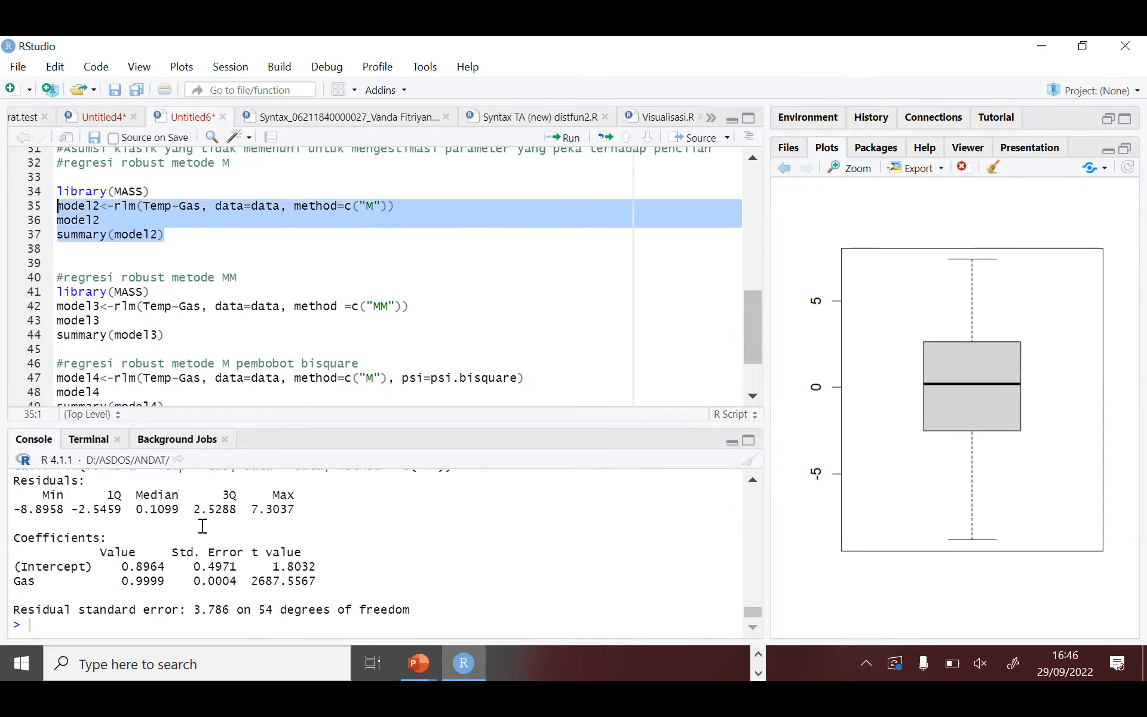
pyautogui.scroll(3, 225, 557)
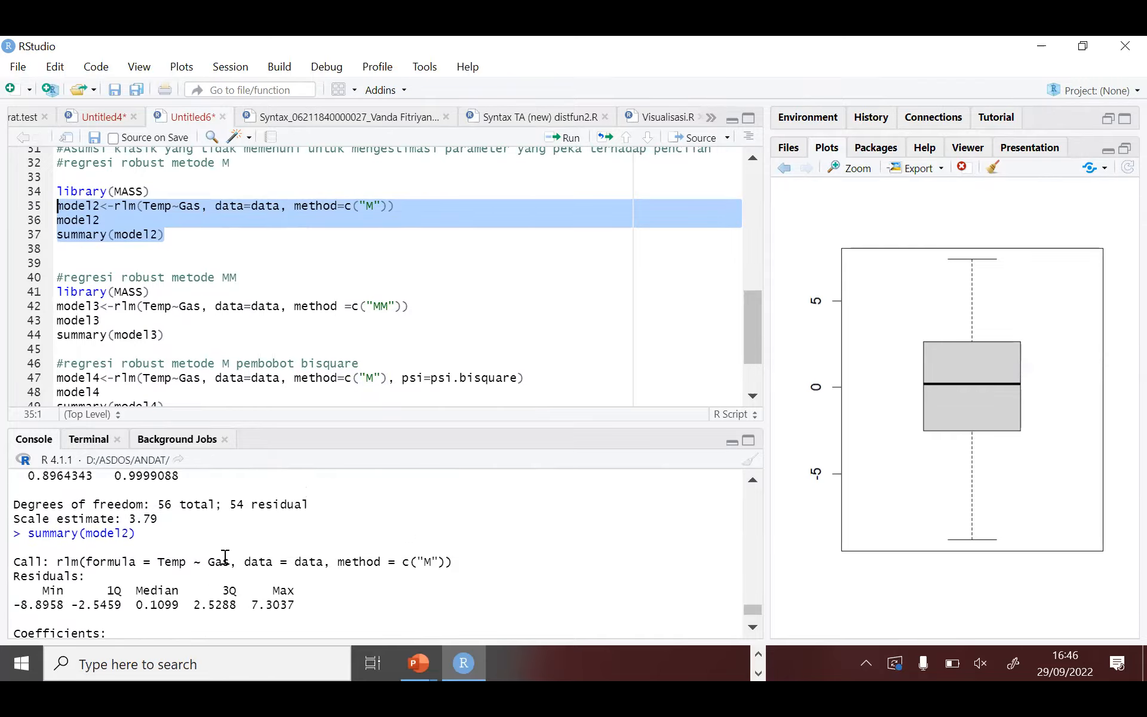
pyautogui.scroll(2, 225, 557)
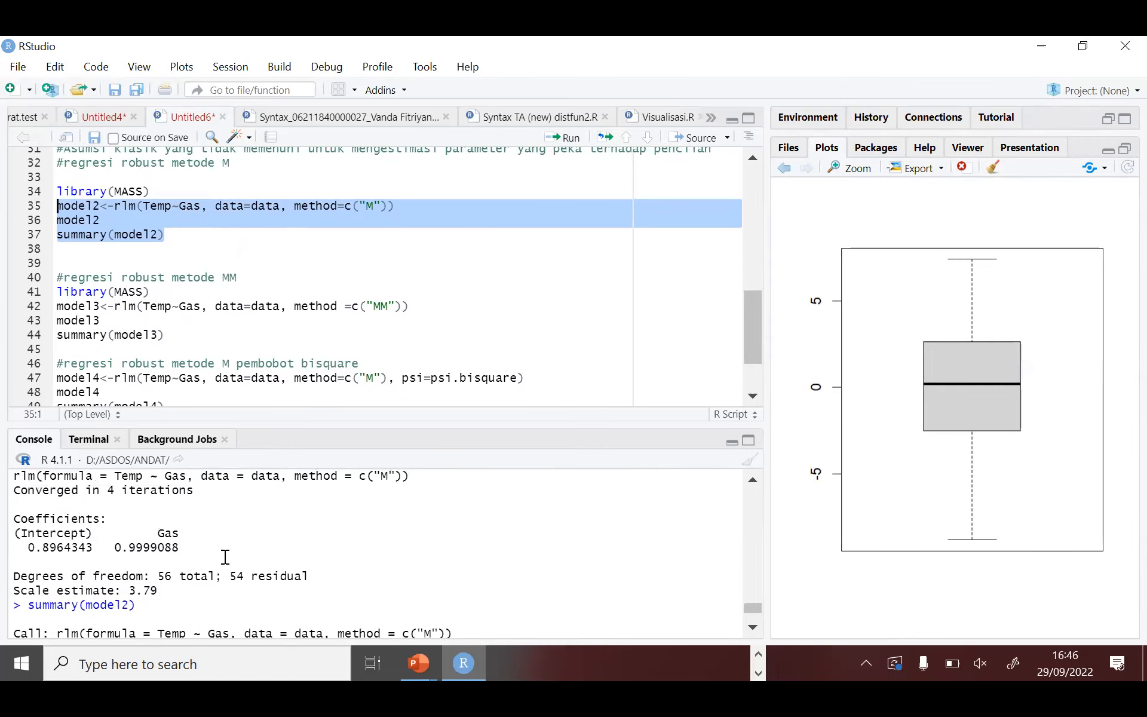
pyautogui.scroll(3, 225, 557)
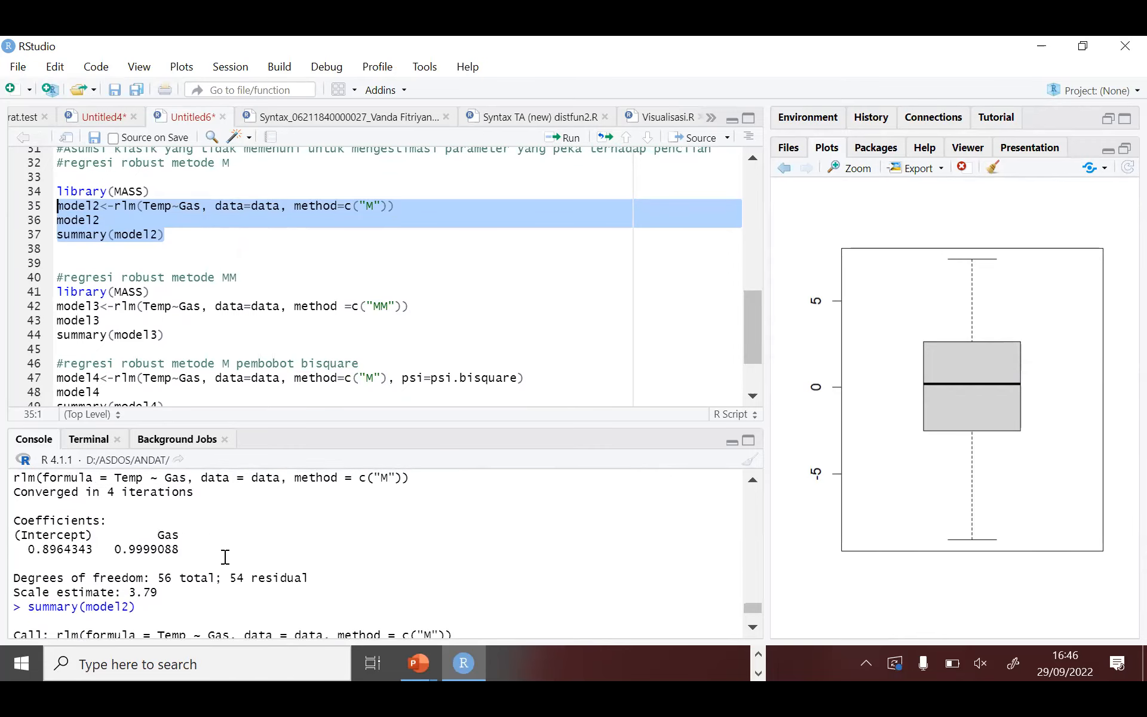
pyautogui.scroll(-3, 225, 557)
pyautogui.scroll(-2, 225, 557)
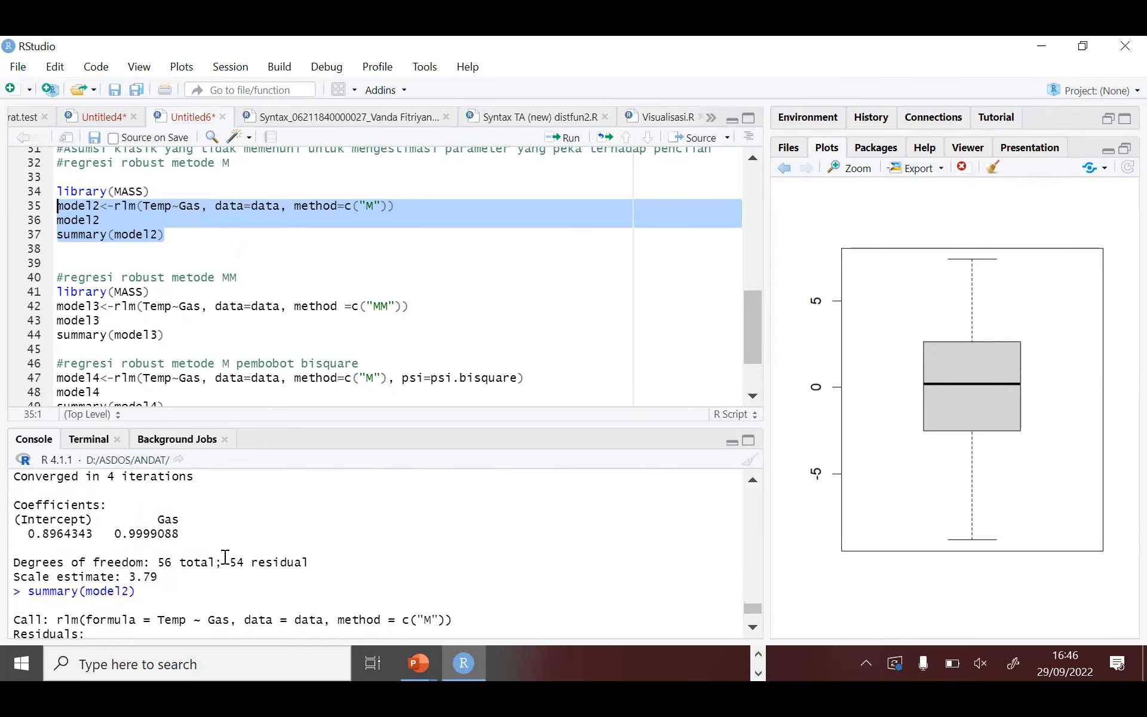
pyautogui.scroll(-7, 225, 557)
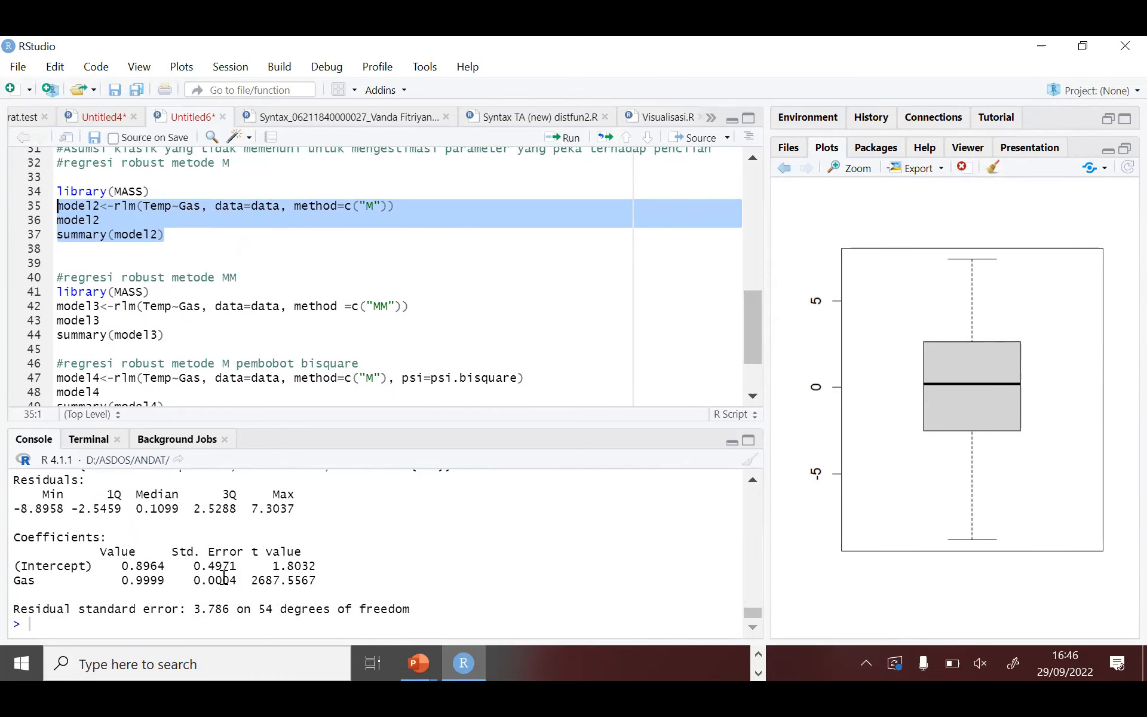
# Run the MM-method robust regression of Temp on Gas on lines 41 to 44 and check model3's summary in the console.
pyautogui.moveTo(189, 333); pyautogui.dragTo(42, 292)
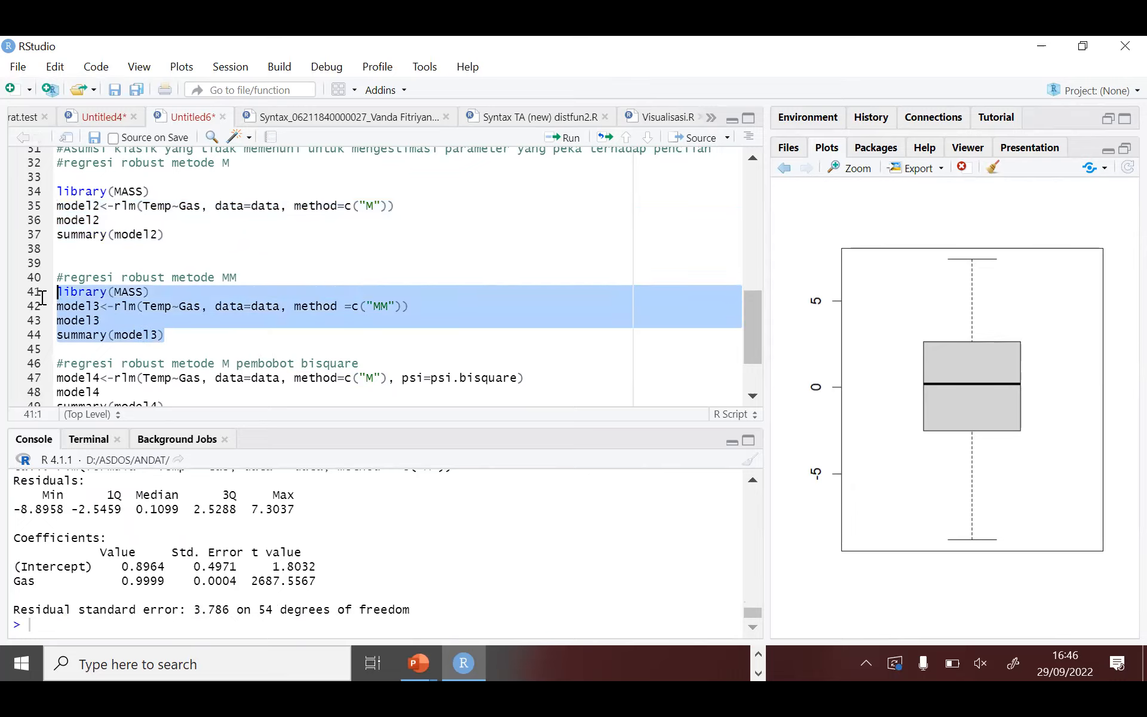
pyautogui.scroll(-2, 222, 330)
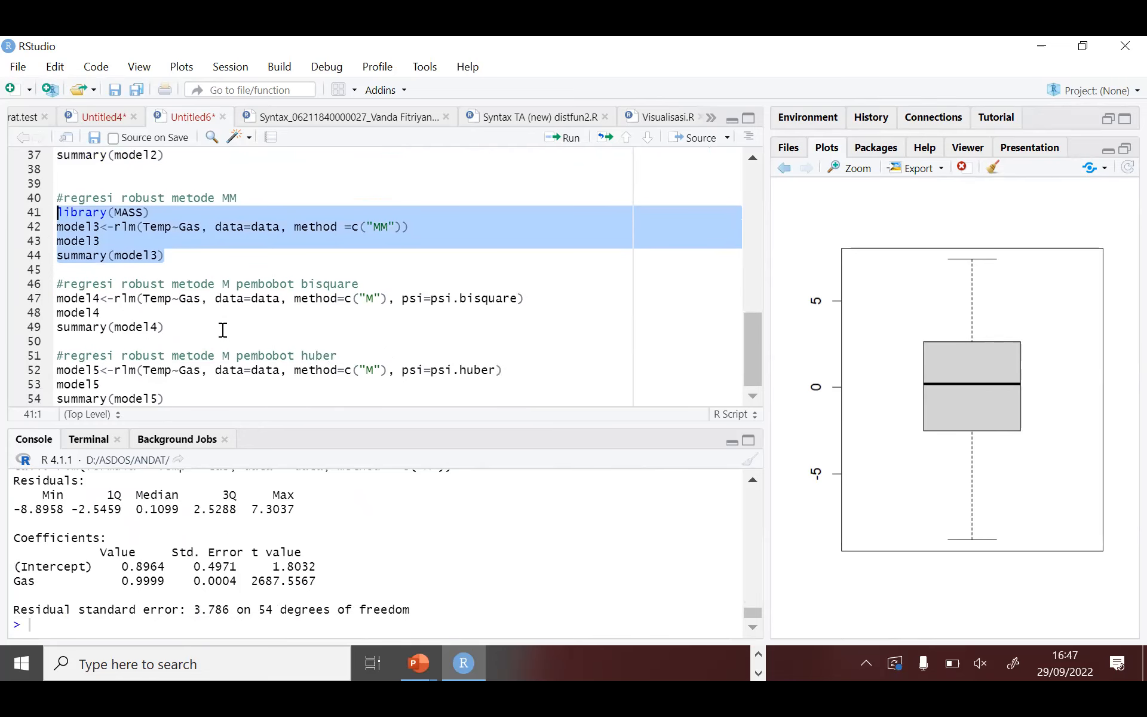
pyautogui.scroll(2, 223, 330)
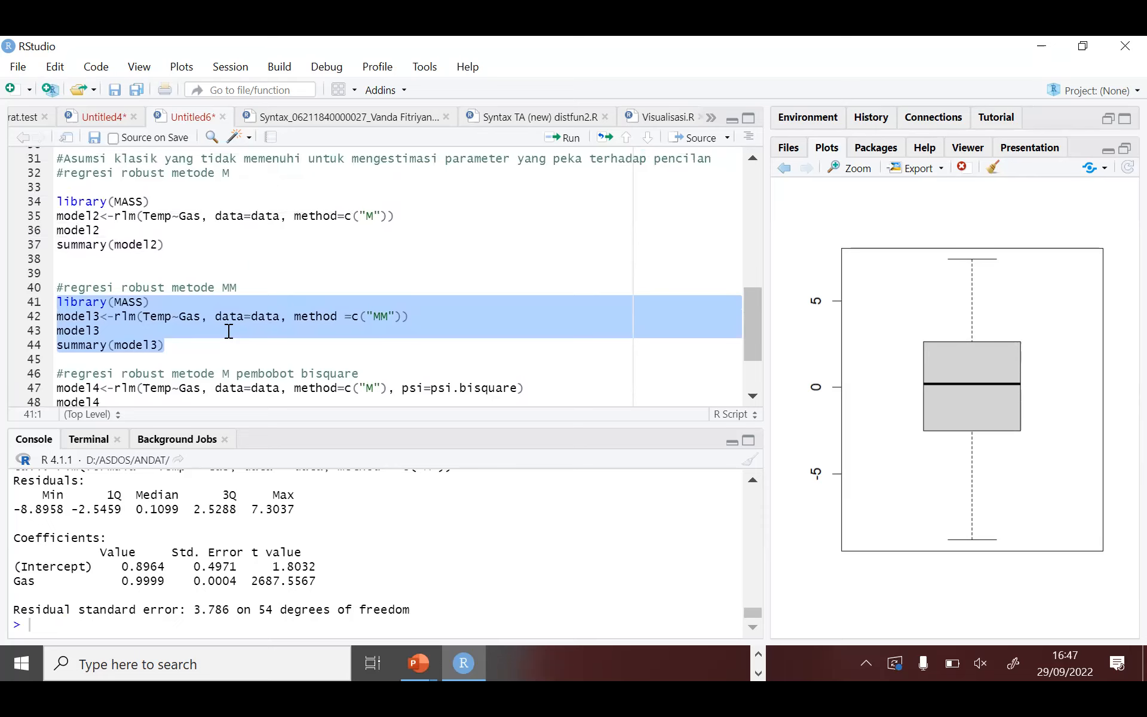
pyautogui.scroll(-2, 229, 331)
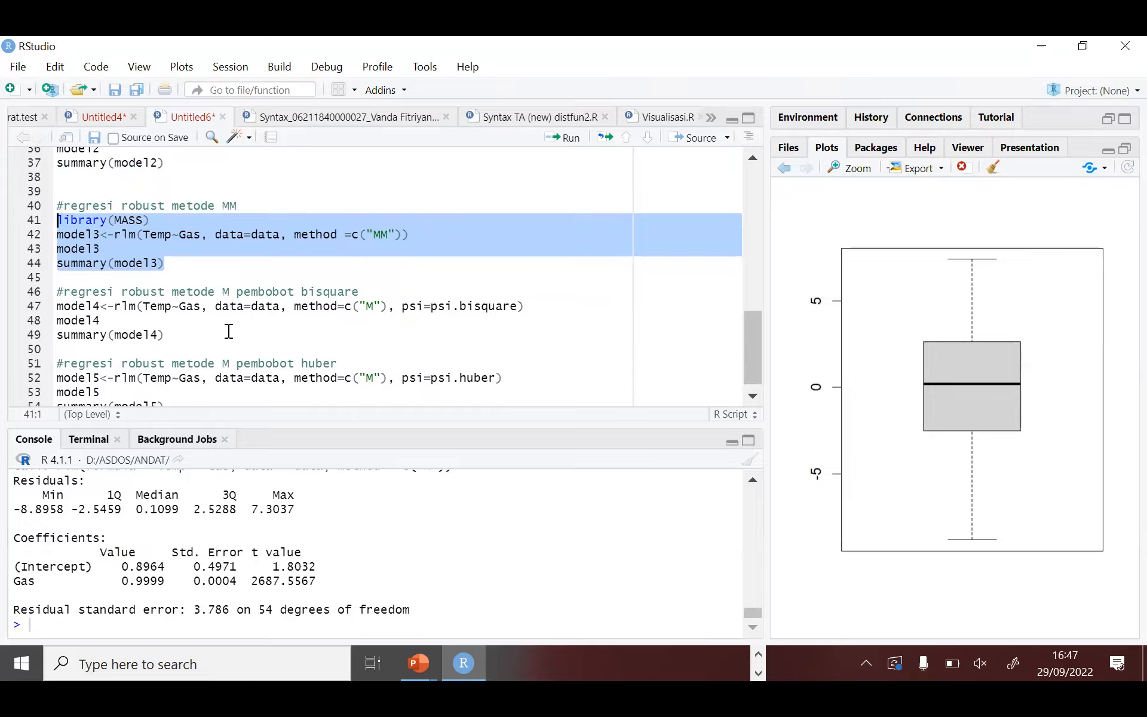
pyautogui.hotkey('ctrl', 'Return')
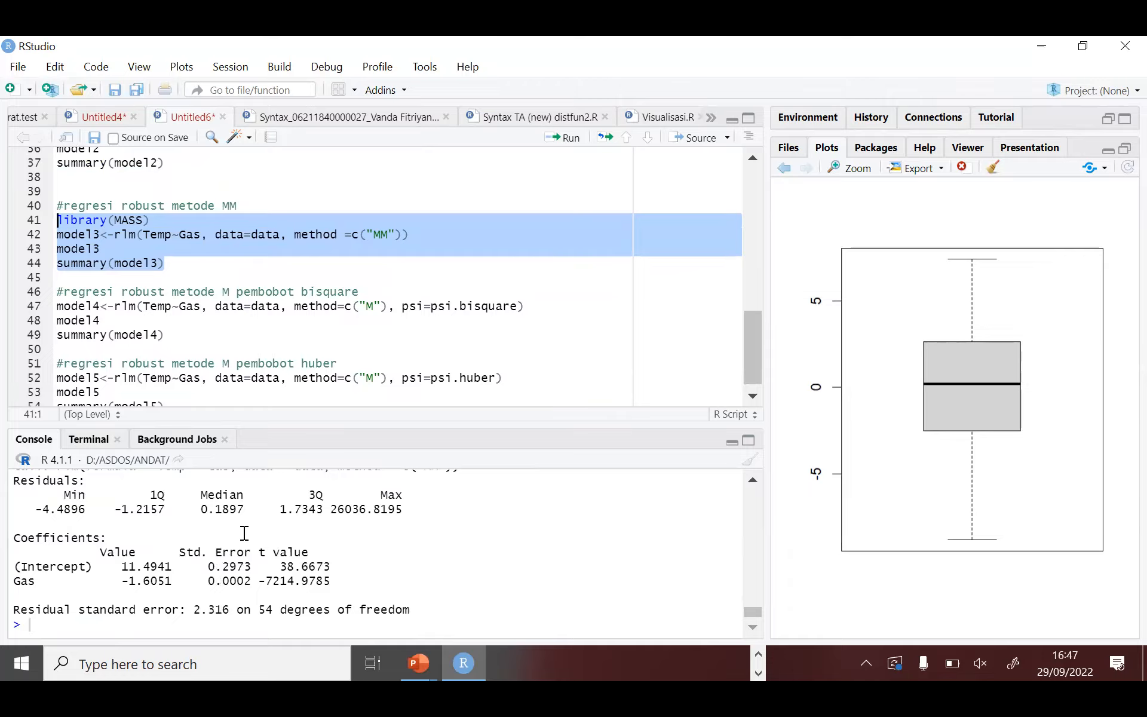
pyautogui.scroll(2, 244, 533)
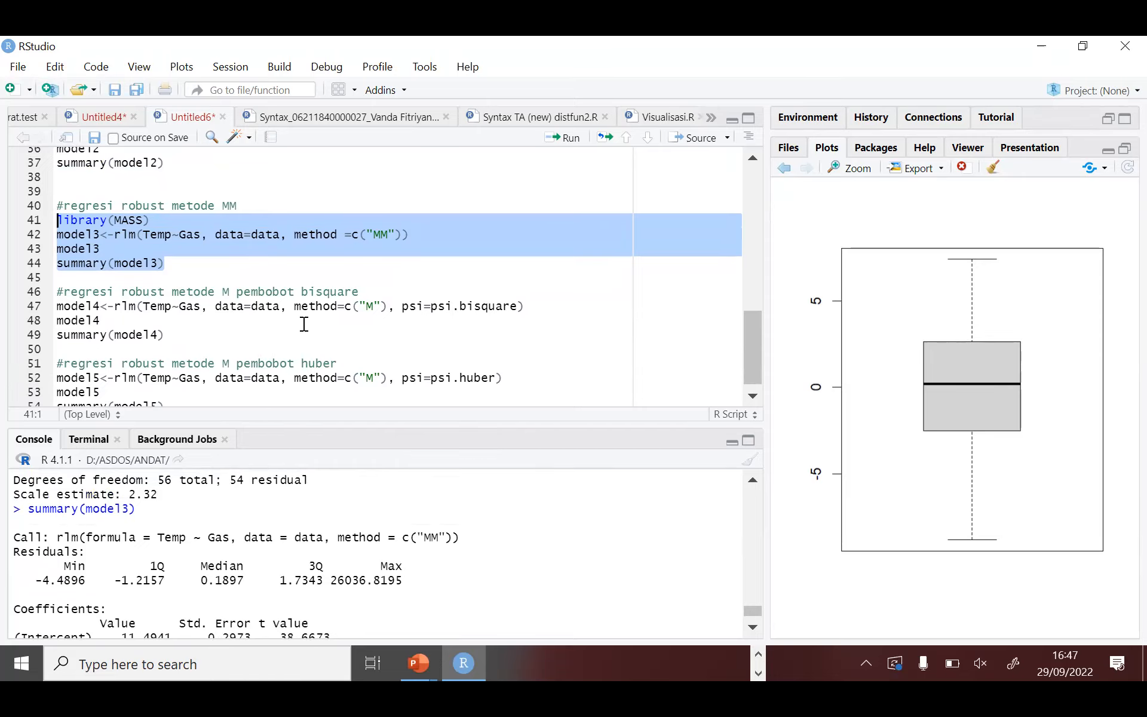
# Run the M-method robust regression with bisquare weights on lines 47 to 49, including model4's summary.
pyautogui.click(190, 335)
pyautogui.moveTo(180, 339); pyautogui.dragTo(39, 312)
pyautogui.hotkey('ctrl', 'Return')
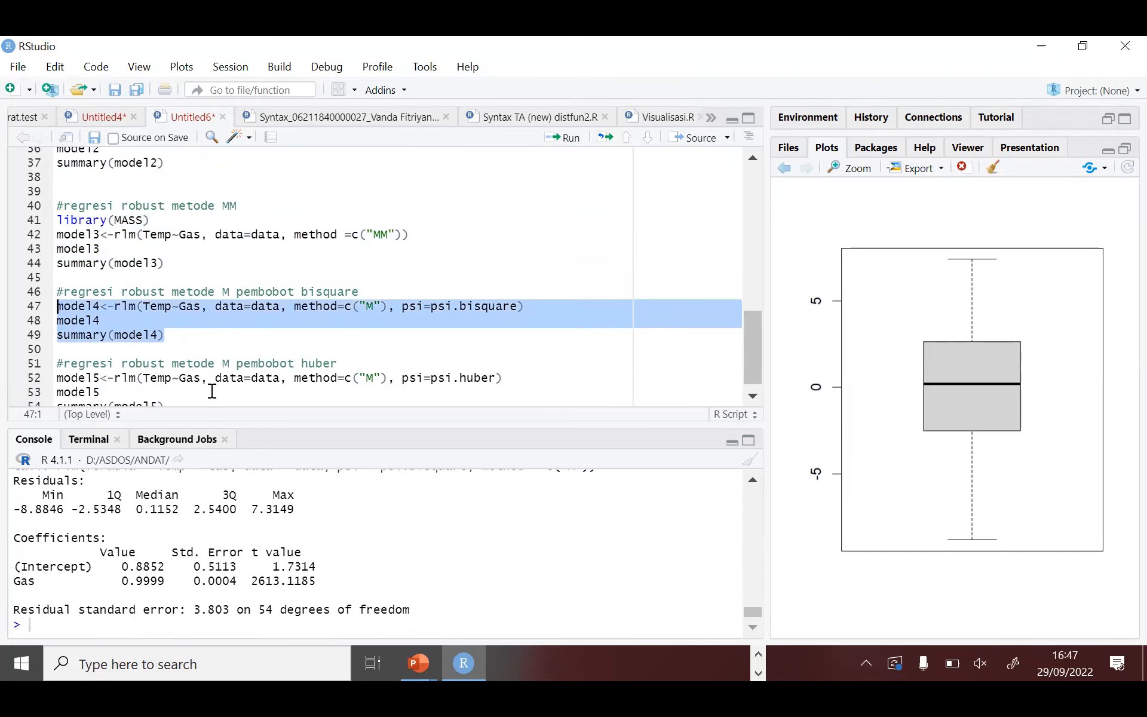
# Run the M-method robust regression with Huber weights on lines 52 to 54, including model5's summary.
pyautogui.scroll(-1, 212, 397)
pyautogui.click(171, 398)
pyautogui.moveTo(167, 398); pyautogui.dragTo(54, 370)
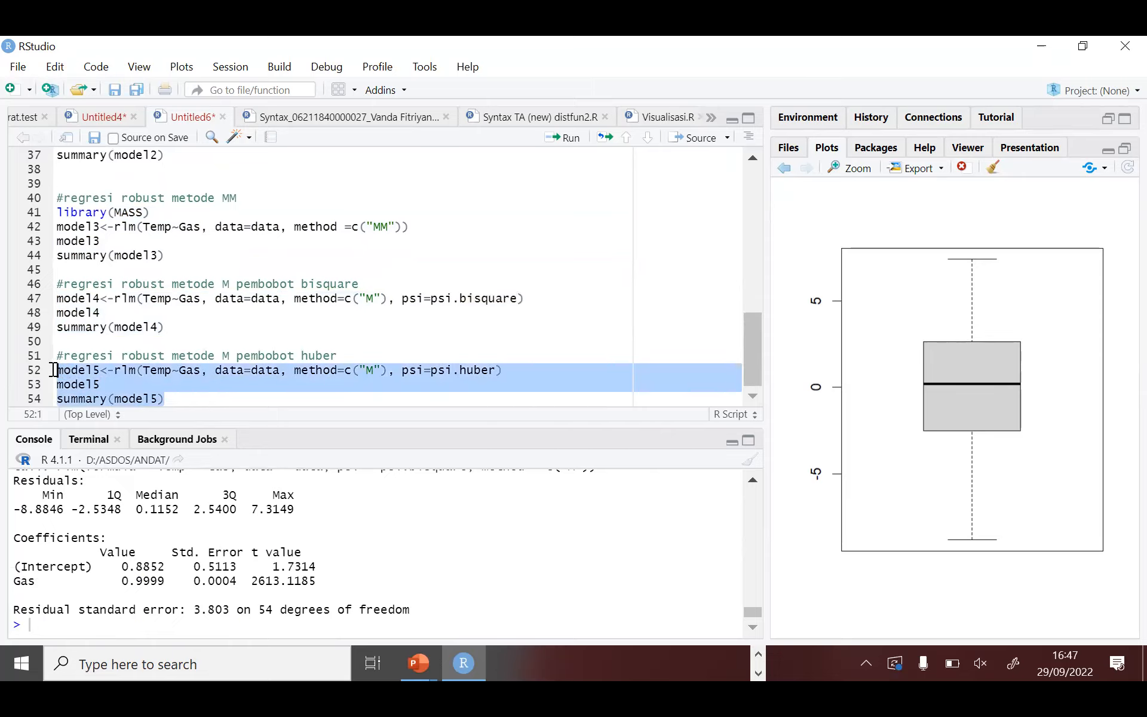
pyautogui.hotkey('ctrl', 'Return')
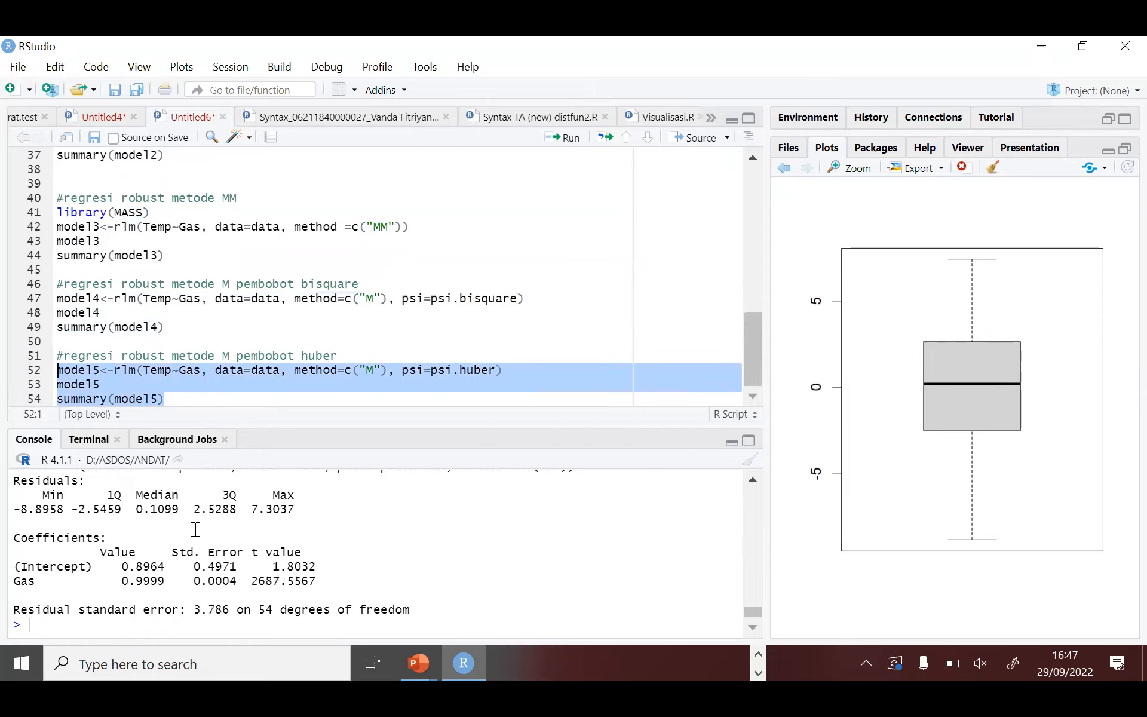
# Look back through the console output of model5, model4 and model3, comparing their coefficients and residual standard errors.
pyautogui.scroll(3, 230, 557)
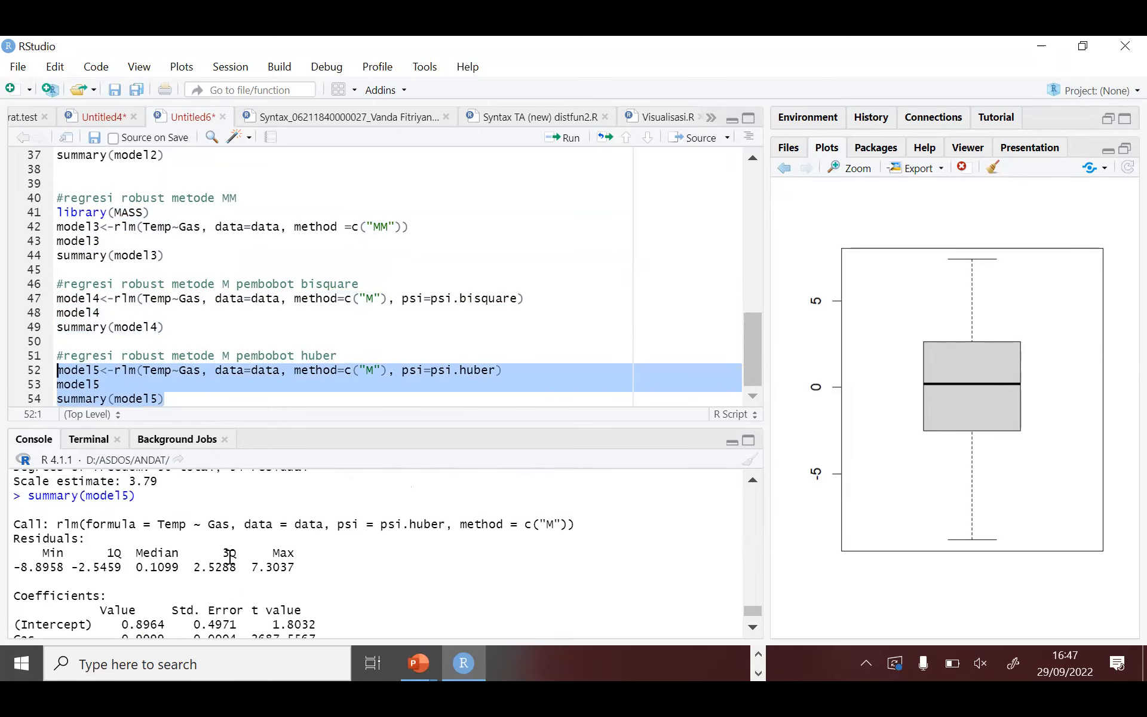
pyautogui.scroll(-3, 230, 557)
pyautogui.scroll(5, 230, 557)
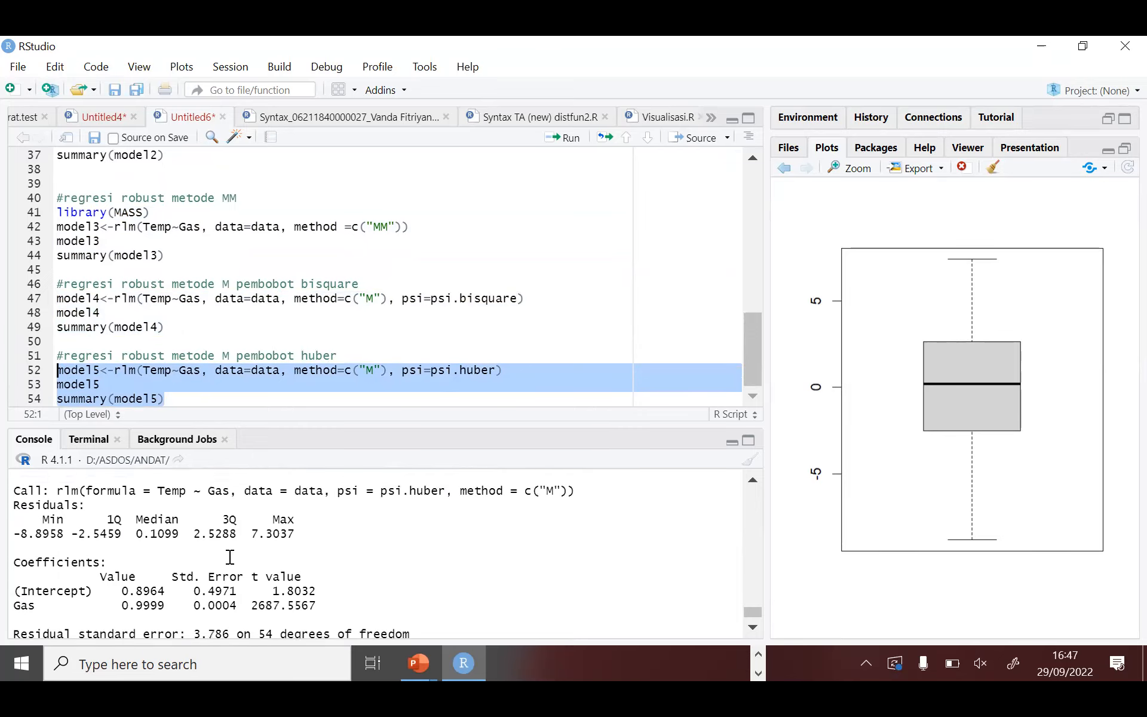
pyautogui.scroll(4, 230, 557)
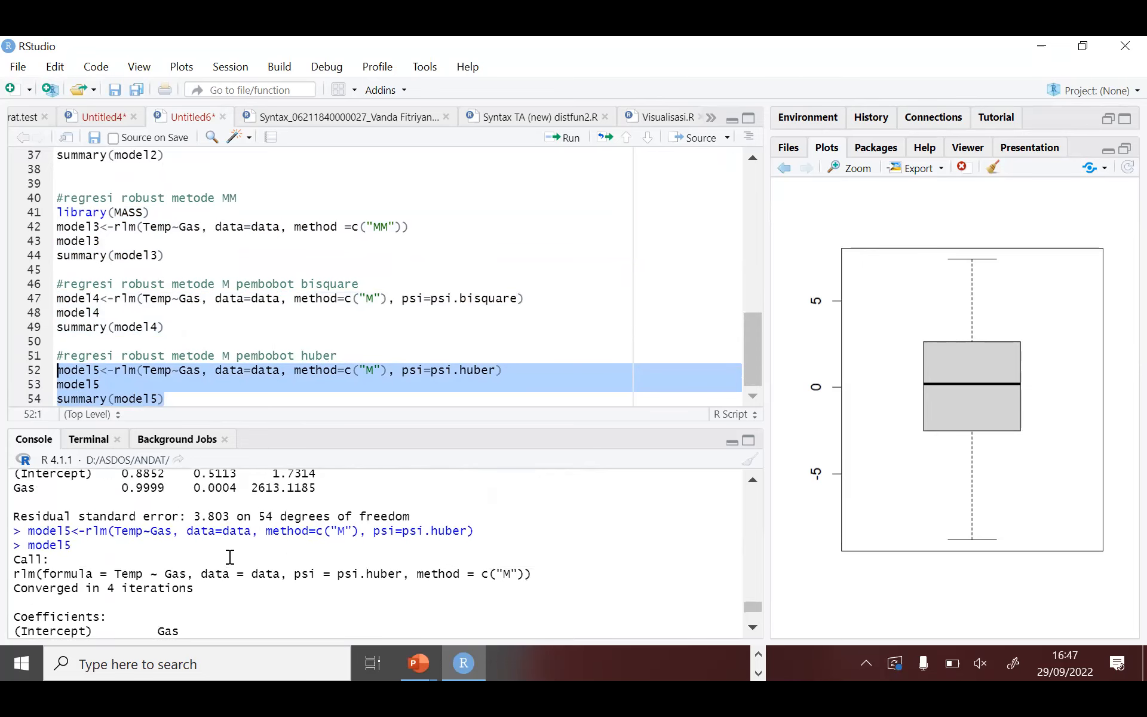
pyautogui.scroll(4, 230, 556)
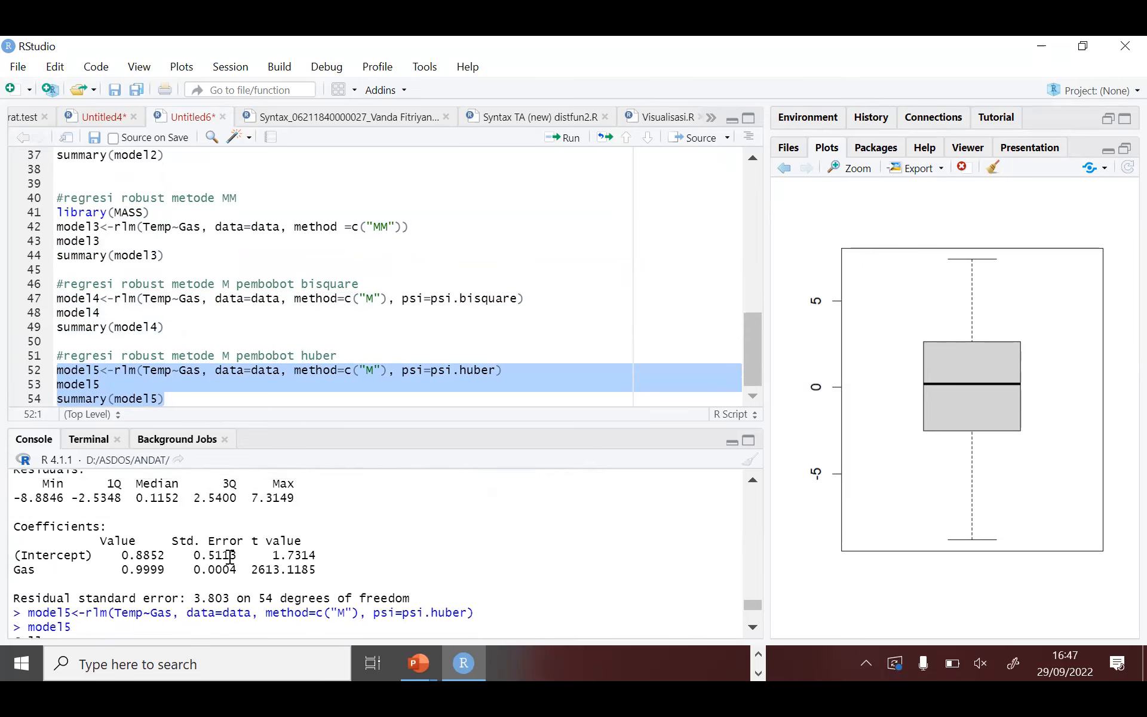
pyautogui.scroll(6, 230, 557)
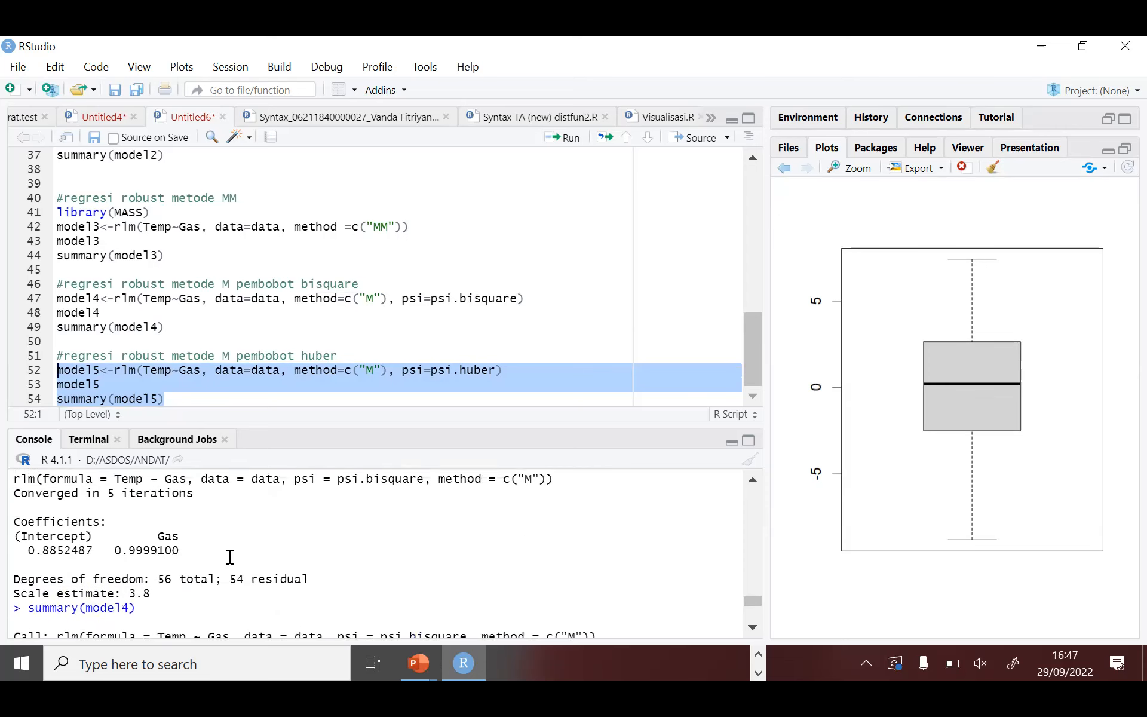
pyautogui.scroll(1, 230, 557)
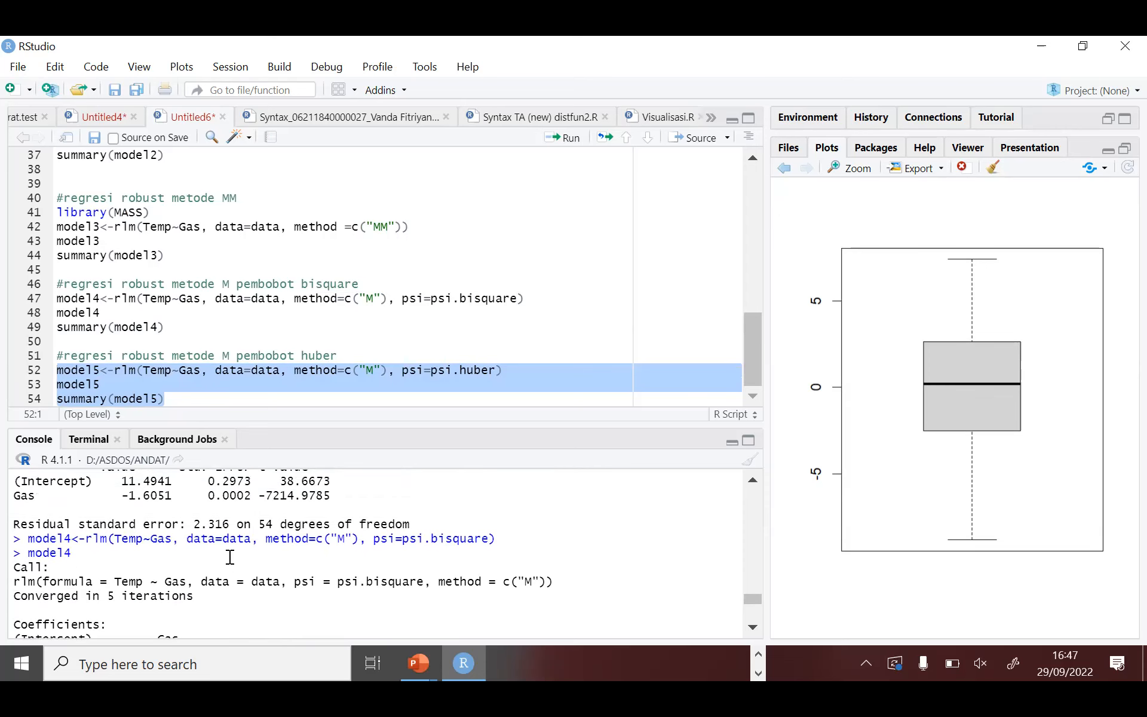
pyautogui.scroll(5, 230, 557)
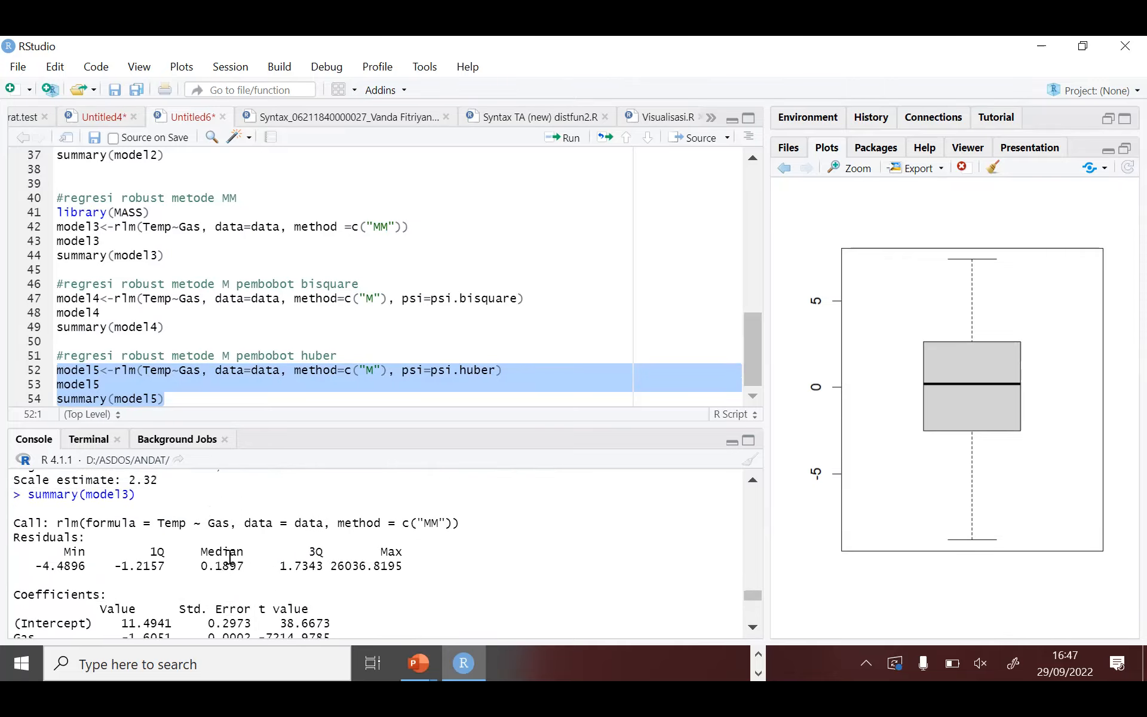
pyautogui.scroll(1, 266, 337)
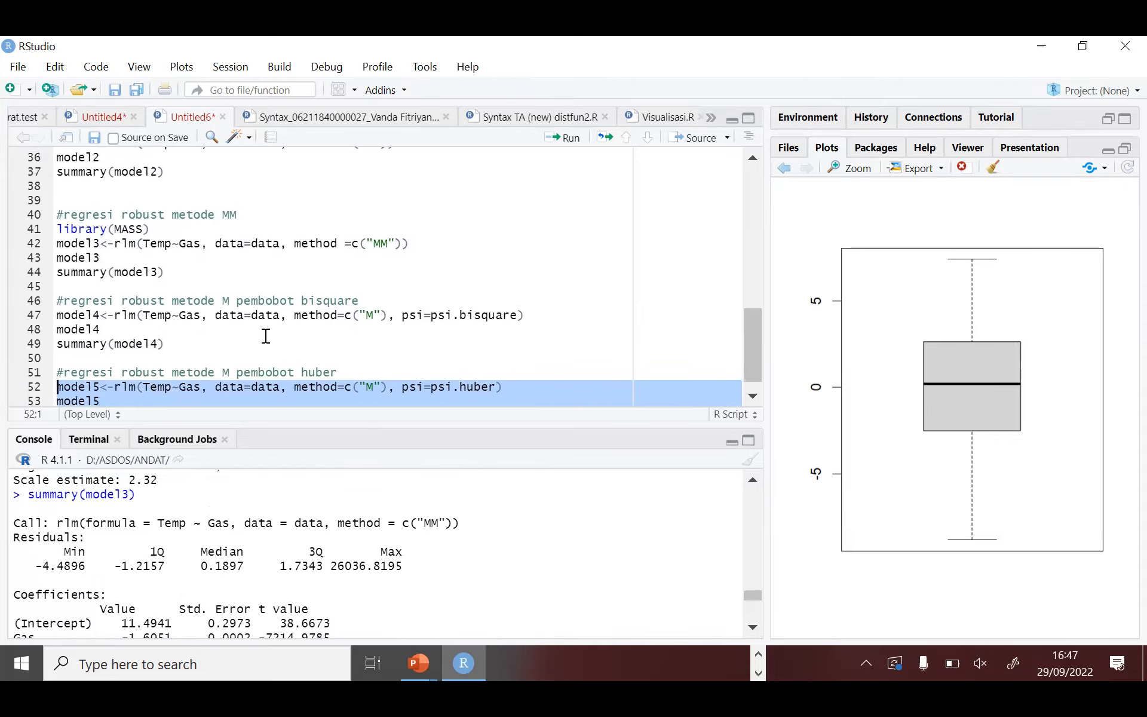
pyautogui.scroll(-1, 253, 392)
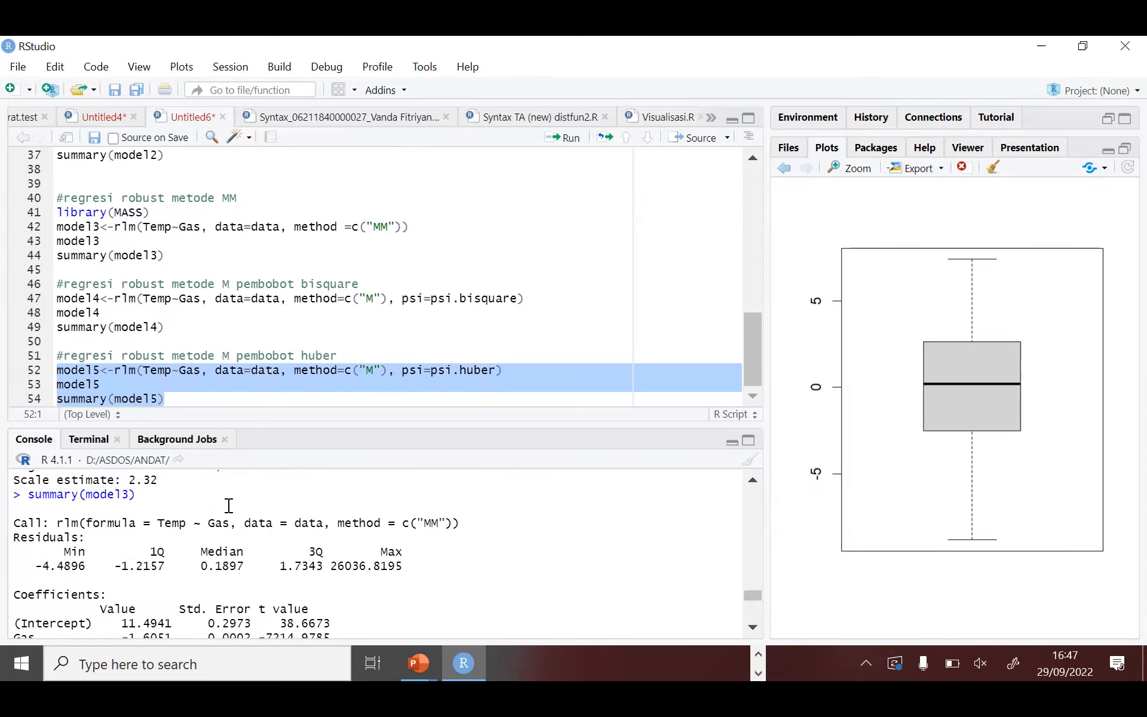
pyautogui.scroll(-1, 229, 506)
pyautogui.scroll(3, 229, 505)
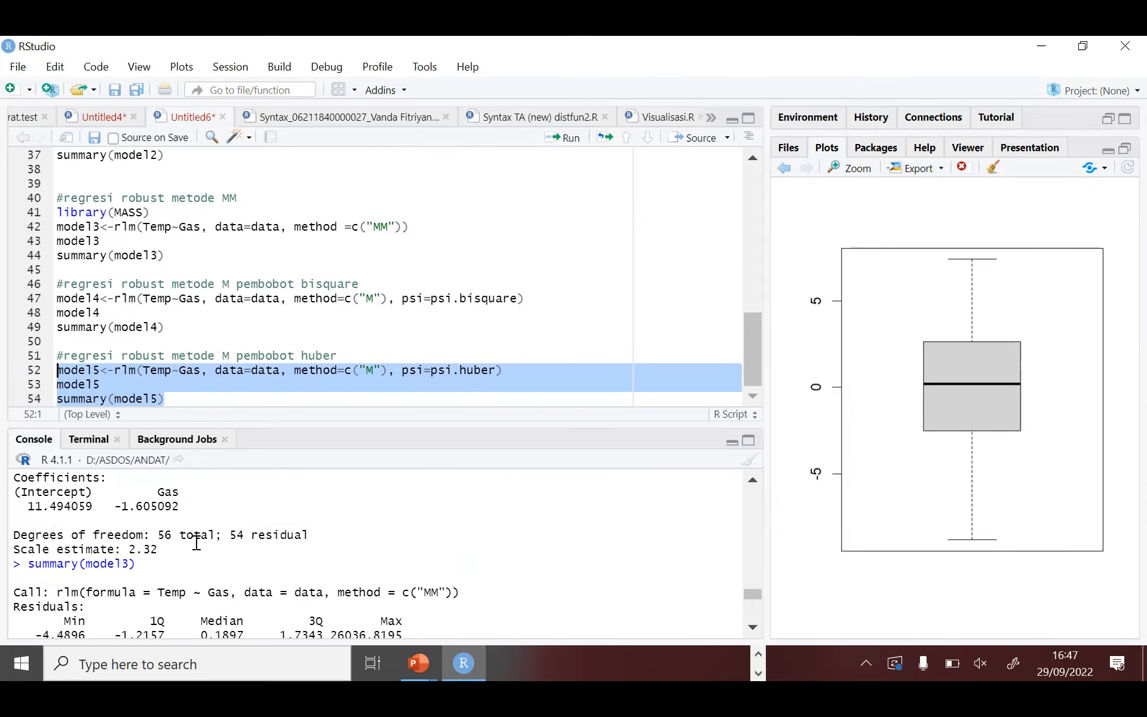
pyautogui.scroll(-4, 196, 544)
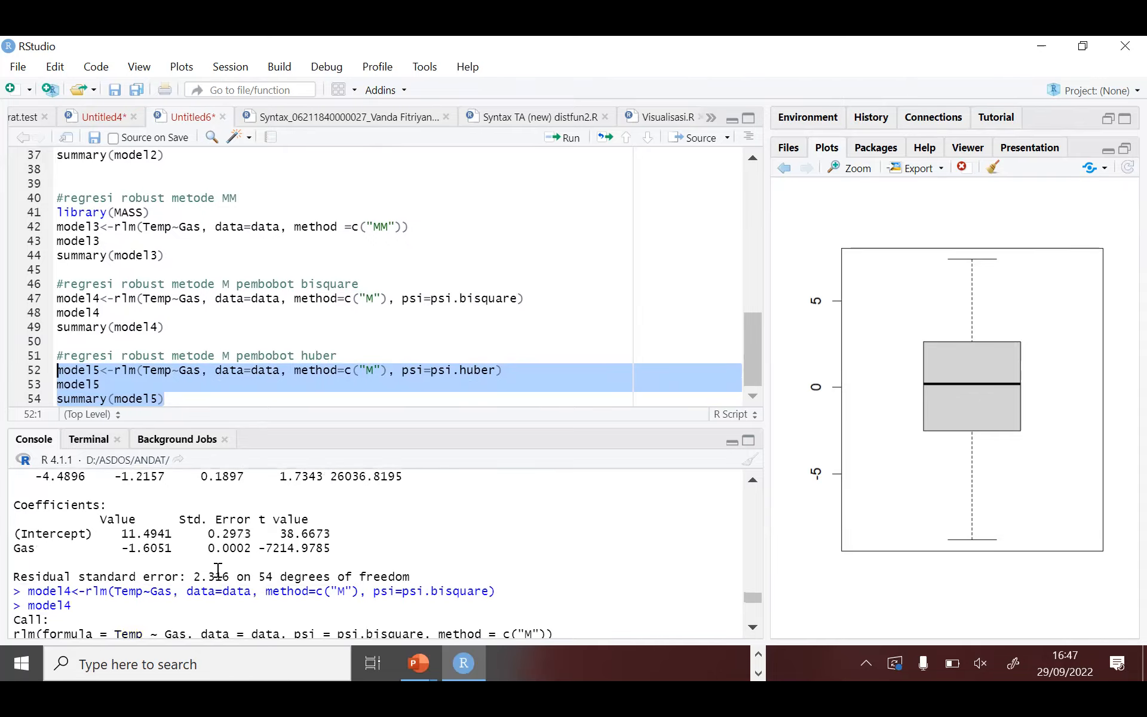
# Highlight model3's summary output, "metode MM" on line 40, and the residual standard error of the MM model.
pyautogui.moveTo(234, 576); pyautogui.dragTo(269, 265)
pyautogui.scroll(1, 5, 578)
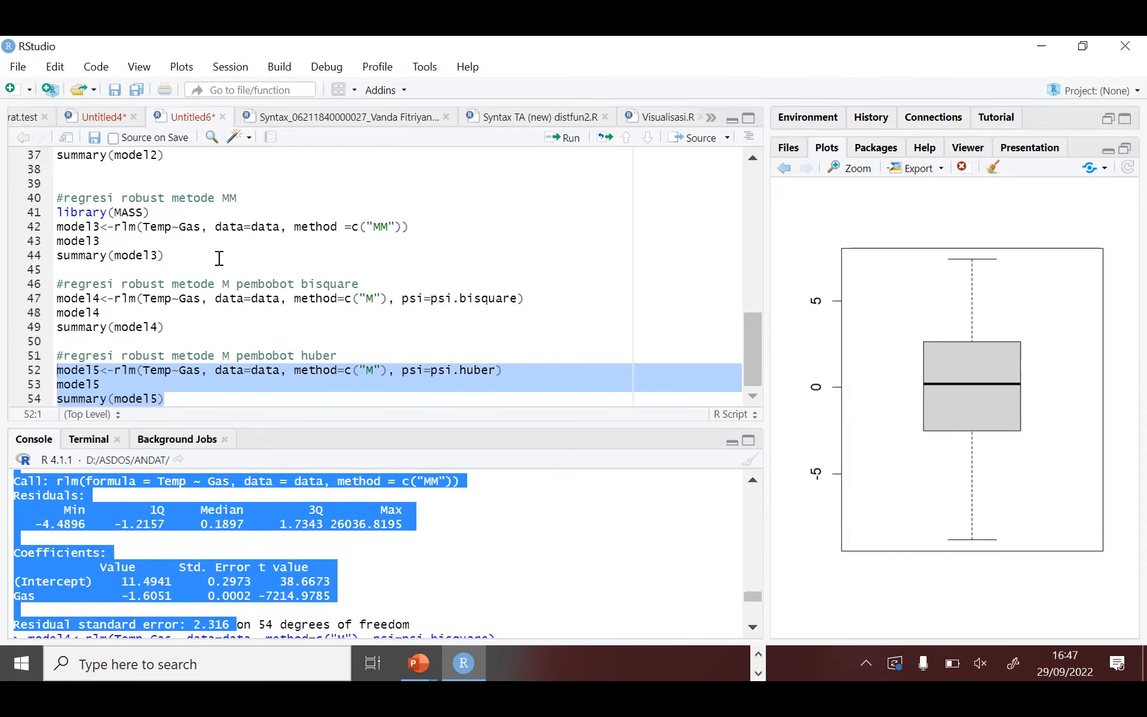
pyautogui.moveTo(251, 196); pyautogui.dragTo(181, 196)
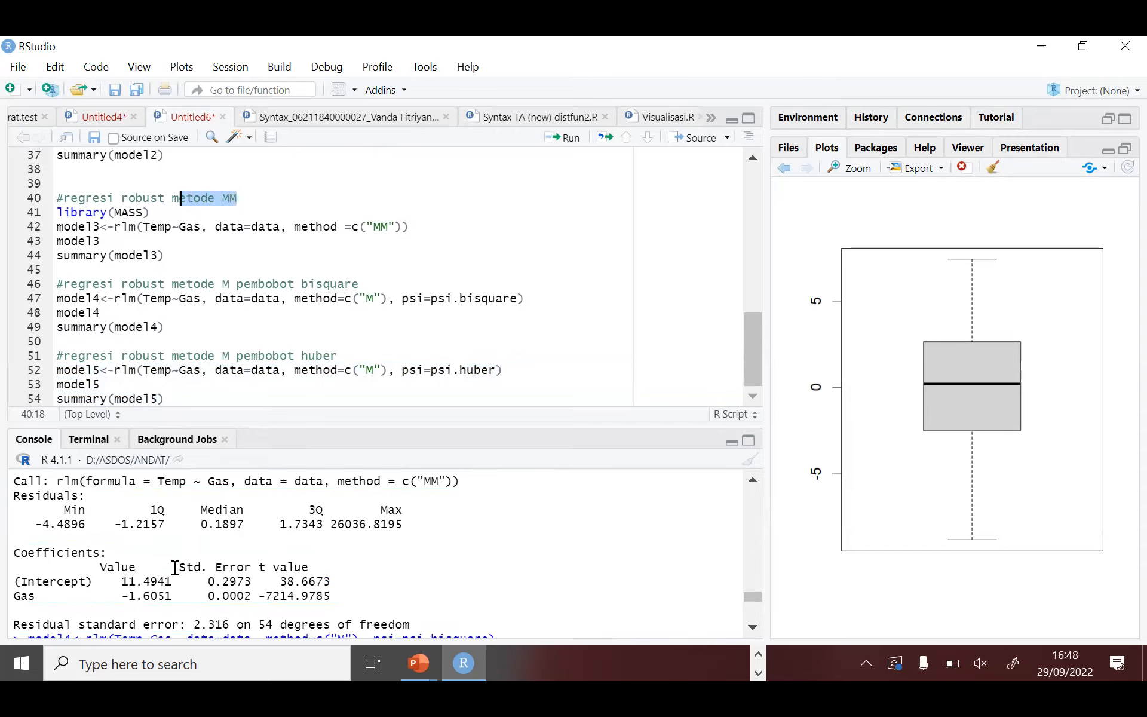
pyautogui.moveTo(195, 626); pyautogui.dragTo(229, 625)
pyautogui.scroll(-1, 293, 591)
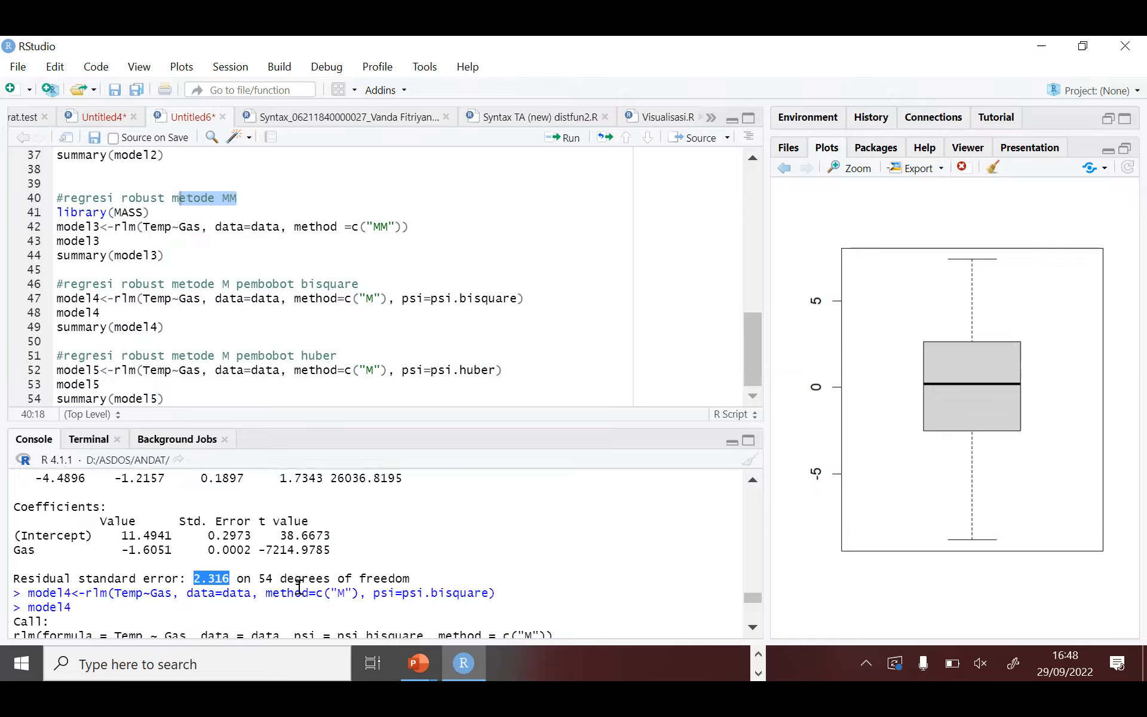
# Compare the remaining models' output, highlight model5's residual standard error, and look over the robust regression sections of the script.
pyautogui.scroll(-3, 300, 587)
pyautogui.scroll(-2, 300, 586)
pyautogui.scroll(3, 299, 587)
pyautogui.scroll(-2, 299, 587)
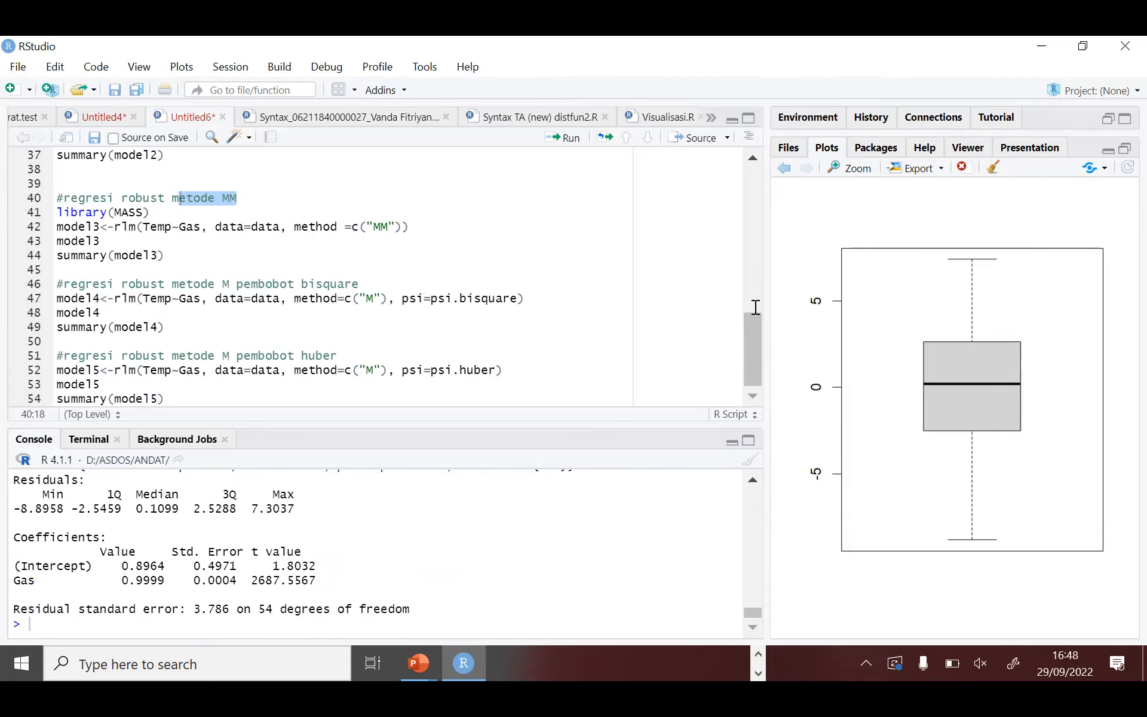
pyautogui.scroll(4, 394, 399)
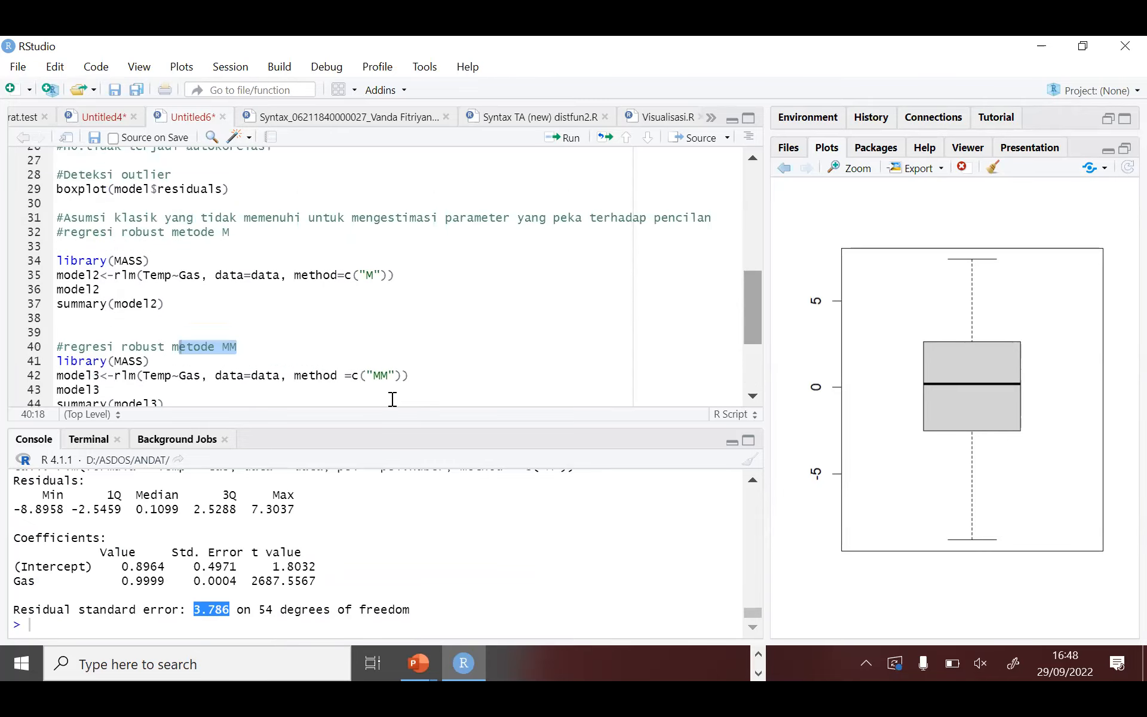
pyautogui.scroll(-4, 392, 399)
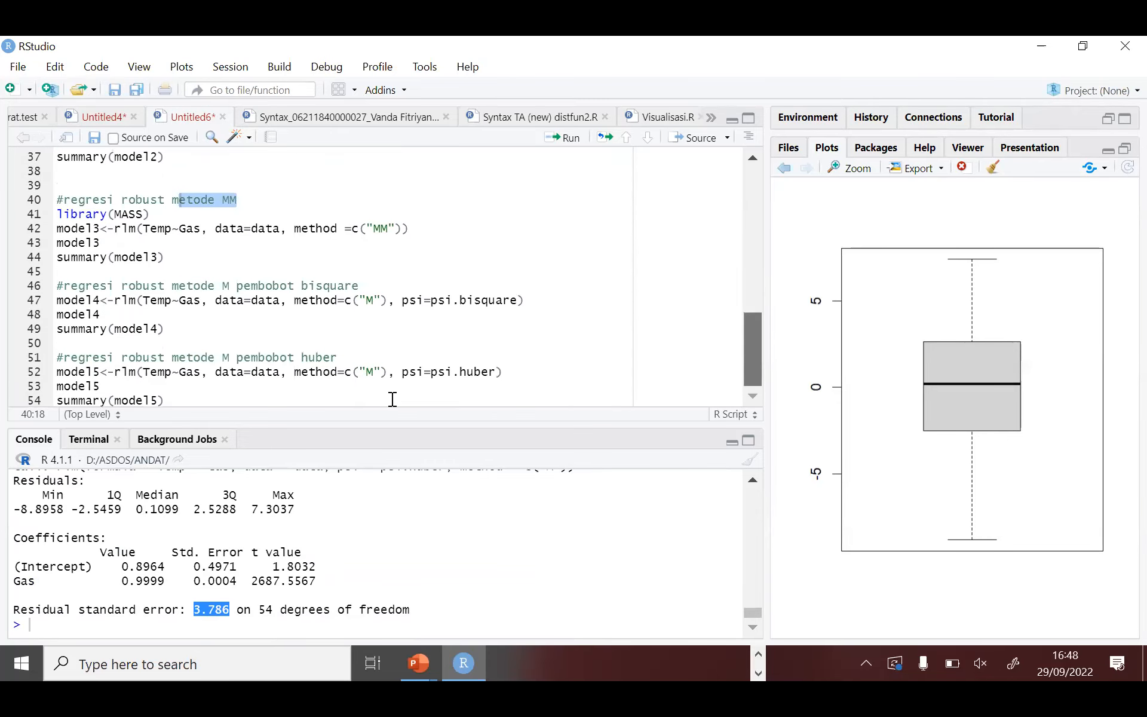
pyautogui.click(393, 399)
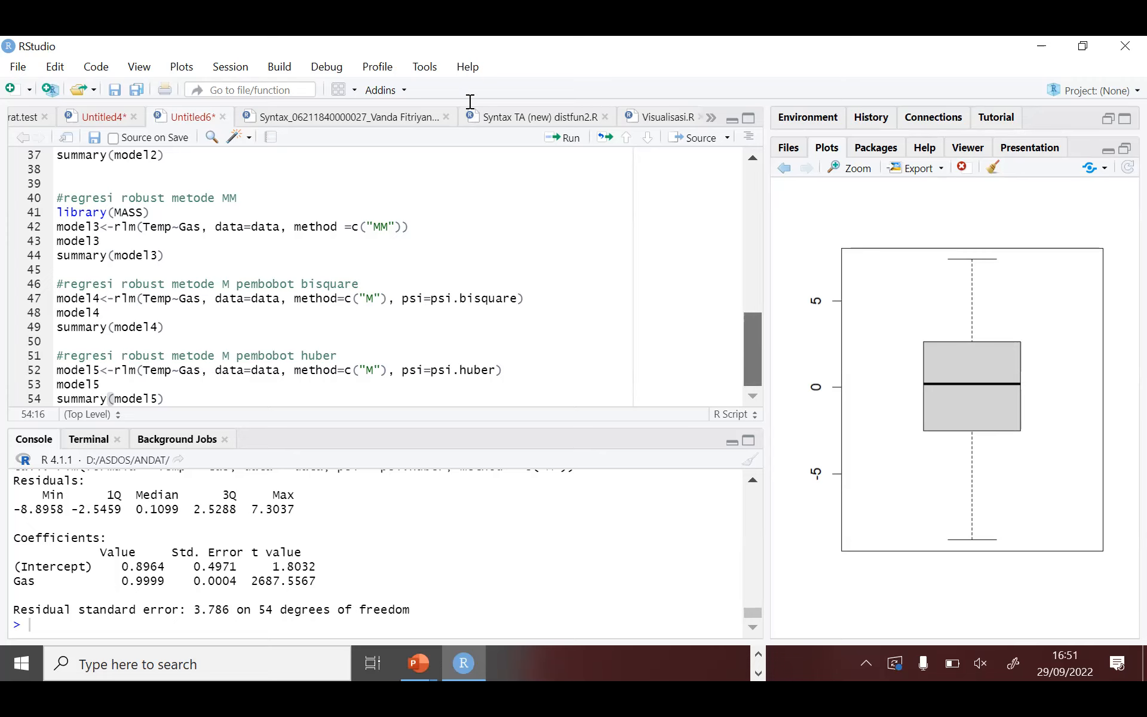
# Switch to Chrome, open the document R from the Week 5 Google Drive folder, and look through its Regresi Robust code.
pyautogui.scroll(10, 448, 312)
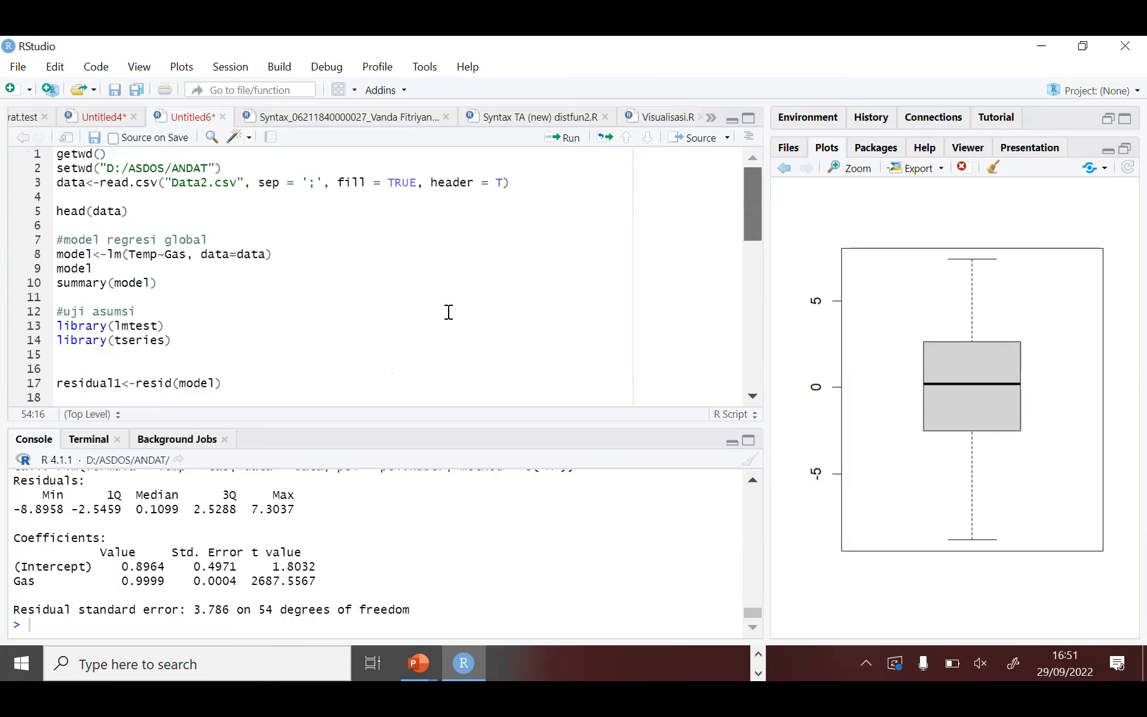
pyautogui.click(758, 655)
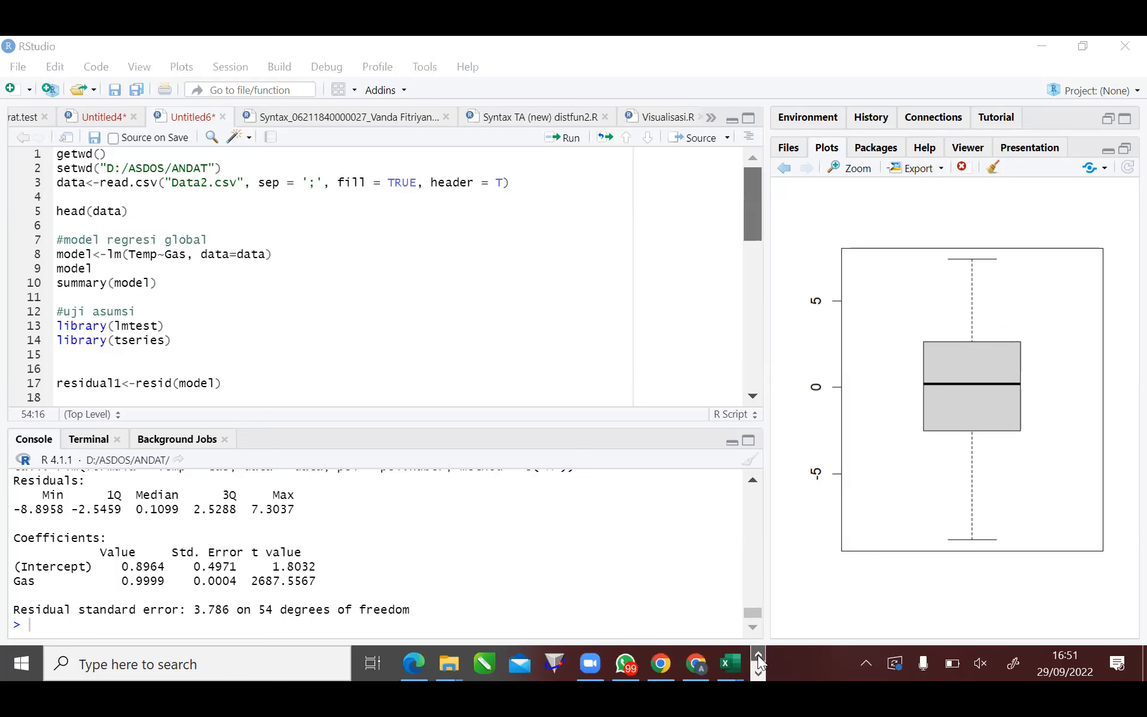
pyautogui.click(654, 667)
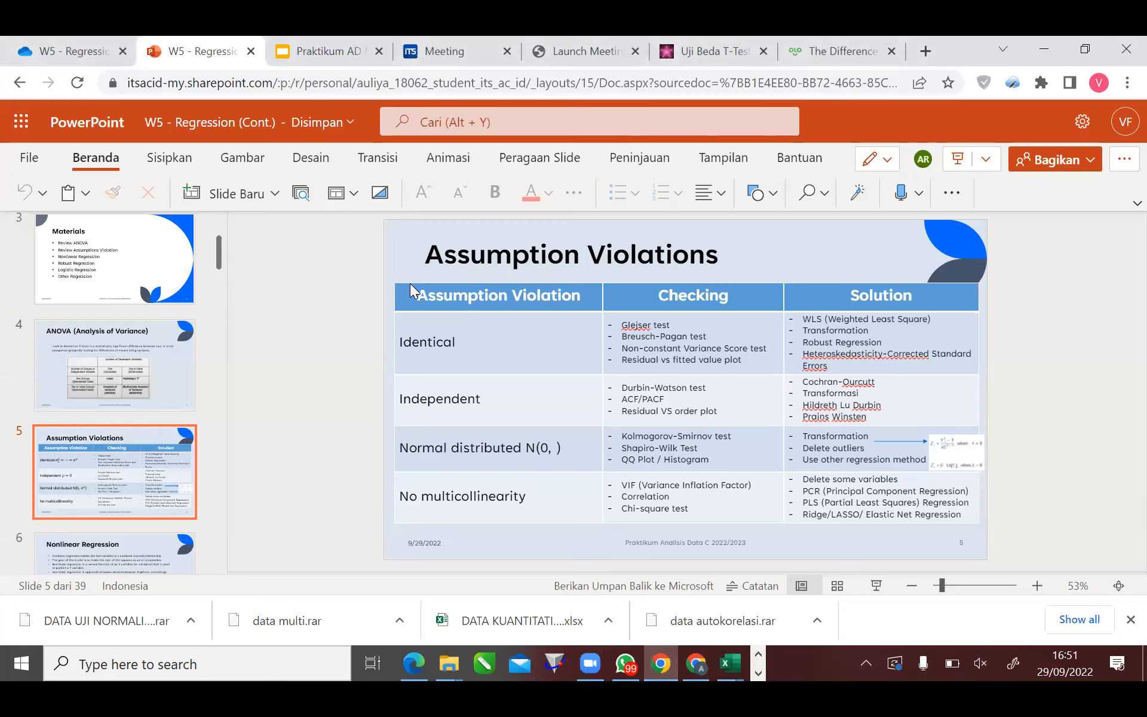
pyautogui.click(694, 676)
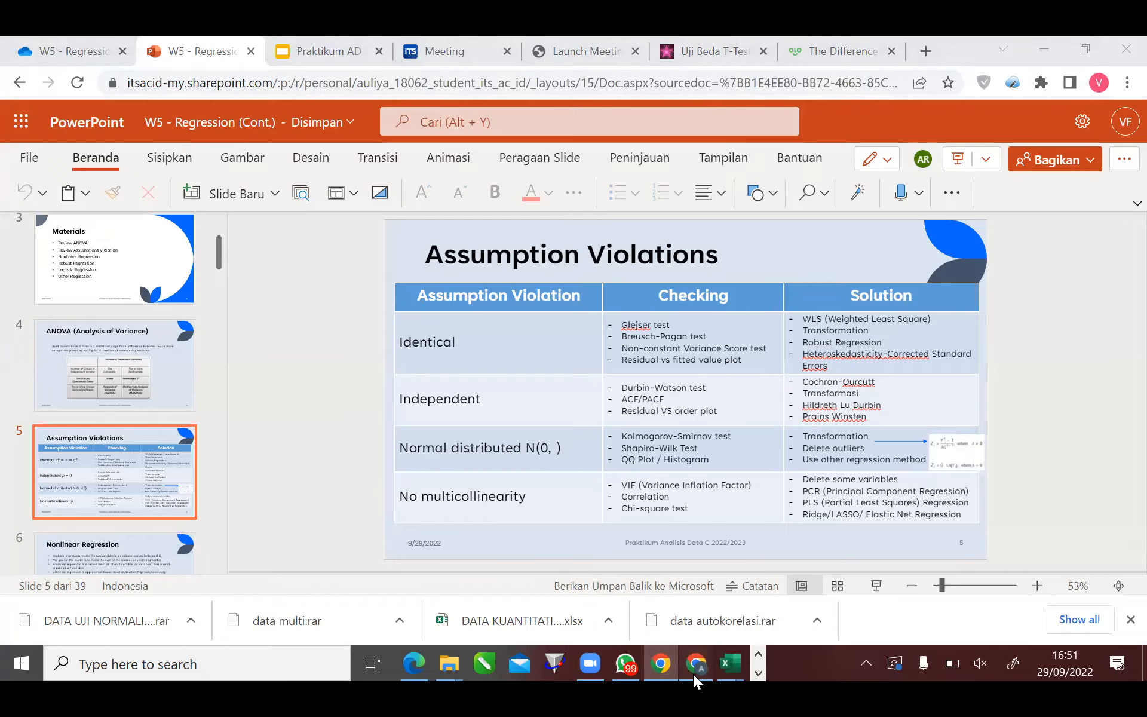
pyautogui.doubleClick(931, 366)
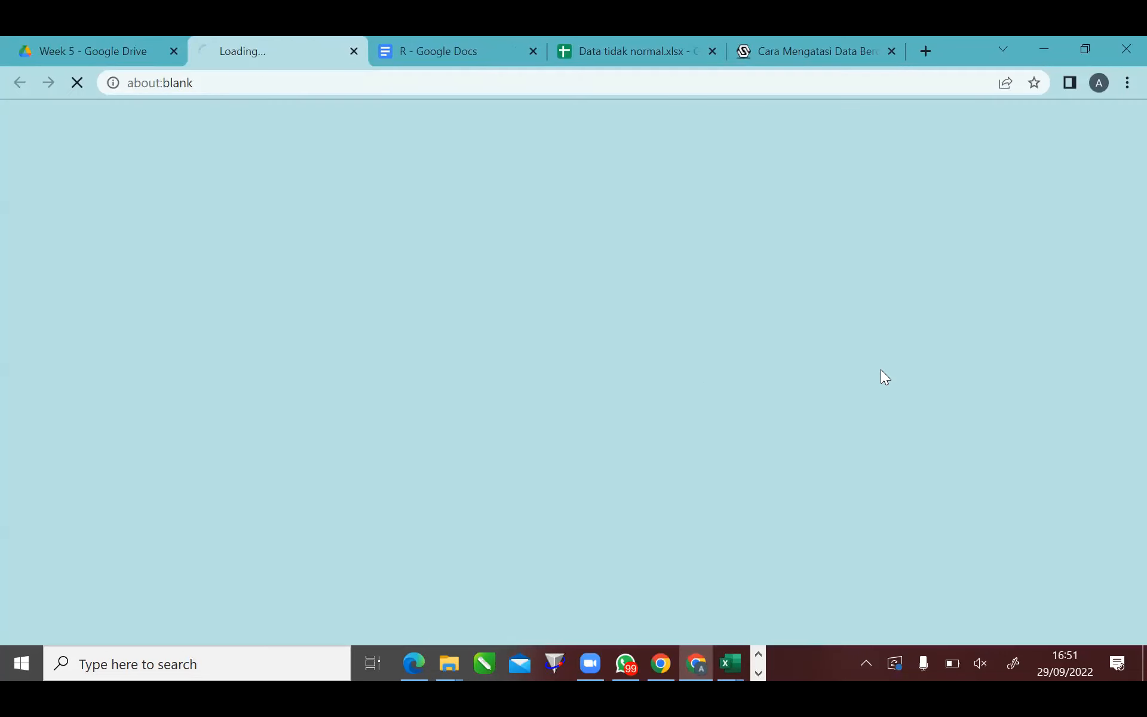
pyautogui.scroll(-15, 570, 389)
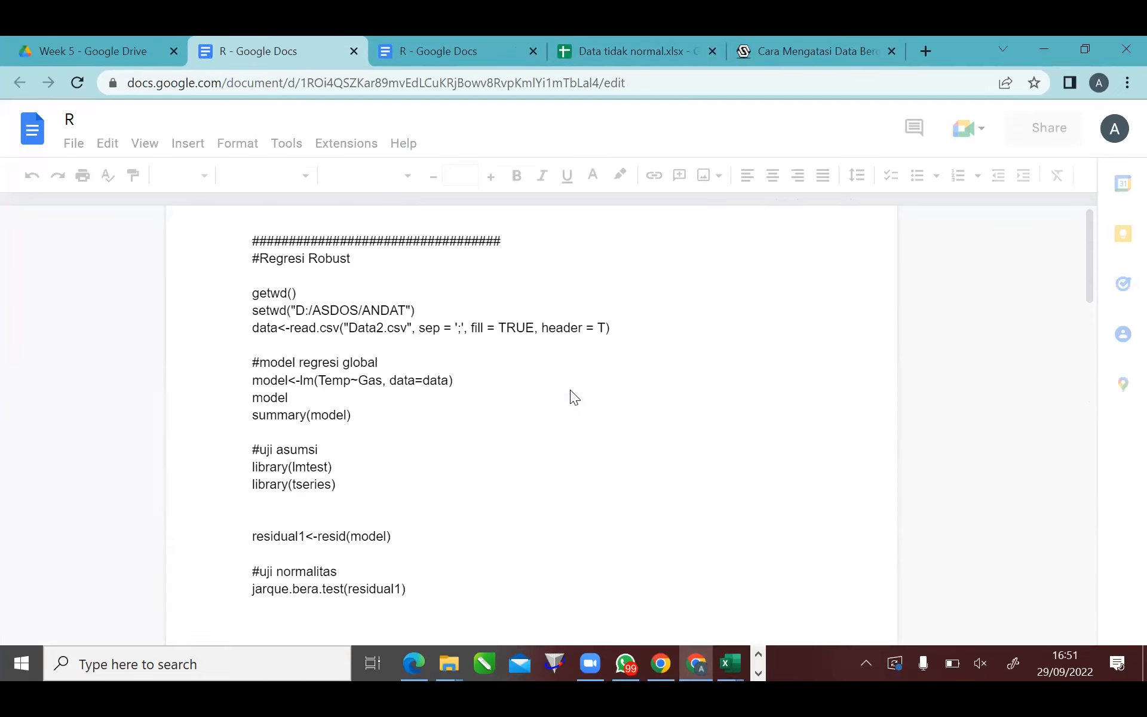
pyautogui.scroll(-6, 570, 390)
pyautogui.scroll(8, 570, 389)
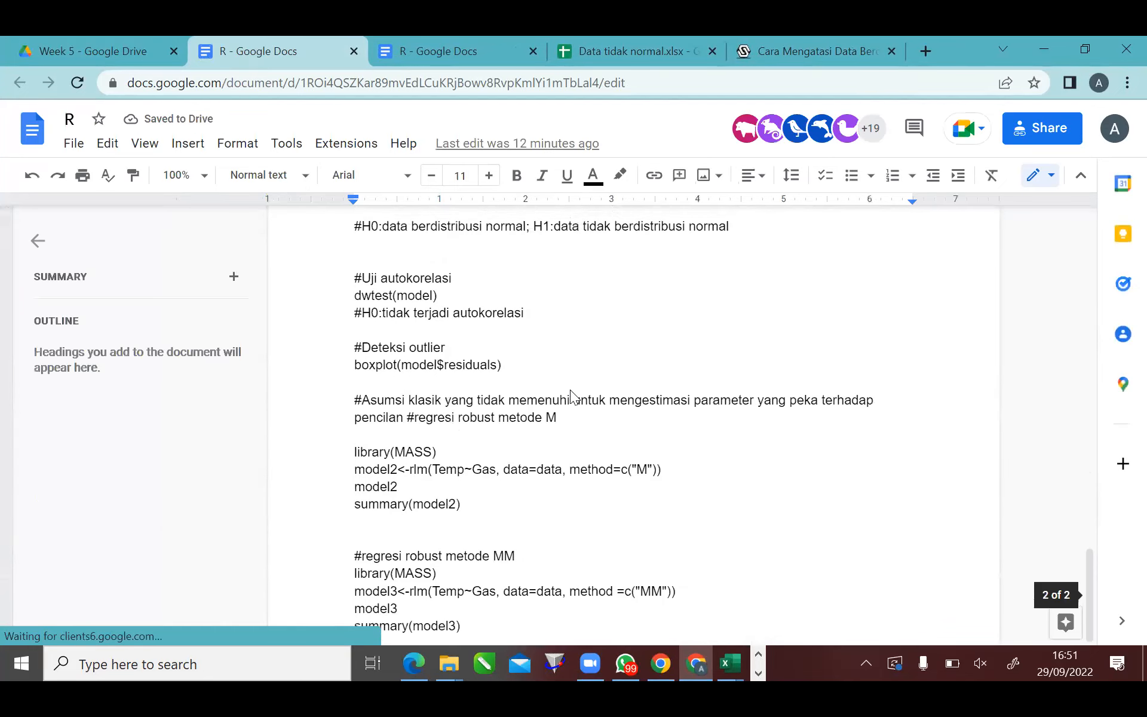
pyautogui.scroll(7, 570, 391)
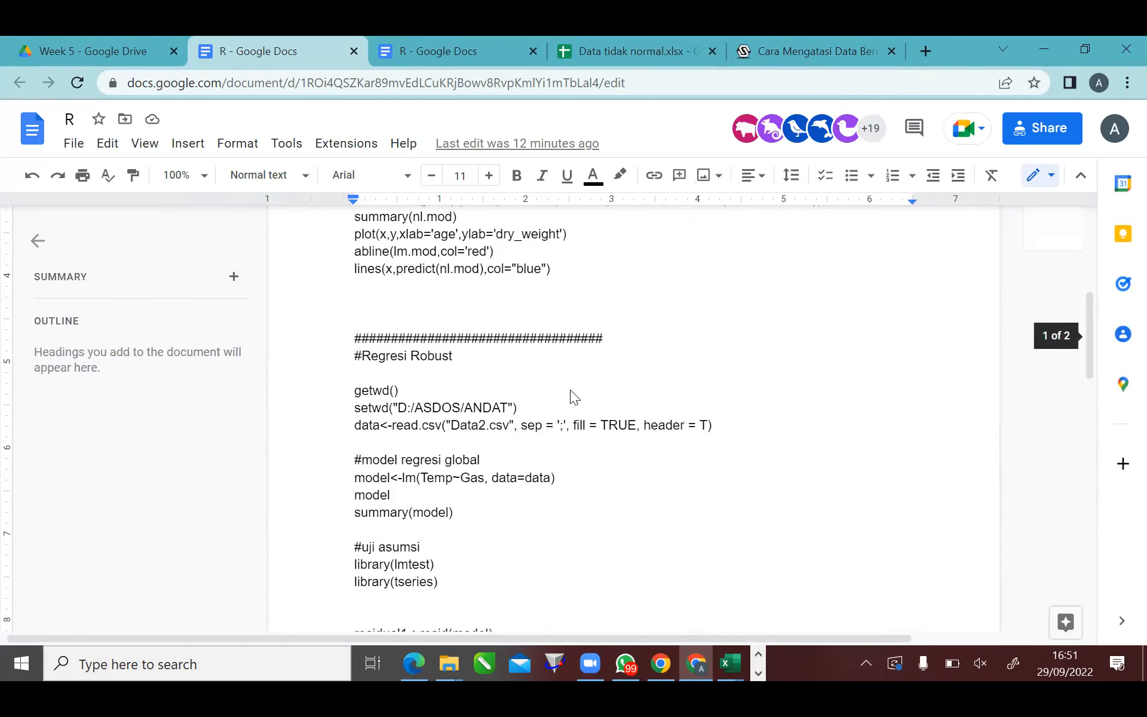
# Highlight the "#Regresi Robust" heading in yellow and look over the robust regression code beneath it.
pyautogui.click(386, 318)
pyautogui.scroll(3, 386, 318)
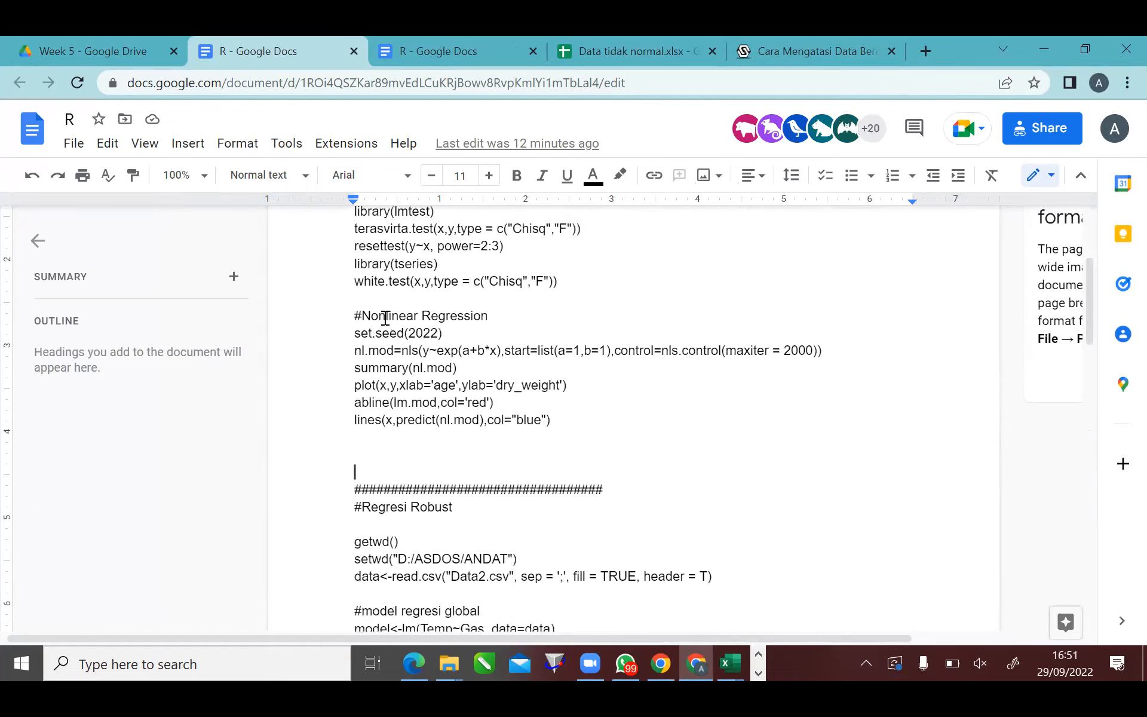
pyautogui.moveTo(472, 504); pyautogui.dragTo(318, 502)
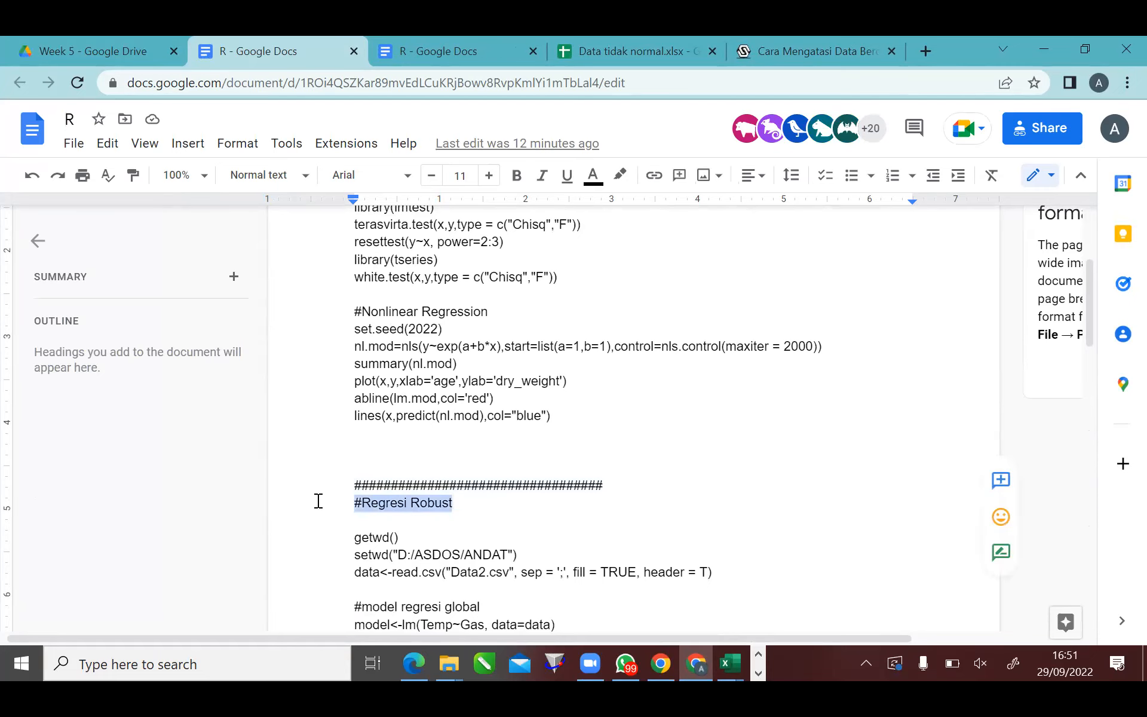
pyautogui.click(626, 177)
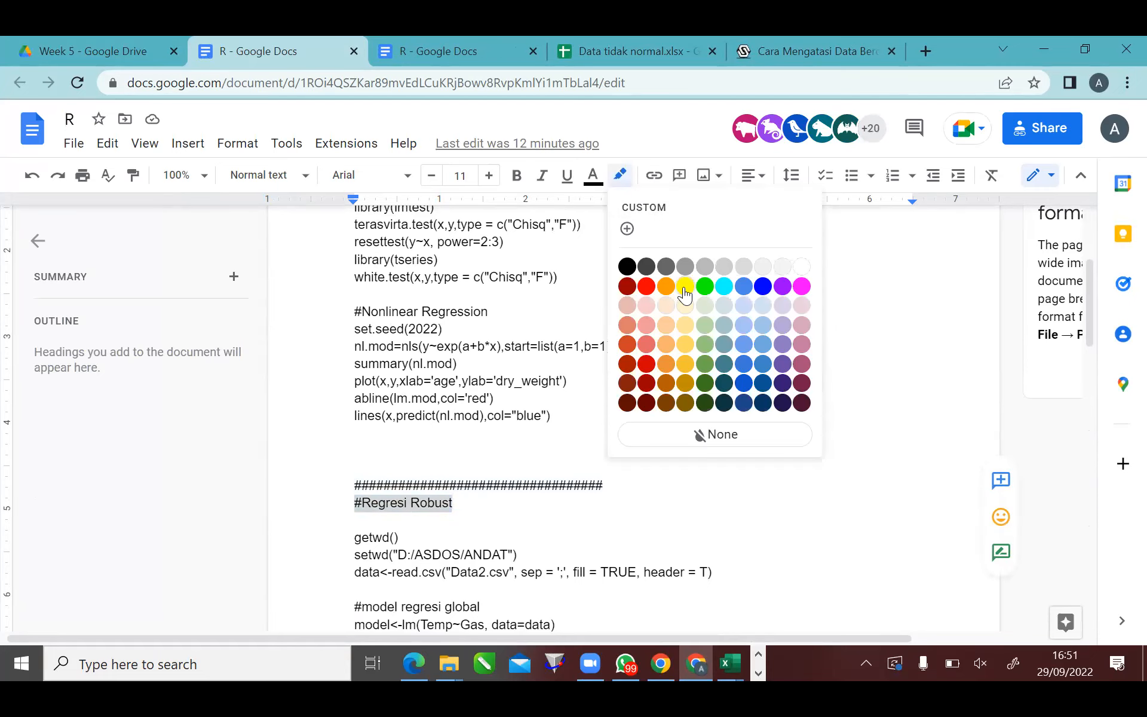
pyautogui.click(685, 285)
pyautogui.click(477, 453)
pyautogui.scroll(-6, 478, 453)
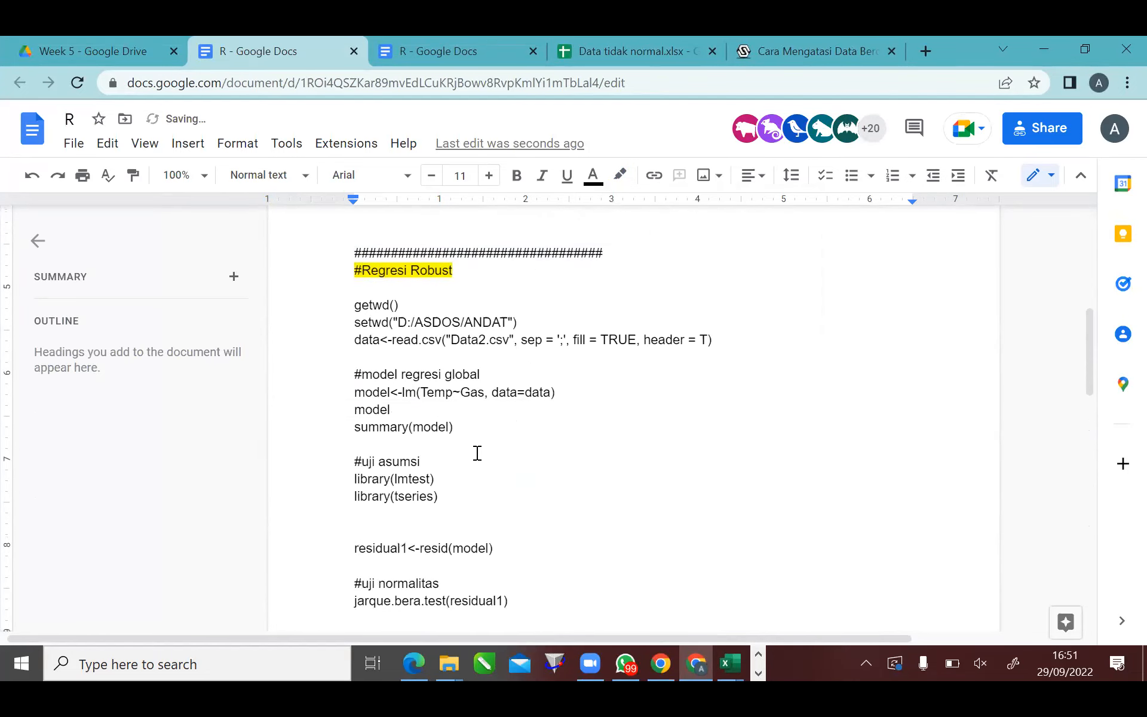
pyautogui.scroll(-14, 478, 453)
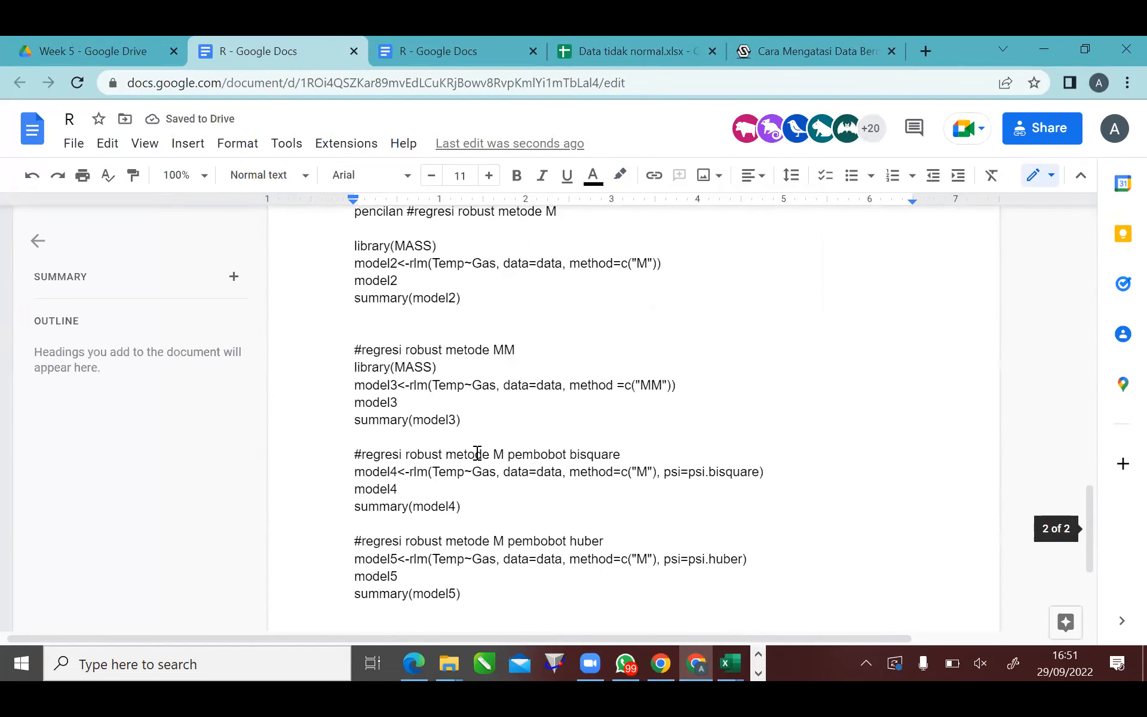
# Switch to RStudio and look over the script from the Data2.csv import to the Jarque-Bera normality test.
pyautogui.click(590, 667)
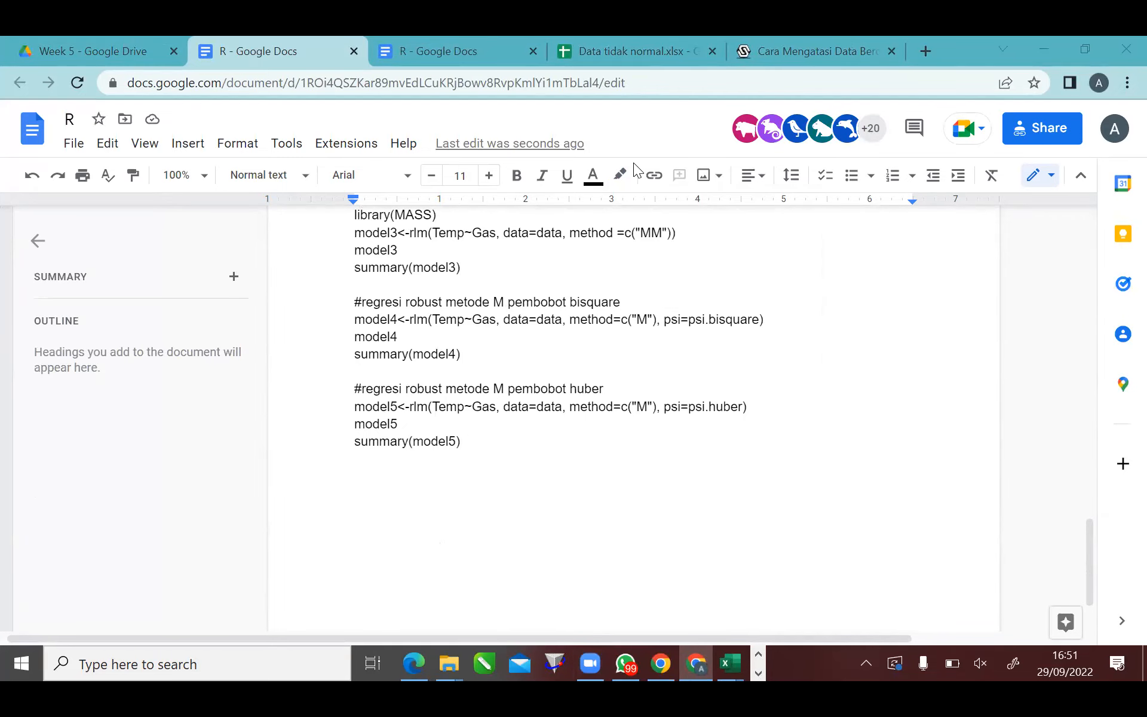
pyautogui.click(758, 674)
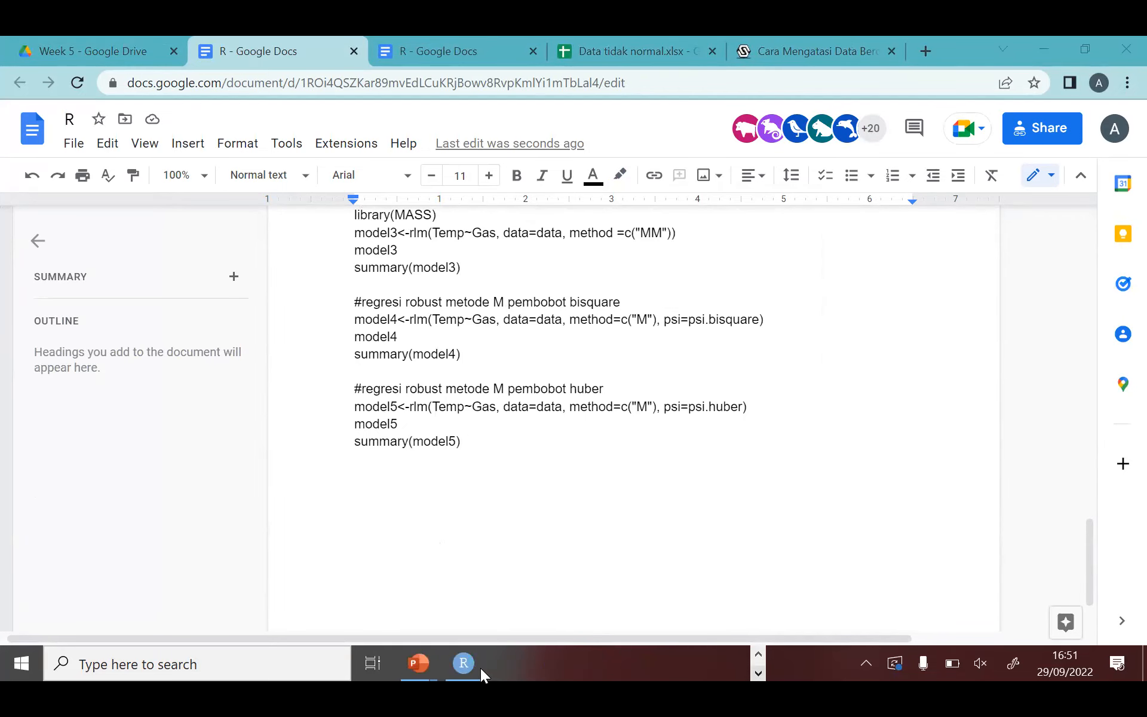
pyautogui.click(464, 664)
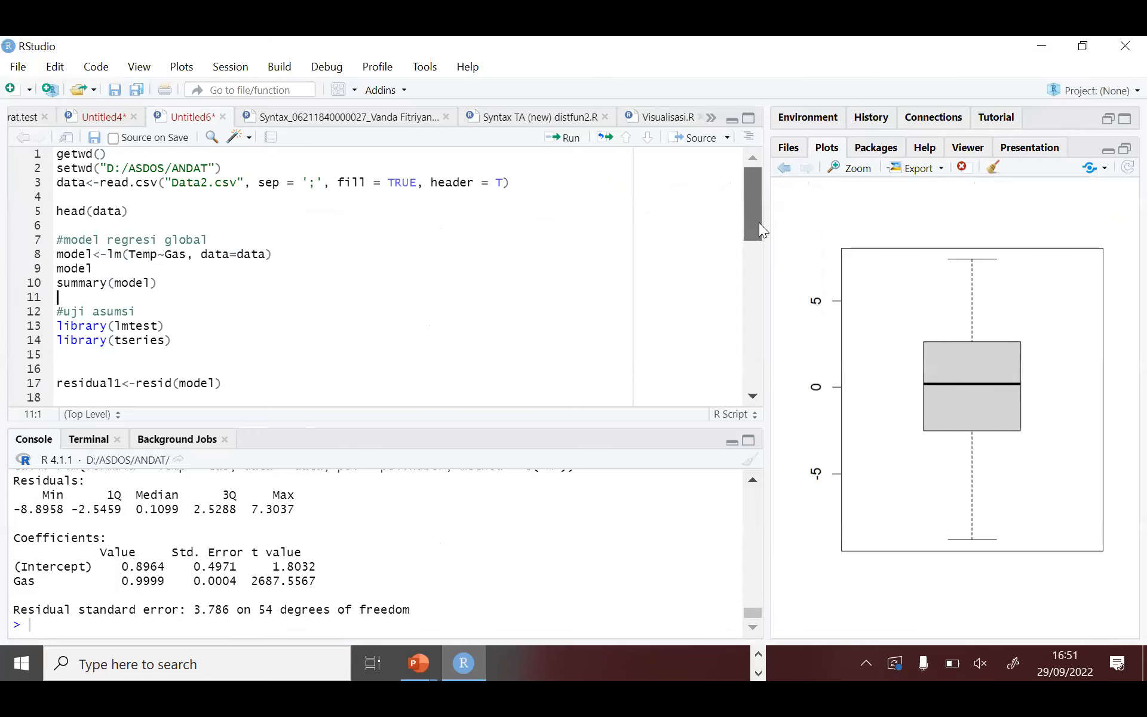
pyautogui.moveTo(749, 177); pyautogui.dragTo(746, 210)
pyautogui.click(584, 328)
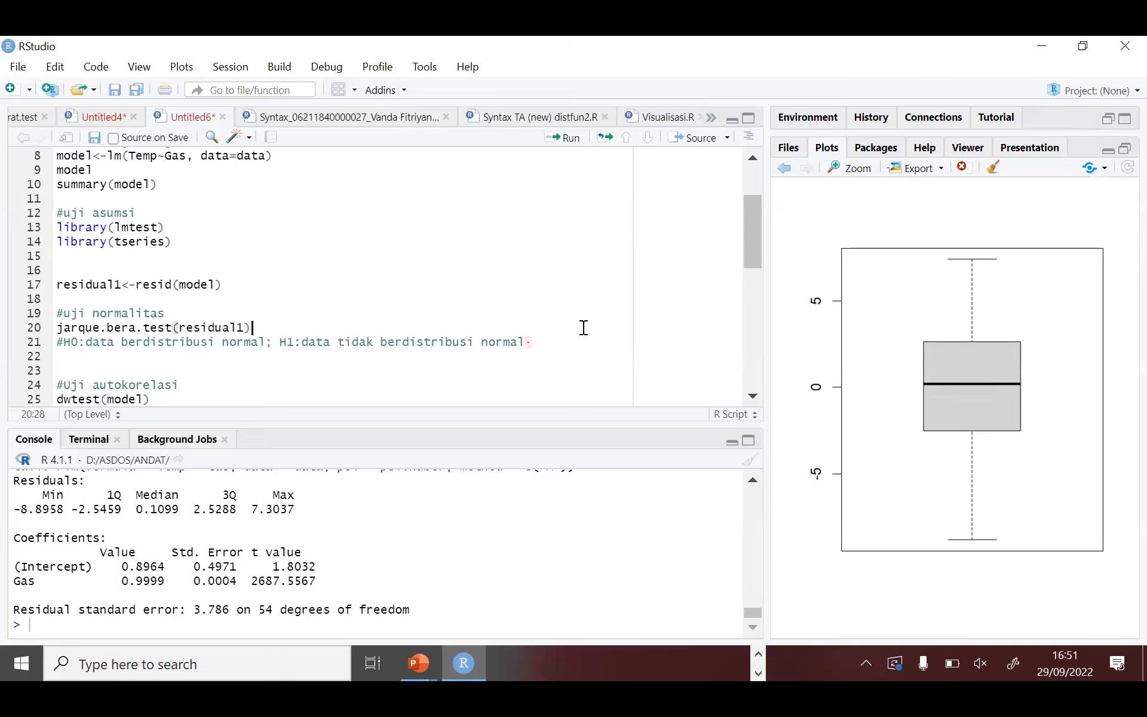
pyautogui.click(574, 338)
pyautogui.scroll(3, 456, 317)
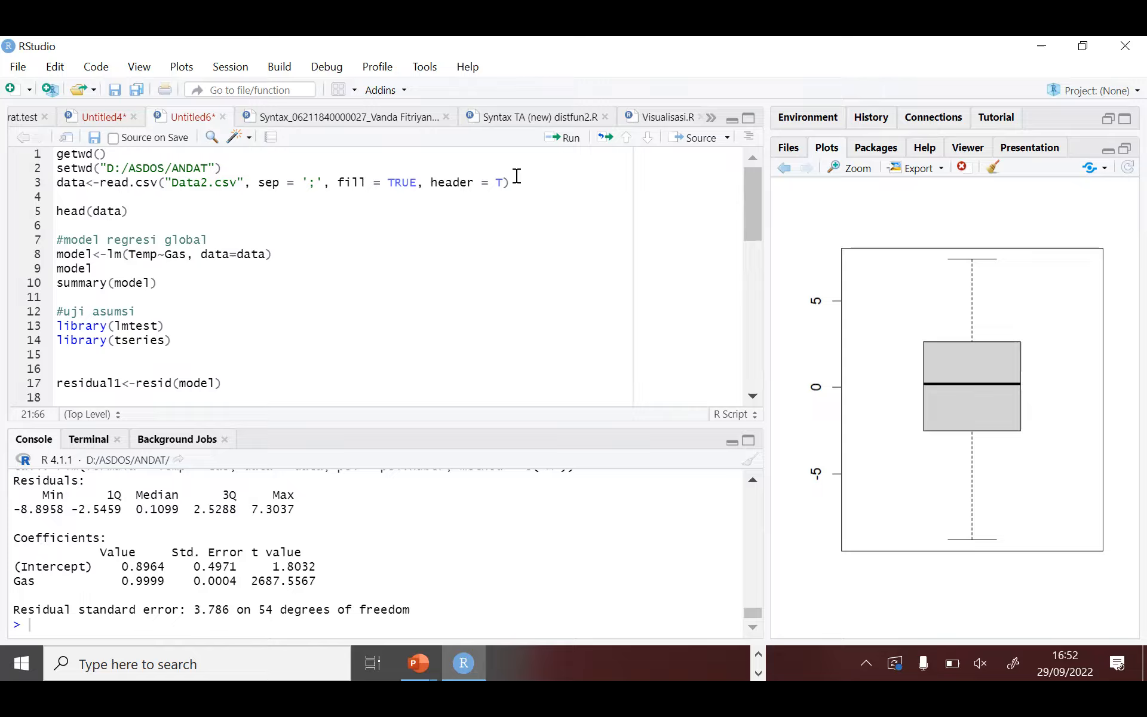
# Look through the robust regression models in the script, selecting the model5 code on lines 52 to 54.
pyautogui.click(239, 349)
pyautogui.scroll(-10, 239, 349)
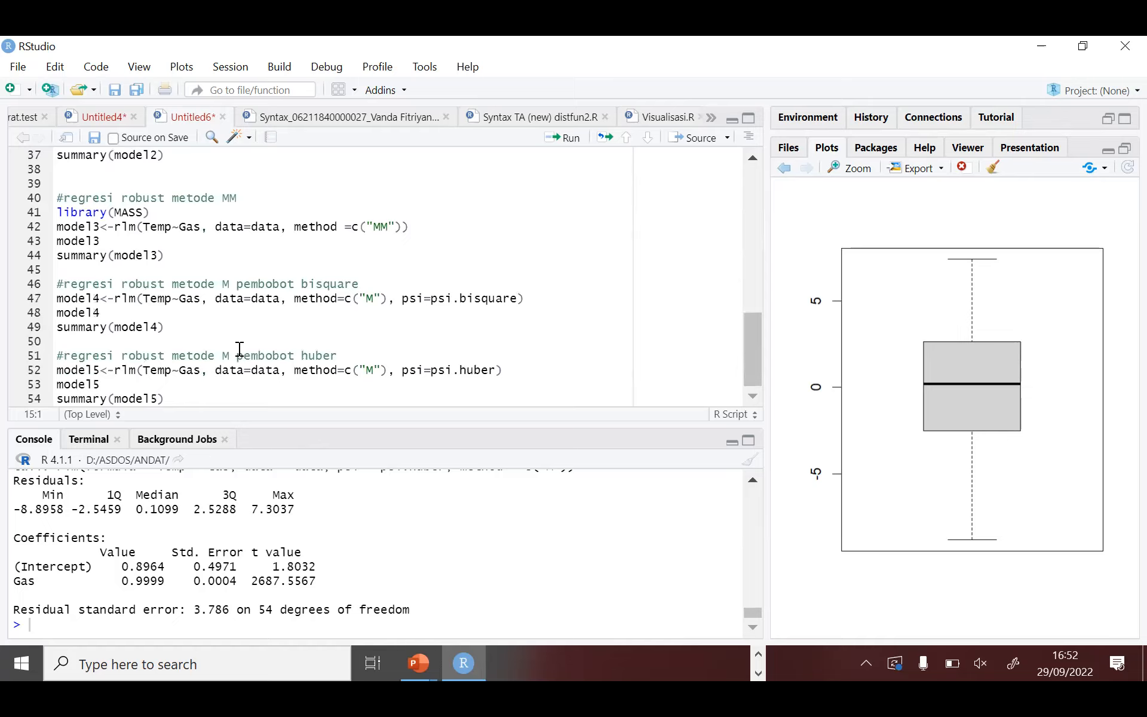
pyautogui.click(191, 398)
pyautogui.hotkey('shift', 'Home')
pyautogui.hotkey('shift', 'Up')
pyautogui.hotkey('shift', 'Up')
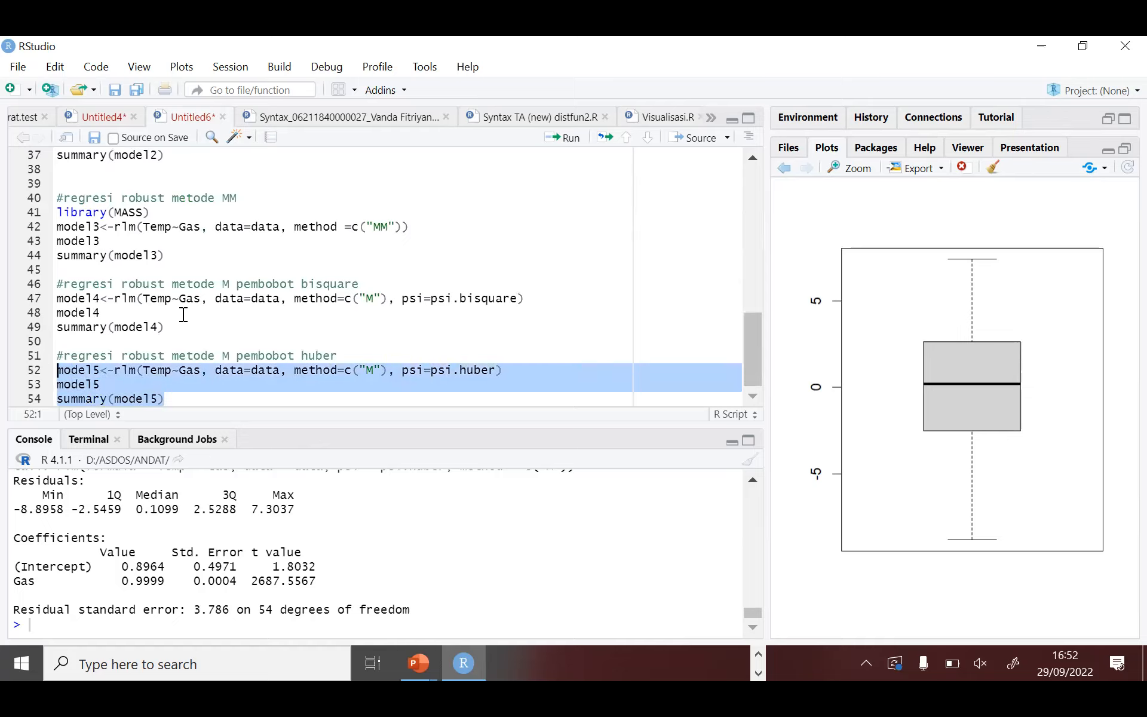
pyautogui.click(183, 315)
pyautogui.scroll(10, 183, 315)
pyautogui.click(165, 315)
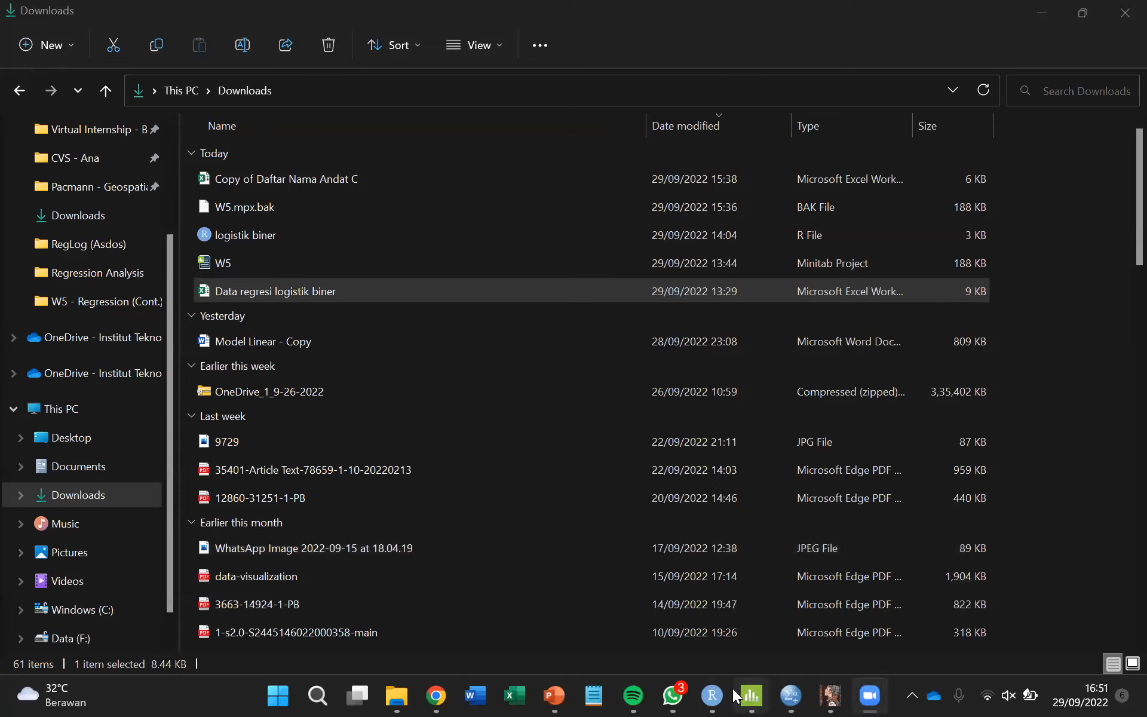
# Switch to SPSS, bring up the output document, and show the W5.sav dataset's case values.
pyautogui.moveTo(790, 695)
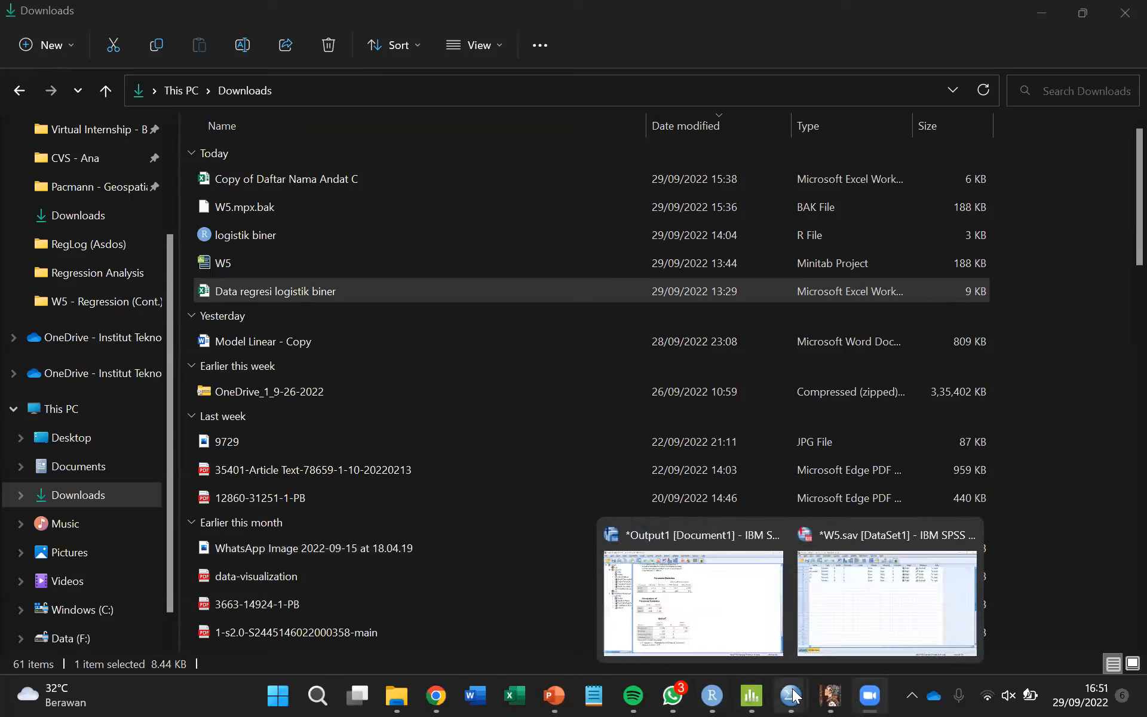
pyautogui.click(729, 591)
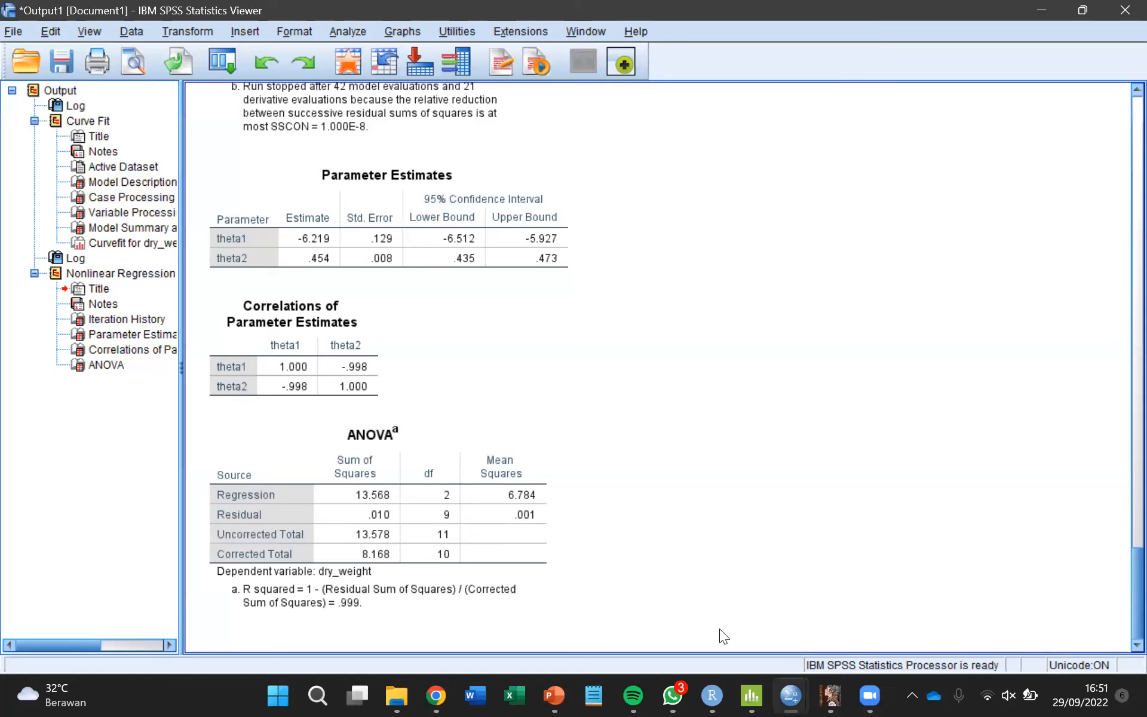
pyautogui.click(833, 621)
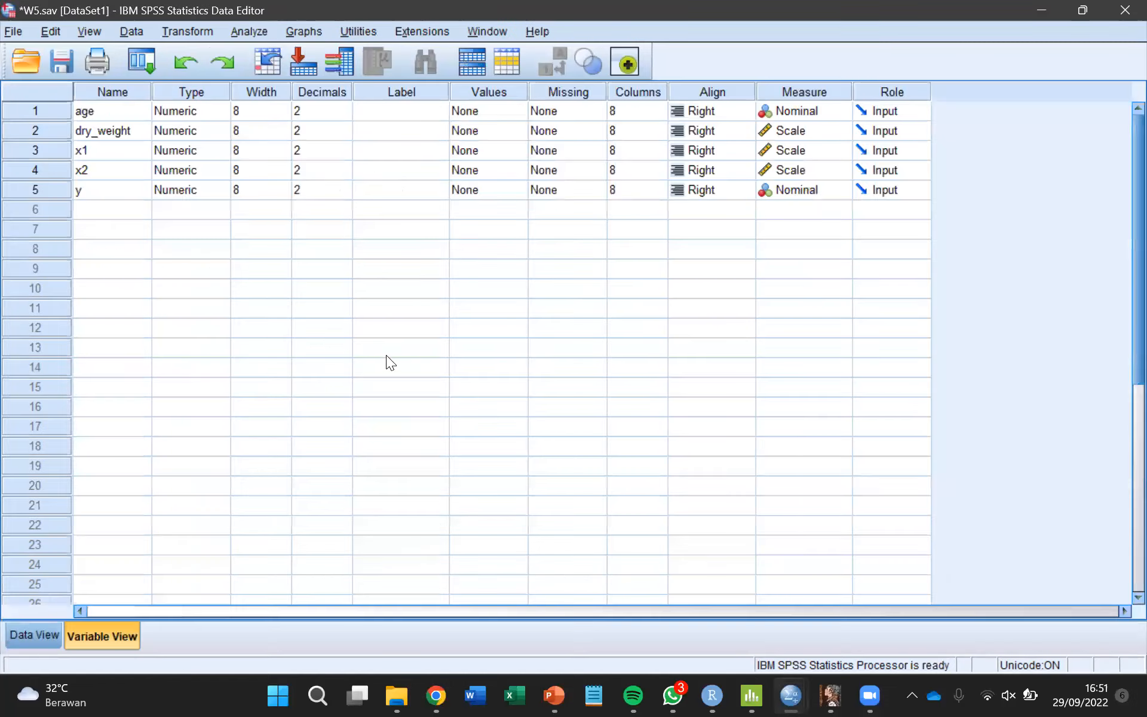
pyautogui.click(25, 641)
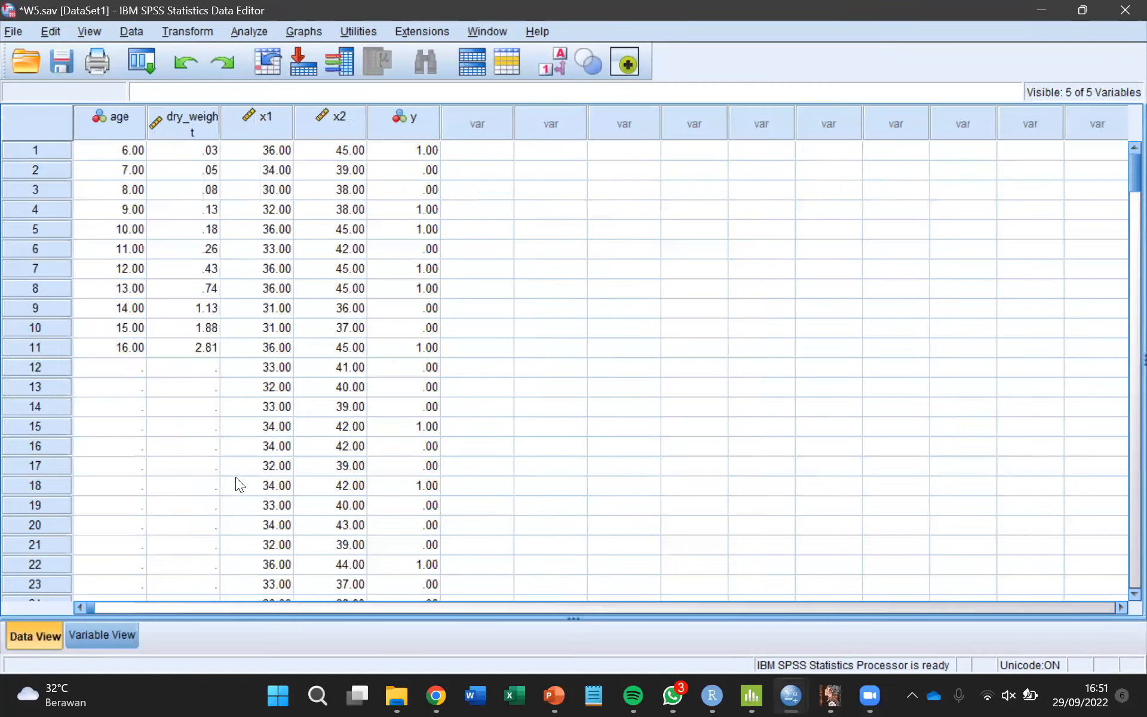
pyautogui.click(363, 216)
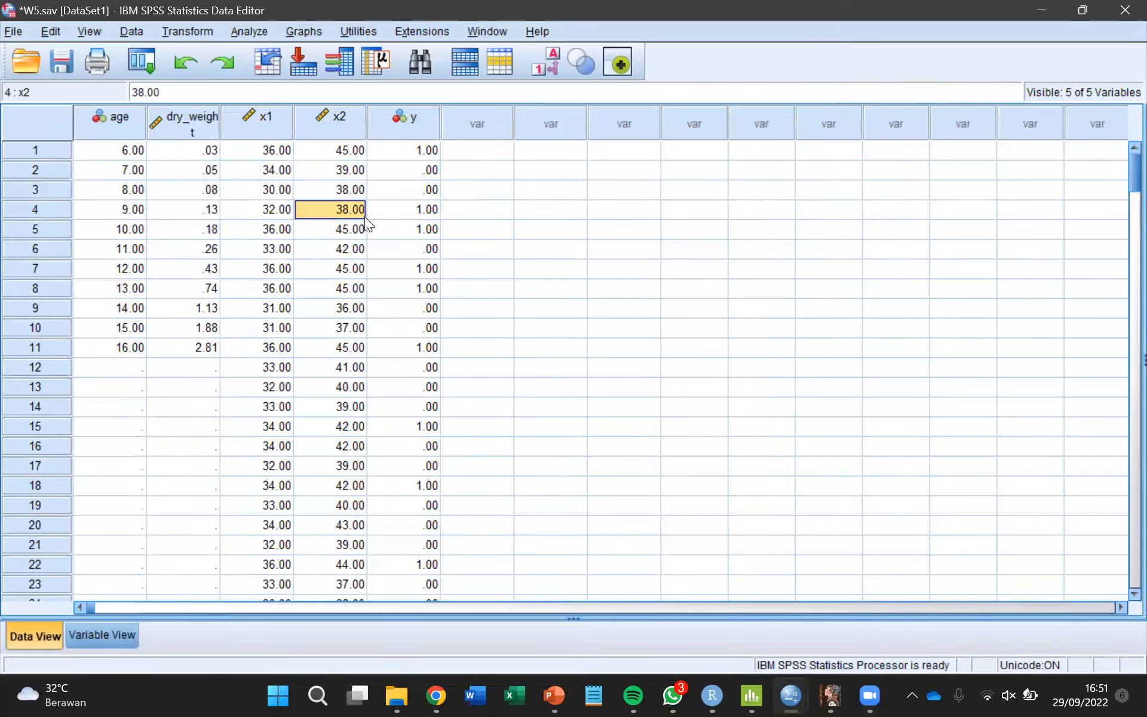
pyautogui.click(301, 32)
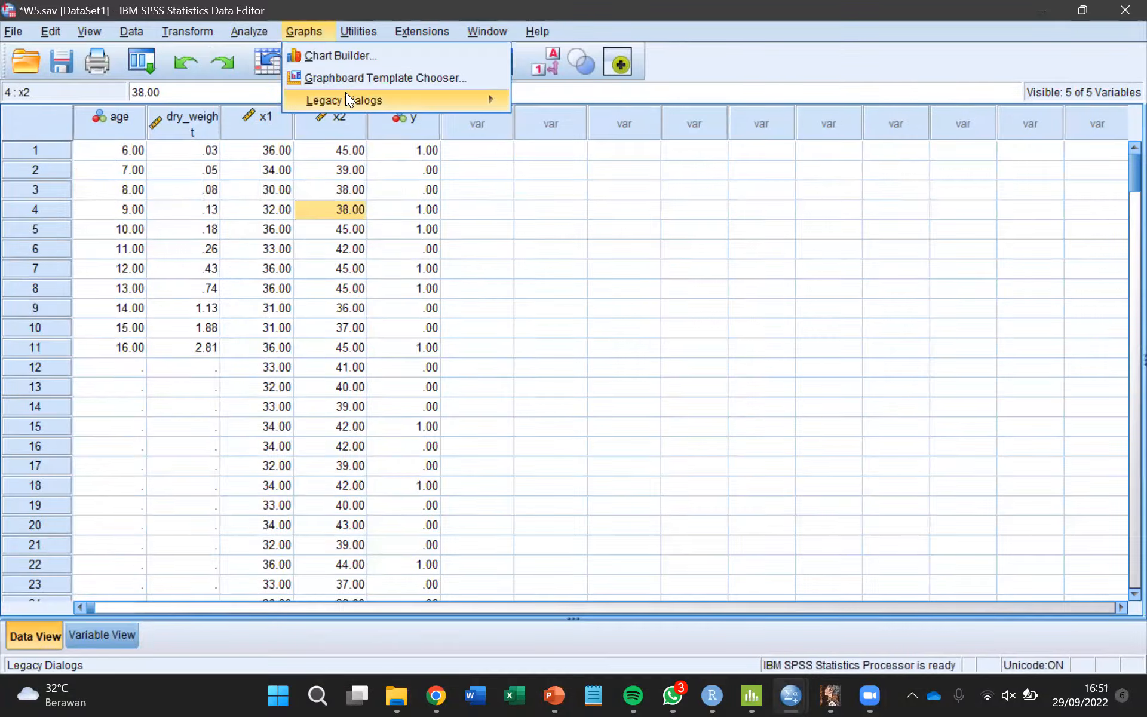
pyautogui.moveTo(346, 94)
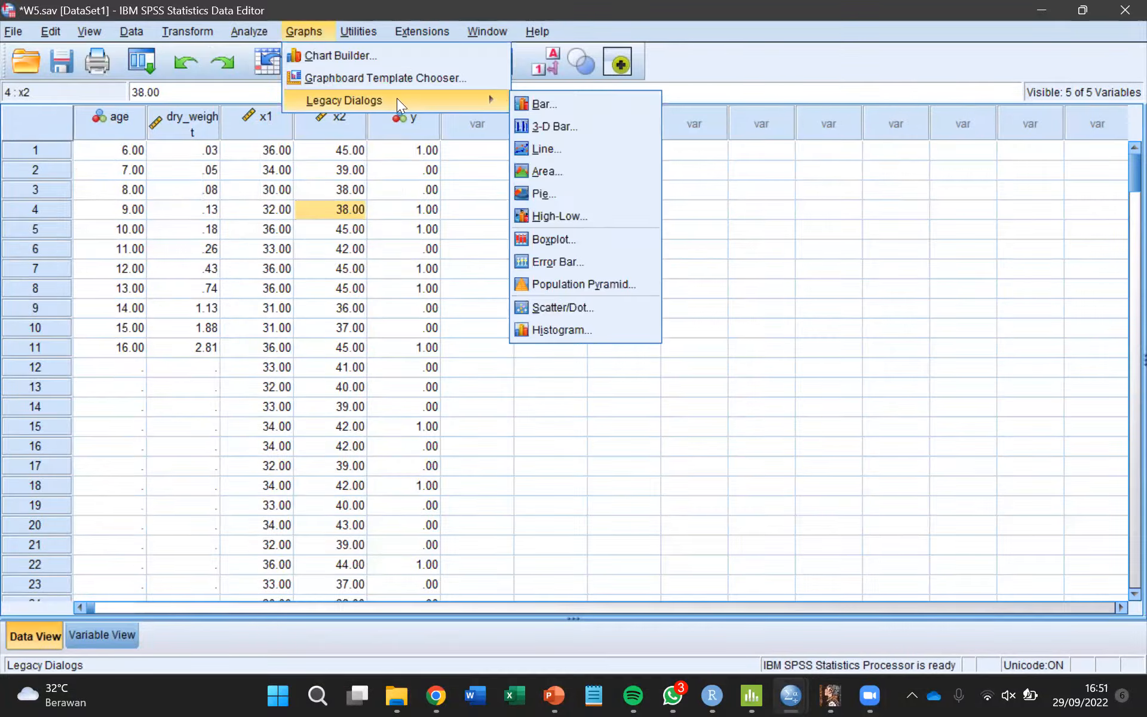
pyautogui.click(554, 192)
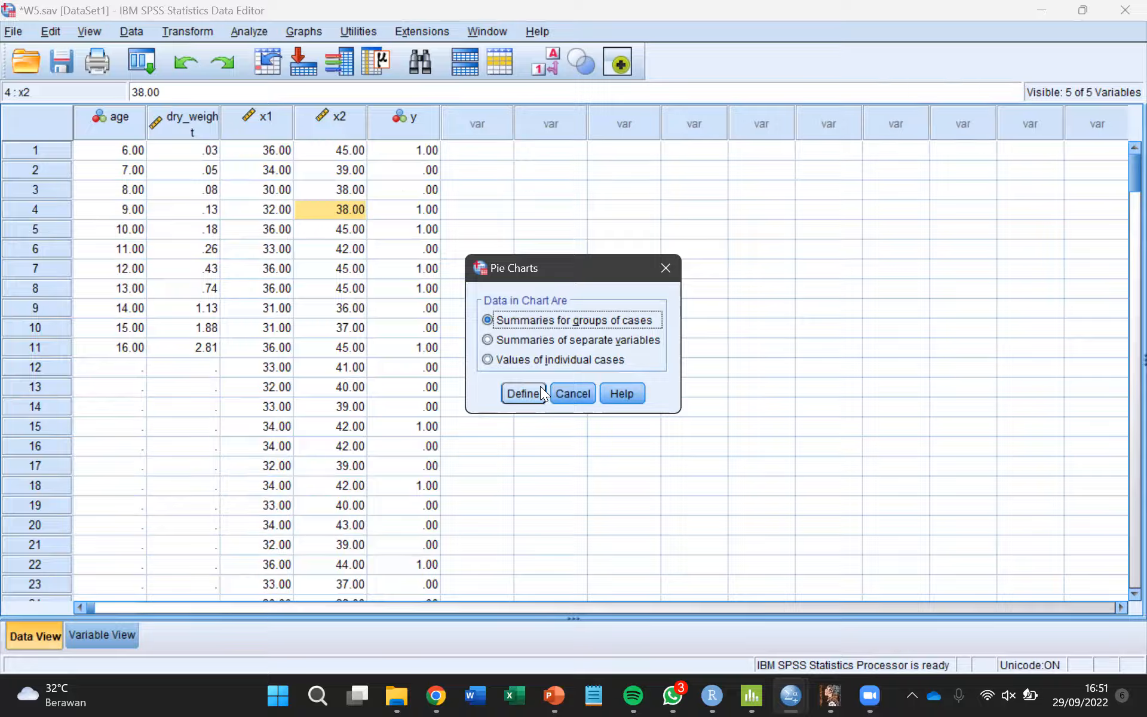
pyautogui.click(532, 359)
pyautogui.click(528, 388)
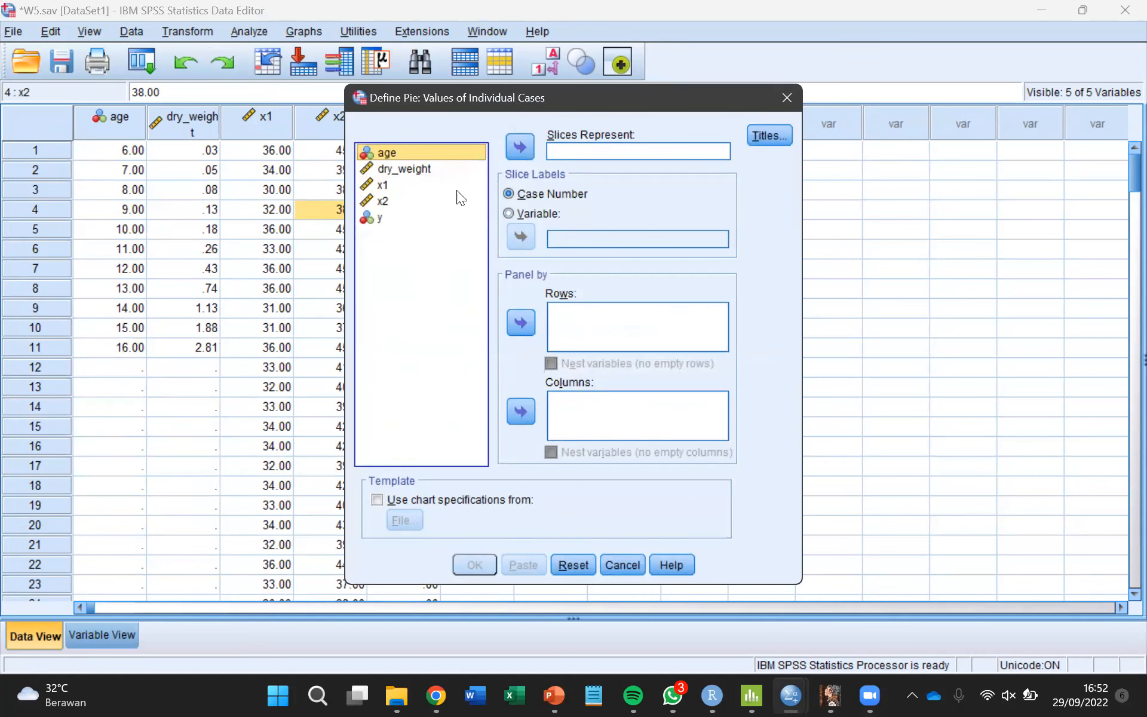
pyautogui.click(432, 216)
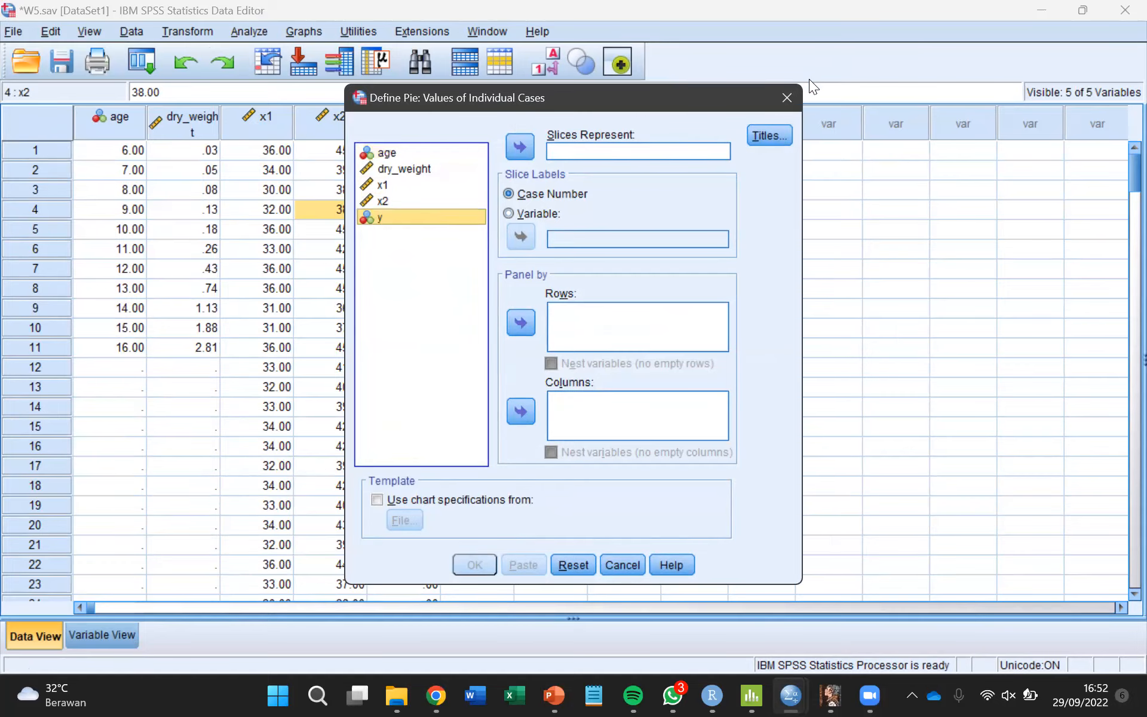
pyautogui.click(787, 95)
# Switch to Minitab, display the Pie Chart of Y, and open it for graph editing.
pyautogui.click(752, 695)
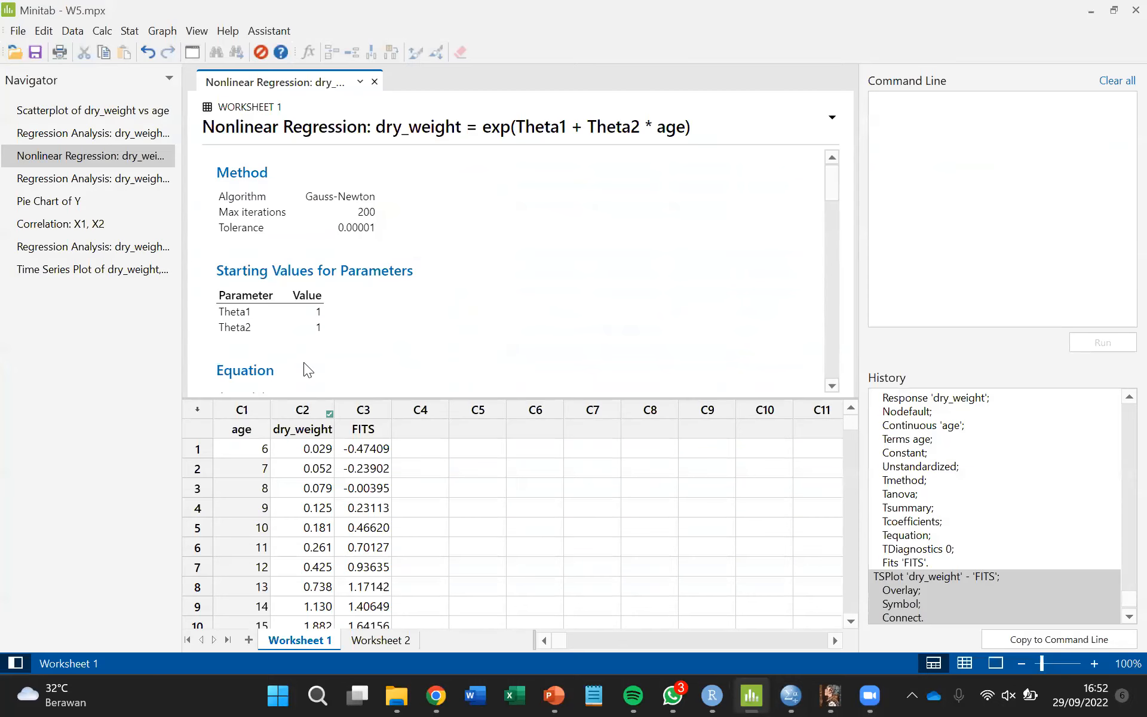
pyautogui.click(94, 197)
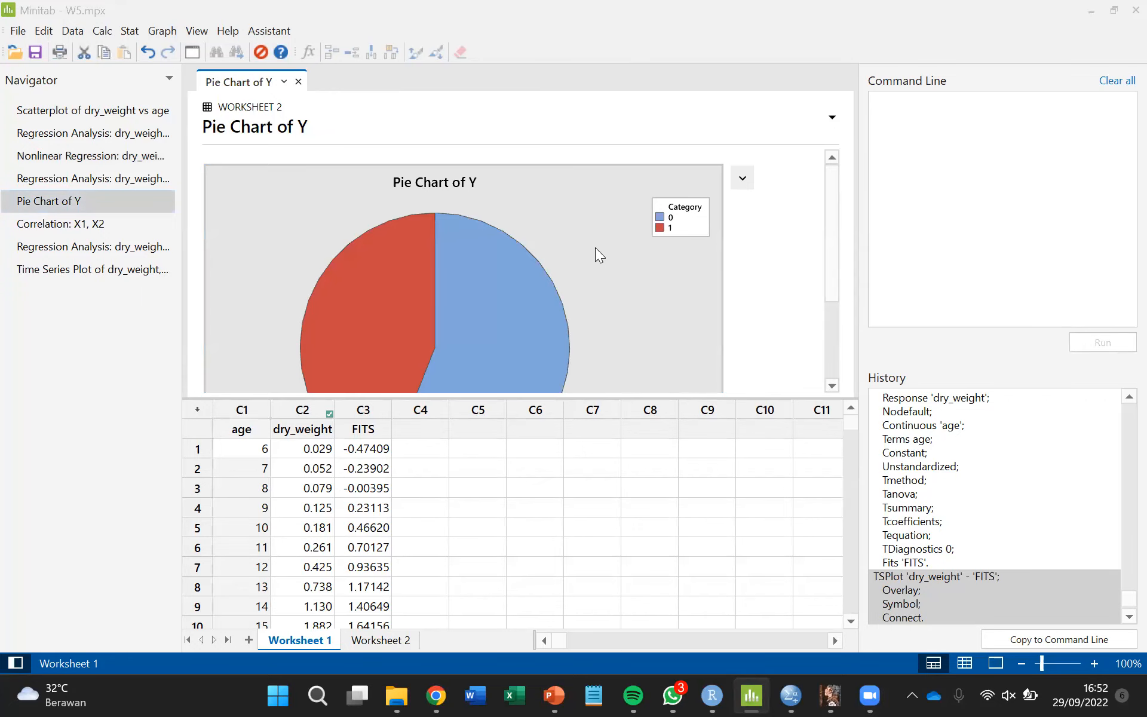
pyautogui.doubleClick(596, 251)
pyautogui.click(536, 396)
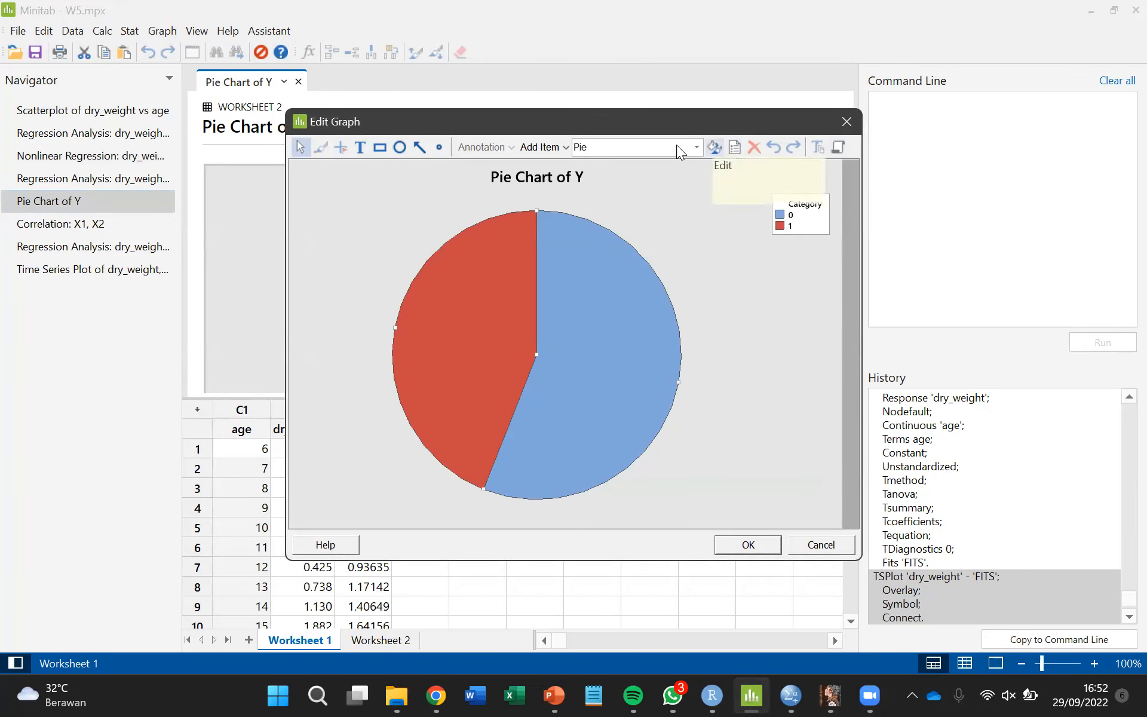
# Add slice labels showing the category name and percent to the Pie Chart of Y.
pyautogui.click(565, 148)
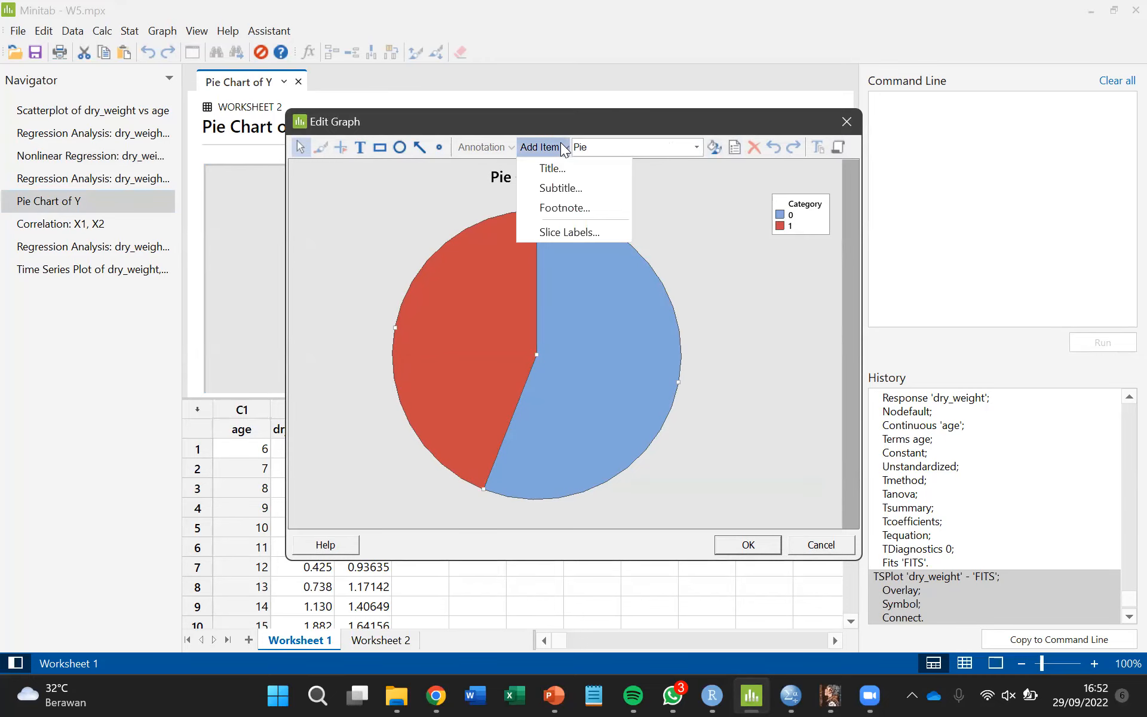
pyautogui.click(565, 231)
pyautogui.click(433, 285)
pyautogui.click(442, 250)
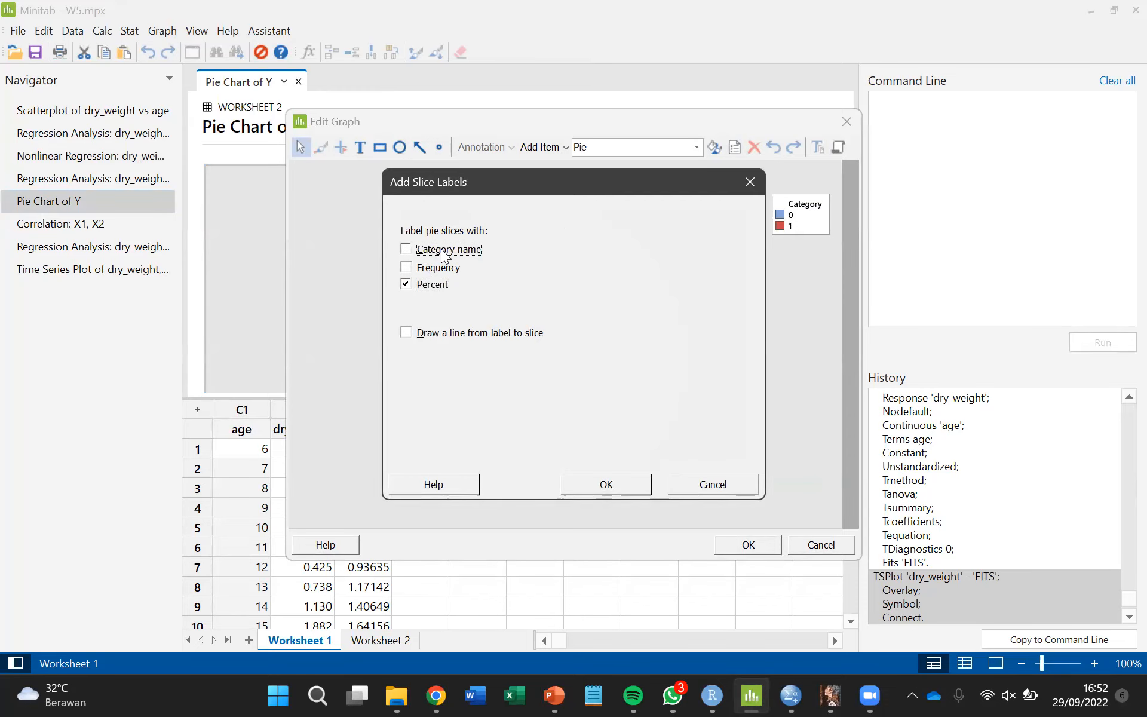
pyautogui.click(603, 485)
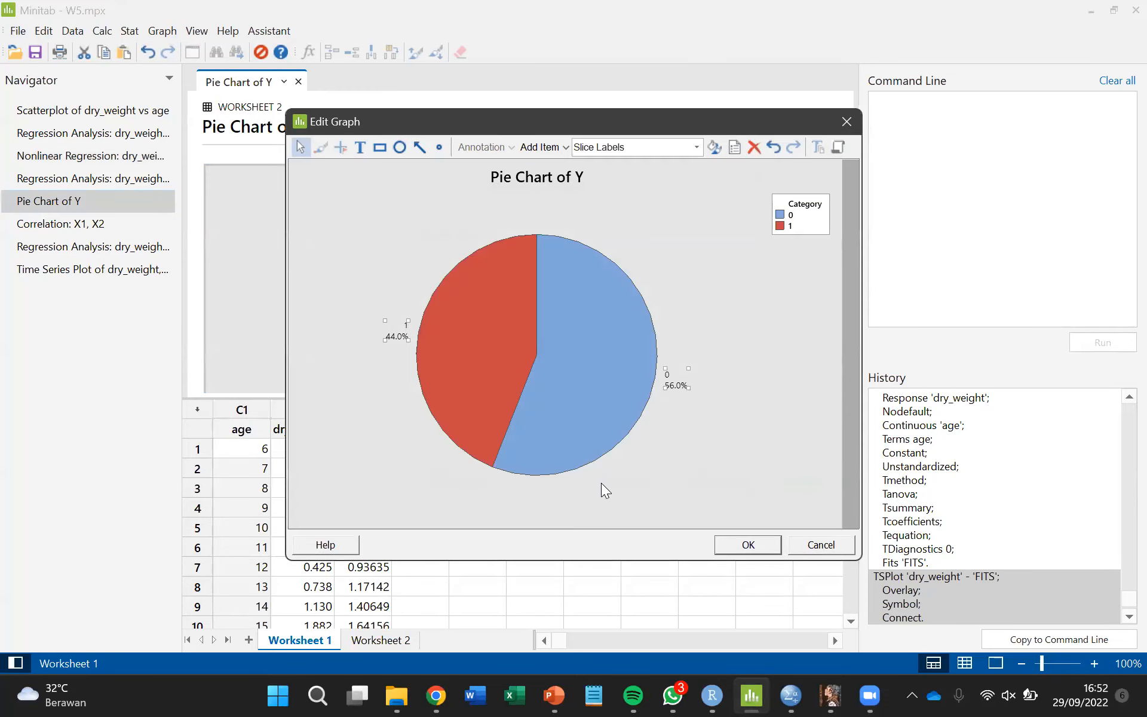
pyautogui.click(601, 483)
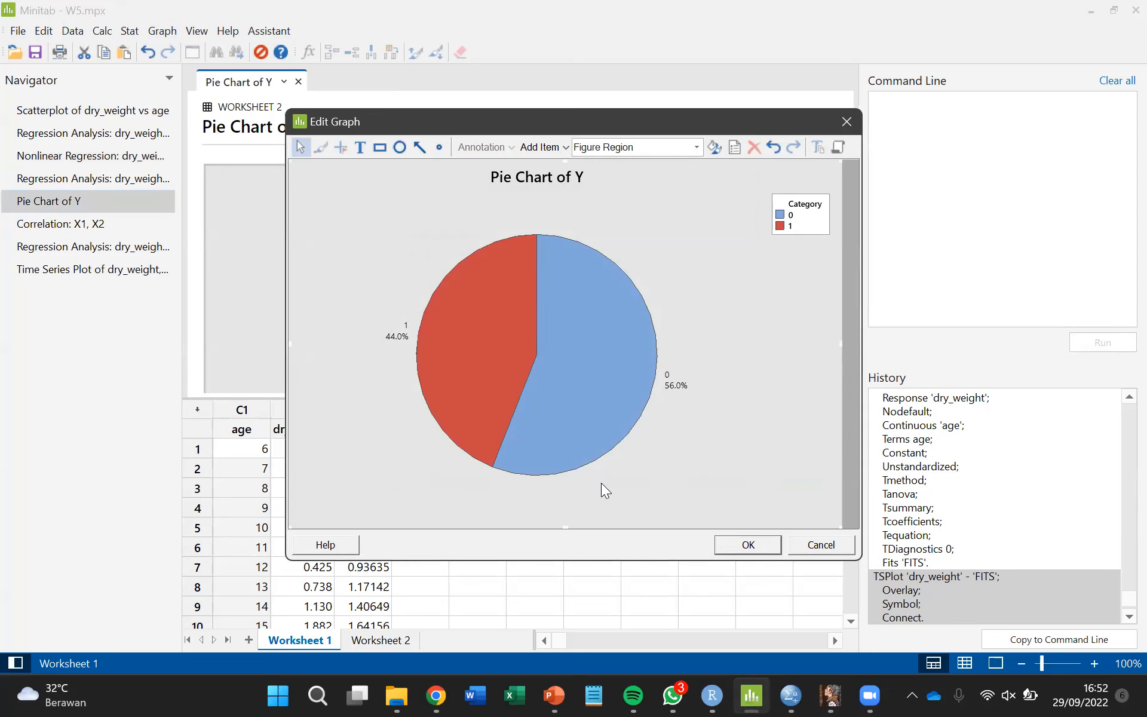
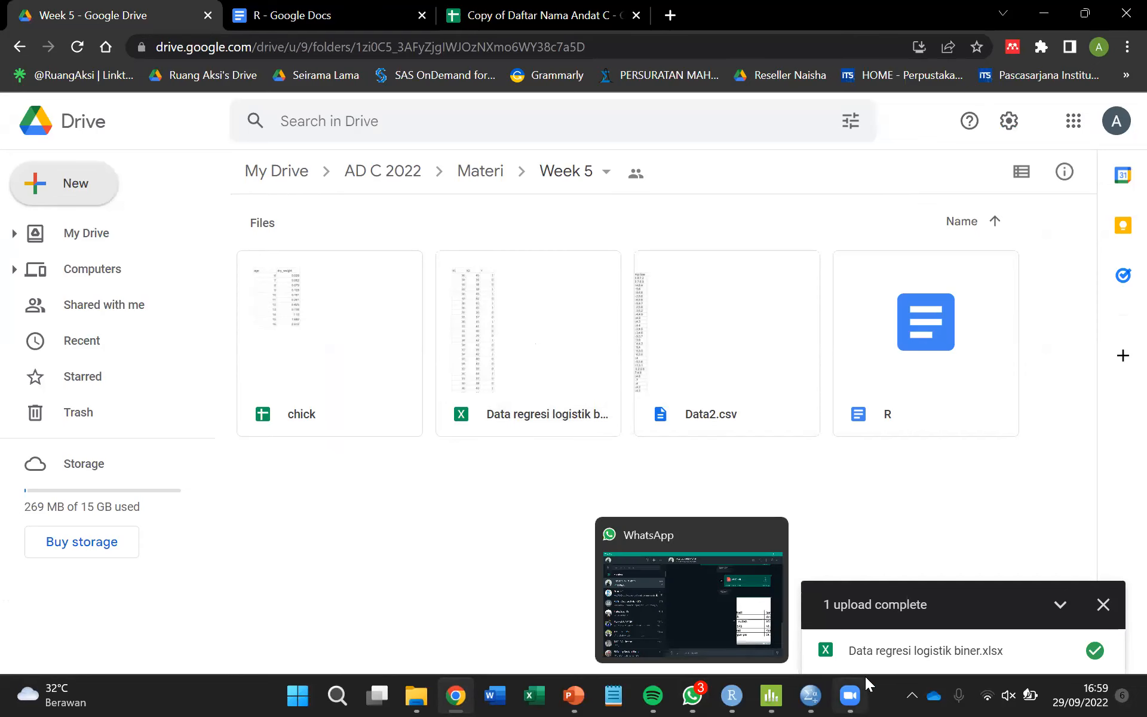
# Return to Minitab, discard the edits to the Pie Chart of Y, and switch to the W5.sav dataset in SPSS.
pyautogui.click(772, 695)
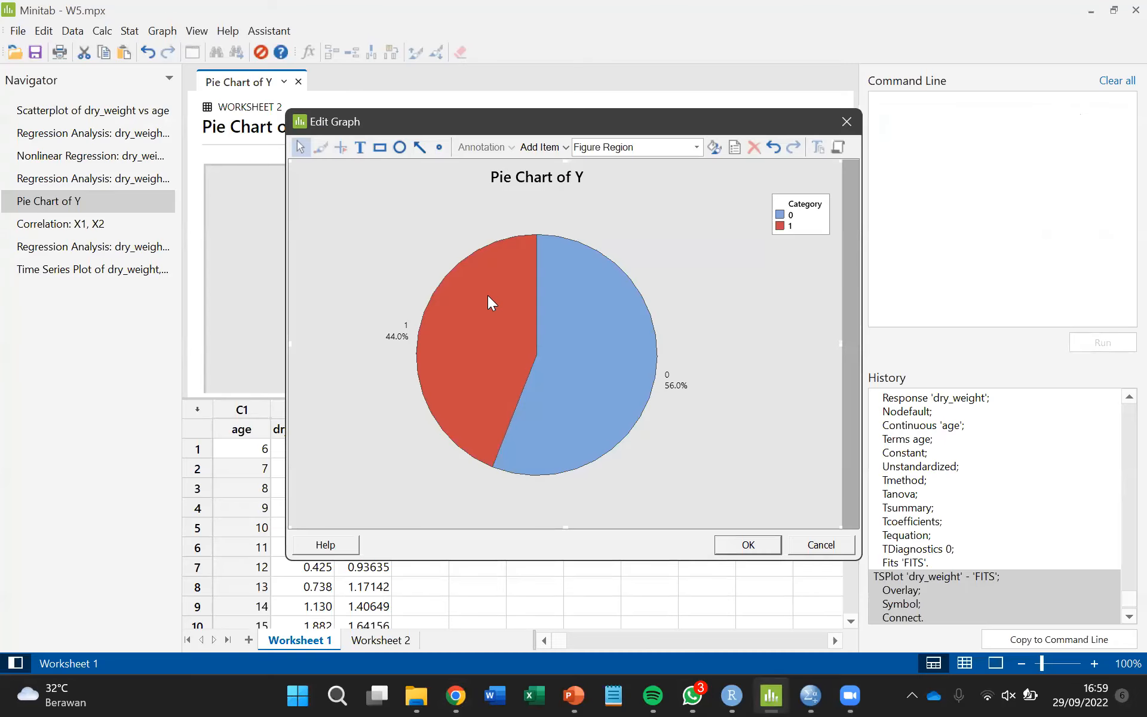
pyautogui.click(434, 321)
pyautogui.click(827, 546)
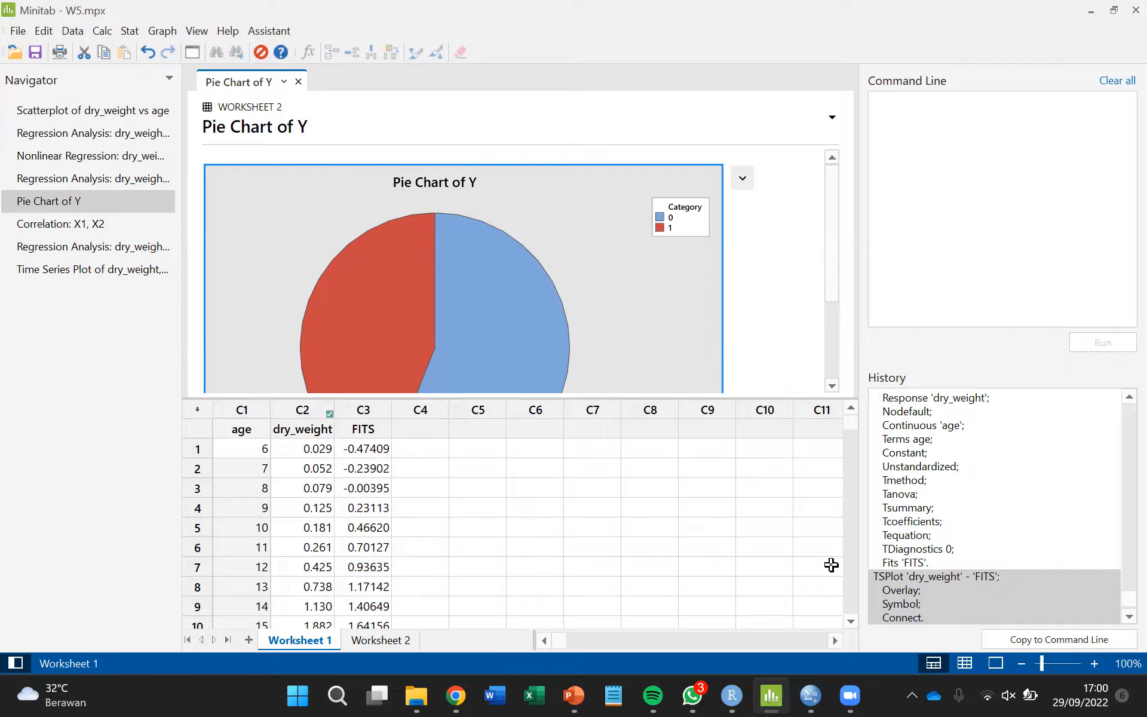
pyautogui.moveTo(813, 696)
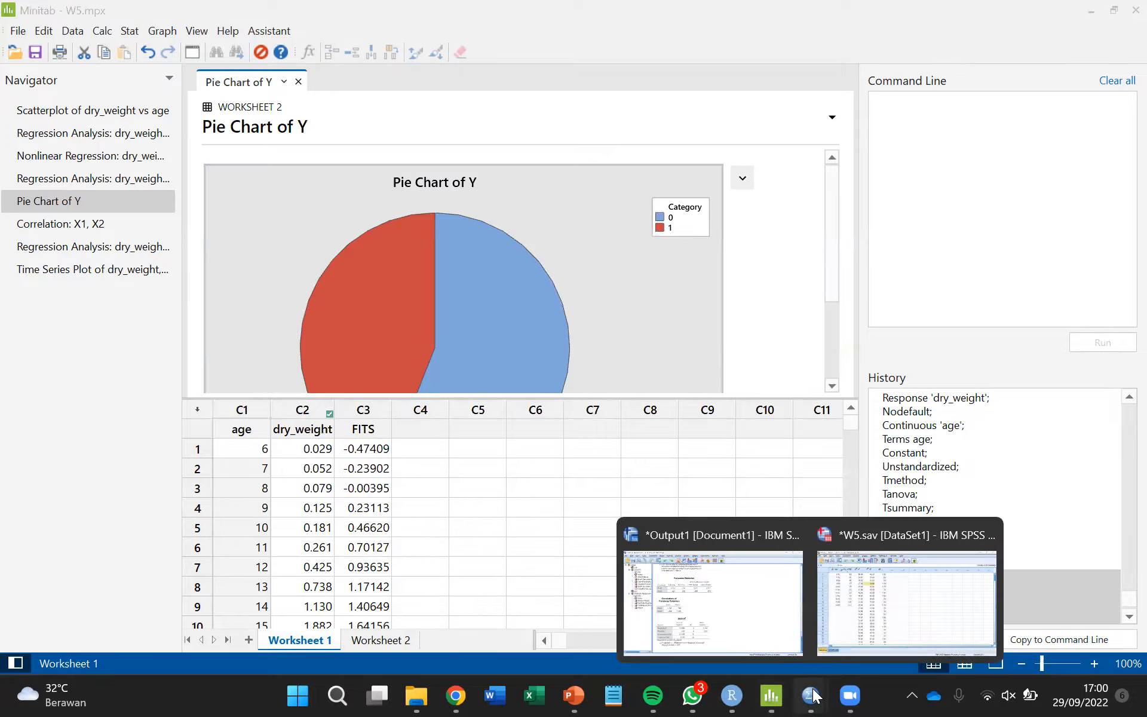
pyautogui.click(919, 616)
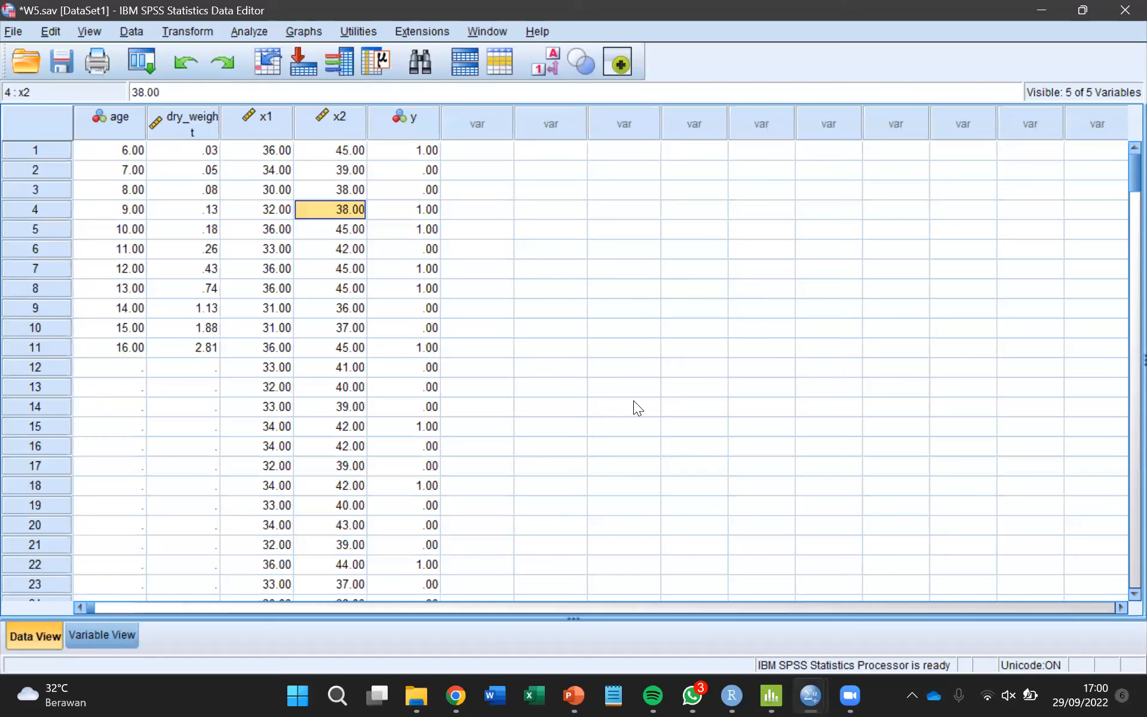
# Highlight the x1, x2 and y columns of the W5.sav dataset.
pyautogui.click(506, 272)
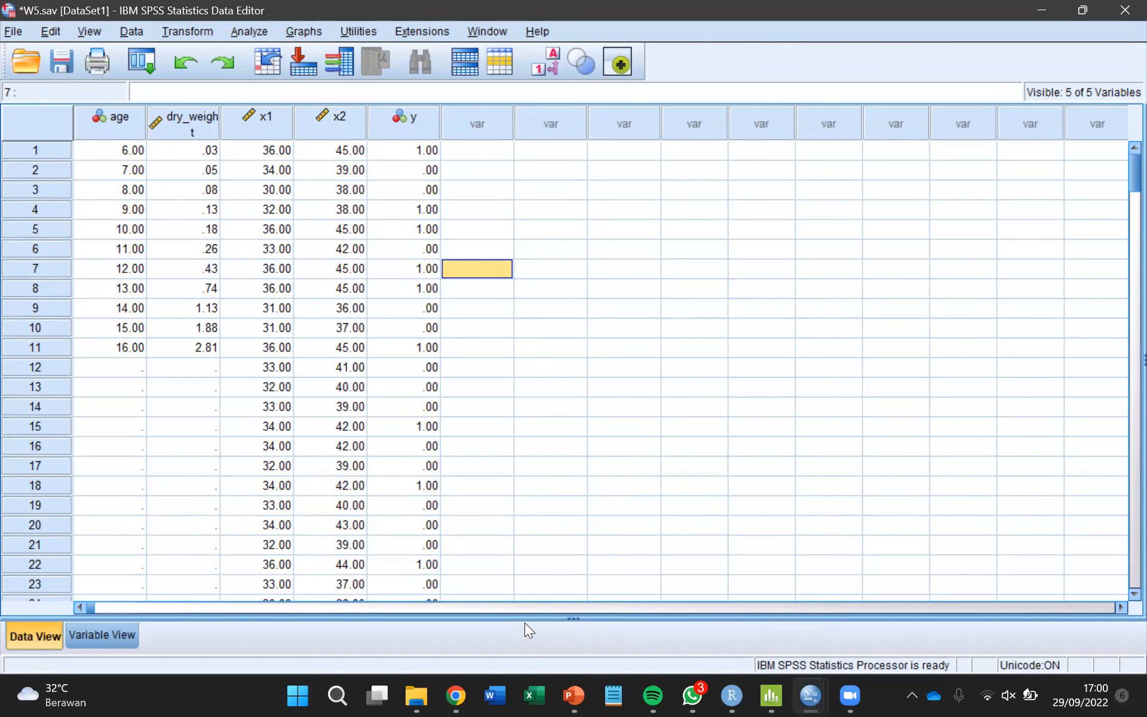
pyautogui.click(489, 243)
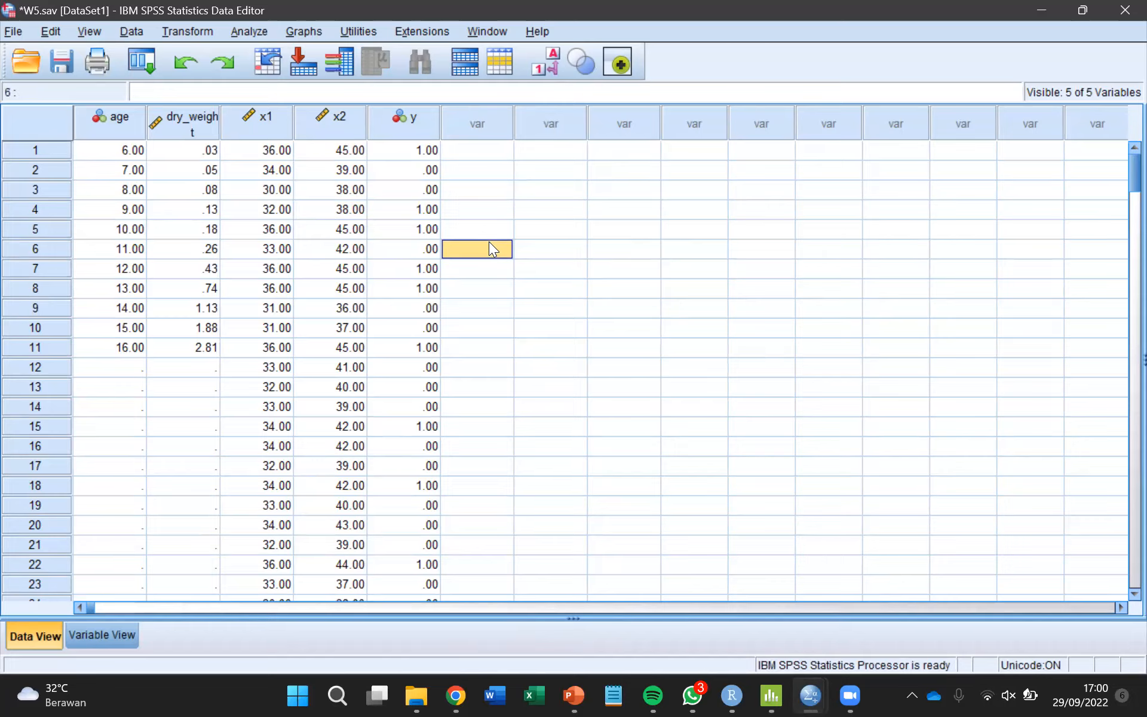
pyautogui.moveTo(257, 120); pyautogui.dragTo(395, 115)
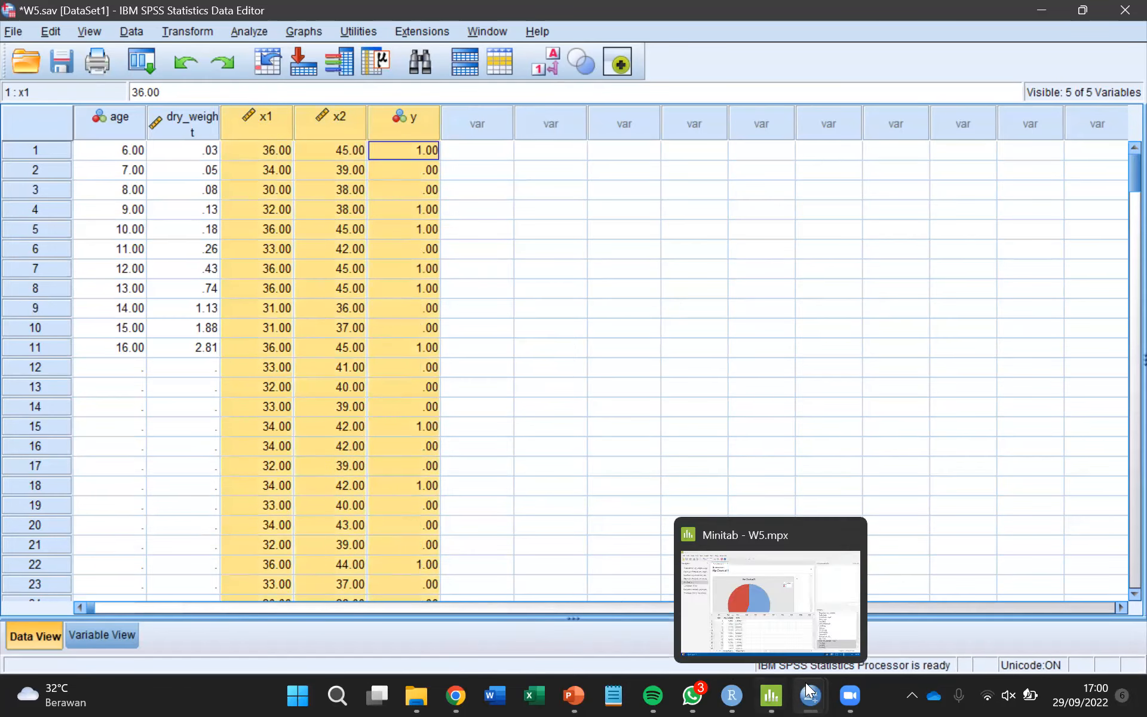
# Bring up the Week 5 folder in Google Drive, return to the W5.sav dataset in SPSS, and clear the column selection.
pyautogui.click(456, 695)
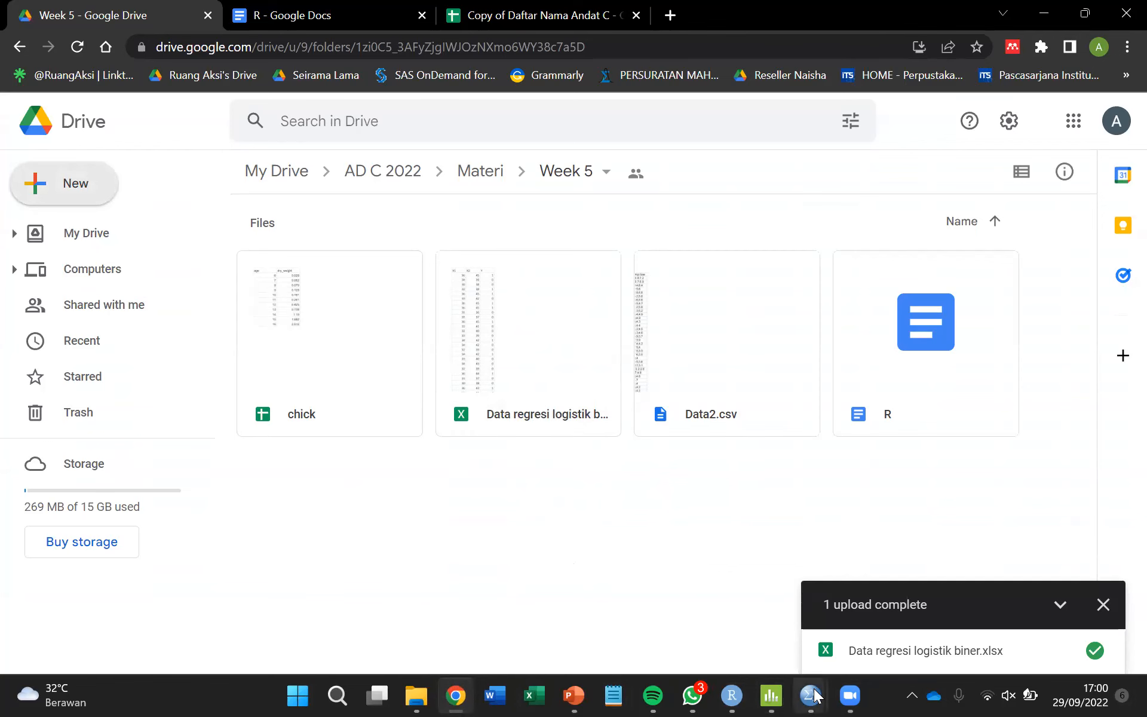
pyautogui.moveTo(816, 679)
pyautogui.click(876, 620)
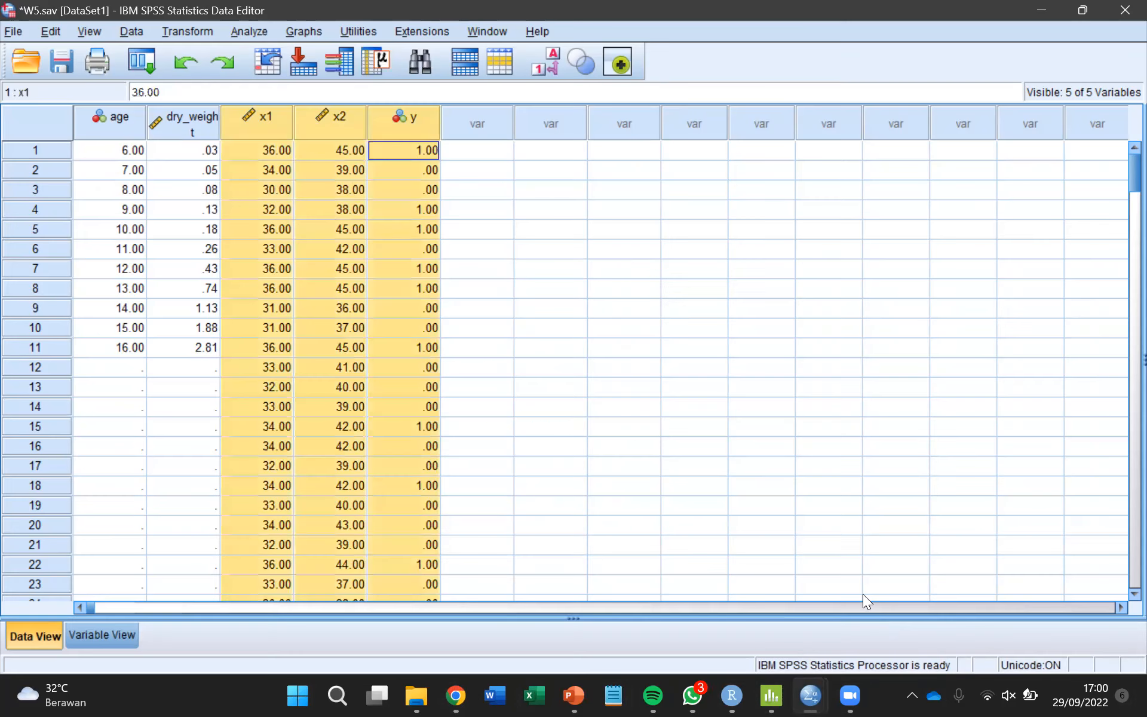
pyautogui.click(654, 310)
pyautogui.click(496, 174)
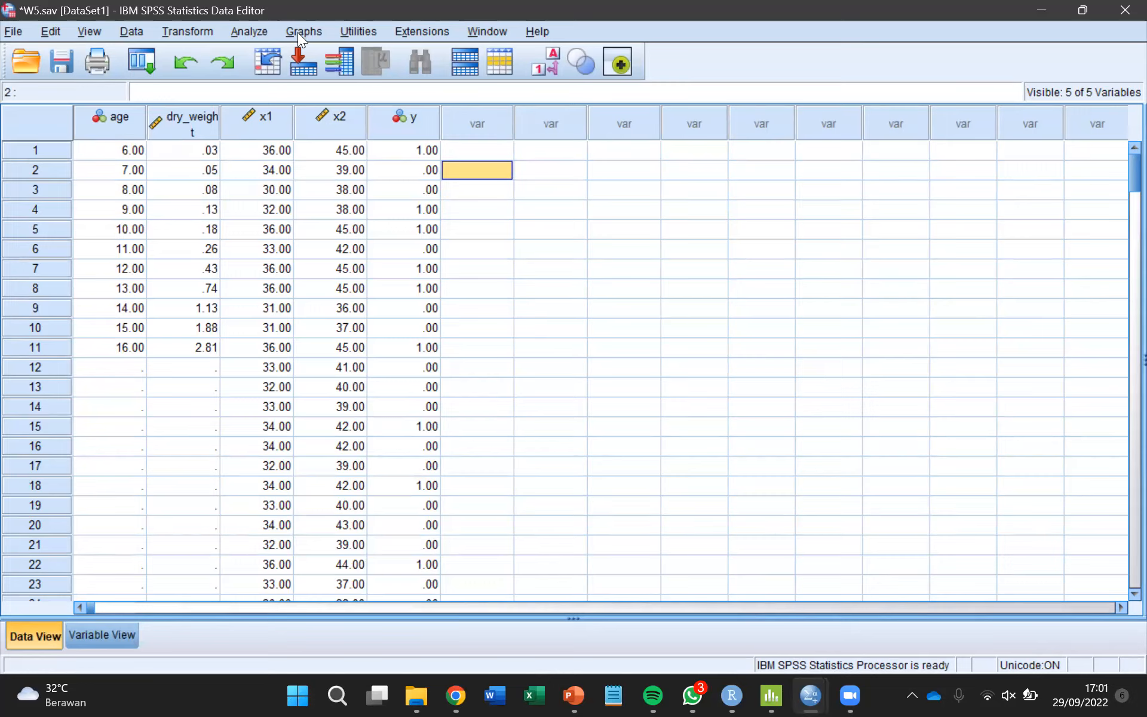
pyautogui.click(467, 268)
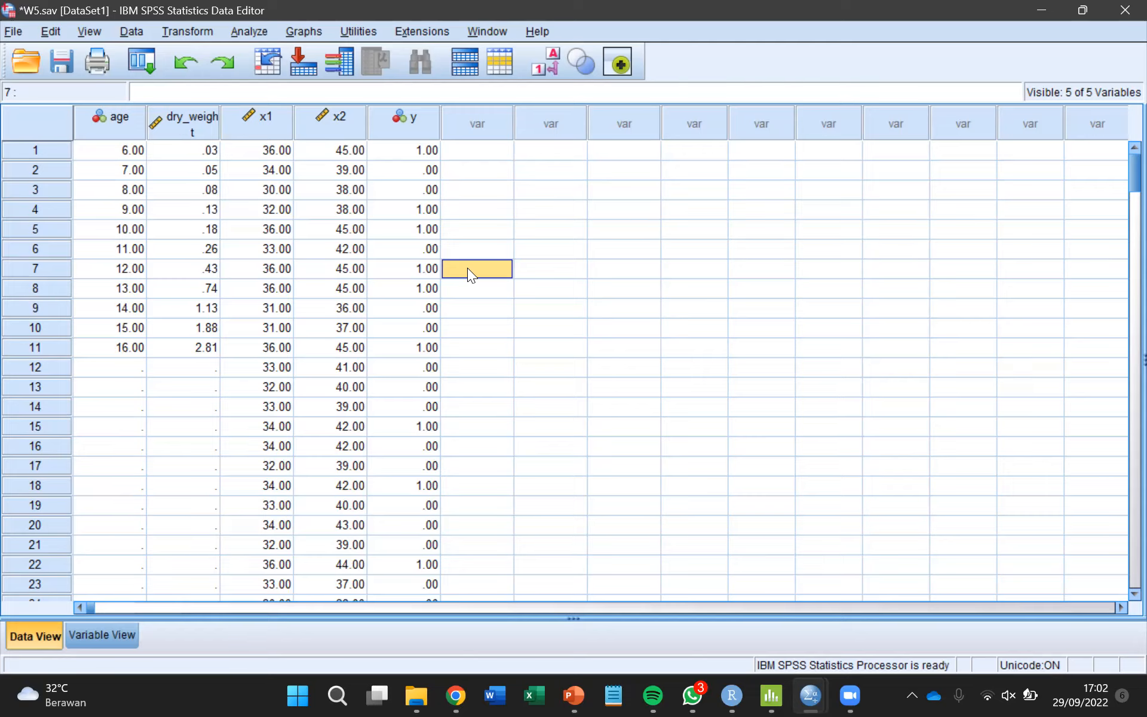
# Start a binary logistic regression with y as the dependent variable.
pyautogui.click(244, 33)
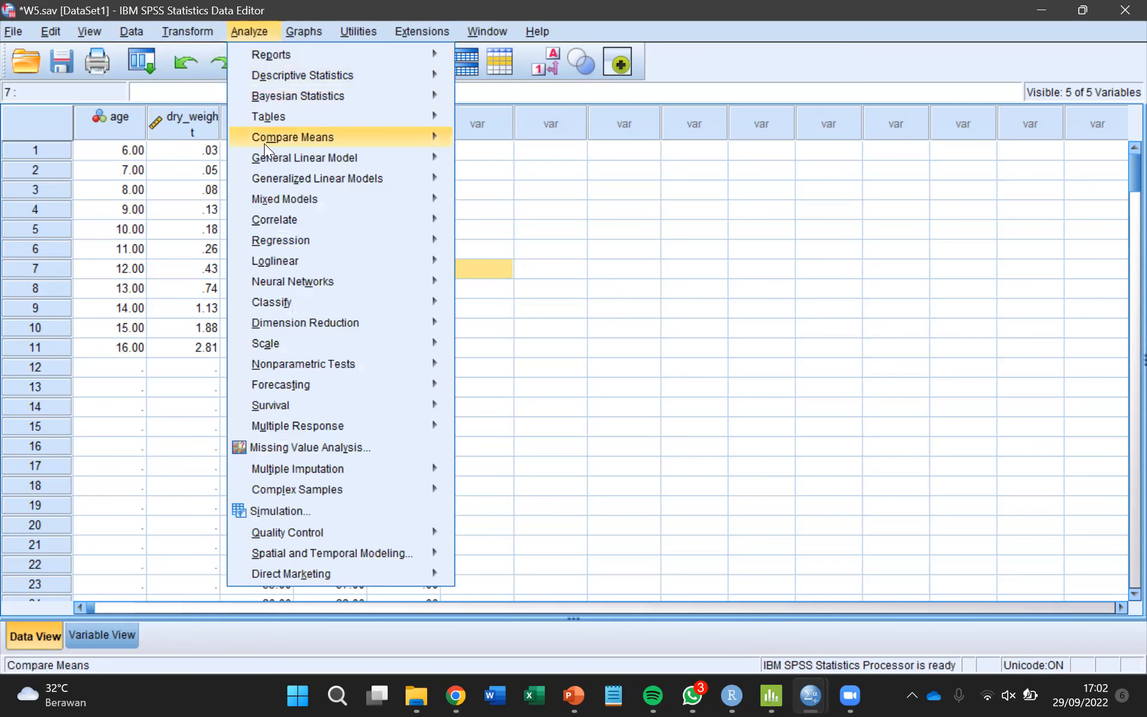
pyautogui.moveTo(391, 240)
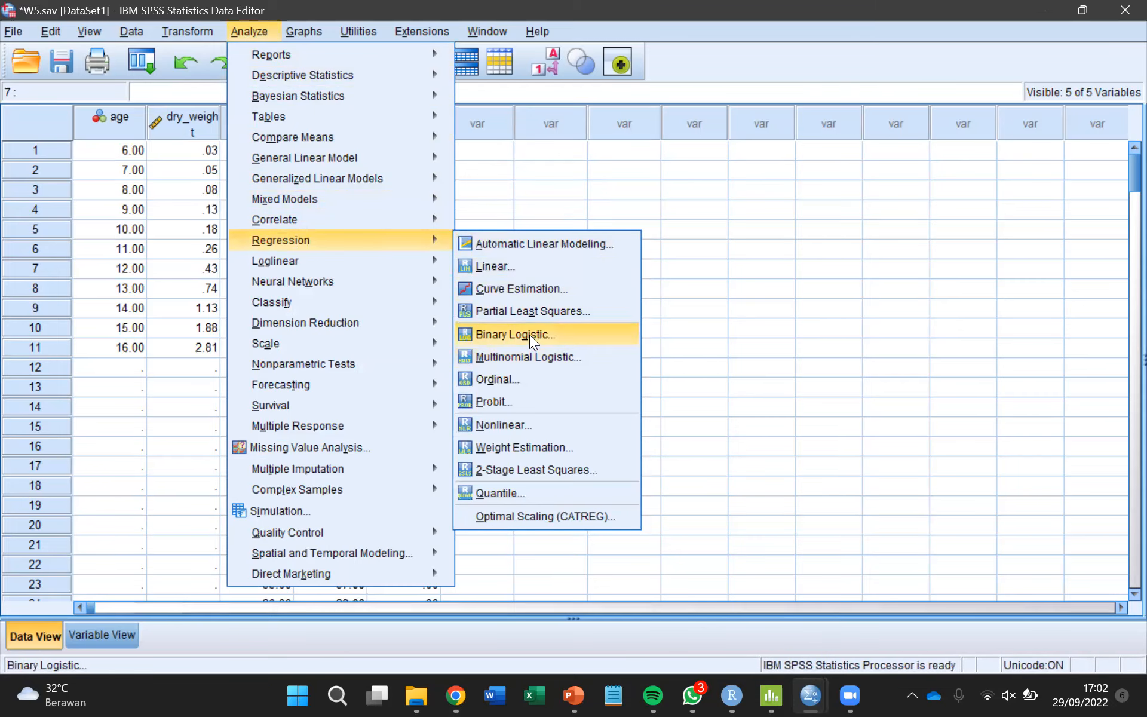
pyautogui.click(545, 334)
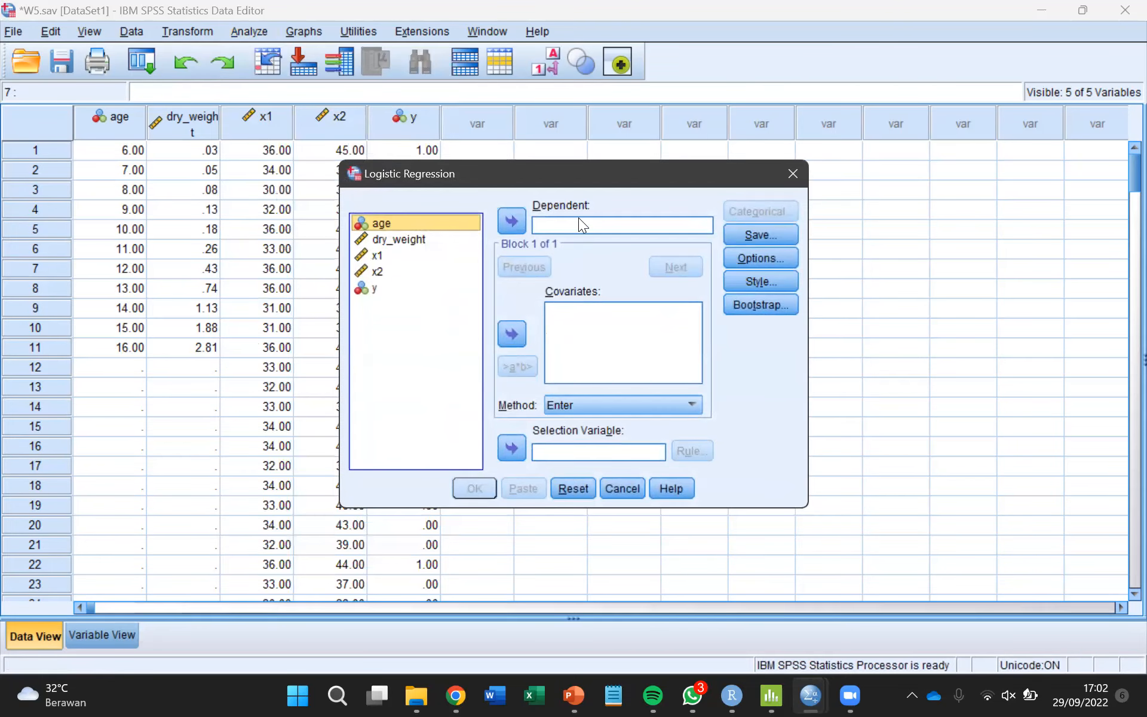
pyautogui.click(565, 223)
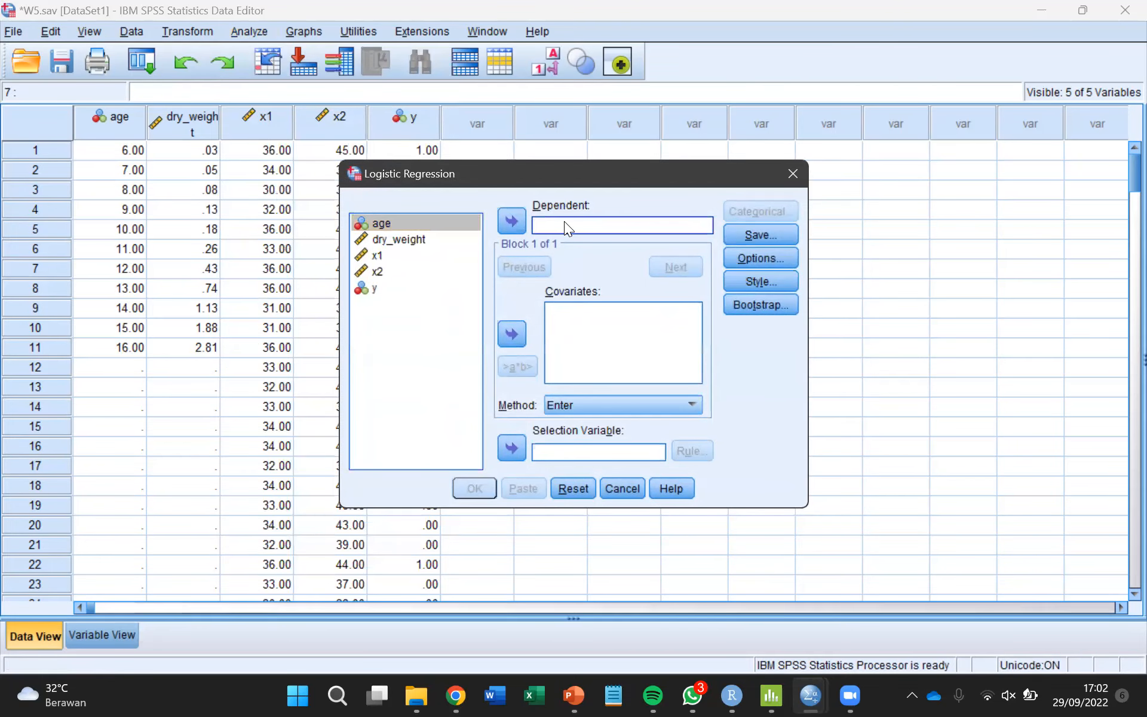
pyautogui.click(375, 289)
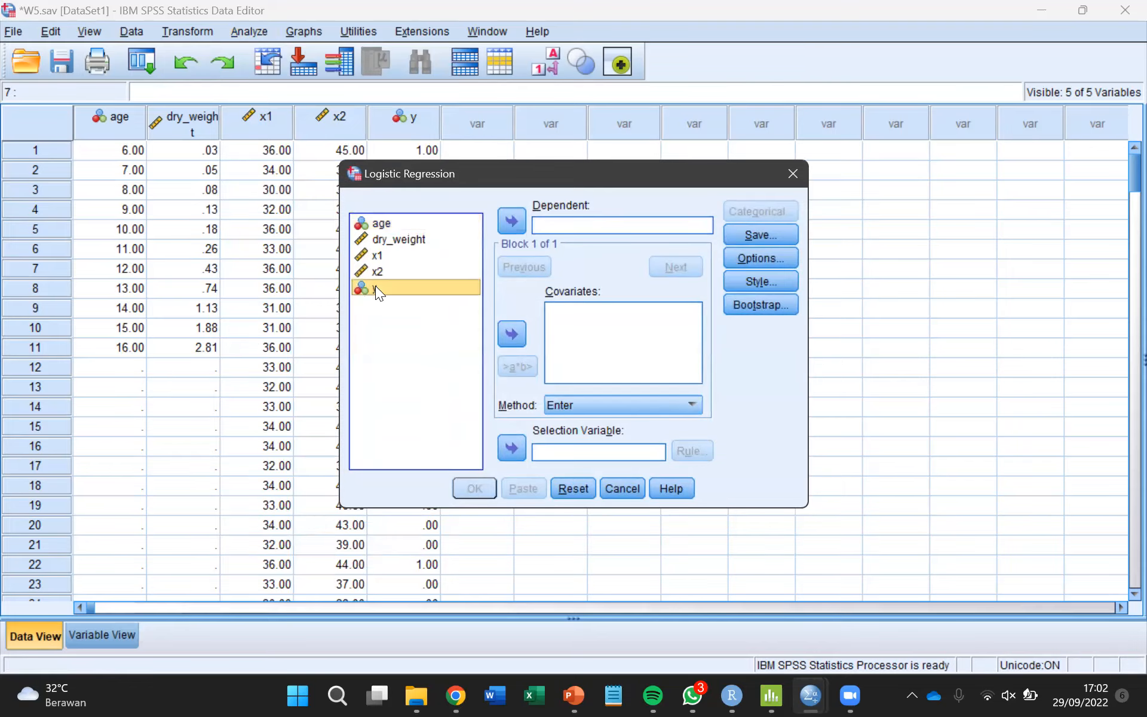
pyautogui.click(512, 220)
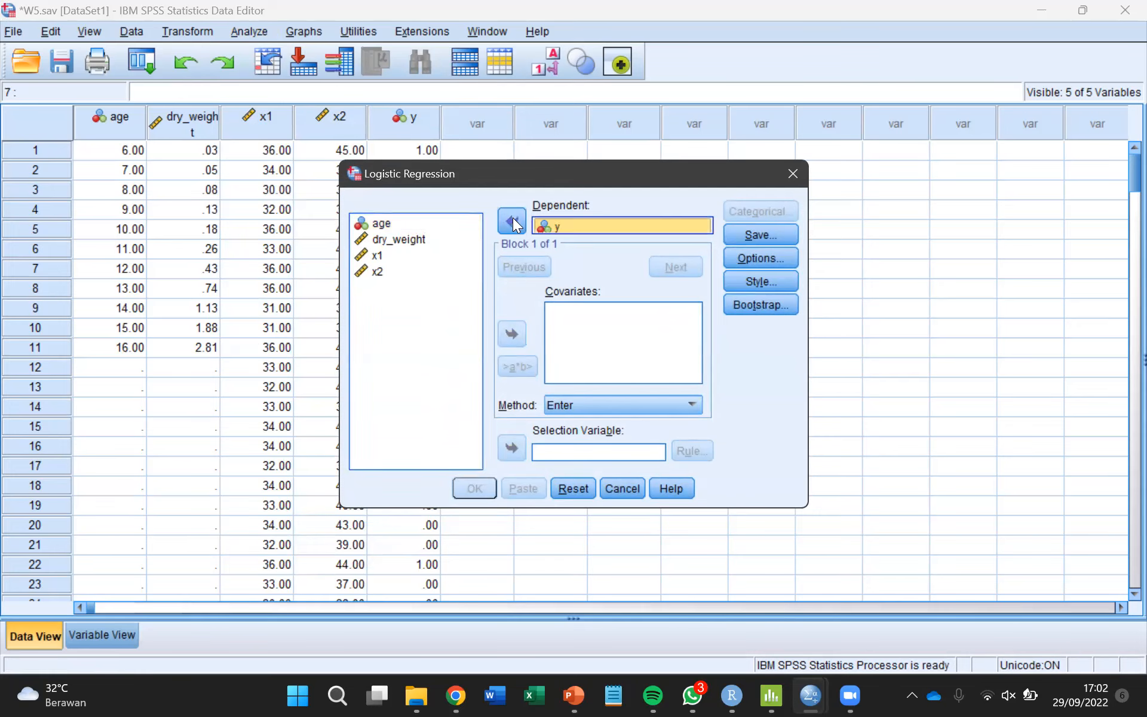
# Add x1 and x2 as covariates and check the categorical covariate definitions without assigning any.
pyautogui.keyDown('shift'); pyautogui.click(375, 252); pyautogui.keyUp('shift')
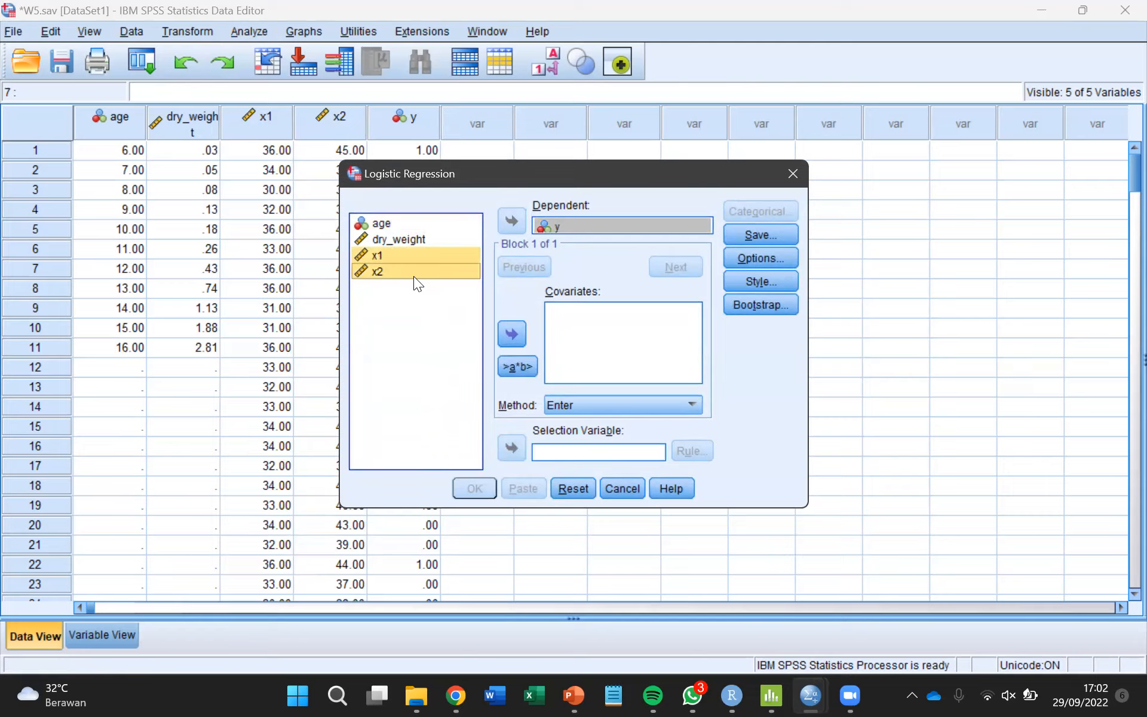
pyautogui.click(512, 333)
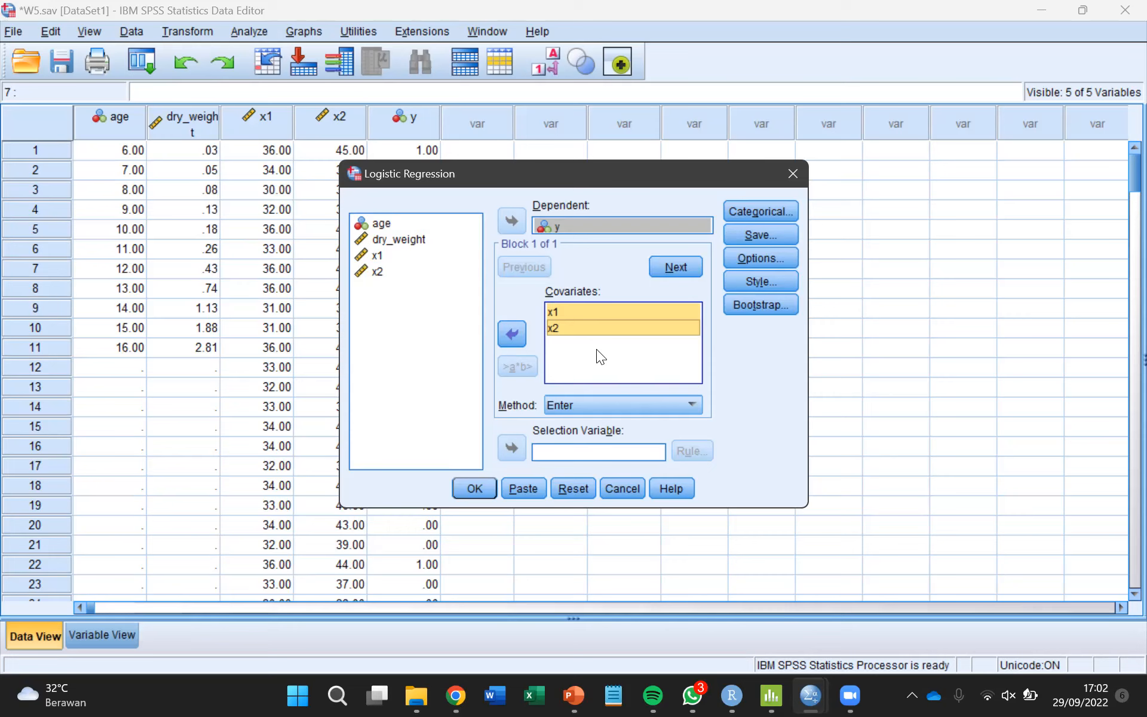
pyautogui.click(764, 210)
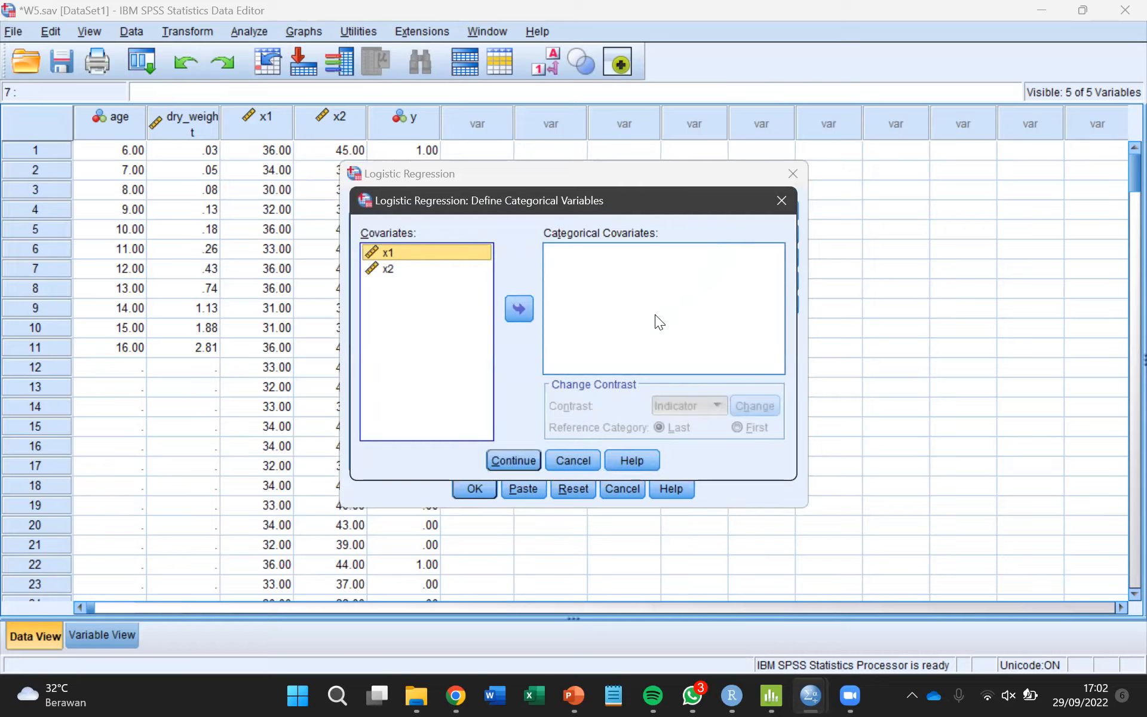
pyautogui.click(788, 206)
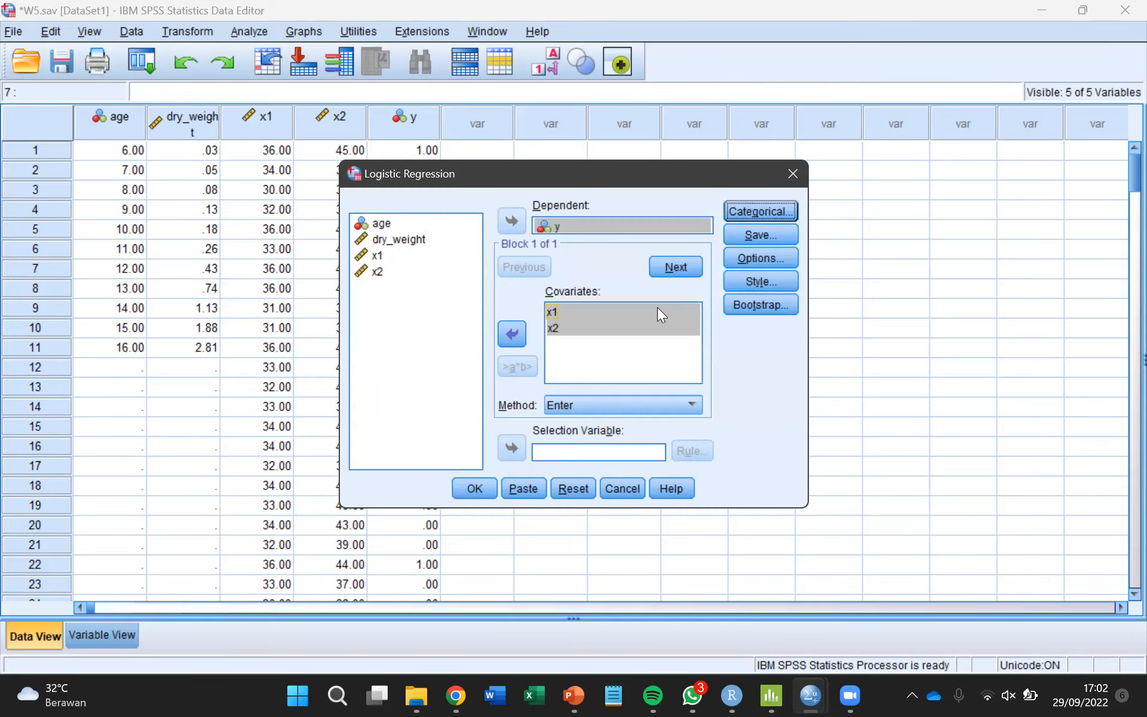
# Include the Hosmer-Lemeshow goodness-of-fit test and classification plots in the logistic regression options, and run the analysis.
pyautogui.click(768, 254)
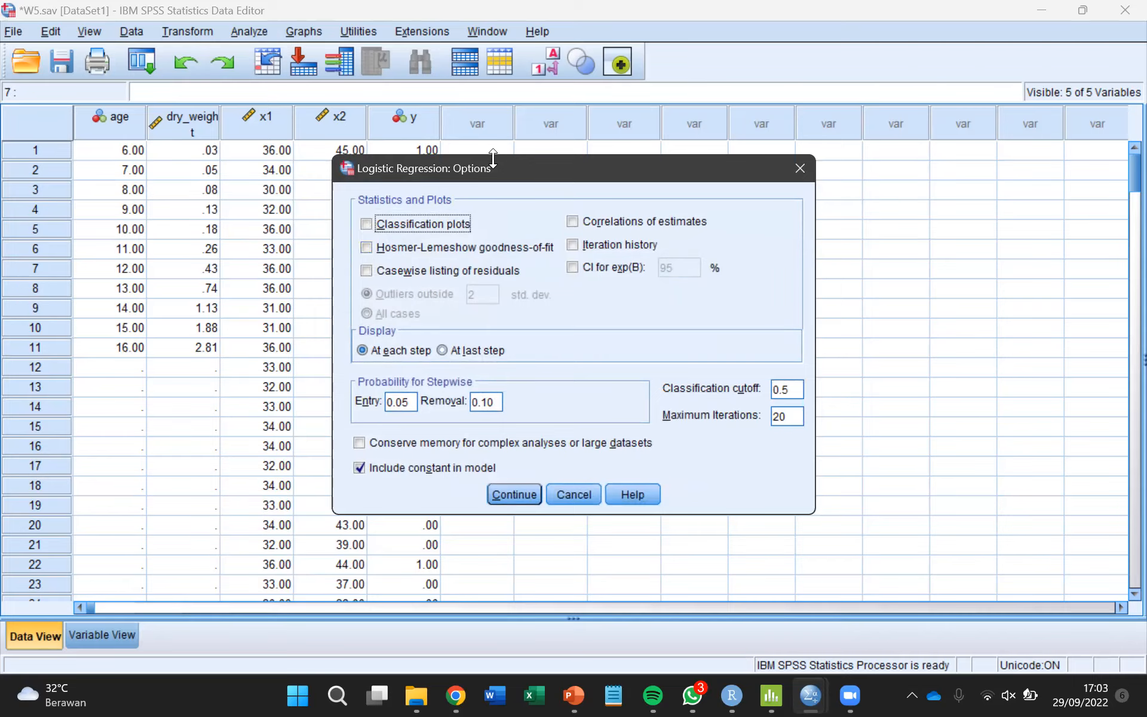
pyautogui.moveTo(490, 162); pyautogui.dragTo(490, 163)
pyautogui.moveTo(685, 158); pyautogui.dragTo(882, 149)
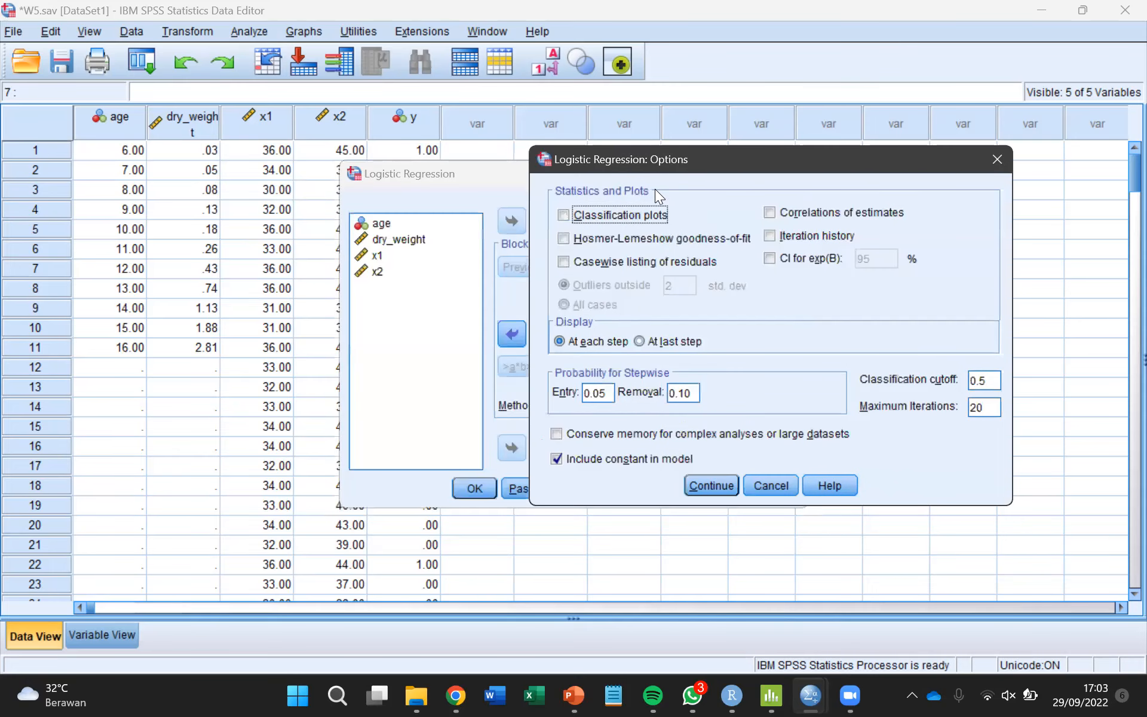
pyautogui.click(564, 239)
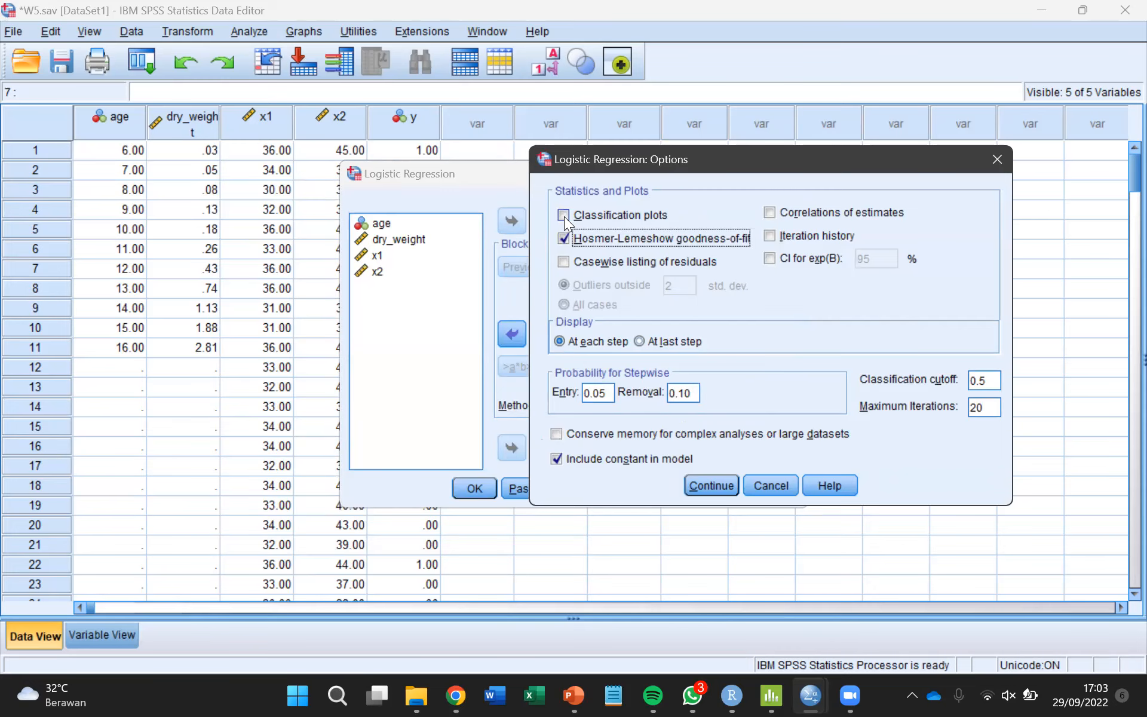
pyautogui.click(564, 217)
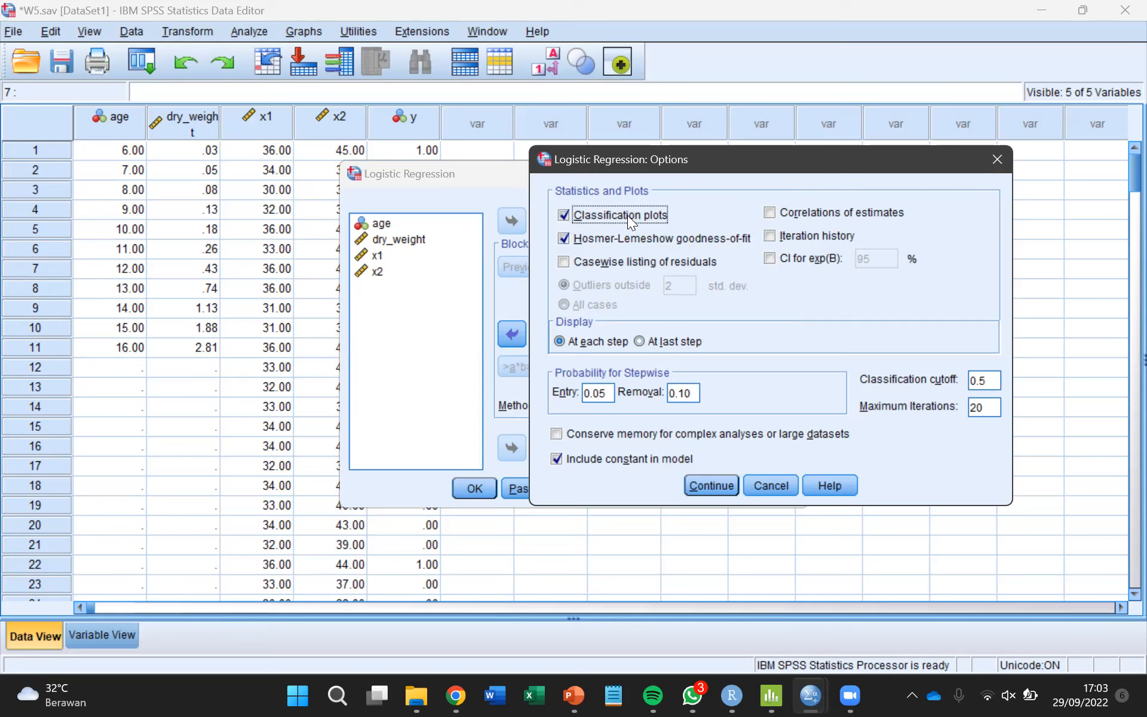
pyautogui.click(718, 480)
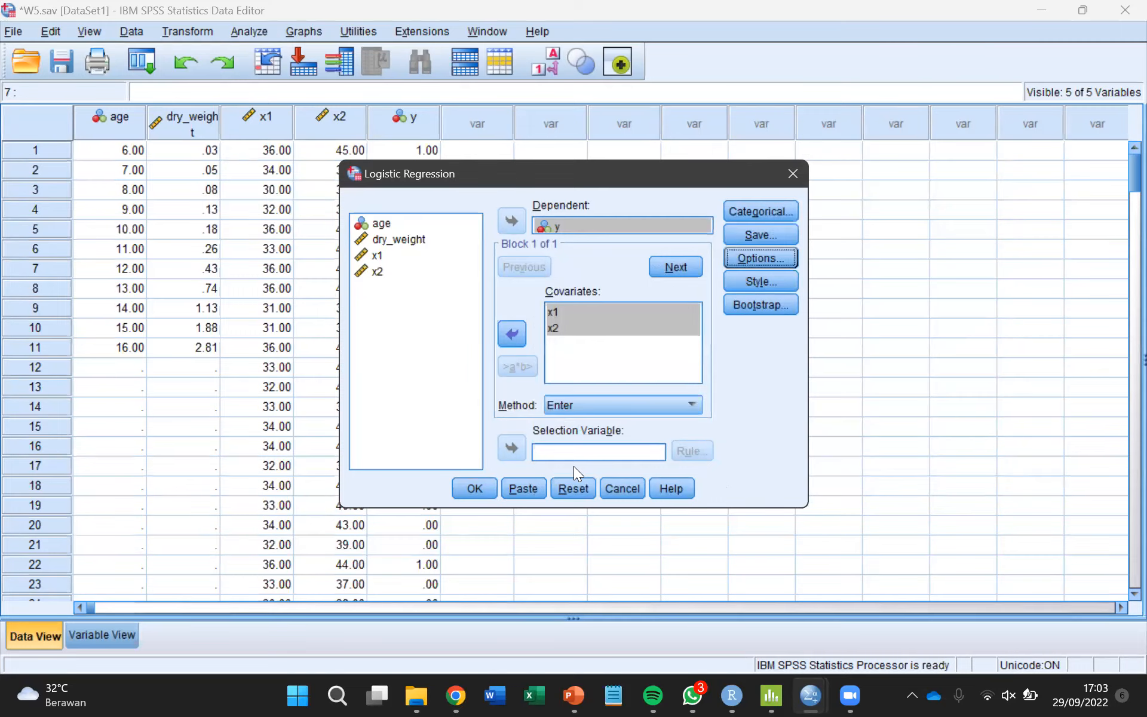
pyautogui.click(487, 487)
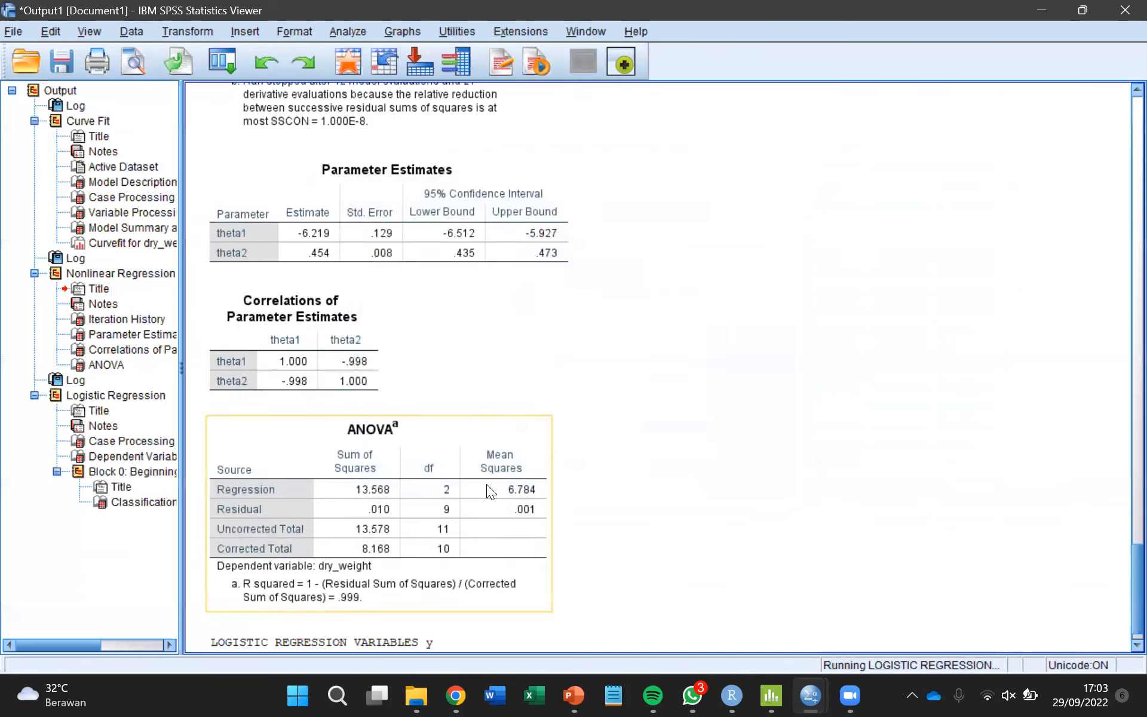
# Examine the logistic regression output from the Block 0 tables through the Omnibus Tests of Model Coefficients in Block 1.
pyautogui.scroll(-2, 598, 406)
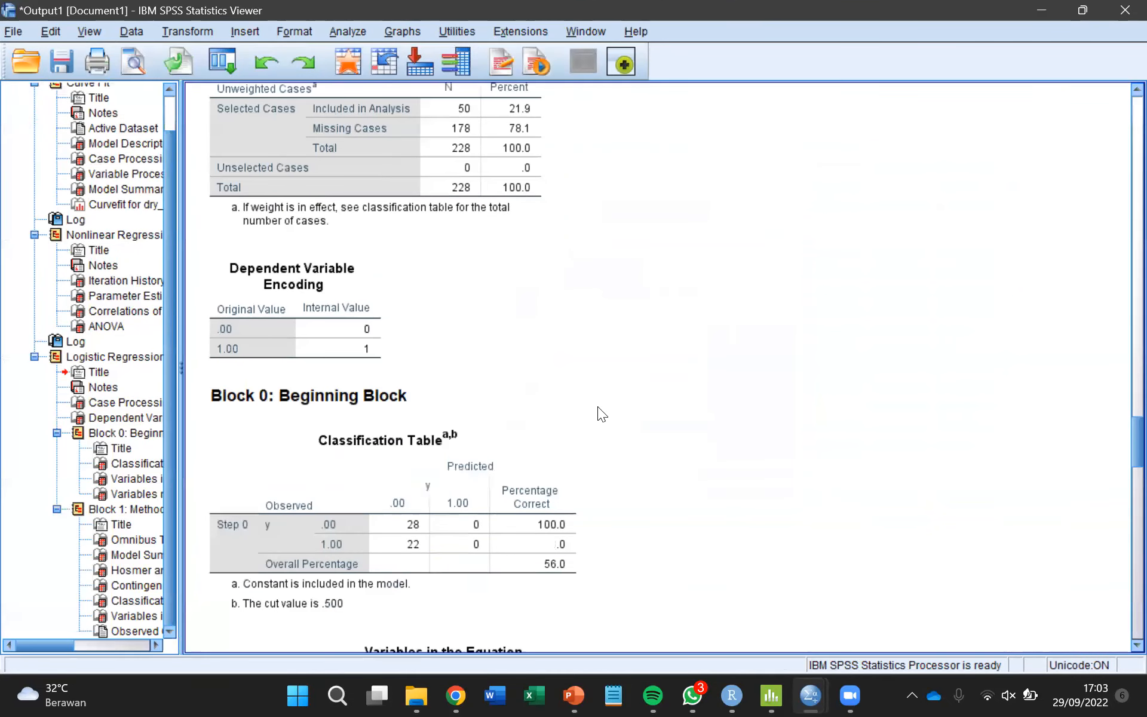
pyautogui.scroll(6, 598, 407)
pyautogui.scroll(-12, 598, 407)
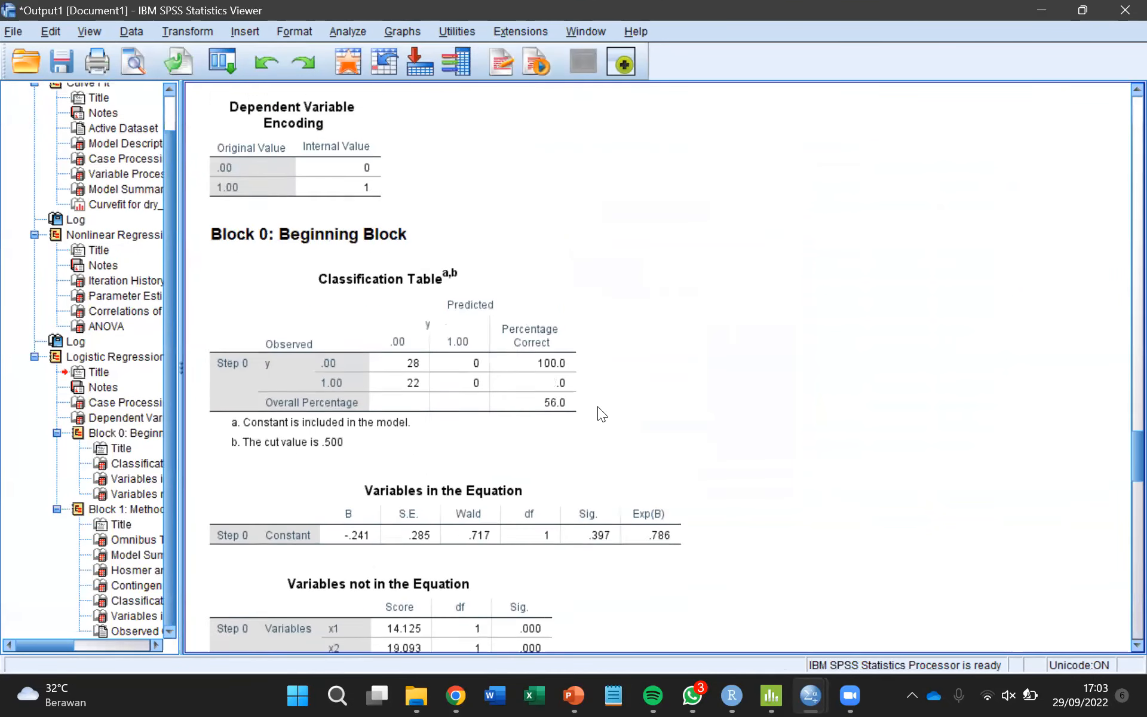
pyautogui.scroll(-4, 597, 407)
pyautogui.scroll(-8, 597, 406)
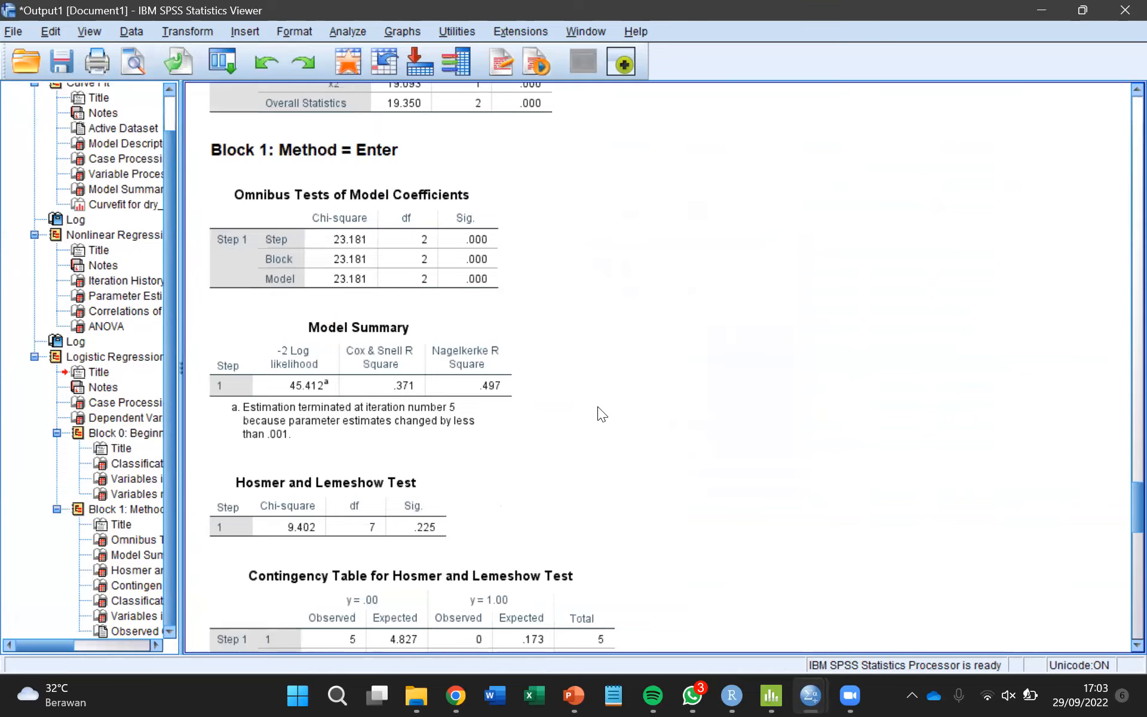
pyautogui.click(450, 273)
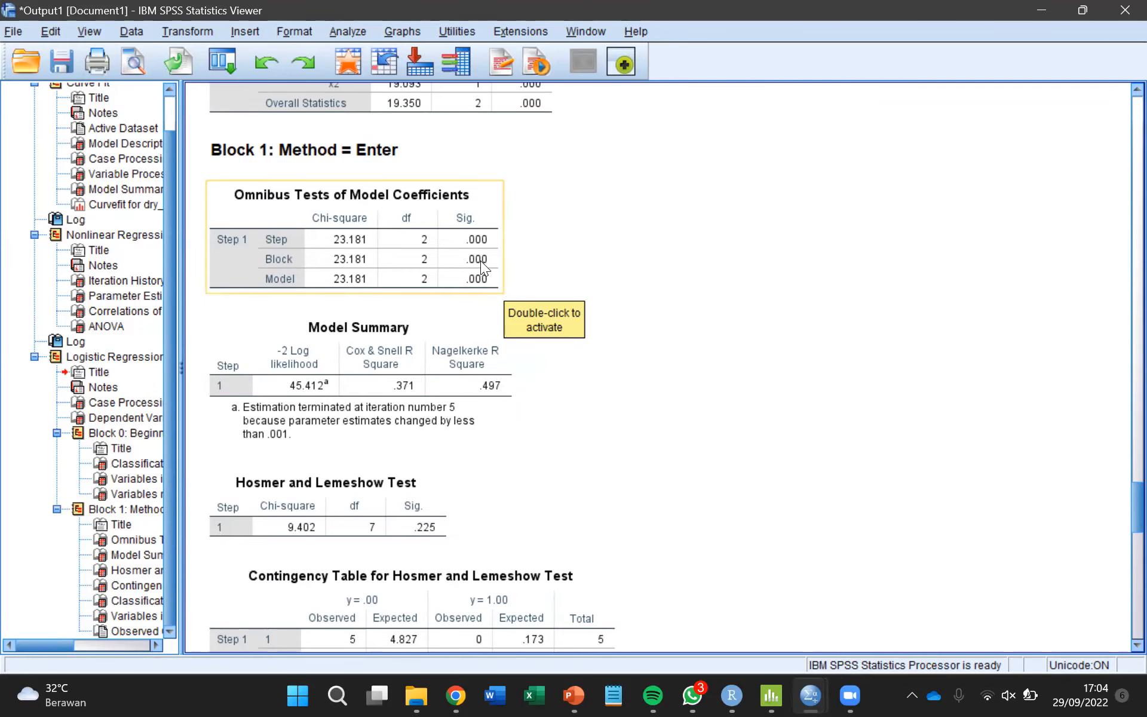
pyautogui.scroll(3, 450, 276)
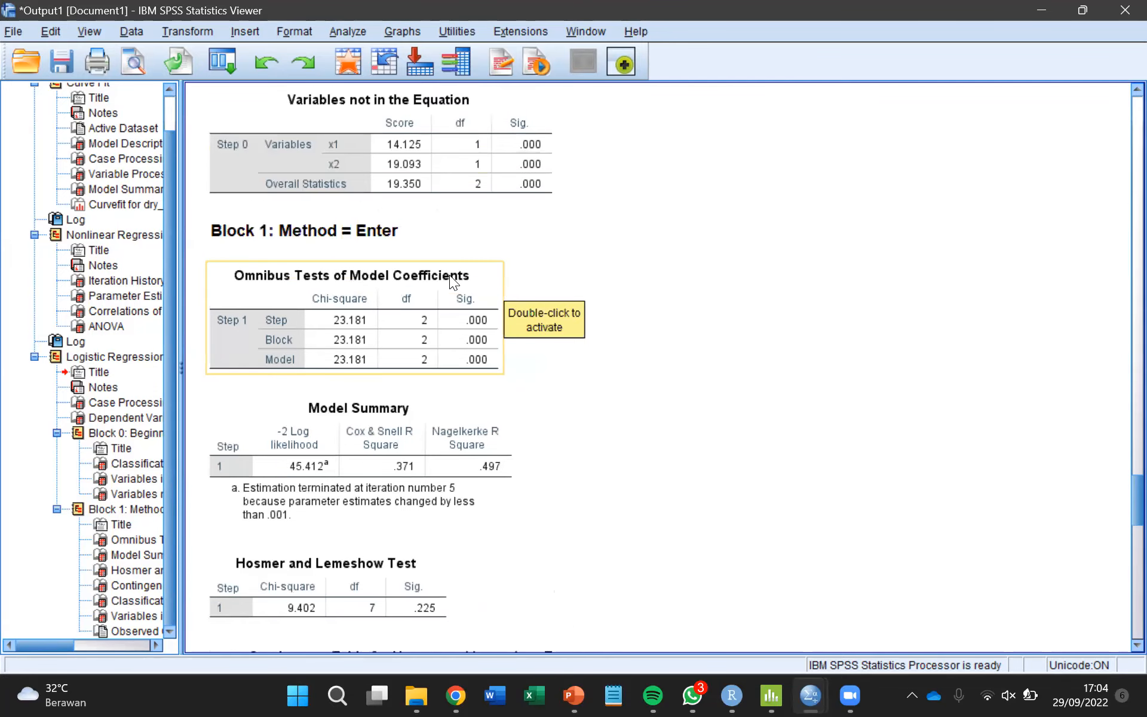
pyautogui.click(449, 275)
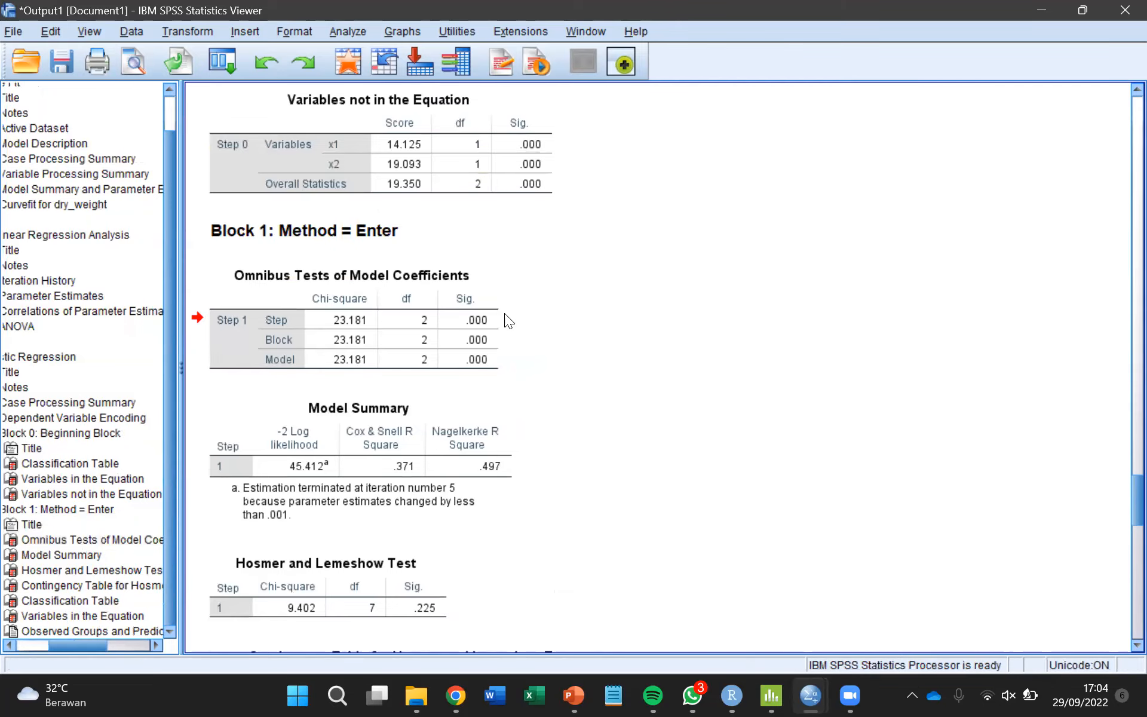
pyautogui.click(469, 323)
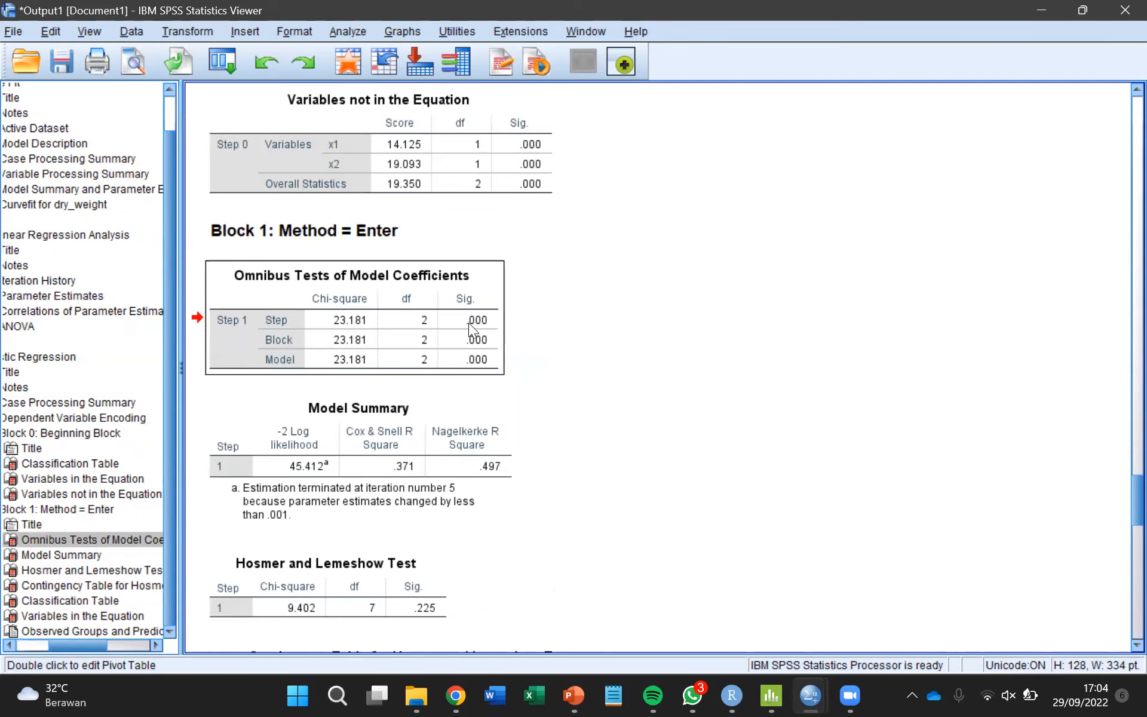
# Review the Block 1 model summary, Hosmer and Lemeshow test, classification table and Variables in the Equation table.
pyautogui.scroll(-3, 469, 323)
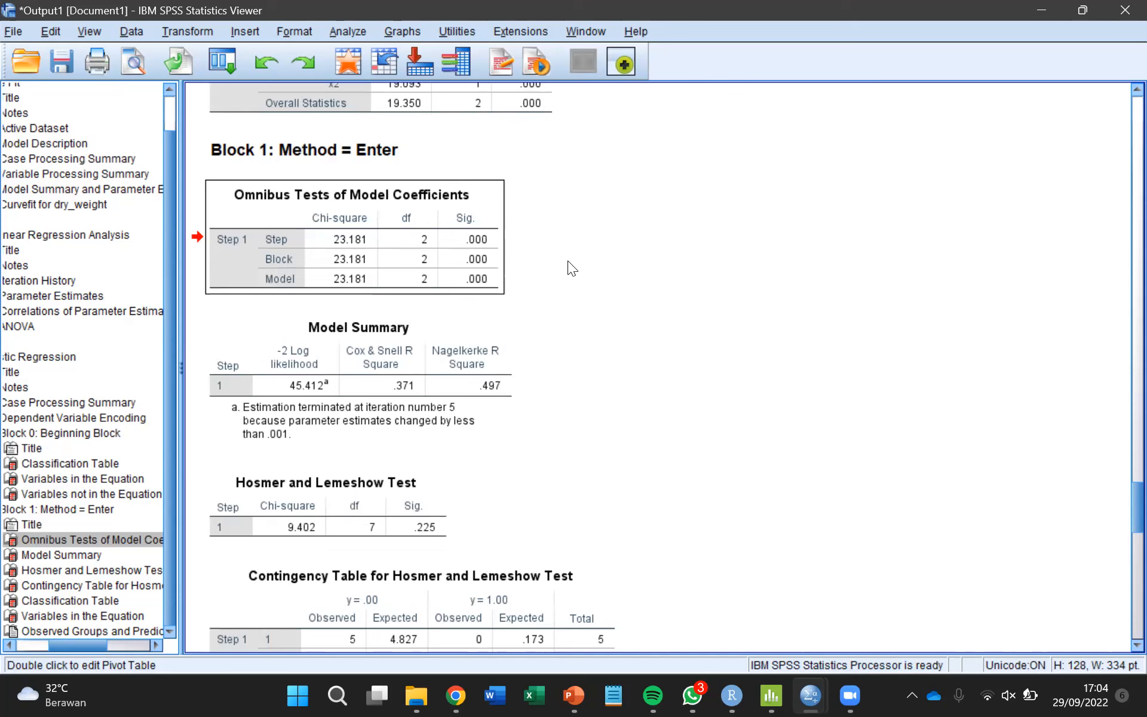
pyautogui.scroll(-3, 498, 349)
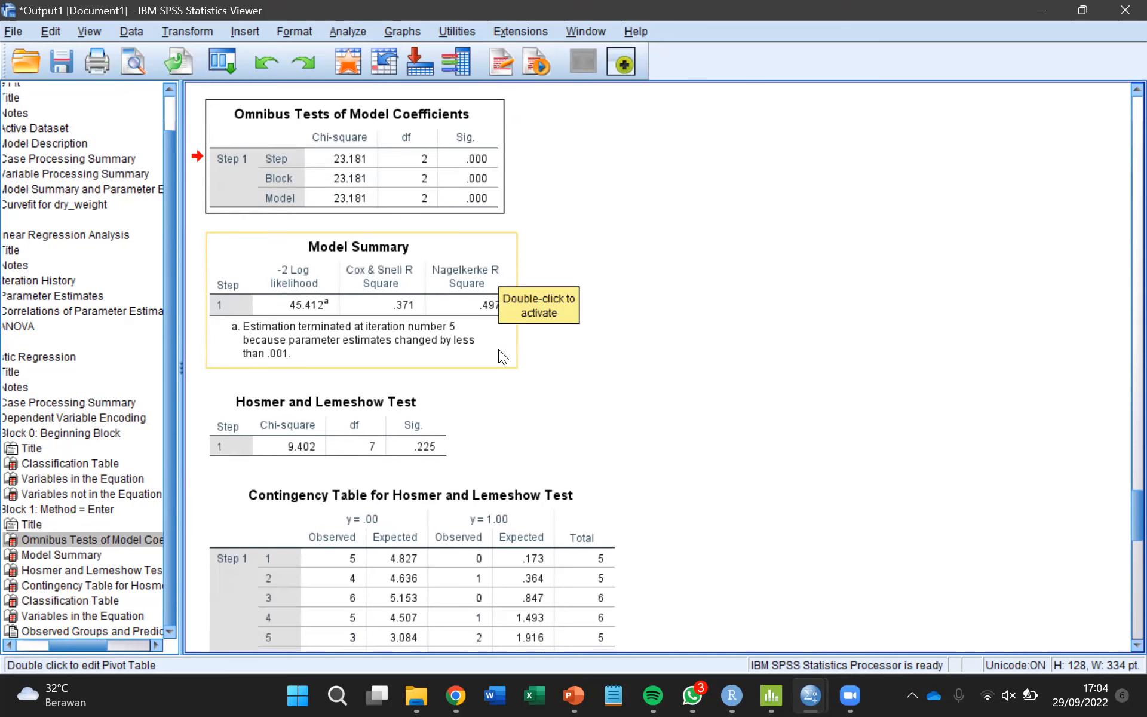
pyautogui.scroll(-20, 498, 349)
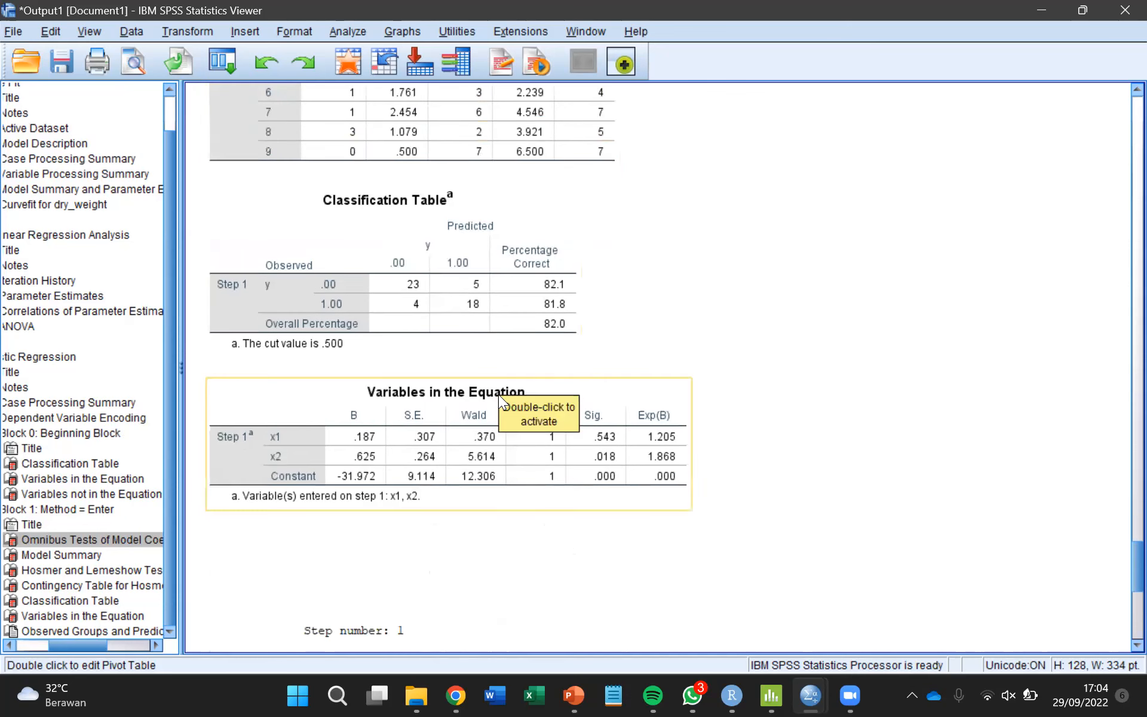
pyautogui.click(498, 398)
pyautogui.scroll(-3, 586, 434)
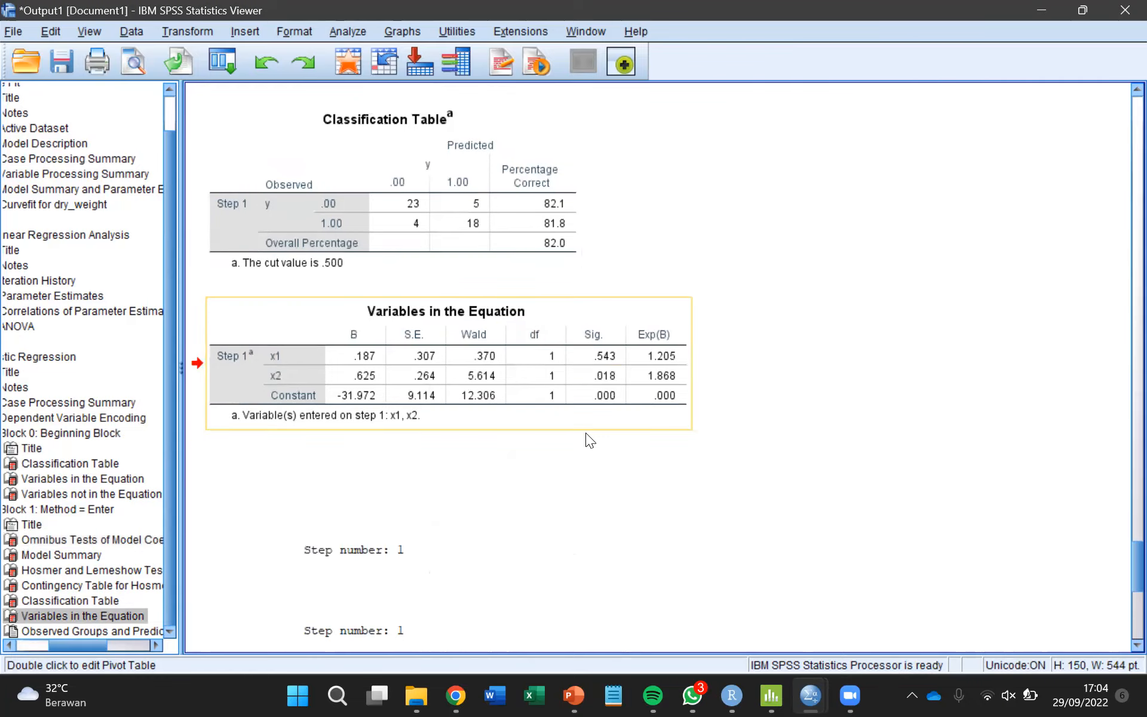
pyautogui.scroll(3, 587, 434)
pyautogui.scroll(6, 586, 432)
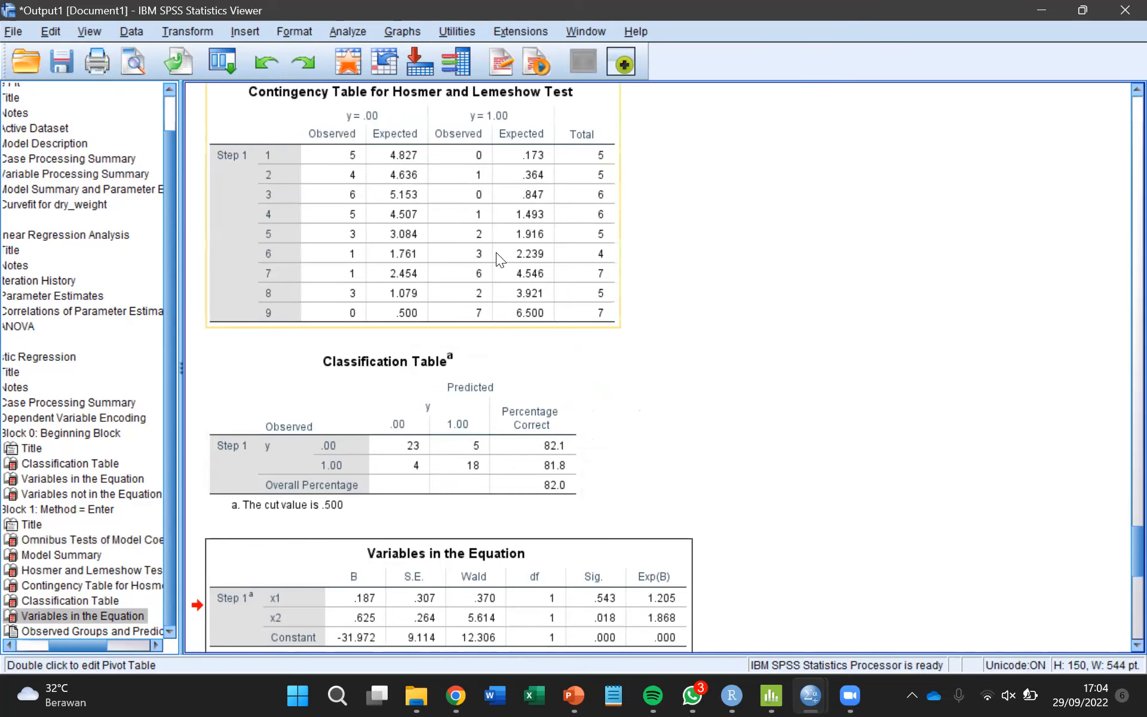
# Examine the pseudo R-square values in the Model Summary and the significance in the Hosmer and Lemeshow Test table.
pyautogui.scroll(9, 496, 253)
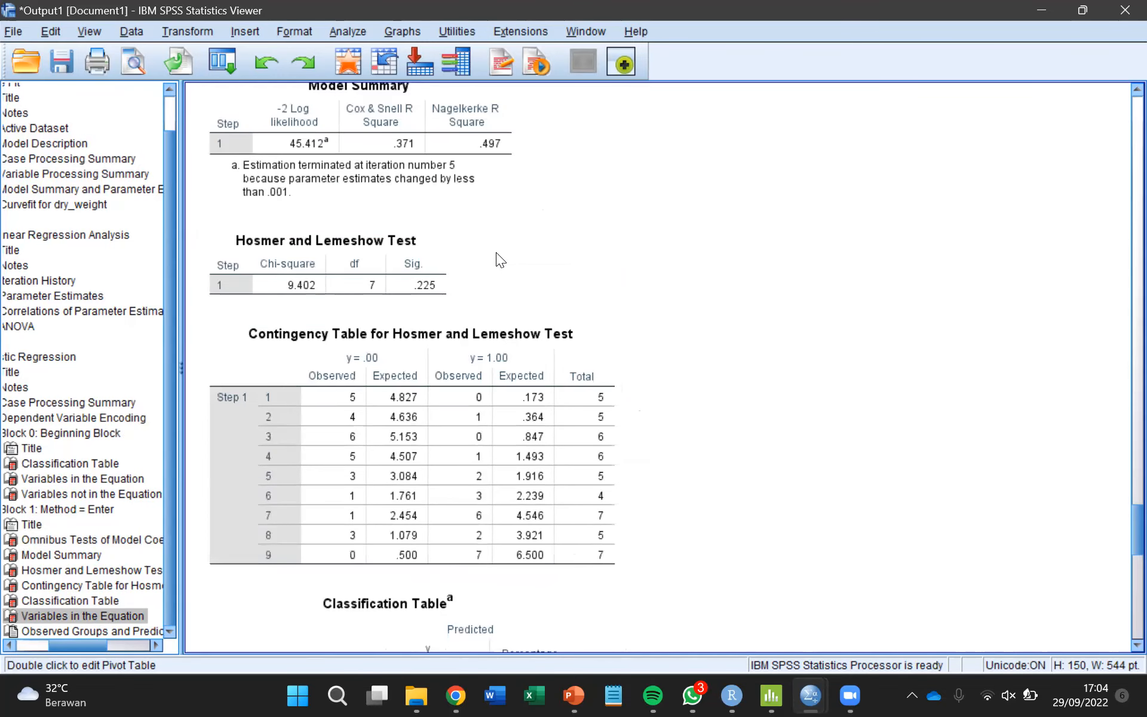
pyautogui.scroll(6, 496, 252)
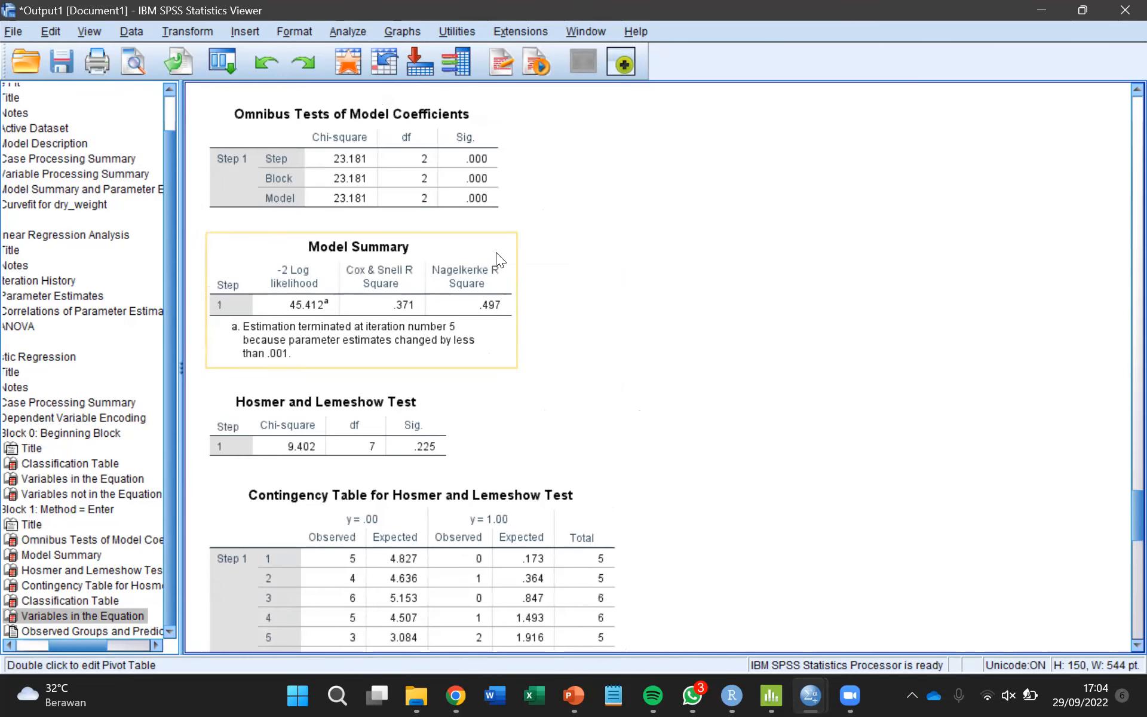
pyautogui.click(432, 292)
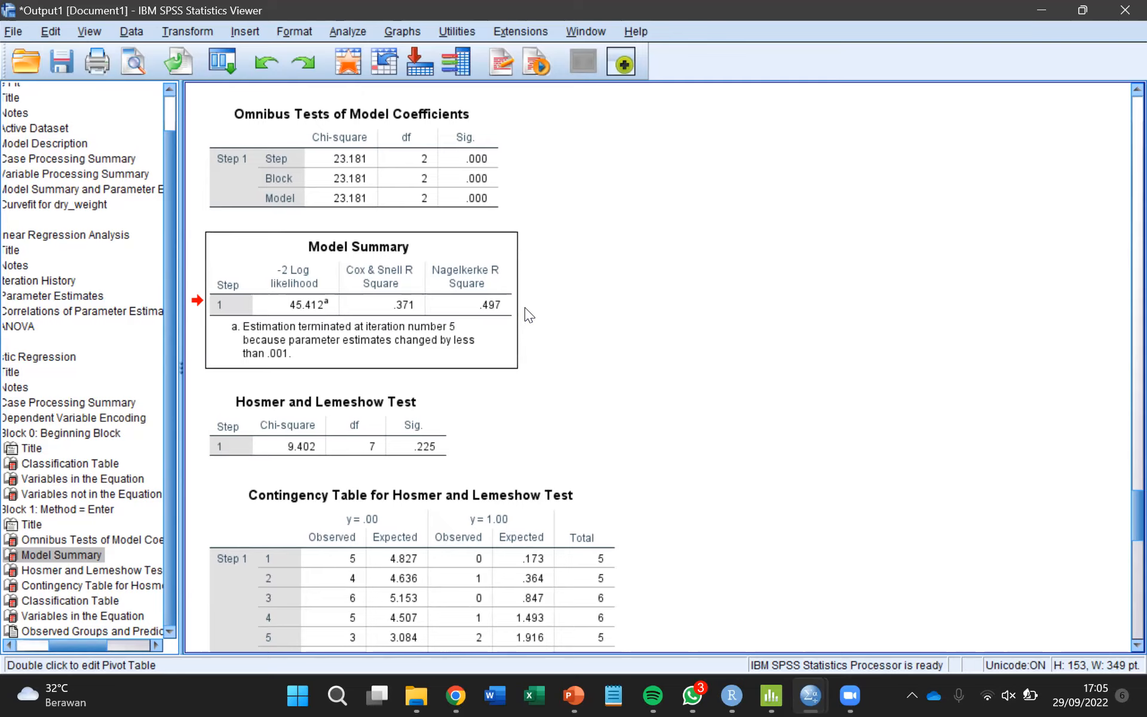
pyautogui.click(564, 361)
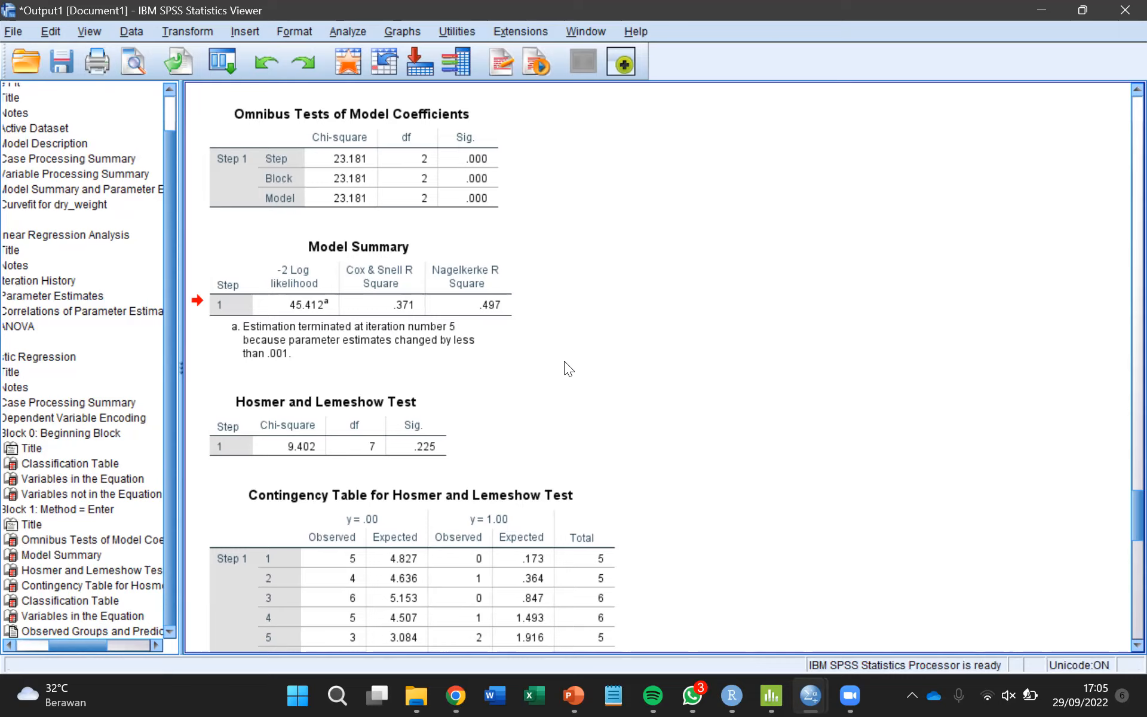
pyautogui.click(411, 416)
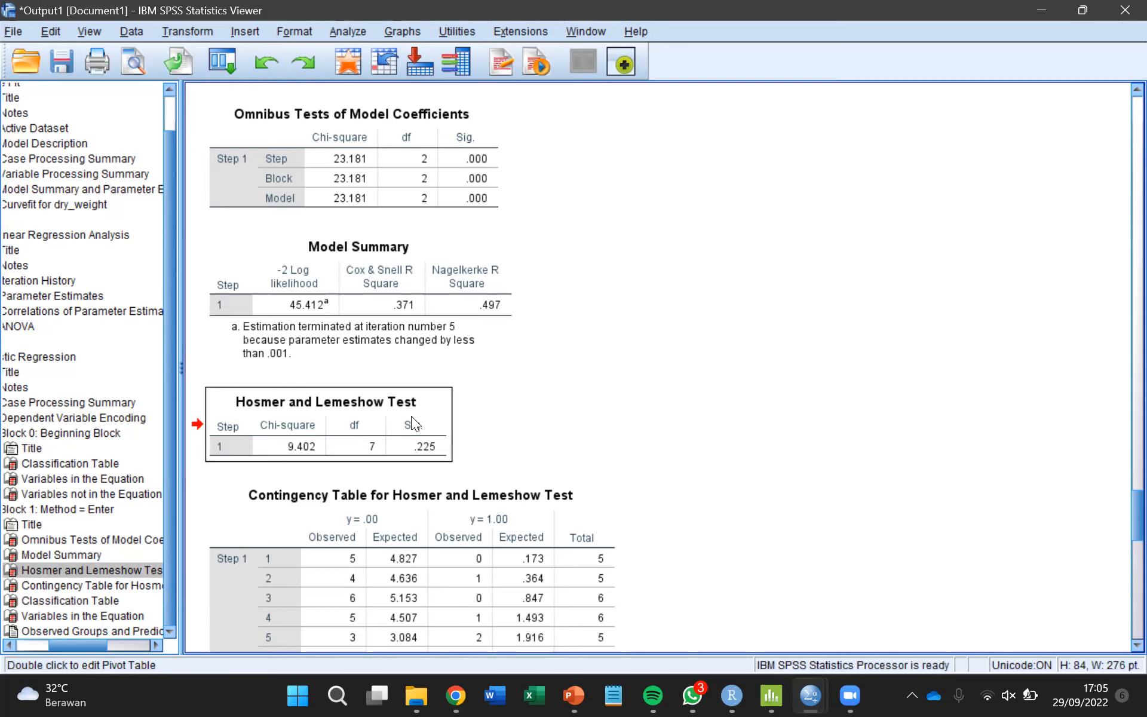
pyautogui.click(435, 450)
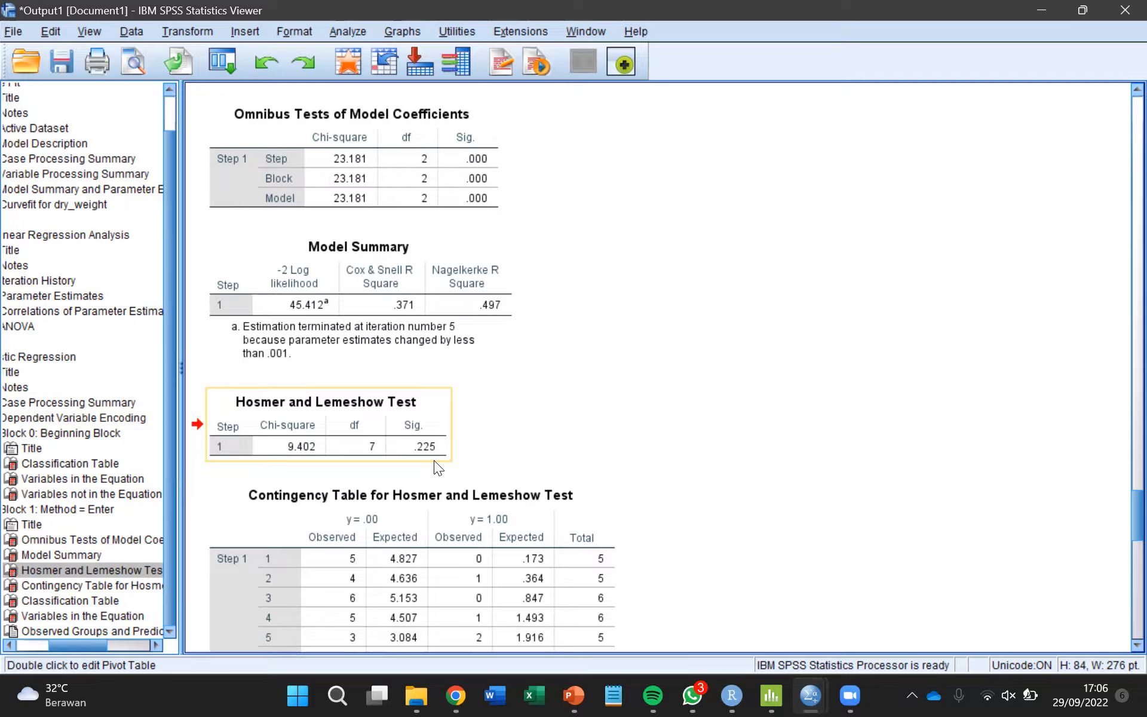
pyautogui.click(561, 426)
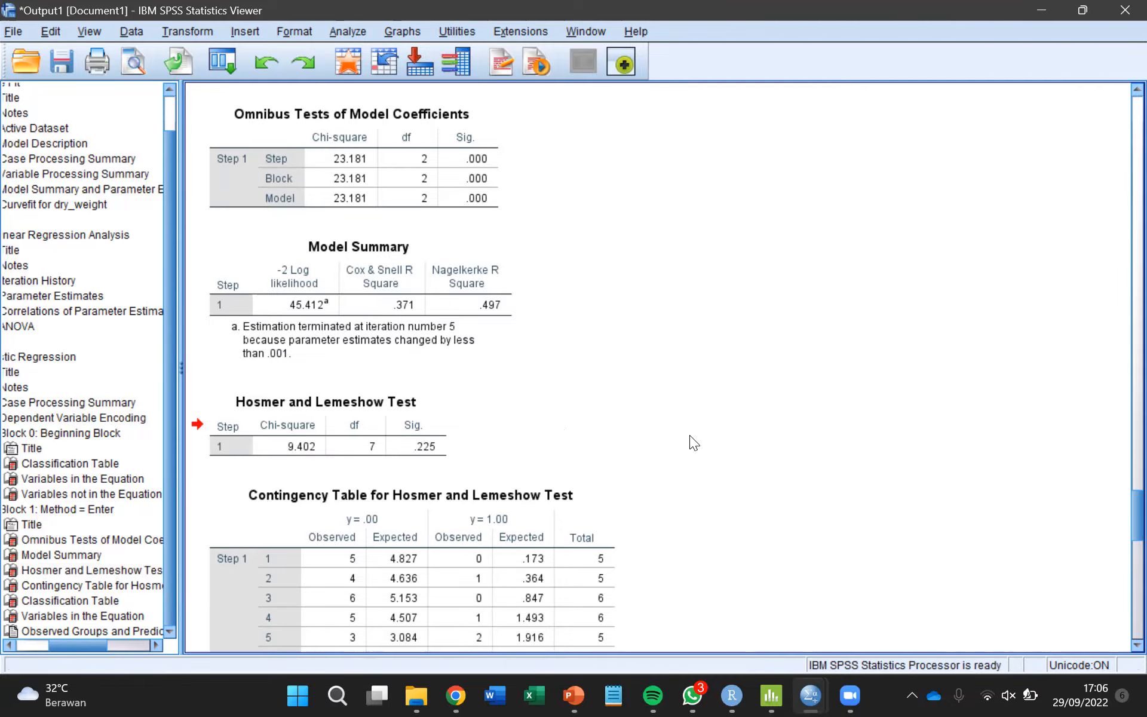
# Examine the Block 1 Classification Table's predicted counts, percentages correct and cut value.
pyautogui.click(586, 496)
pyautogui.scroll(-5, 587, 496)
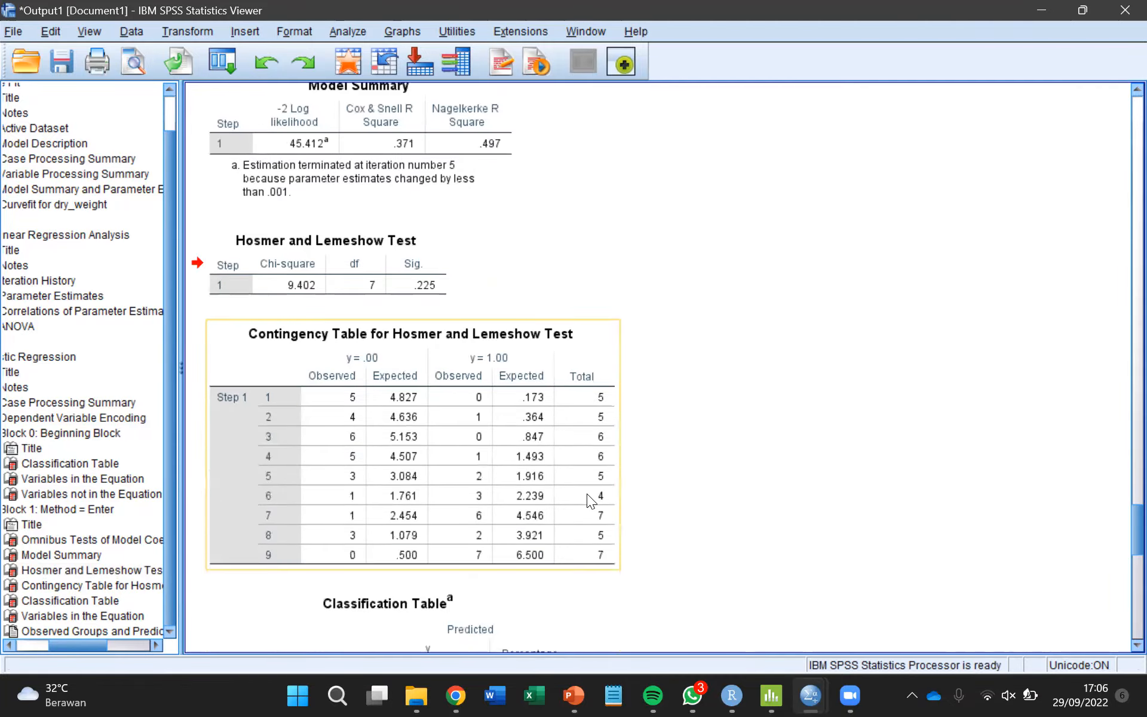
pyautogui.click(565, 497)
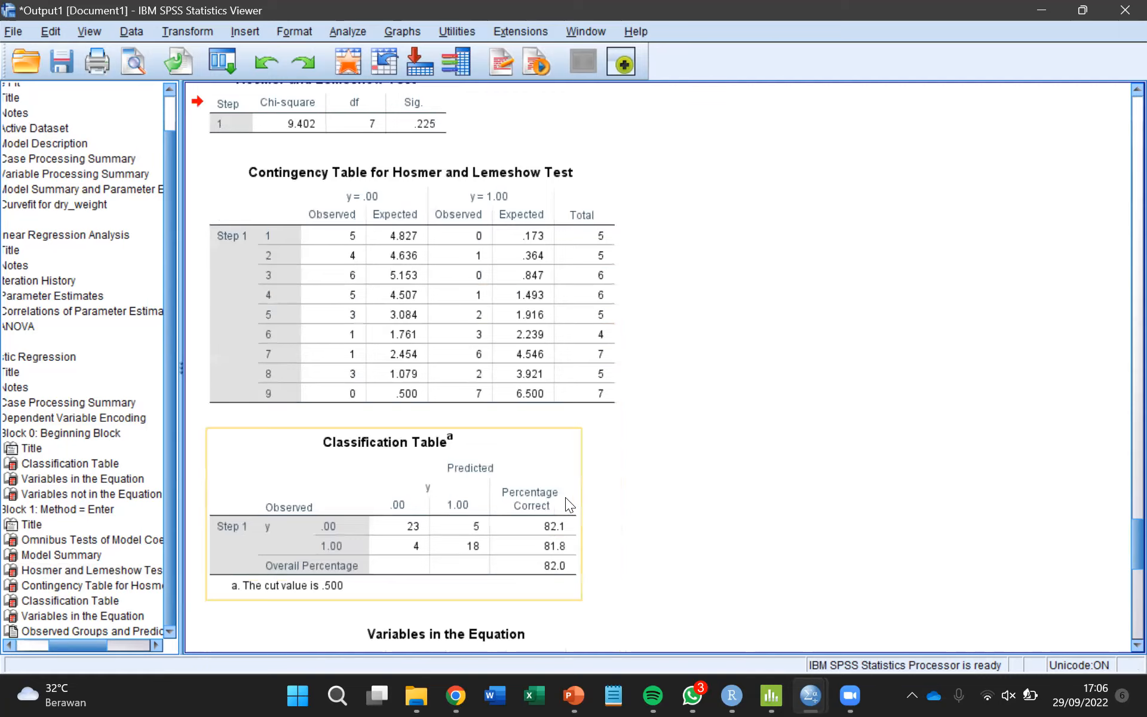
pyautogui.click(499, 512)
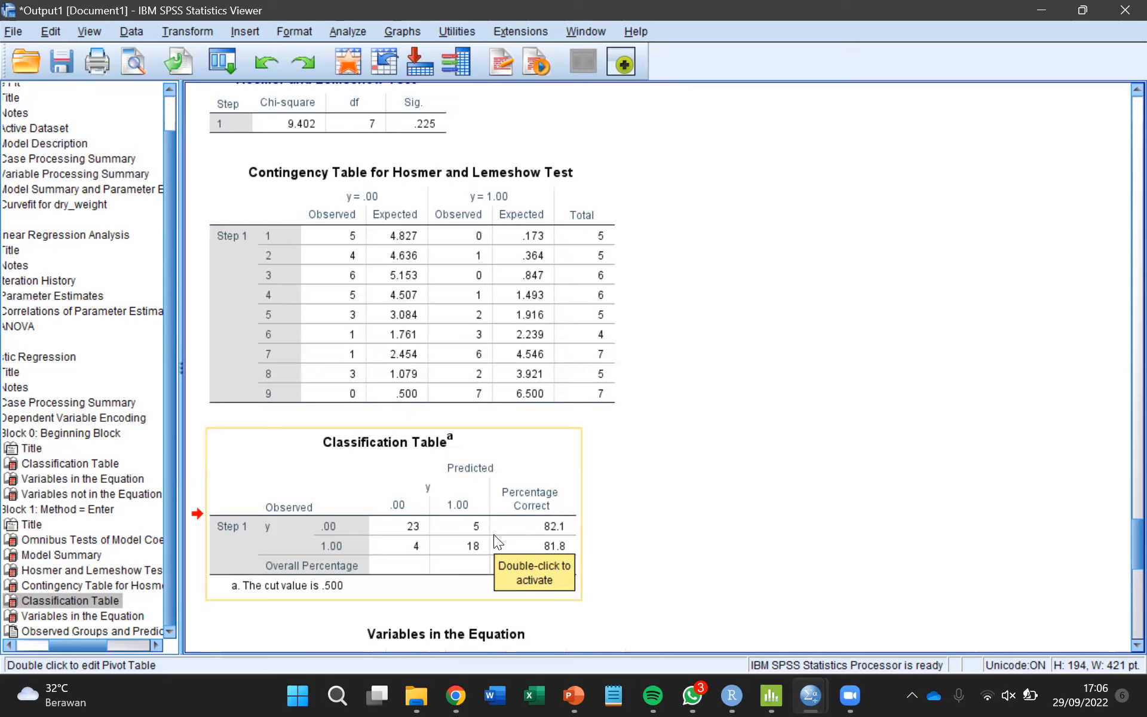
pyautogui.click(623, 552)
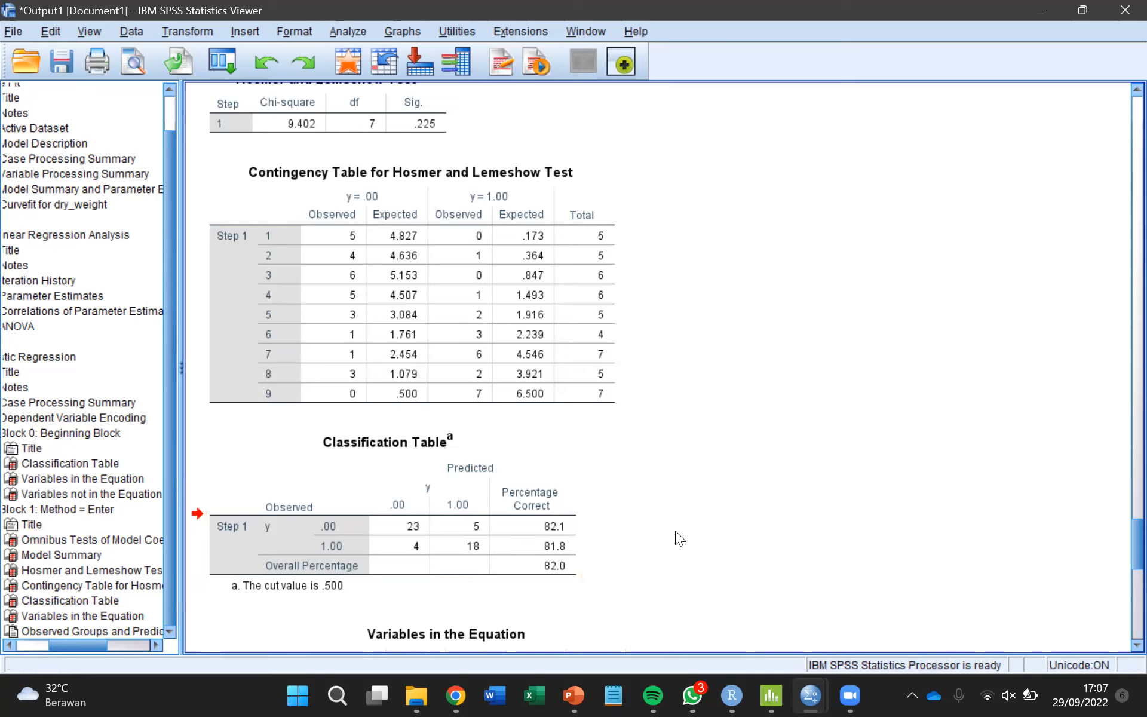
pyautogui.scroll(-3, 676, 530)
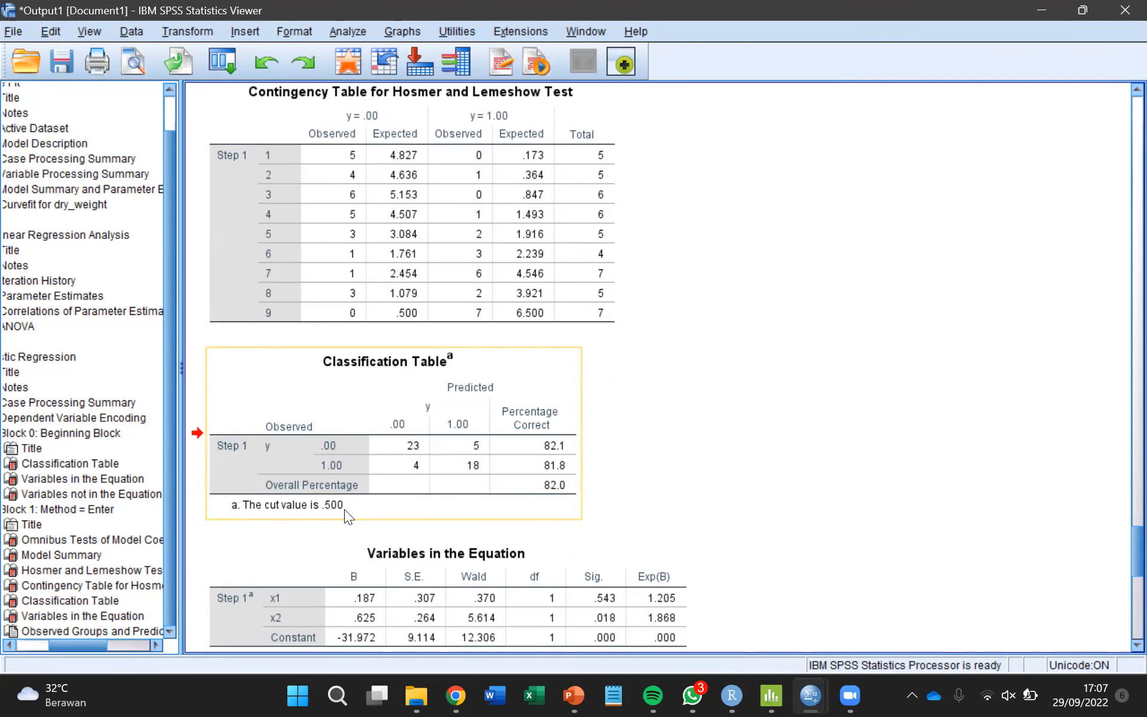
# View the Observed Groups and Predicted Probabilities plot and read the coefficients, significance and Exp(B) in the Variables in the Equation table.
pyautogui.scroll(-3, 345, 510)
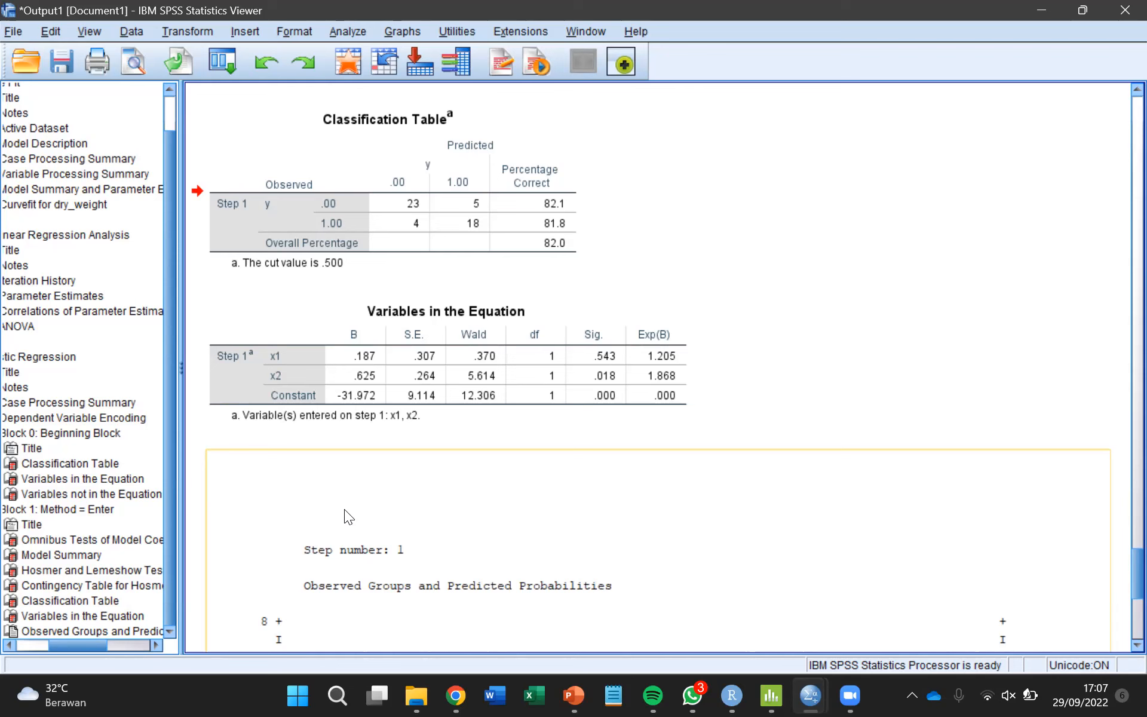
pyautogui.scroll(-5, 344, 510)
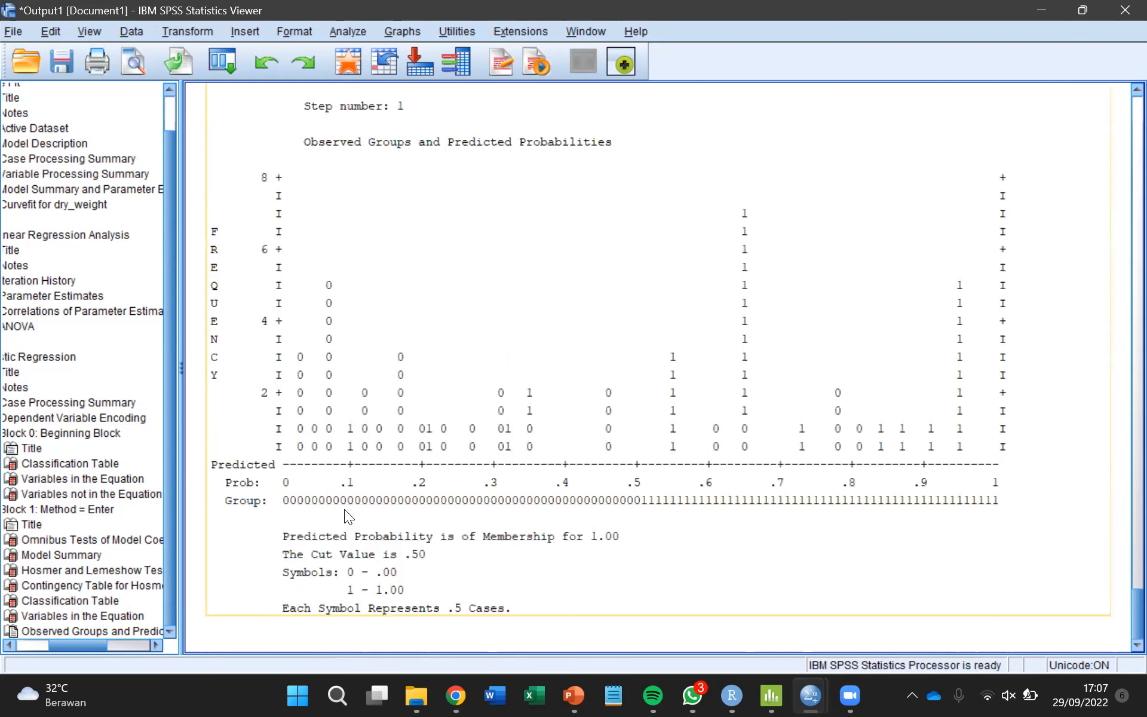
pyautogui.scroll(4, 344, 509)
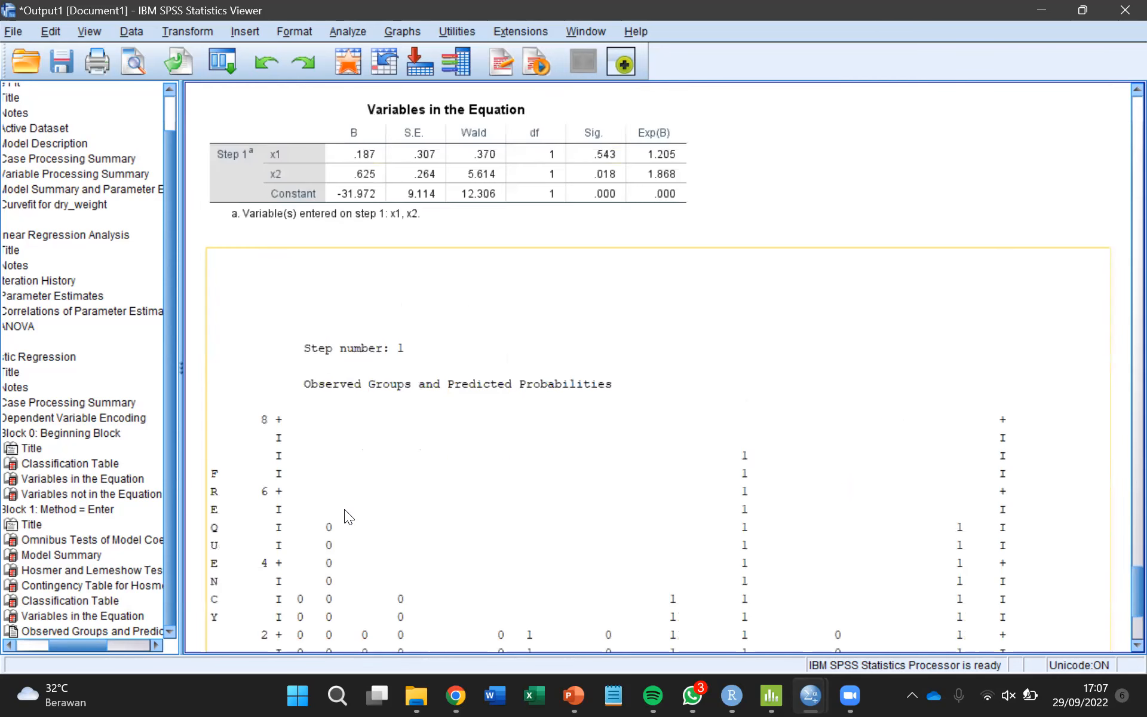
pyautogui.scroll(2, 499, 362)
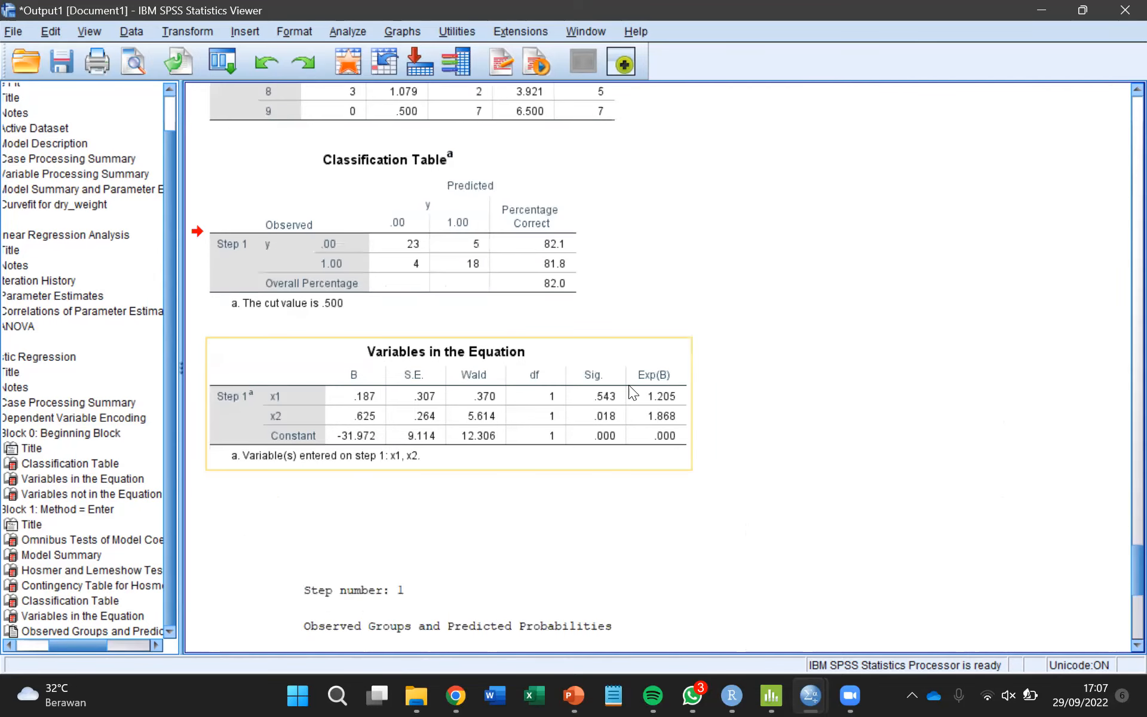
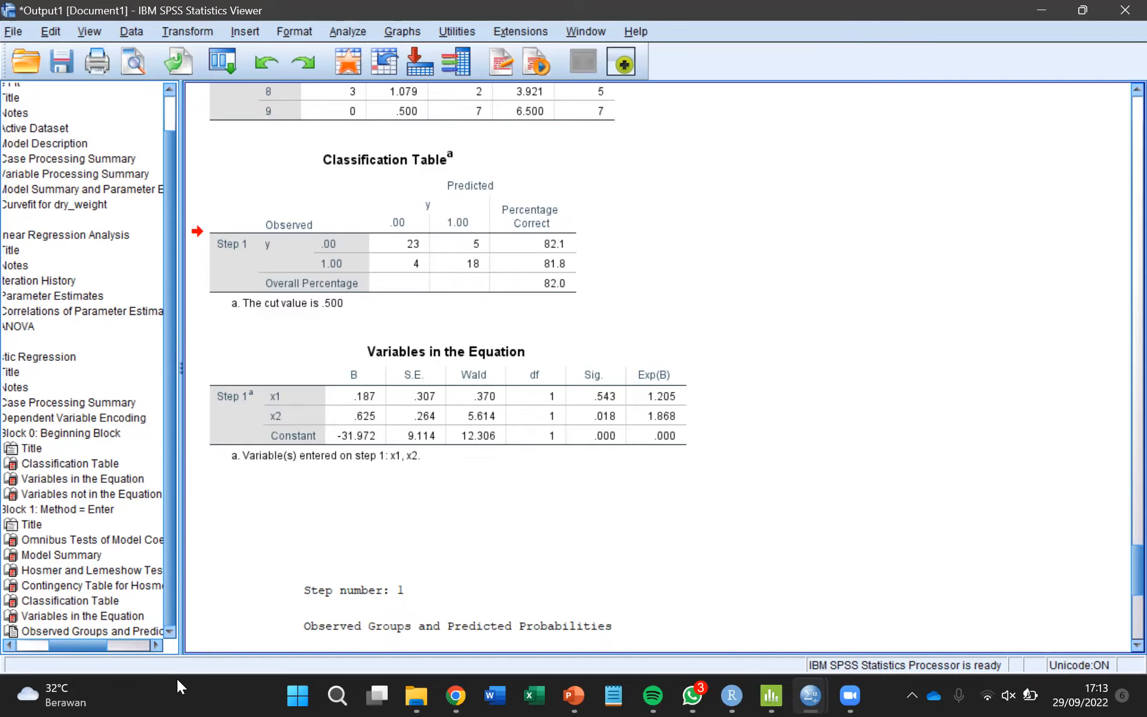
# Review the Block 1 Variables in the Equation table again and compare it with the predicted probabilities plot and Classification Table.
pyautogui.moveTo(98, 643); pyautogui.dragTo(33, 641)
pyautogui.click(404, 539)
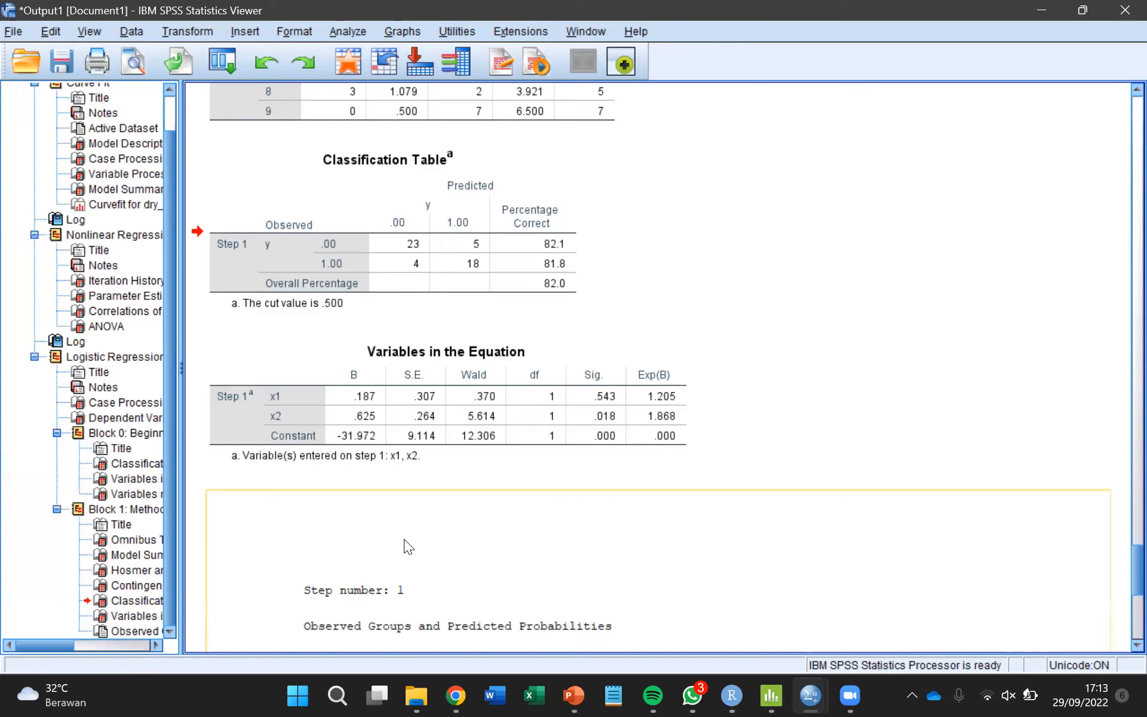
pyautogui.scroll(5, 404, 539)
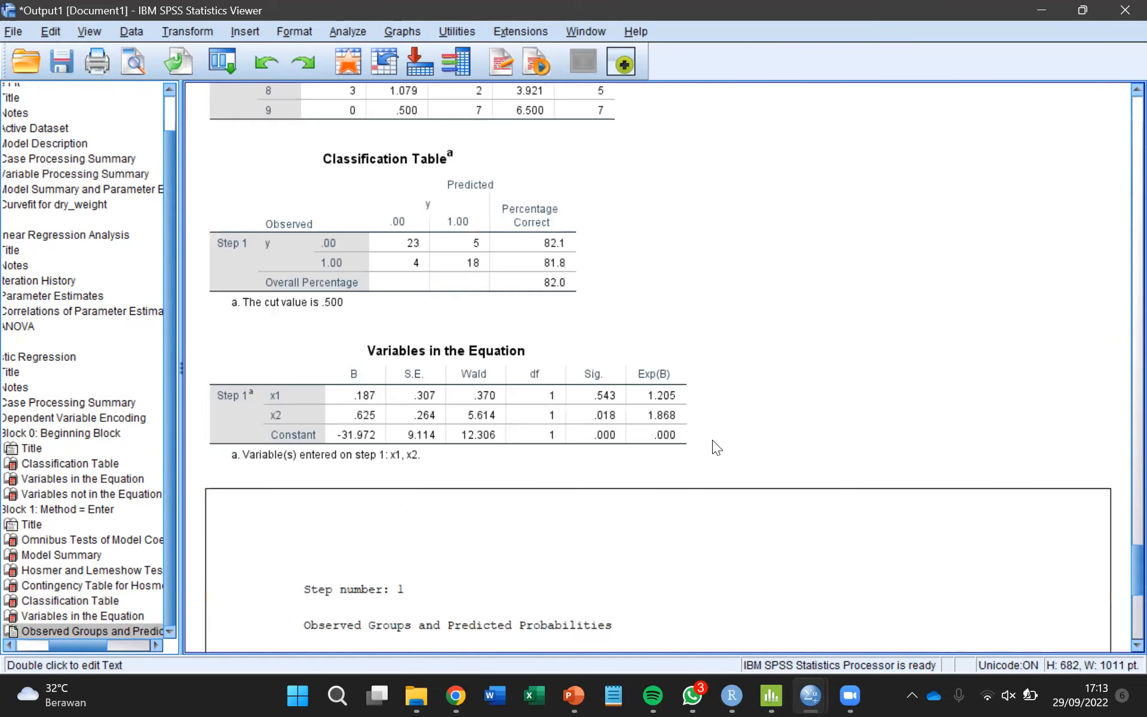
pyautogui.click(728, 439)
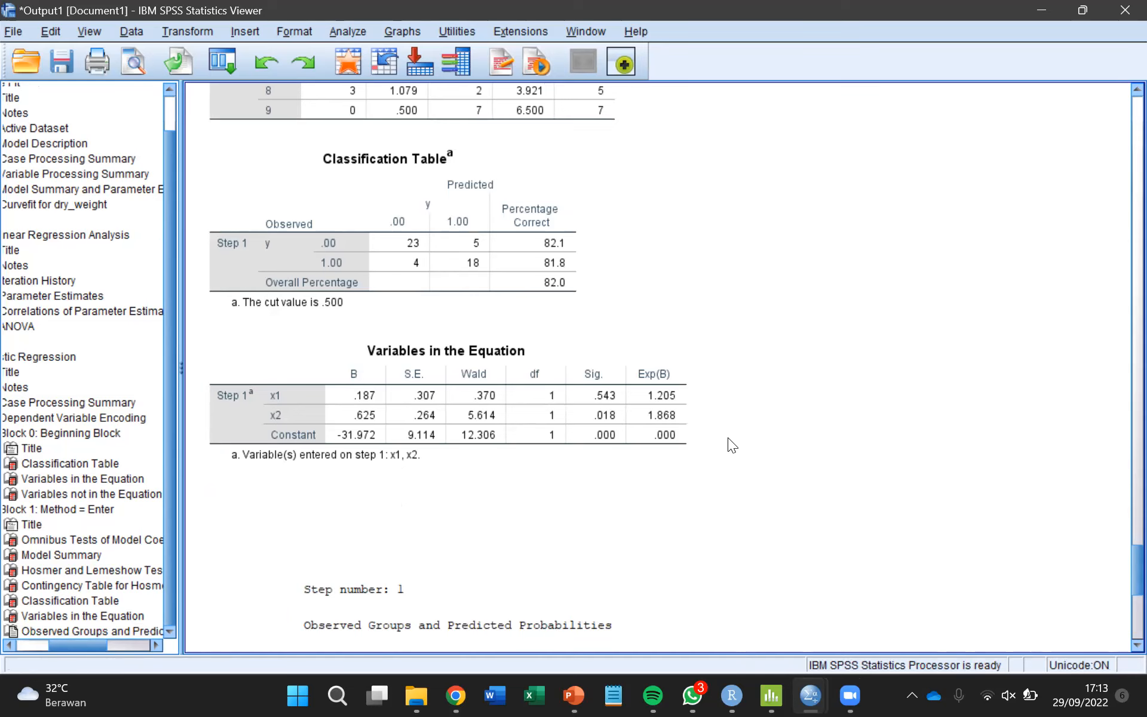
pyautogui.click(631, 354)
pyautogui.scroll(-2, 1122, 562)
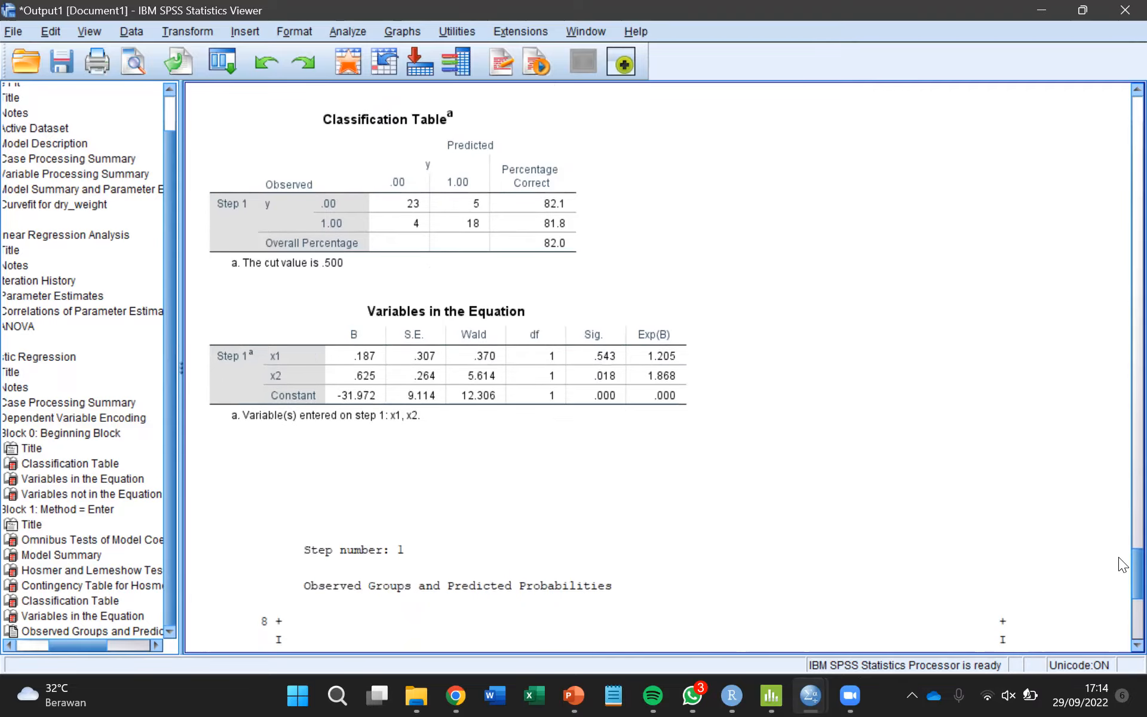
pyautogui.scroll(-10, 1119, 564)
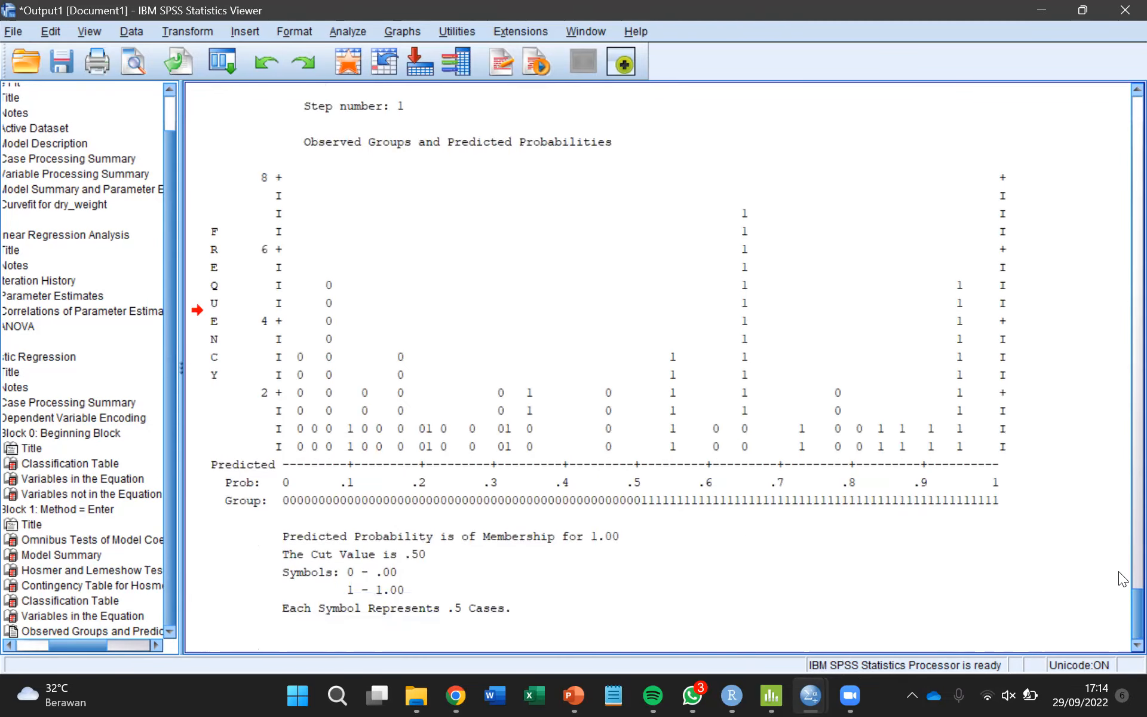
pyautogui.scroll(10, 1122, 573)
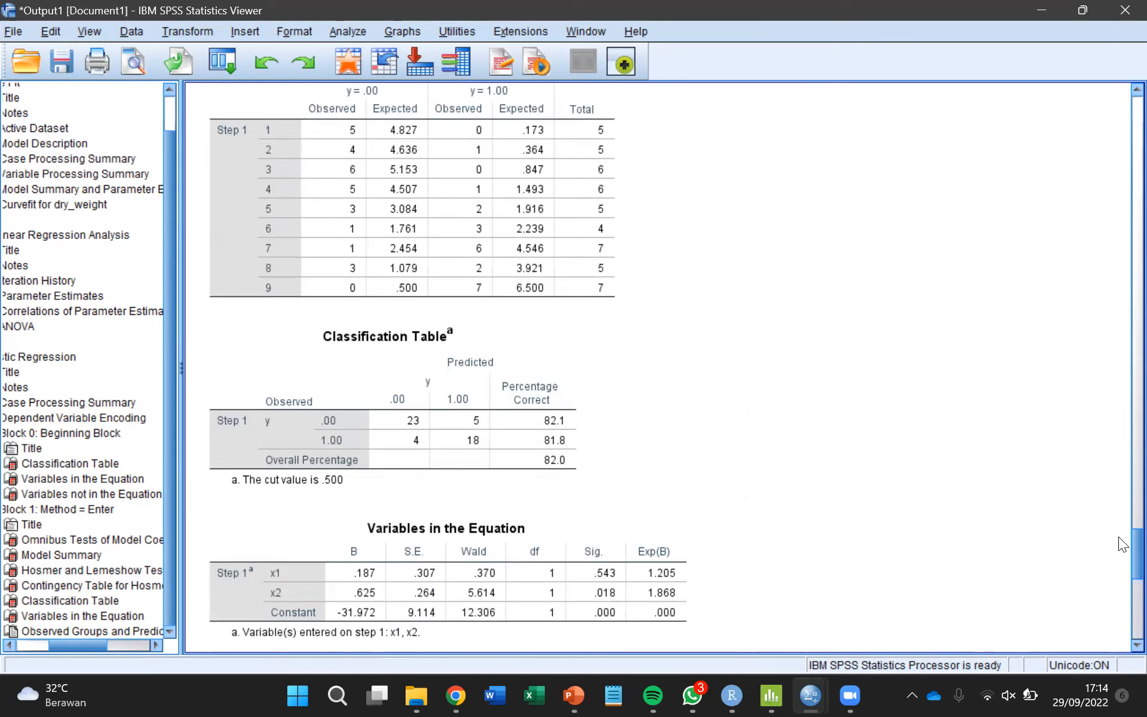